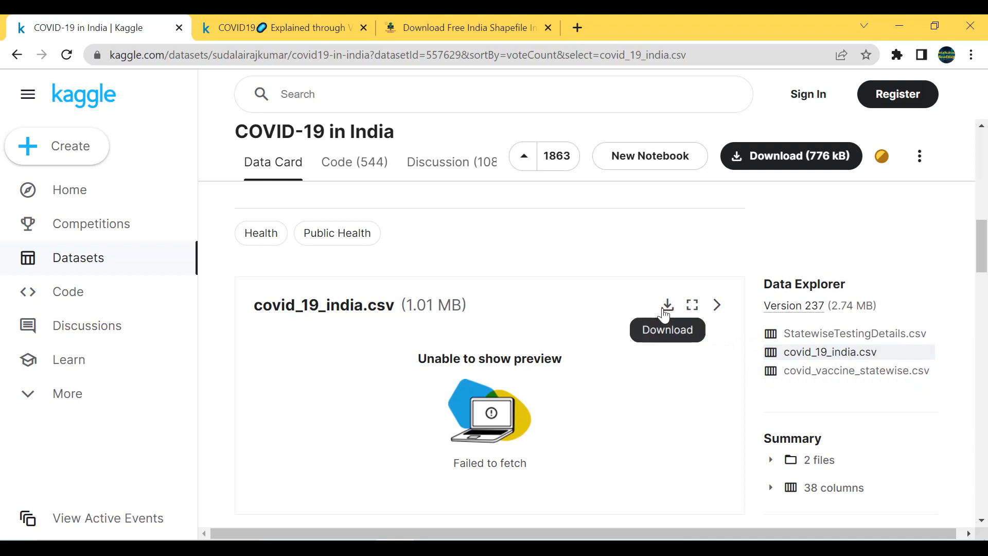
# - Select covid_vaccine_statewise.csv in the COVID-19 in India dataset, and list the COVID-19 in India input files of the visualizations notebook
pyautogui.click(836, 372)
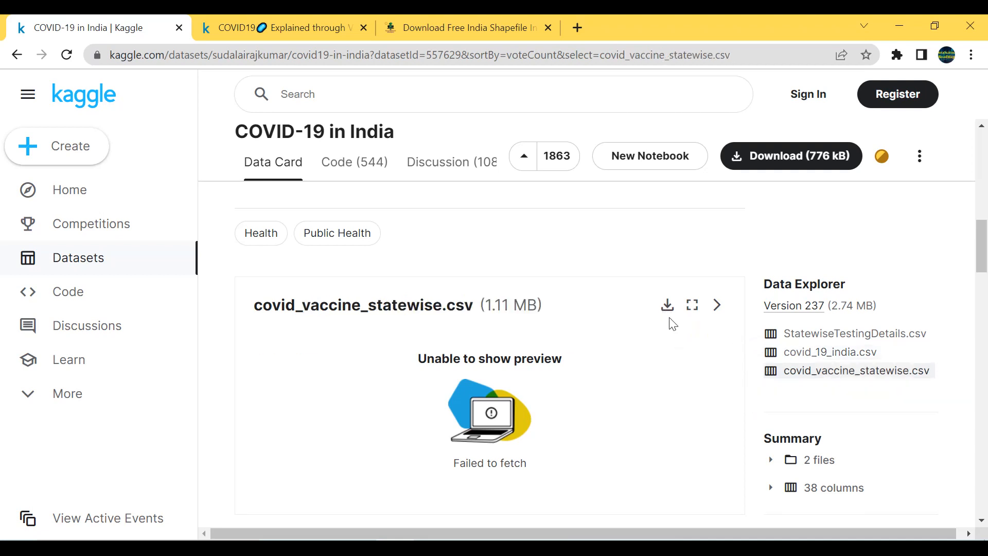
pyautogui.click(280, 36)
pyautogui.moveTo(236, 230); pyautogui.dragTo(852, 229)
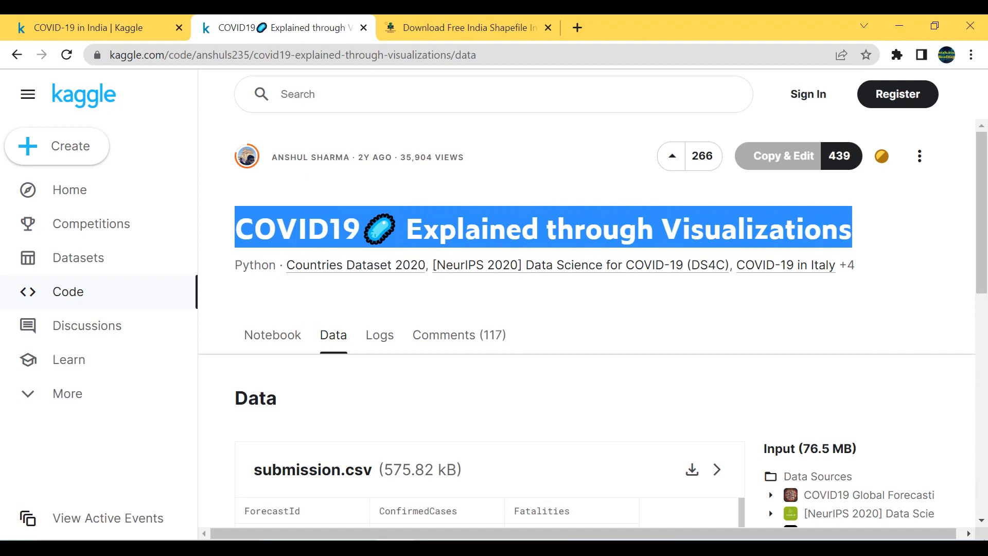
pyautogui.doubleClick(412, 55)
pyautogui.click(512, 164)
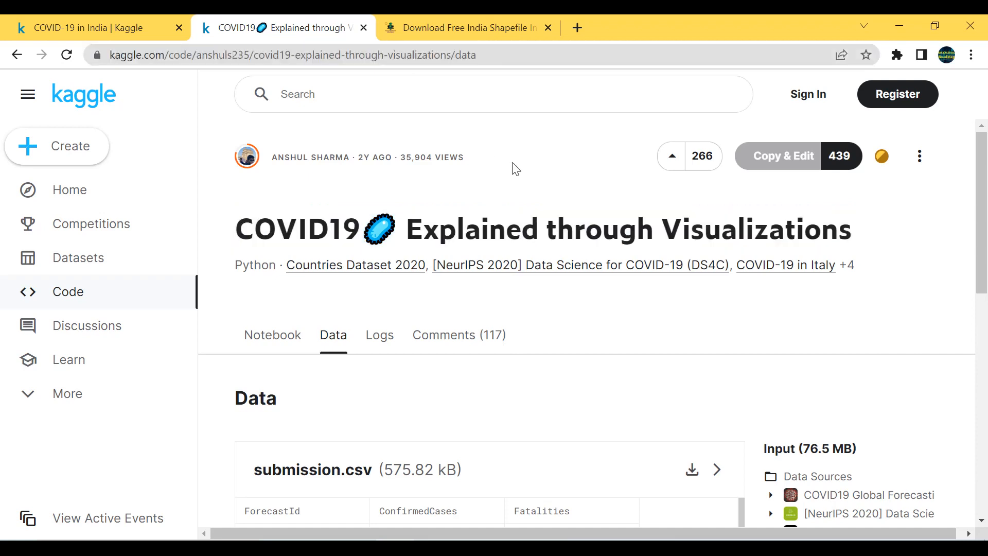
pyautogui.scroll(-5, 516, 169)
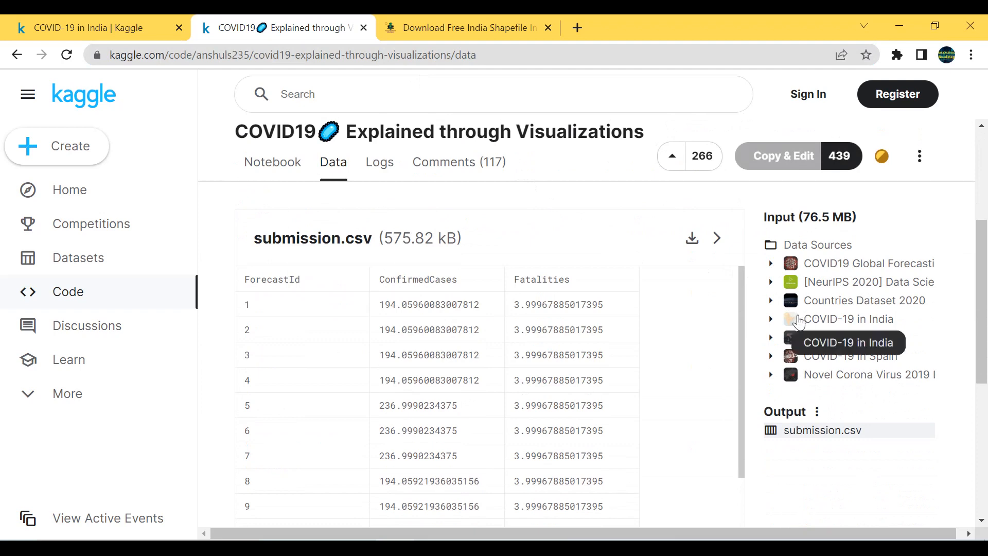
pyautogui.click(771, 320)
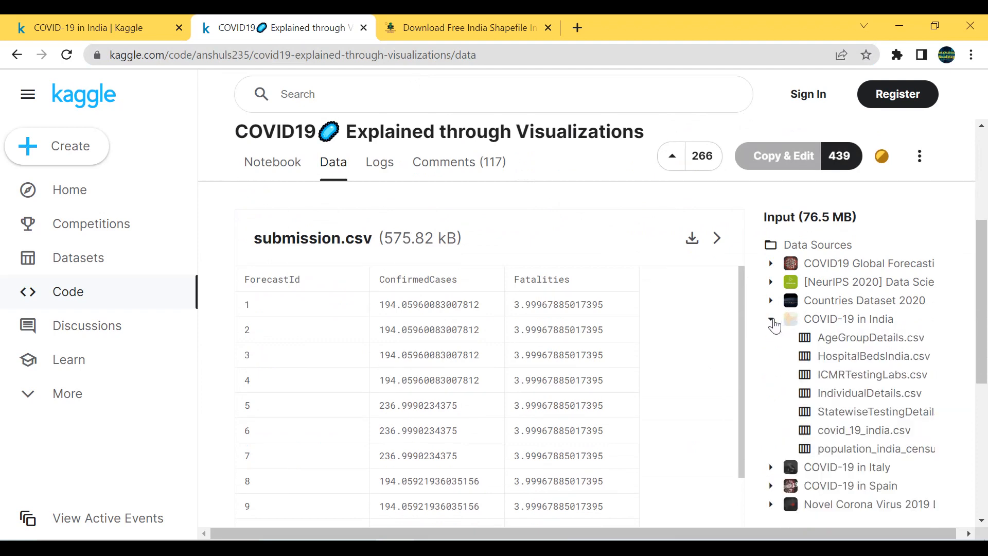
# - View AgeGroupDetails.csv, ICMRTestingLabs.csv and IndividualDetails.csv in the notebook's COVID-19 in India data source
pyautogui.scroll(-2, 774, 326)
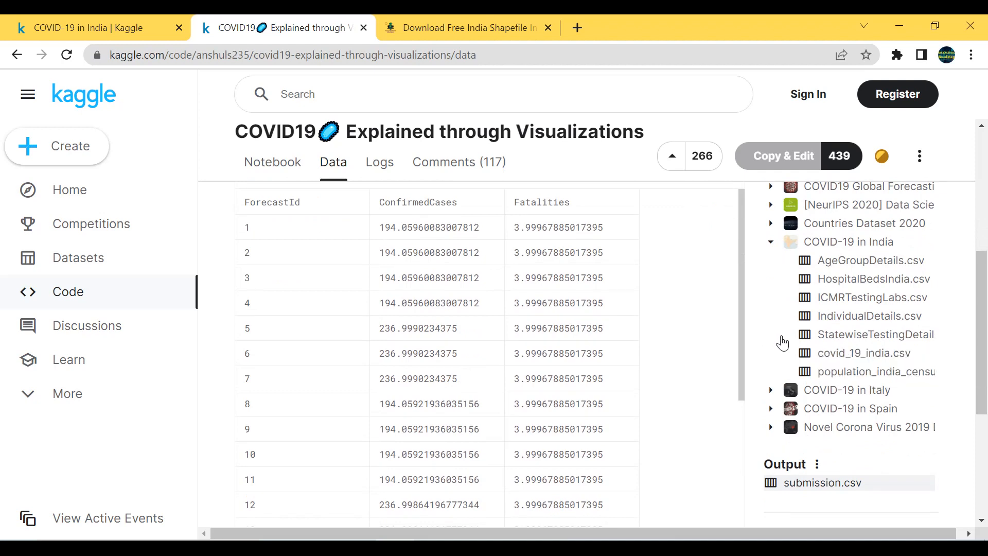
pyautogui.click(875, 264)
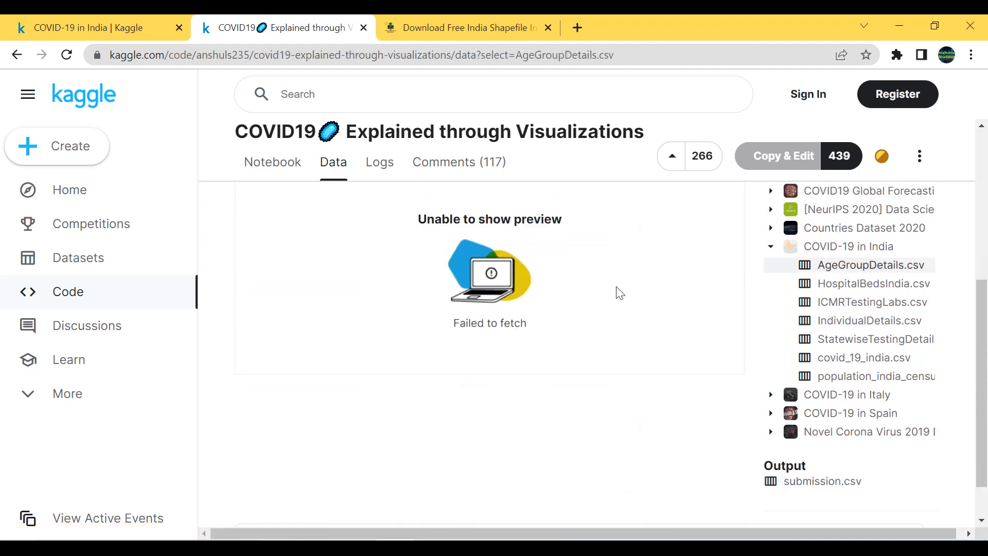
pyautogui.scroll(3, 615, 289)
pyautogui.scroll(-2, 690, 328)
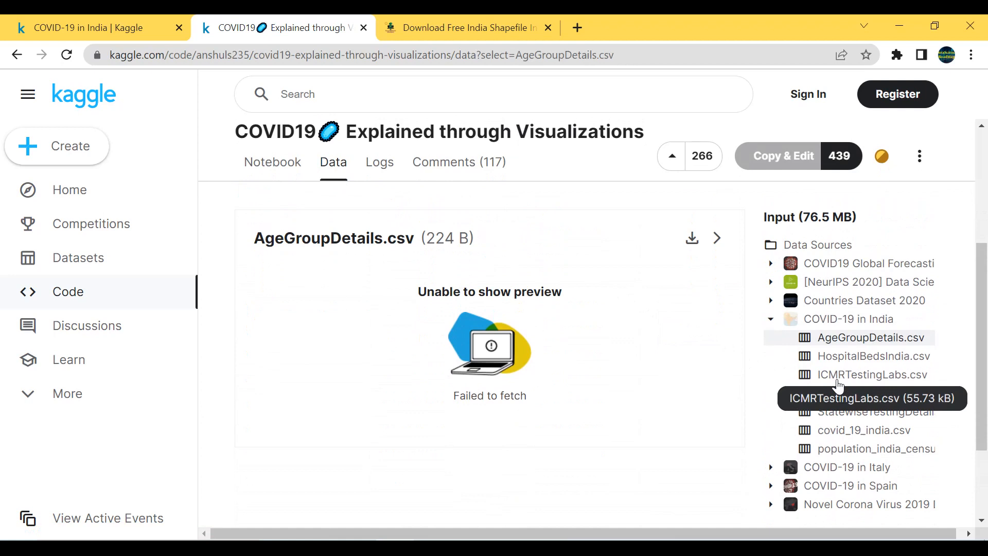
pyautogui.click(872, 375)
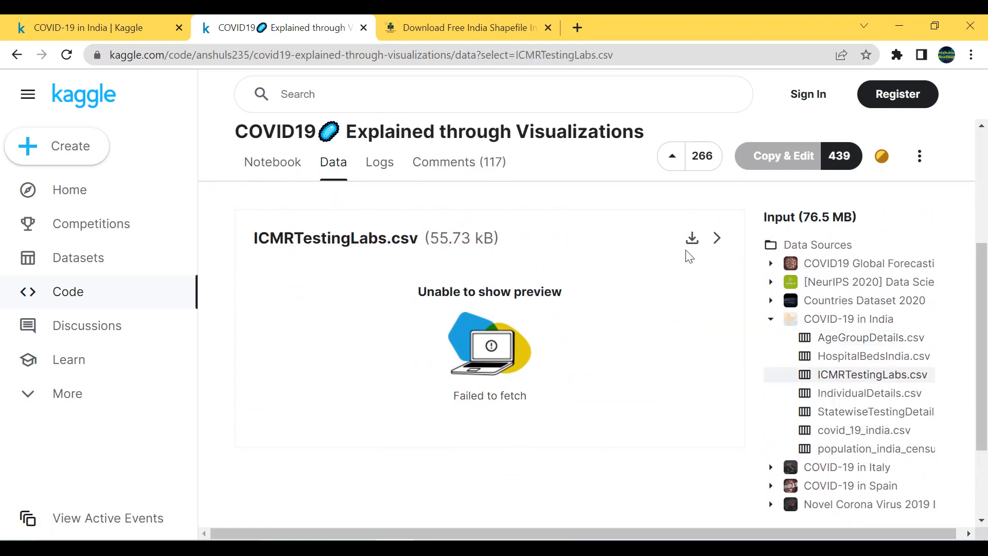
pyautogui.click(846, 396)
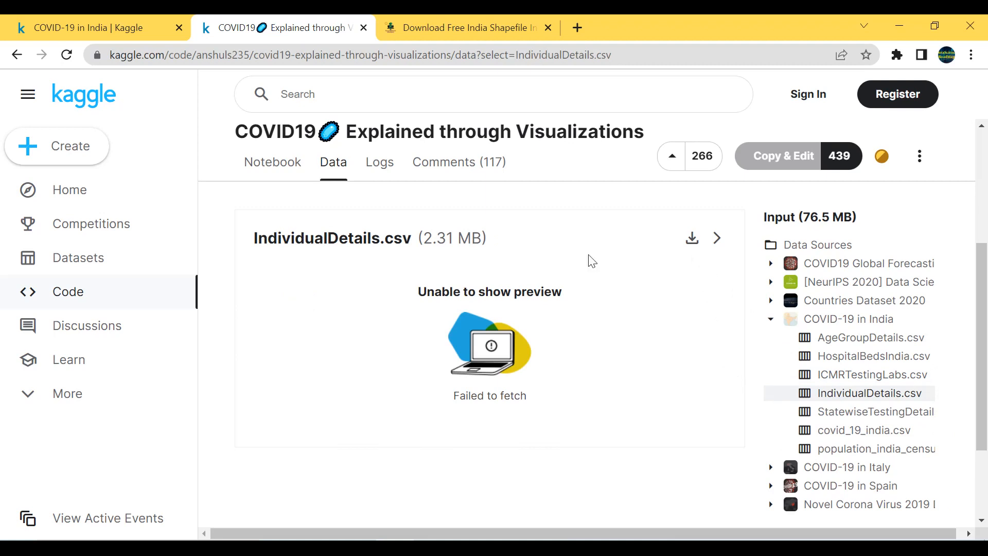
# - Find the Indian country and state shapefile download links on the geographicalanalysis.com India shapefile page
pyautogui.click(465, 15)
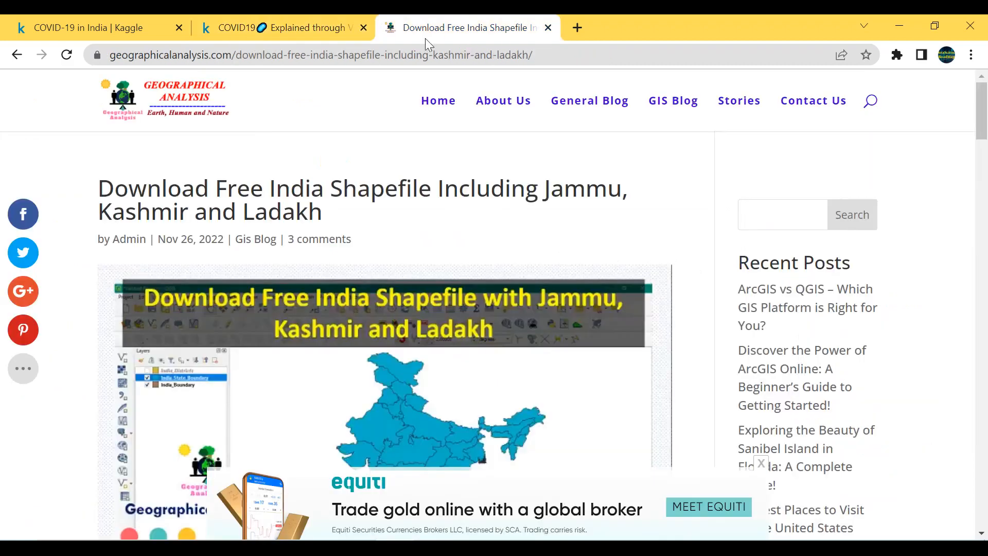
pyautogui.hotkey('ctrl', 'l')
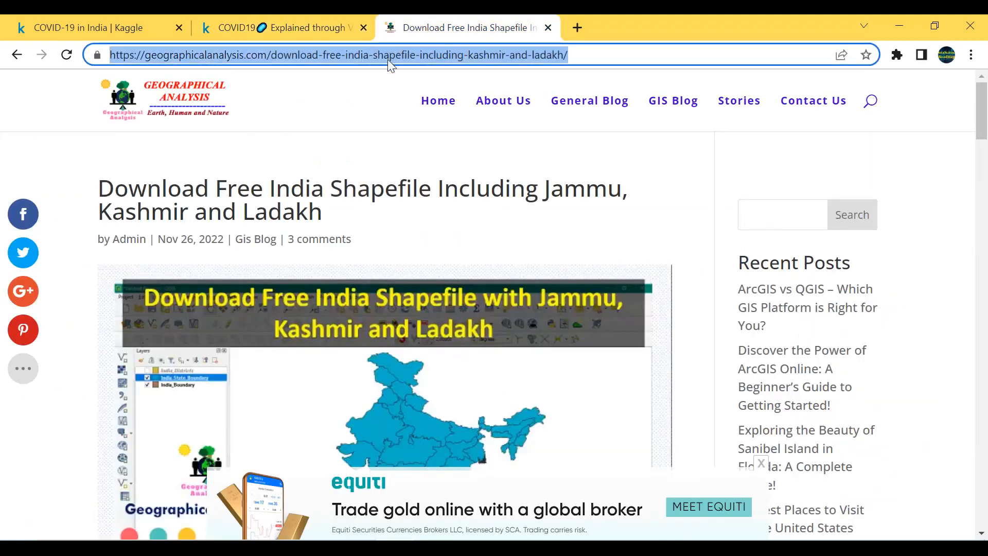
pyautogui.click(363, 97)
pyautogui.scroll(-10, 363, 97)
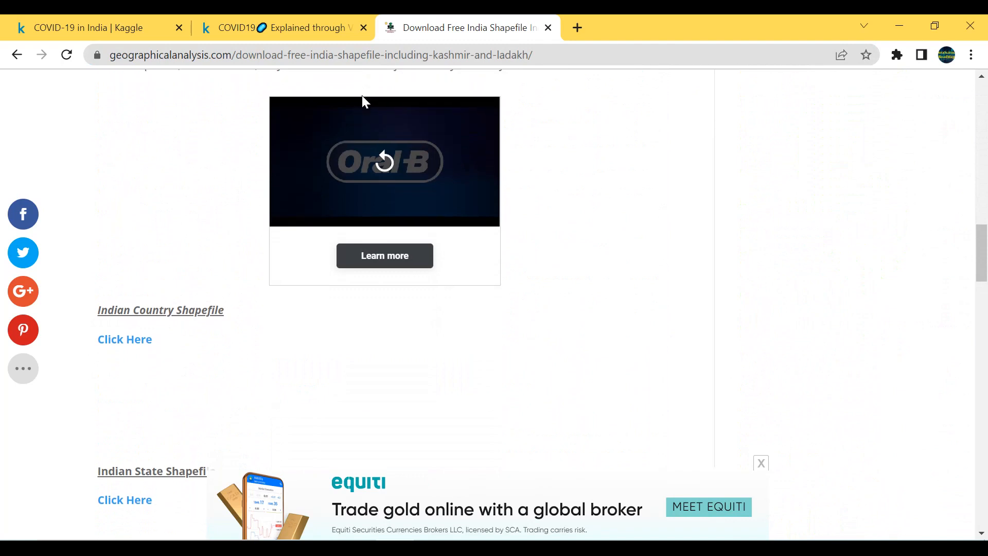
pyautogui.scroll(-5, 364, 101)
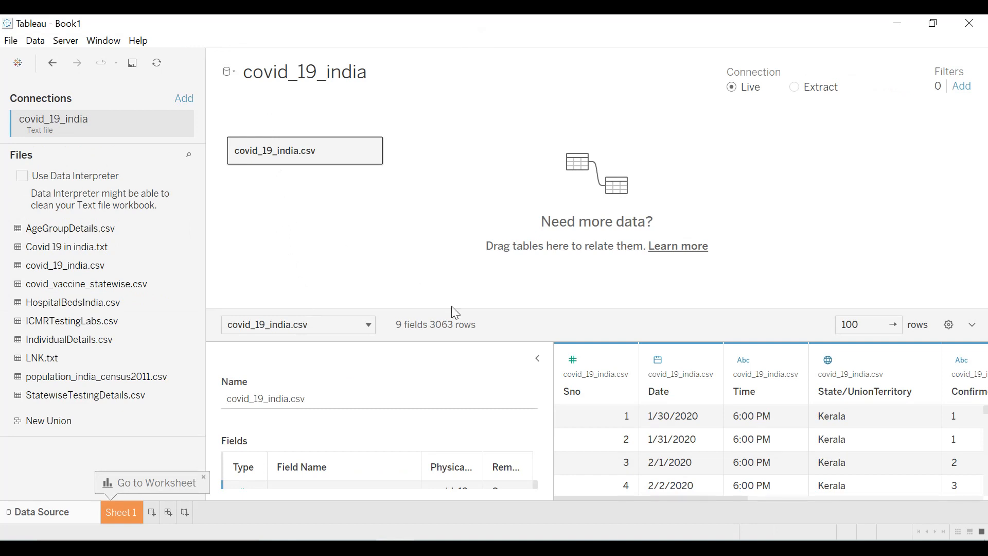
# - In Tableau, look through the covid_19_india.csv columns and rename Sheet 1 to "Map: total deaths by state"
pyautogui.click(537, 359)
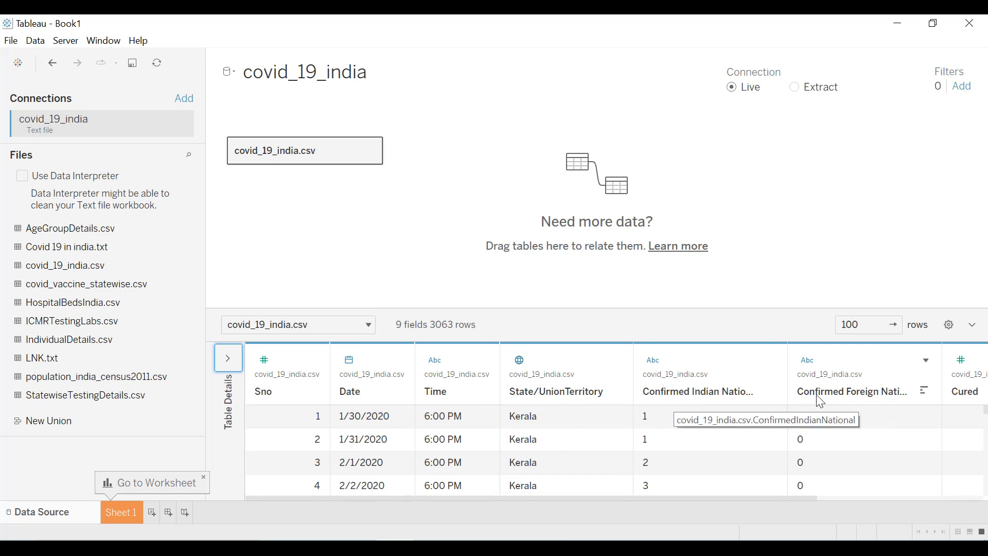
pyautogui.moveTo(463, 498); pyautogui.dragTo(659, 498)
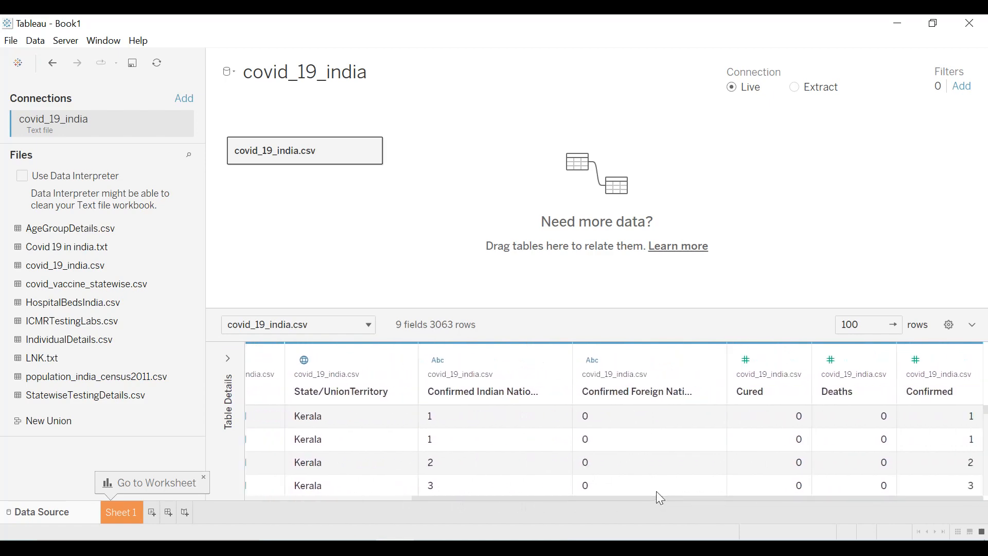
pyautogui.click(125, 510)
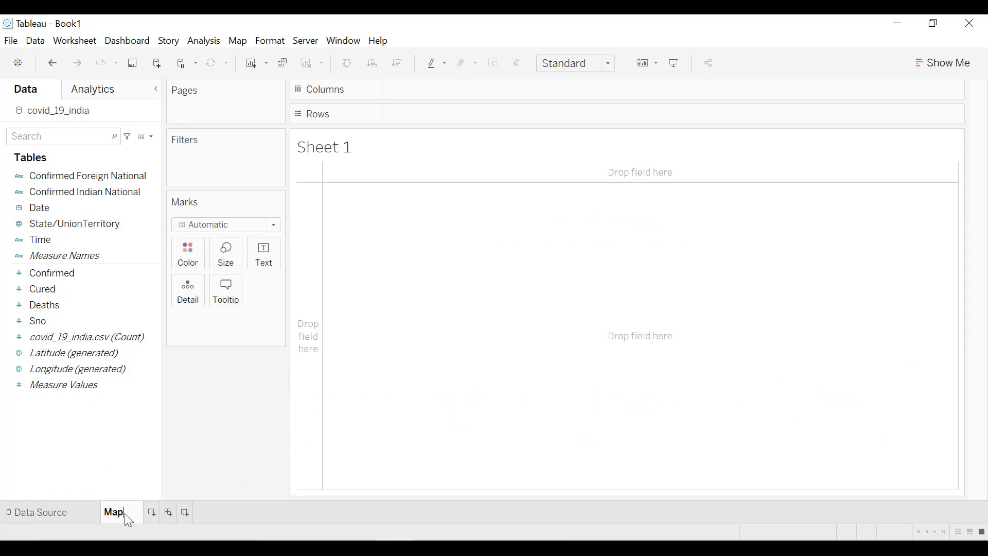
pyautogui.write('total')
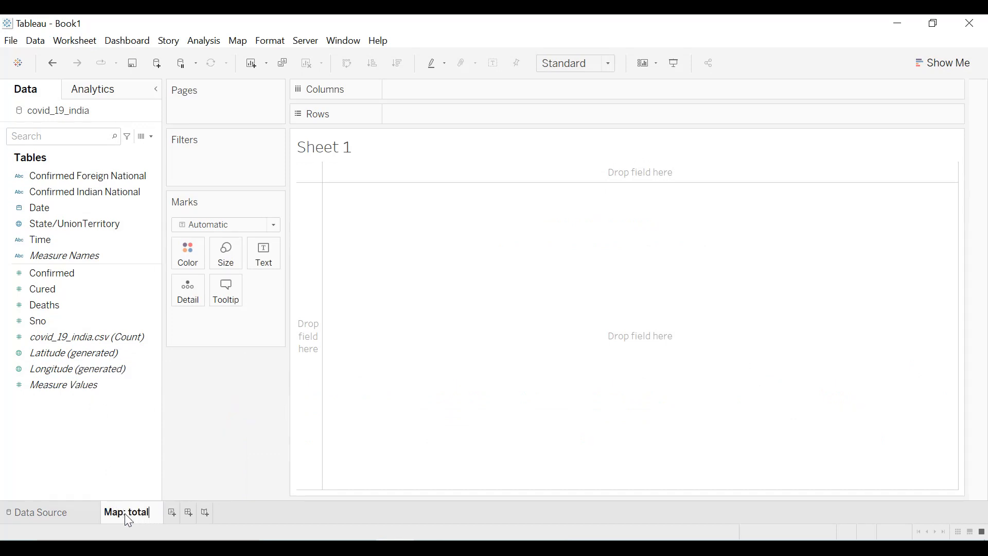
pyautogui.write(' deaths by state')
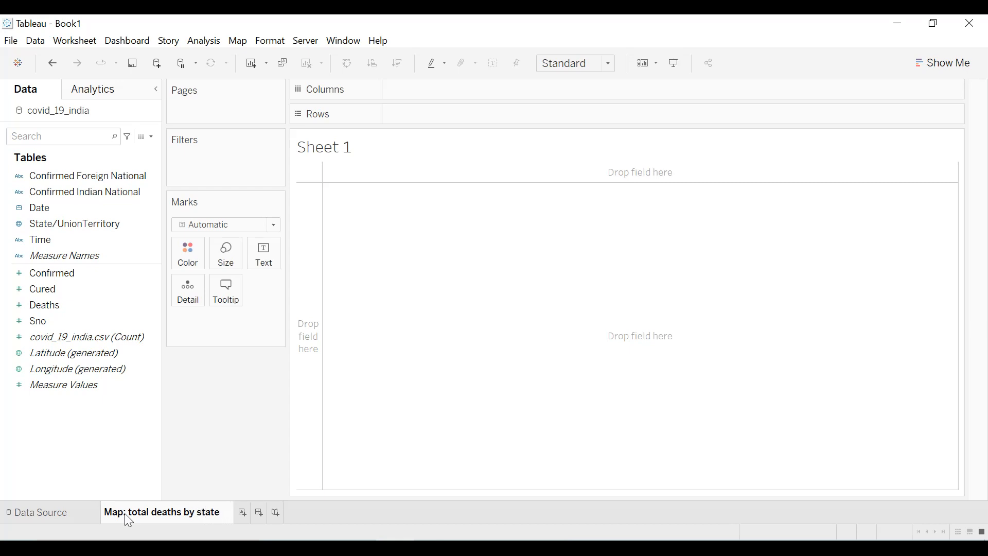
pyautogui.press('Return')
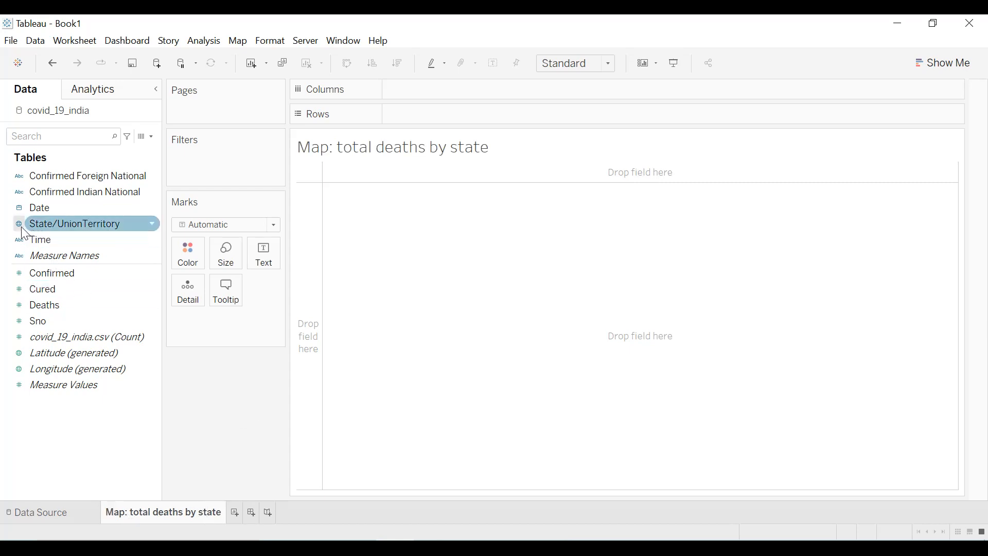
# - Plot the State/UnionTerritory field as a map on the sheet
pyautogui.click(54, 227)
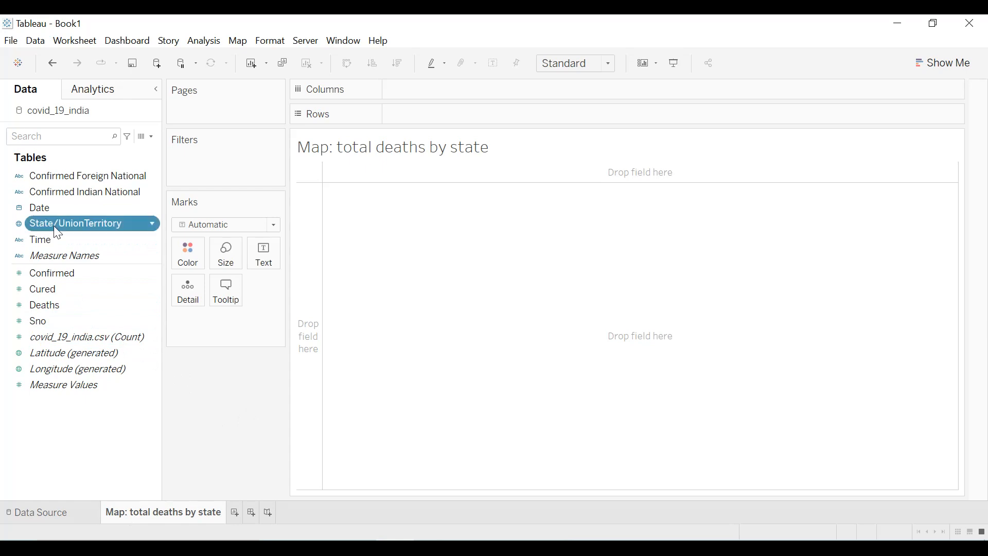
pyautogui.doubleClick(54, 226)
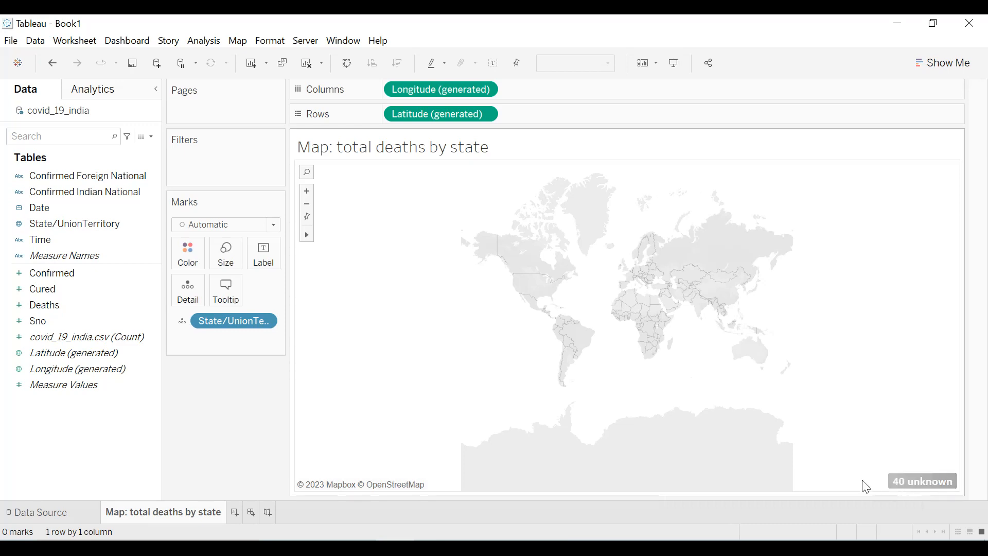
# - Connect the India_State_Boundary.shp spatial file as a new data source and look at its fields
pyautogui.click(35, 41)
pyautogui.click(44, 52)
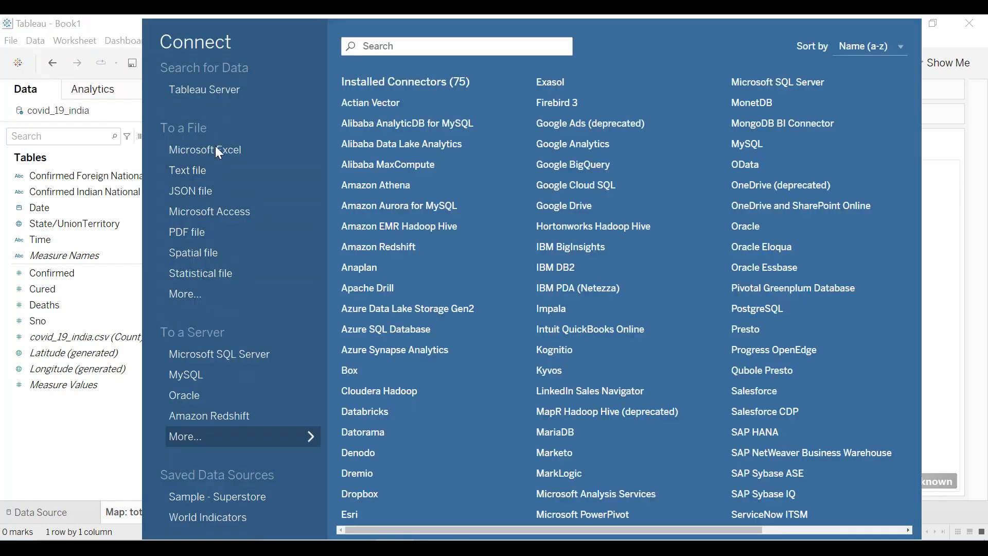
pyautogui.click(211, 294)
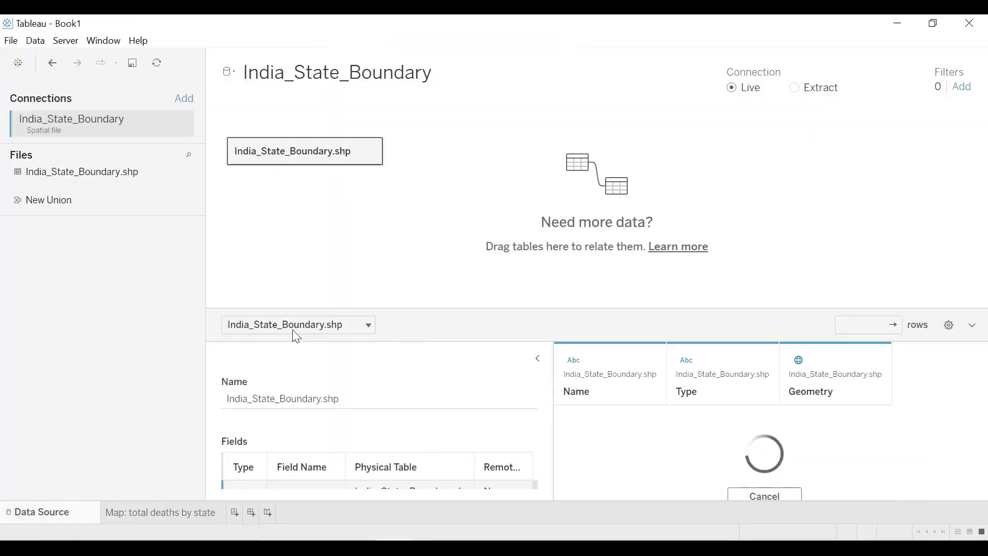
pyautogui.click(538, 359)
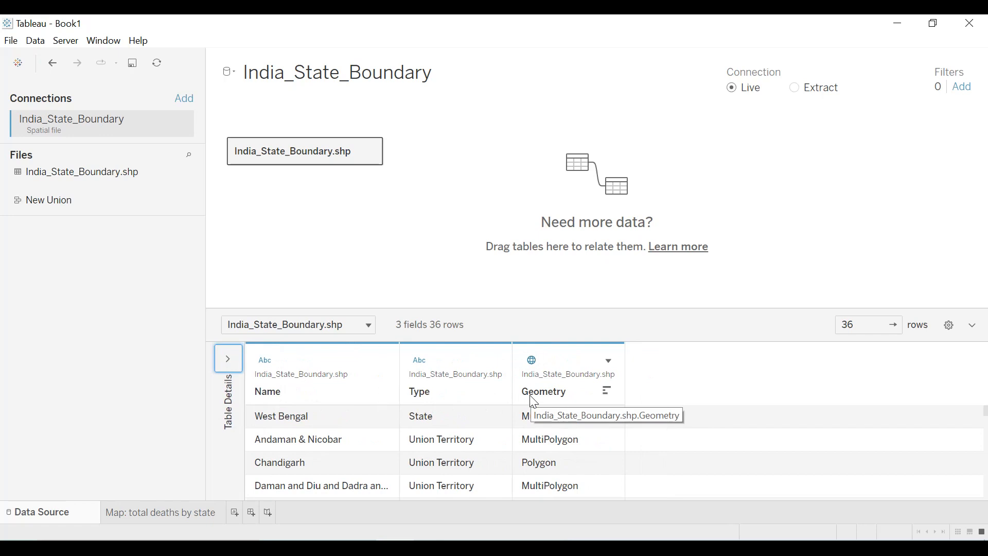
# - Set a custom blend relationship from covid_19_india to India_State_Boundary, mapping State/UnionTerritory to Name
pyautogui.click(177, 511)
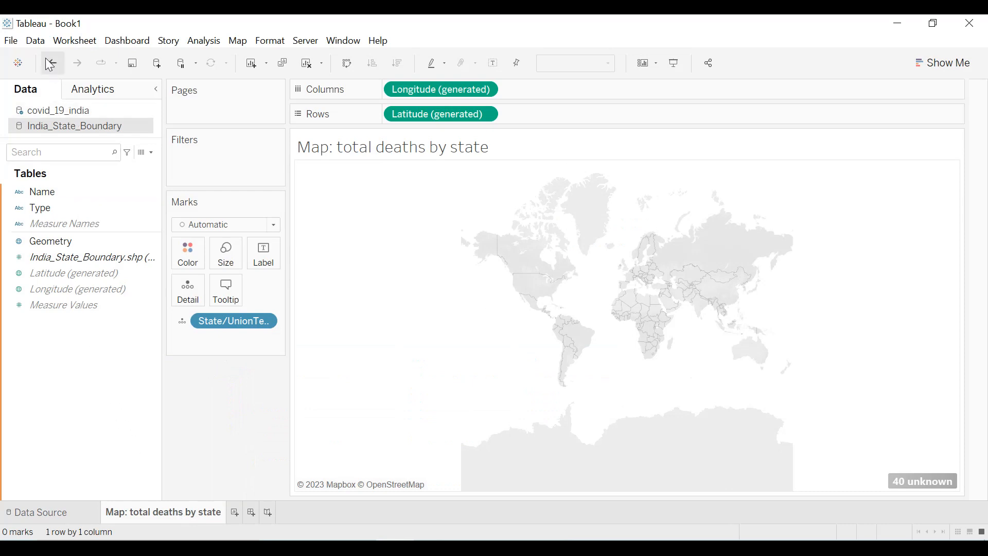
pyautogui.click(43, 42)
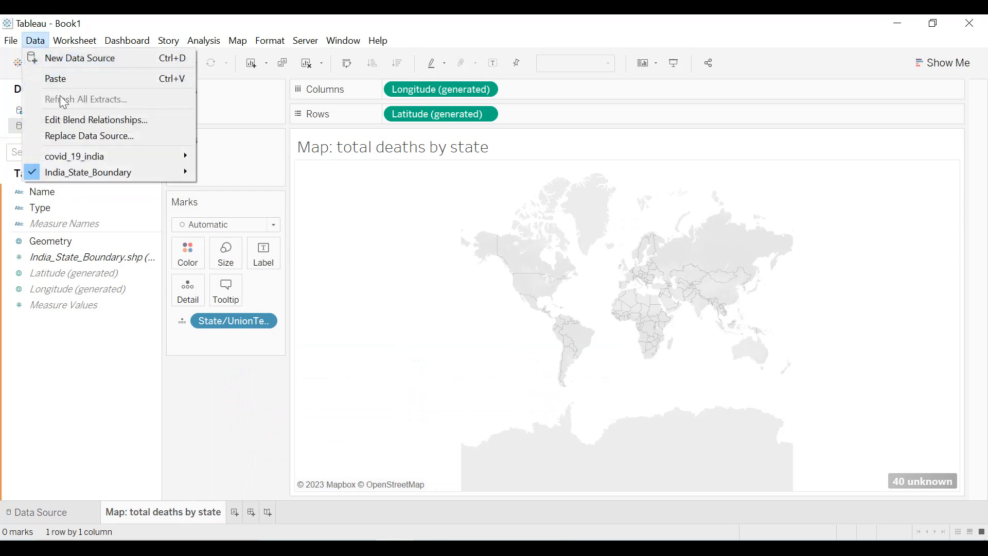
pyautogui.click(60, 120)
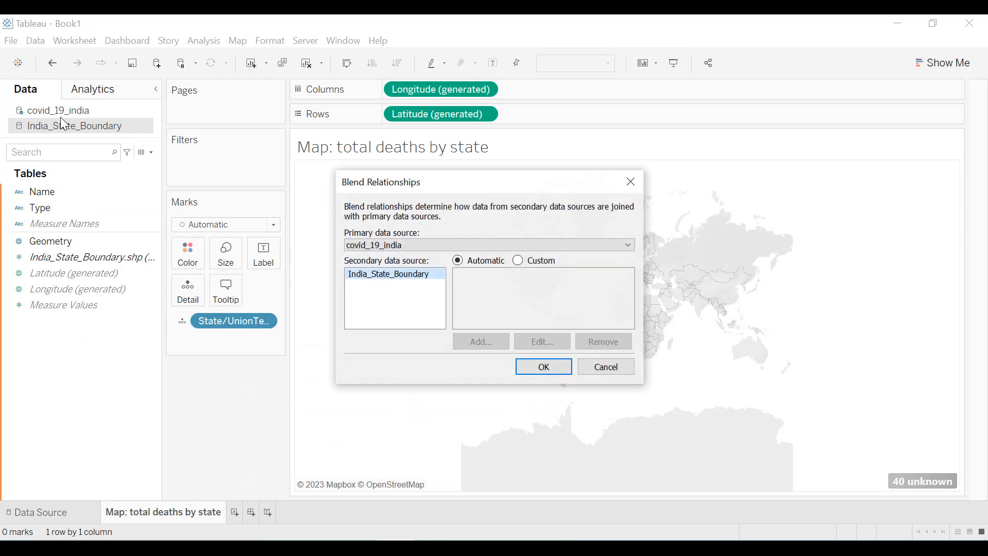
pyautogui.click(519, 261)
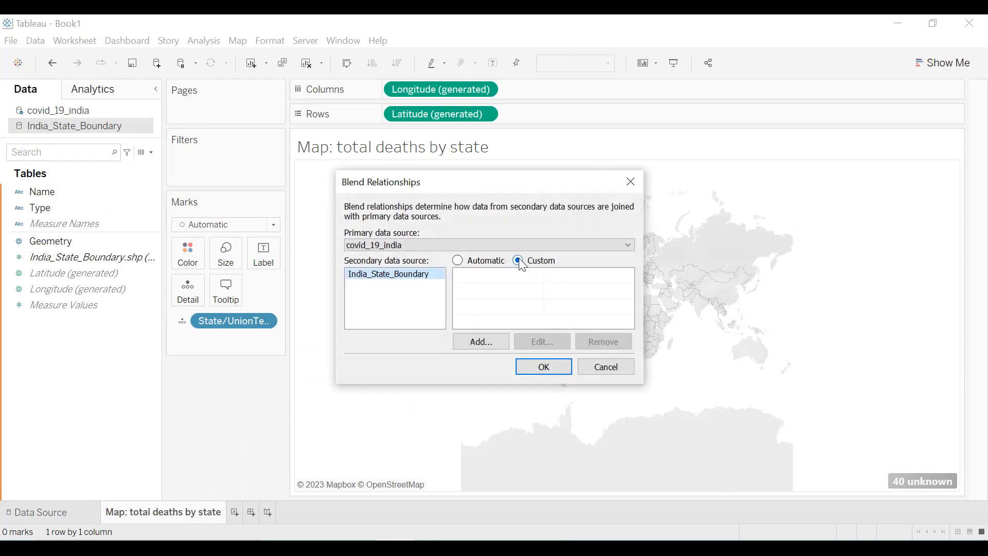
pyautogui.click(494, 342)
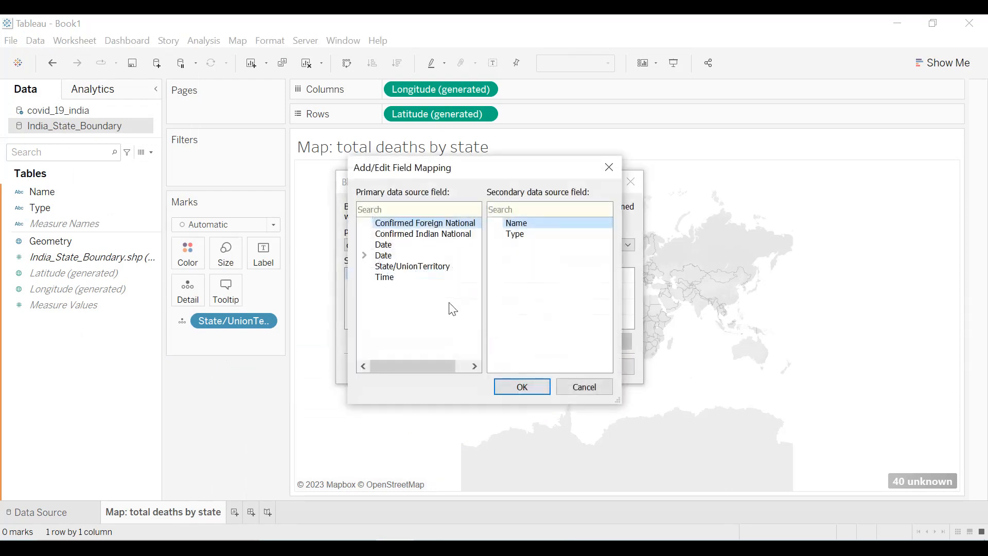
pyautogui.click(423, 268)
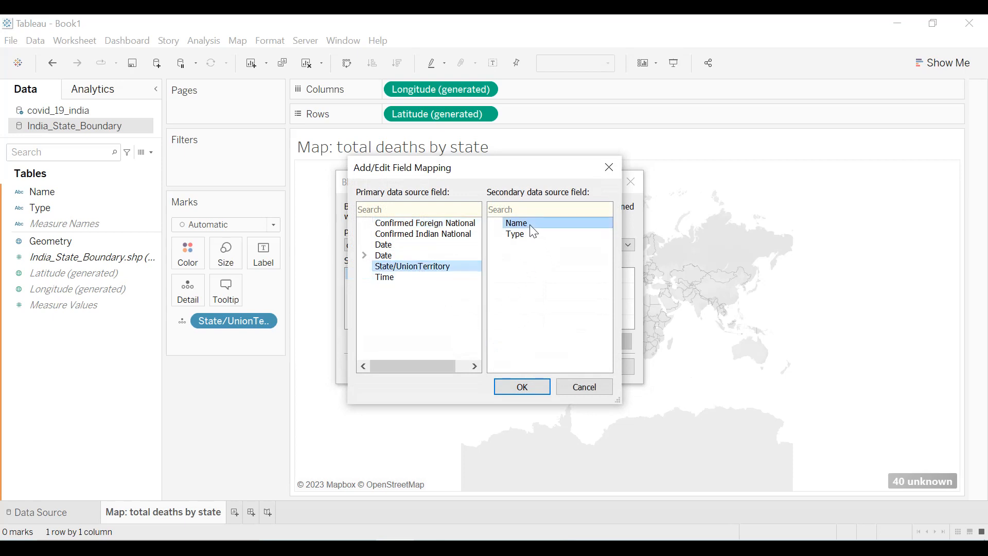
pyautogui.click(530, 387)
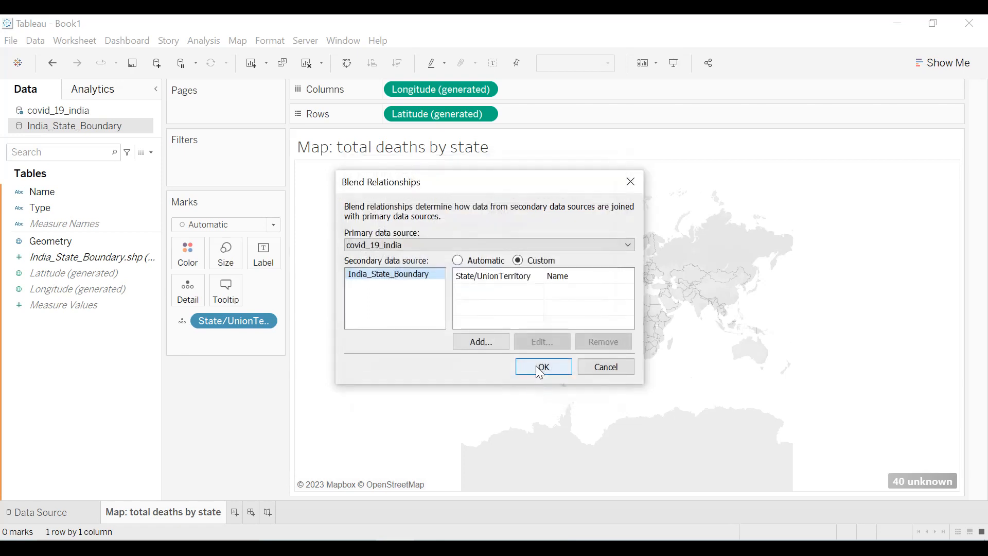
pyautogui.click(539, 368)
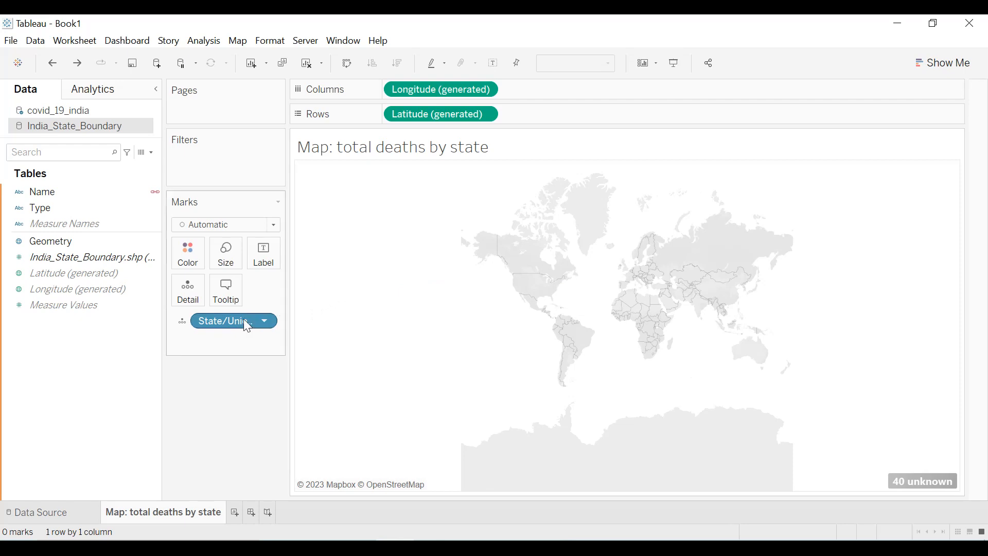
# - Remove State/UnionTerritory and the generated latitude and longitude fields from the map sheet
pyautogui.moveTo(232, 319); pyautogui.dragTo(252, 381)
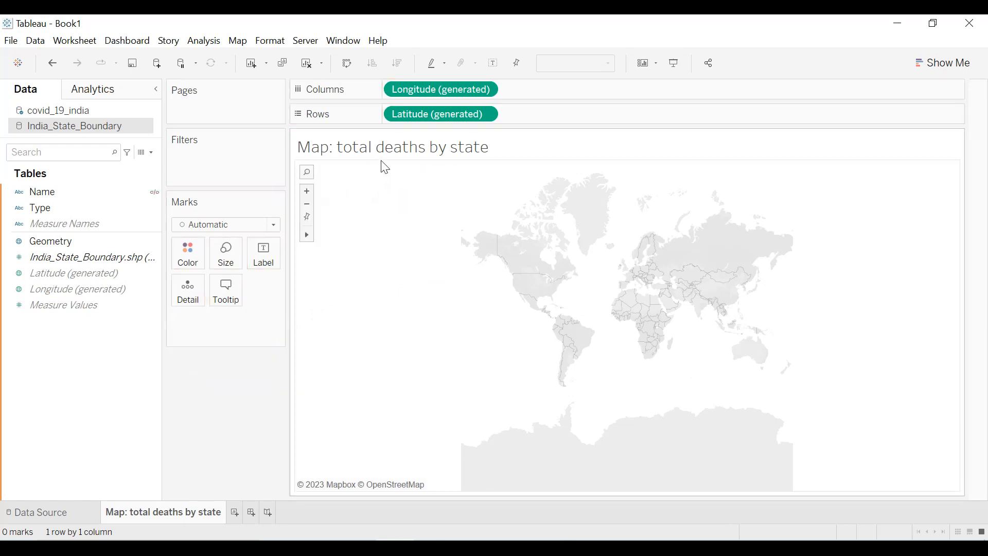
pyautogui.moveTo(415, 126); pyautogui.dragTo(229, 381)
pyautogui.moveTo(423, 90); pyautogui.dragTo(309, 320)
# - Plot the Geometry field from India_State_Boundary as the map and label it with State/UnionTerritory from covid_19_india
pyautogui.click(83, 251)
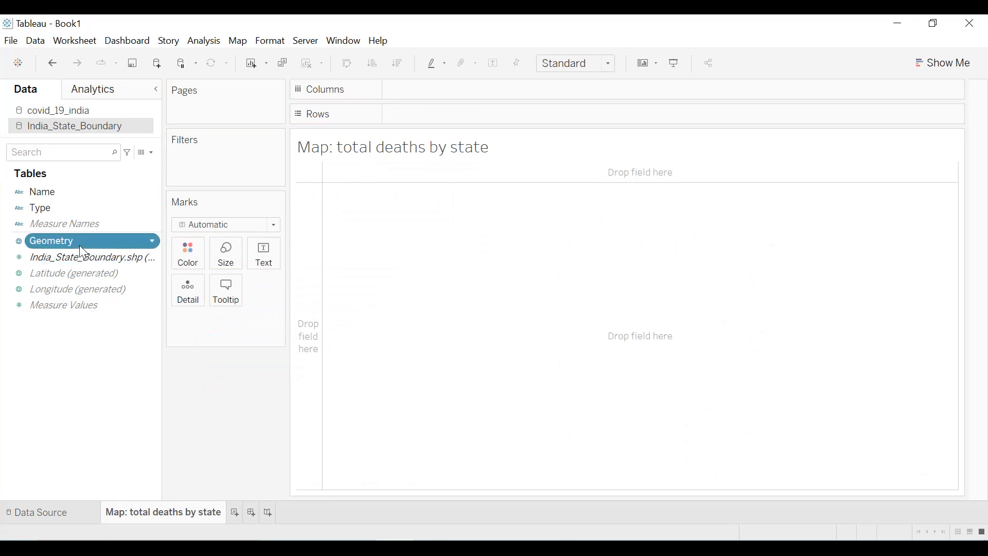
pyautogui.doubleClick(82, 251)
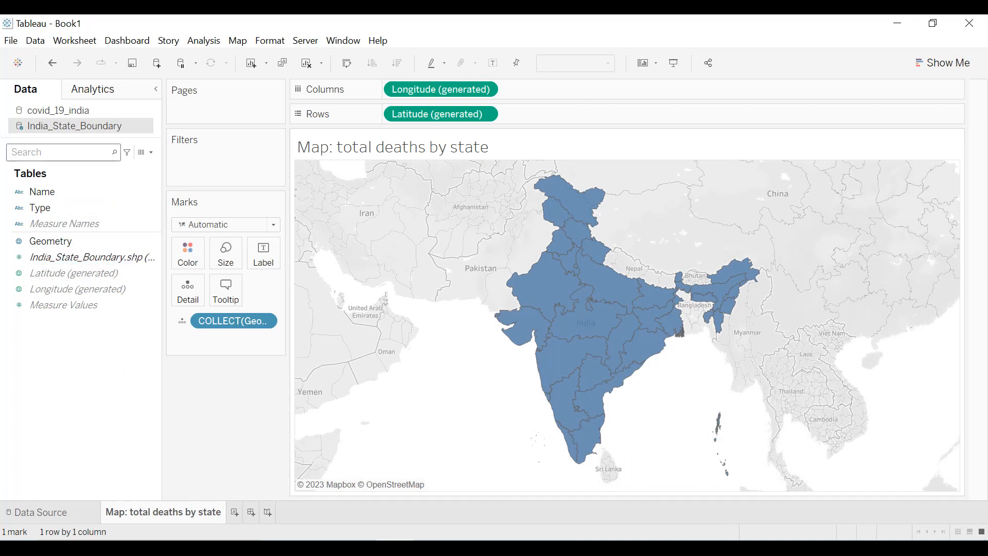
pyautogui.click(78, 117)
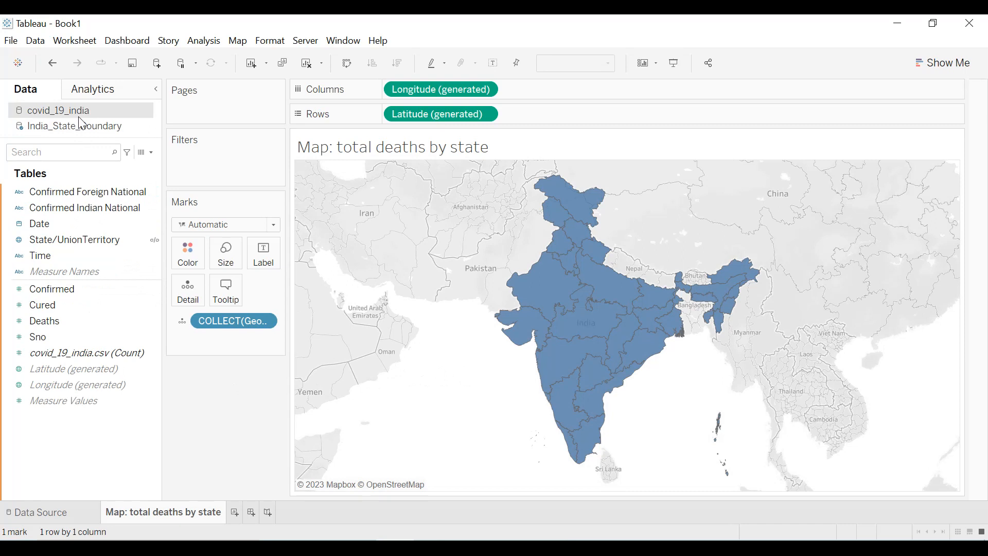
pyautogui.moveTo(60, 239); pyautogui.dragTo(257, 256)
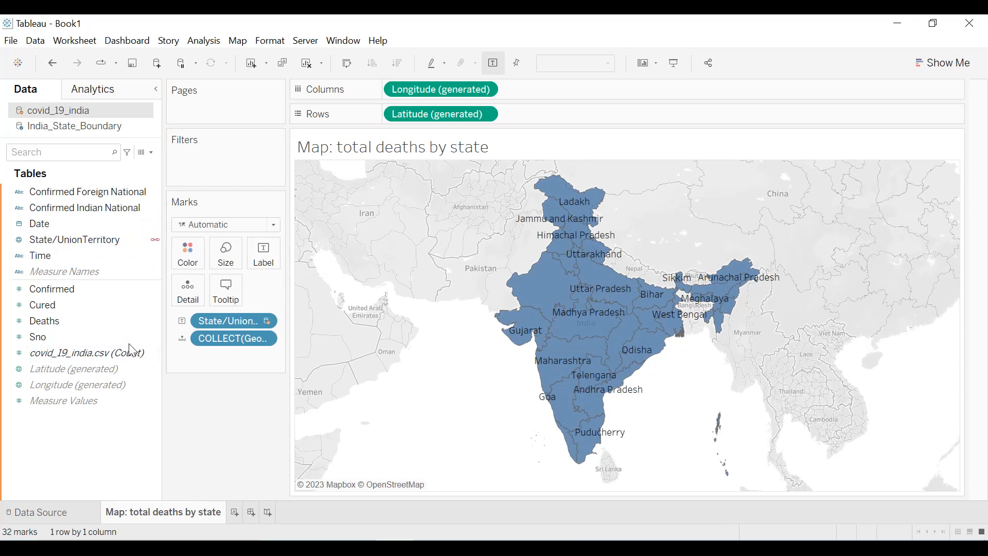
# - Color the states by Deaths and apply the Red-Gold palette
pyautogui.moveTo(64, 325); pyautogui.dragTo(186, 267)
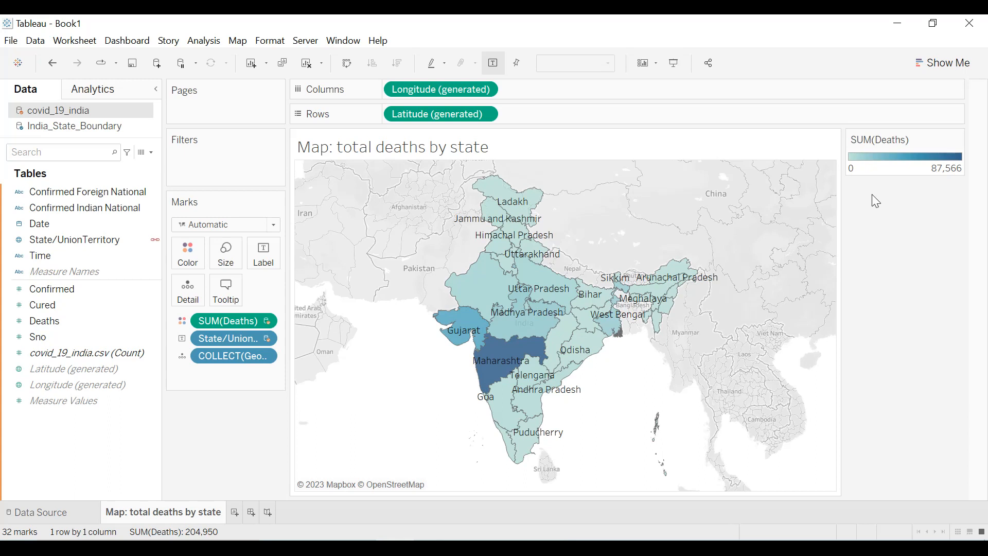
pyautogui.click(188, 252)
pyautogui.click(212, 299)
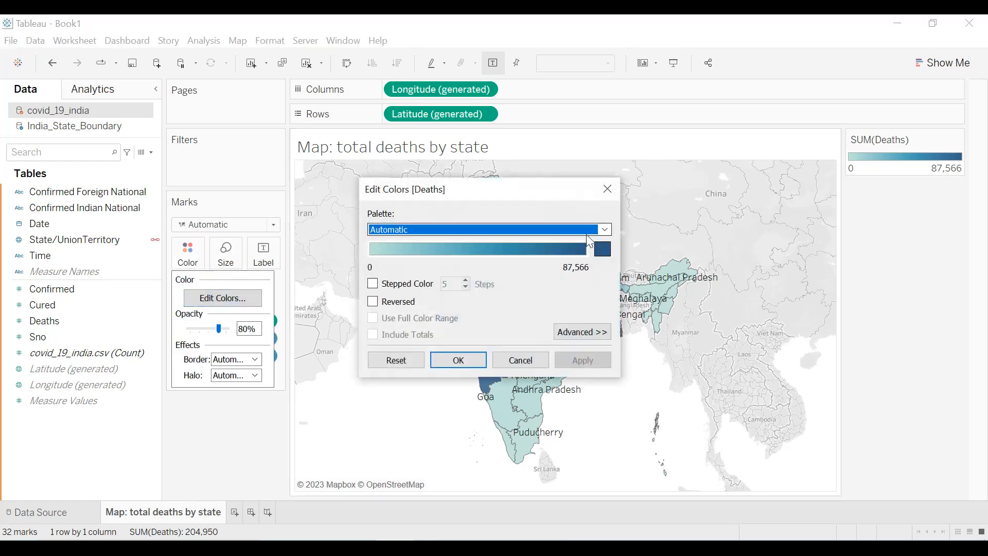
pyautogui.click(584, 233)
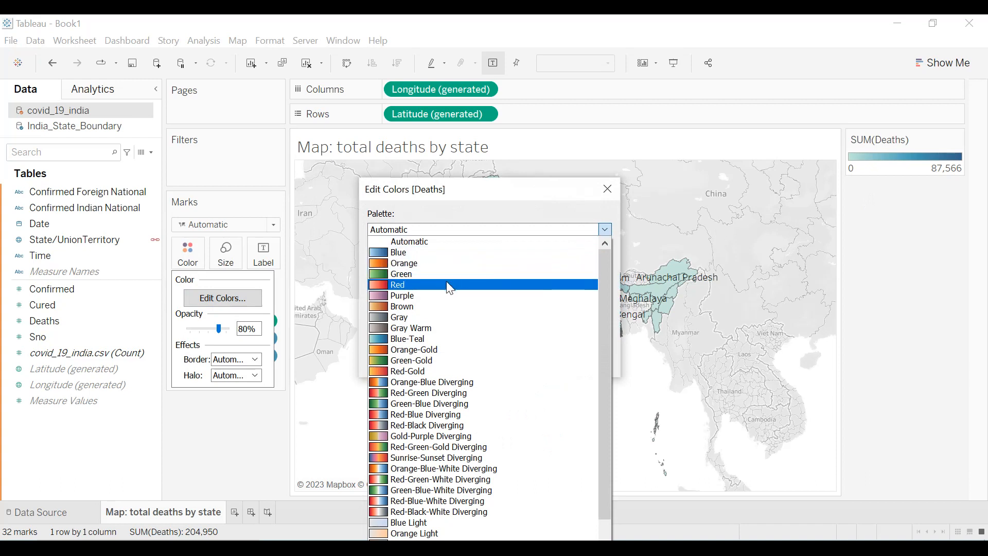
pyautogui.click(434, 369)
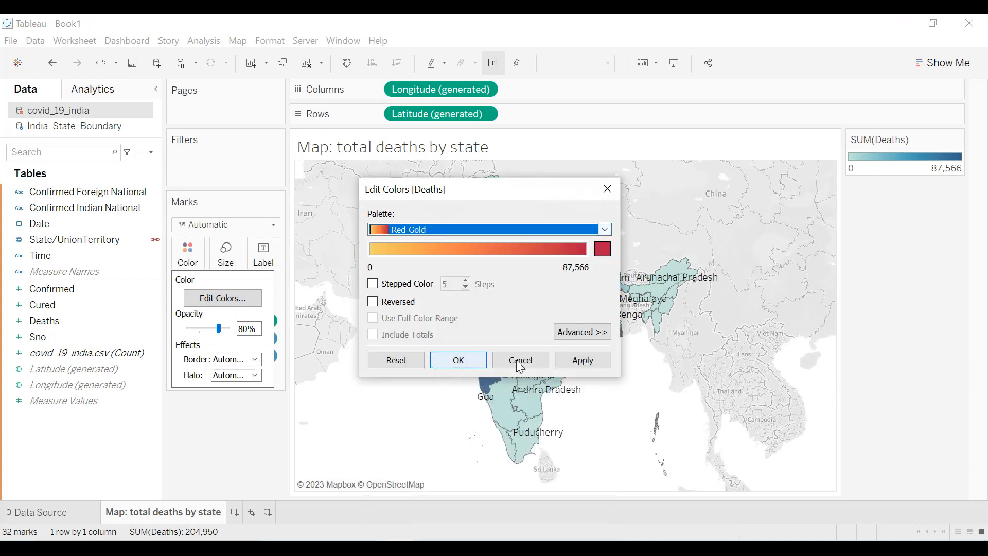
pyautogui.click(468, 360)
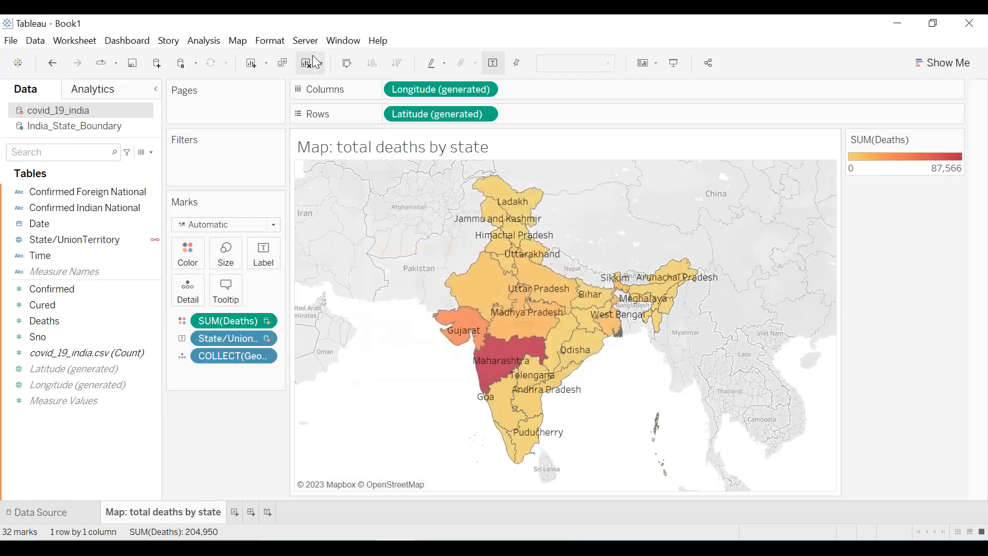
# - Set the default worksheet shading to the near-black shade just below pure black
pyautogui.click(282, 44)
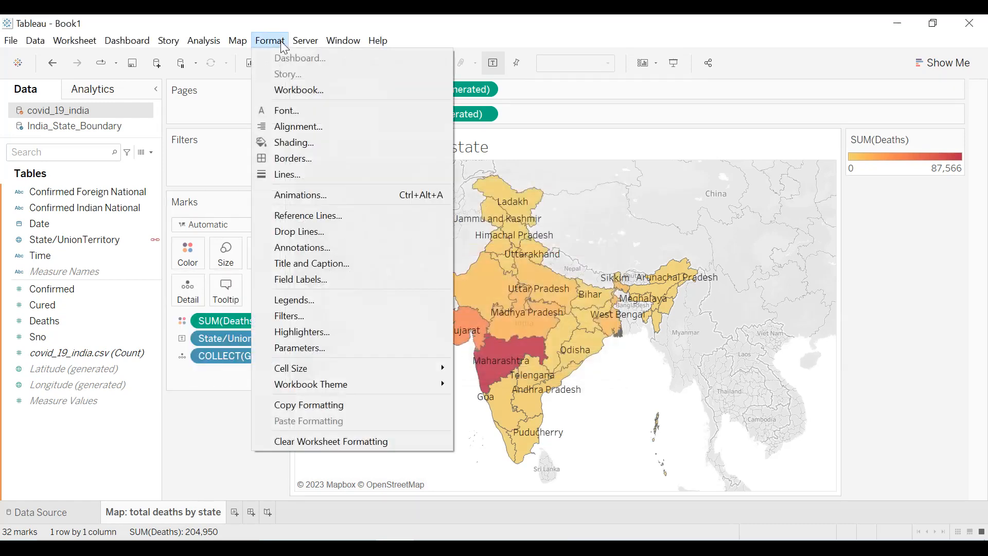
pyautogui.click(286, 141)
pyautogui.click(92, 183)
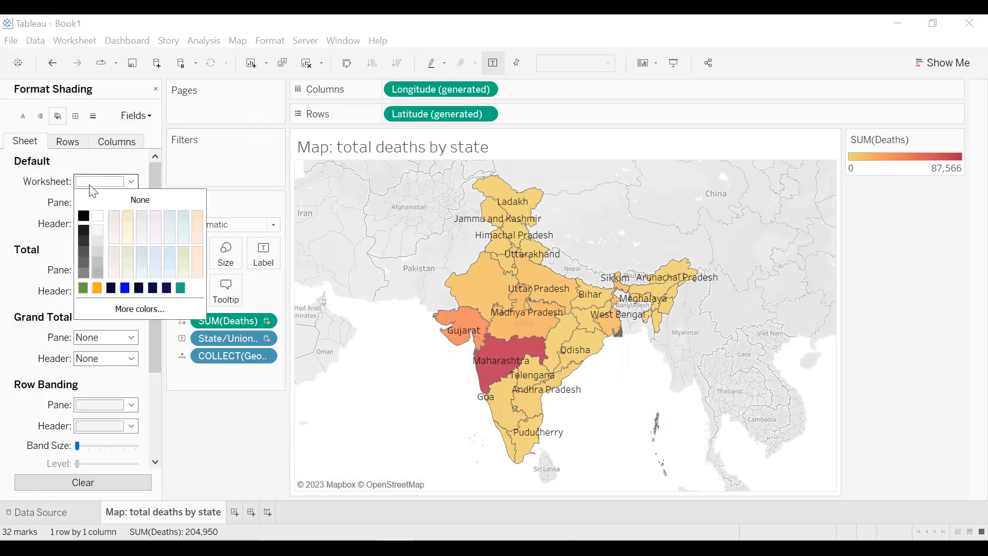
pyautogui.click(86, 227)
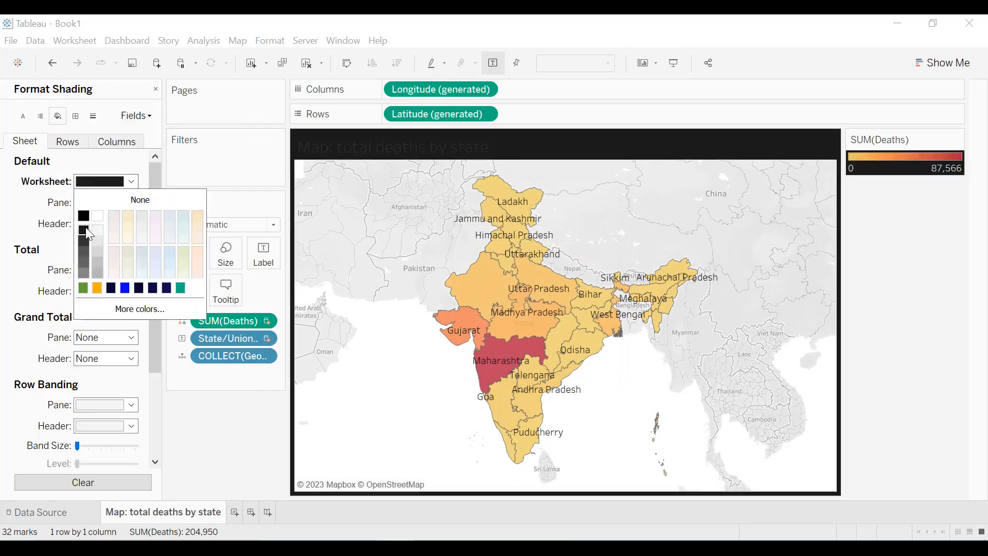
pyautogui.click(330, 215)
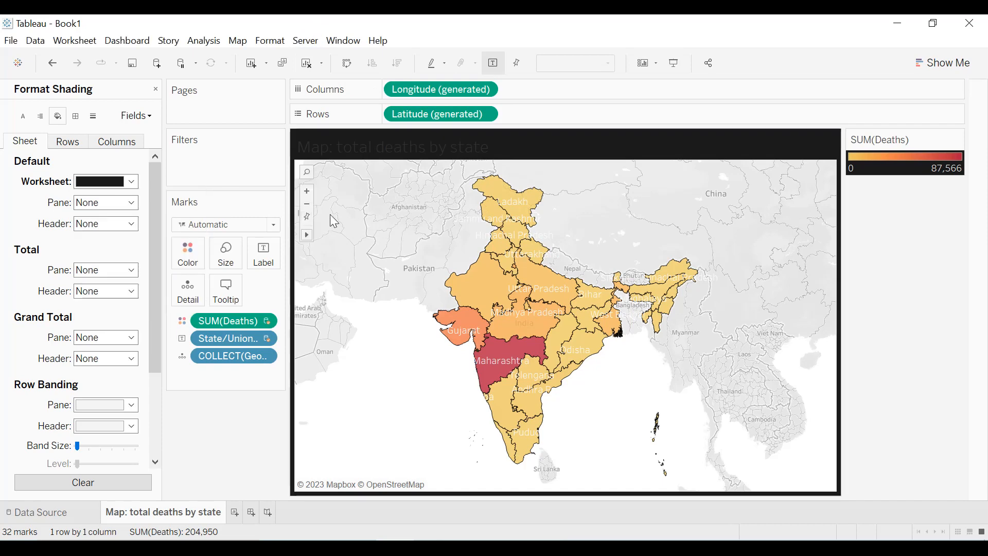
# - Switch the map's background to the dark style
pyautogui.click(247, 43)
pyautogui.moveTo(259, 46)
pyautogui.moveTo(288, 57)
pyautogui.click(390, 90)
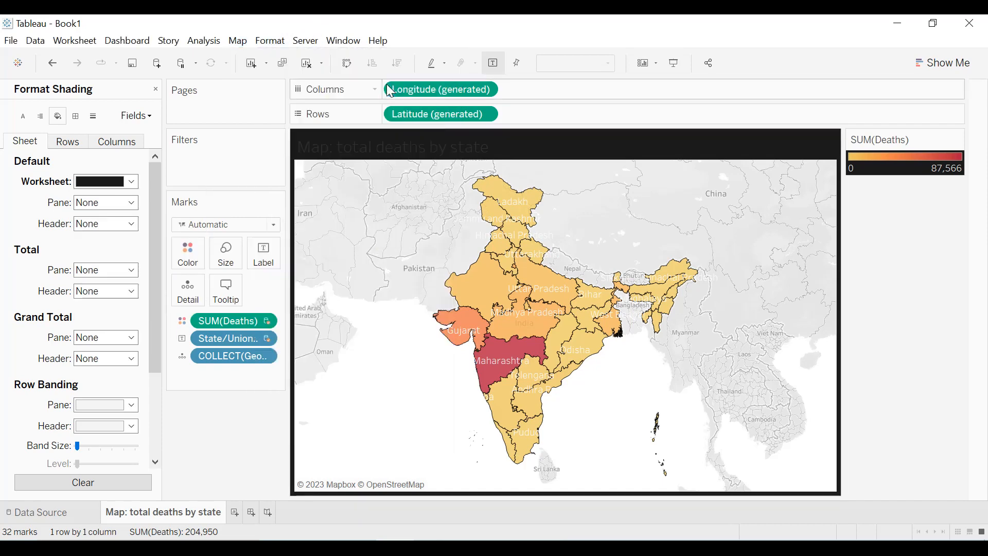
# - Format the sheet title as centered, bold, white text
pyautogui.doubleClick(400, 149)
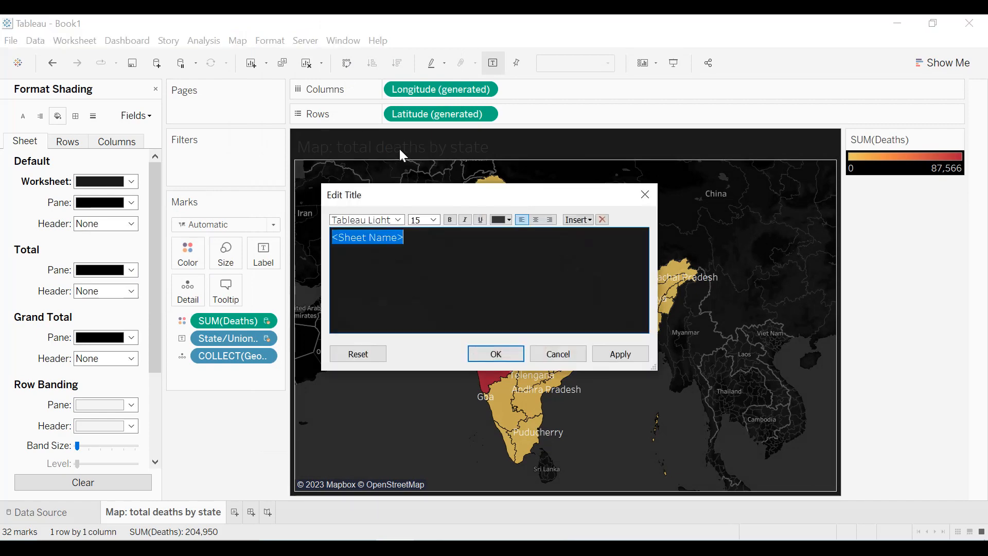
pyautogui.click(536, 220)
pyautogui.click(450, 220)
pyautogui.click(495, 220)
pyautogui.click(511, 232)
pyautogui.click(621, 353)
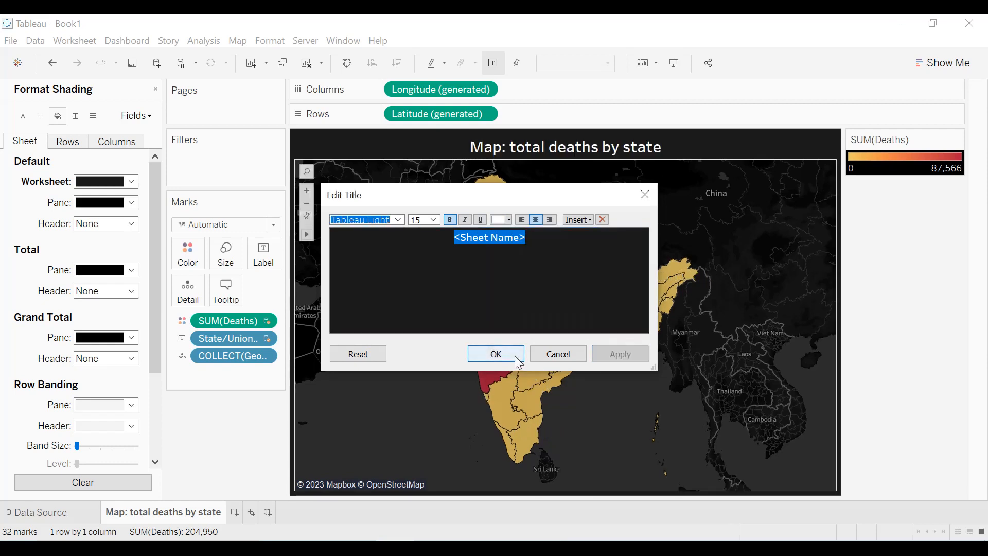
pyautogui.click(518, 356)
# - Add a thin white border around the sheet title
pyautogui.rightClick(516, 150)
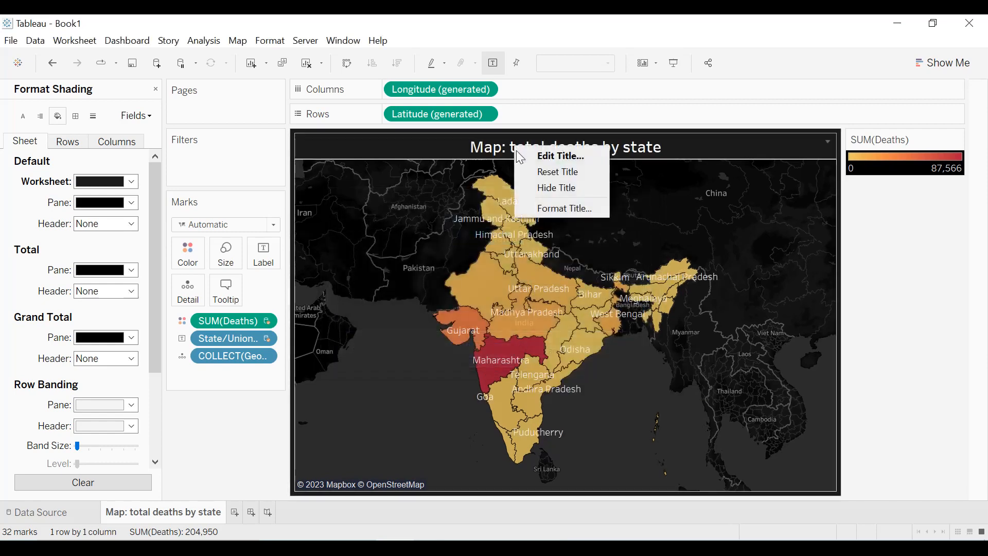
pyautogui.click(530, 208)
pyautogui.click(93, 157)
pyautogui.click(88, 225)
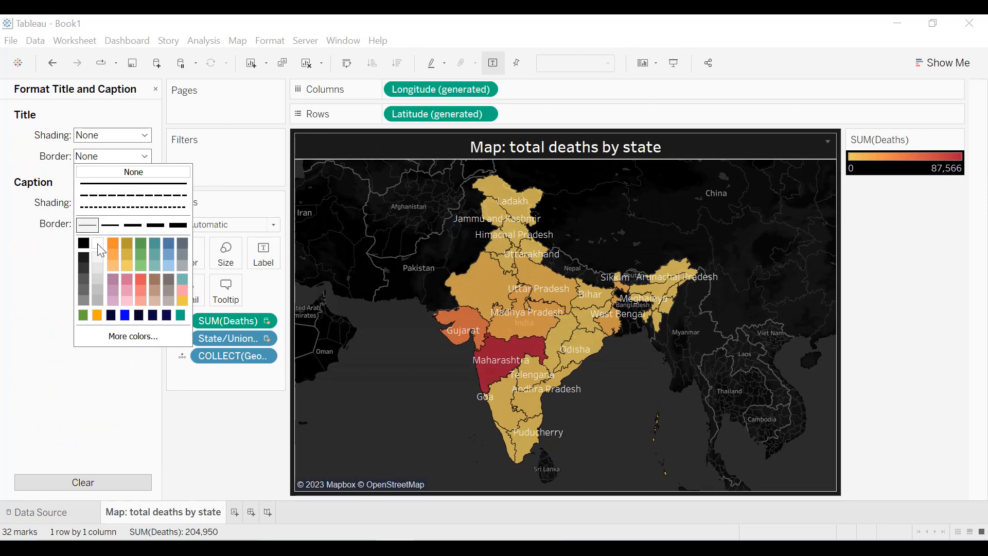
pyautogui.click(98, 243)
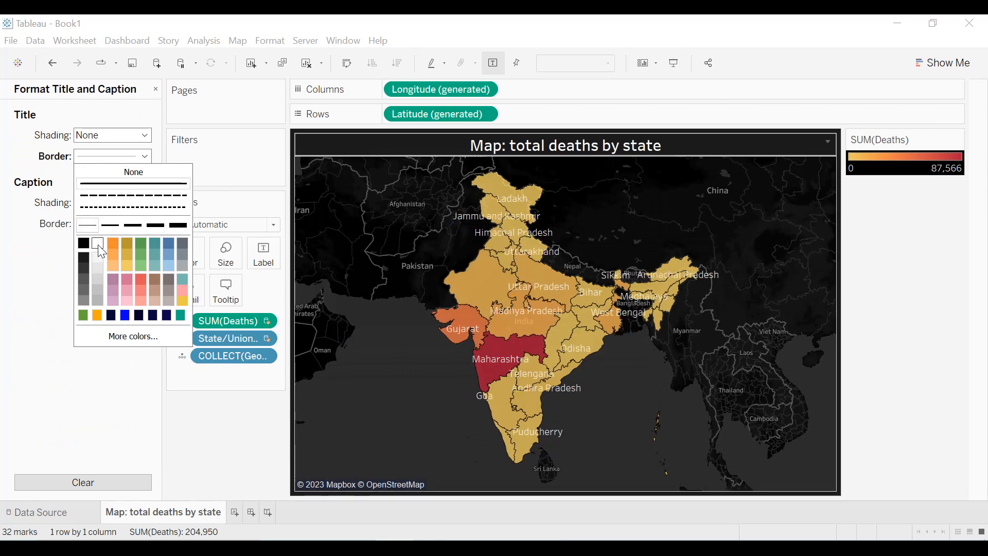
pyautogui.click(394, 356)
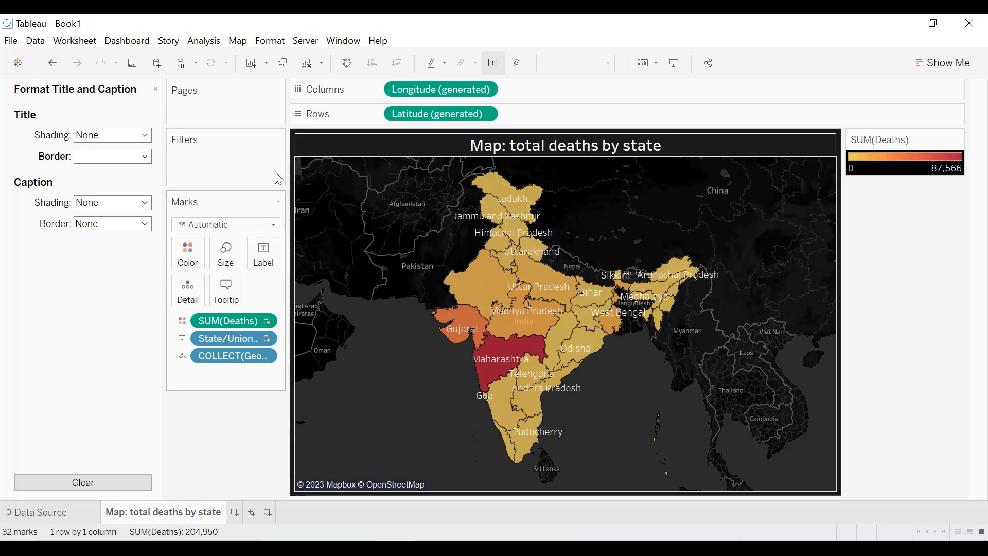
# - Apply a thin default header border to the map sheet
pyautogui.click(270, 41)
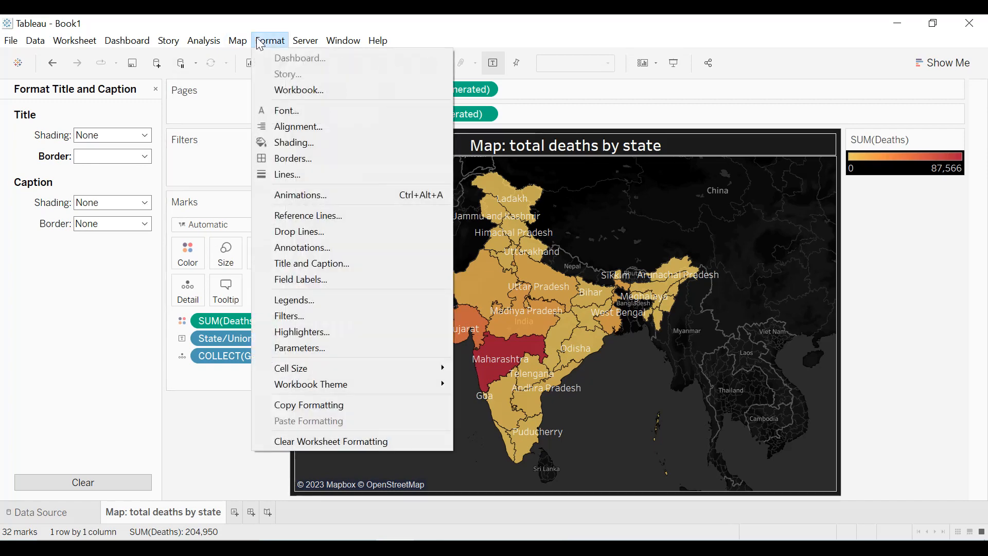
pyautogui.click(298, 159)
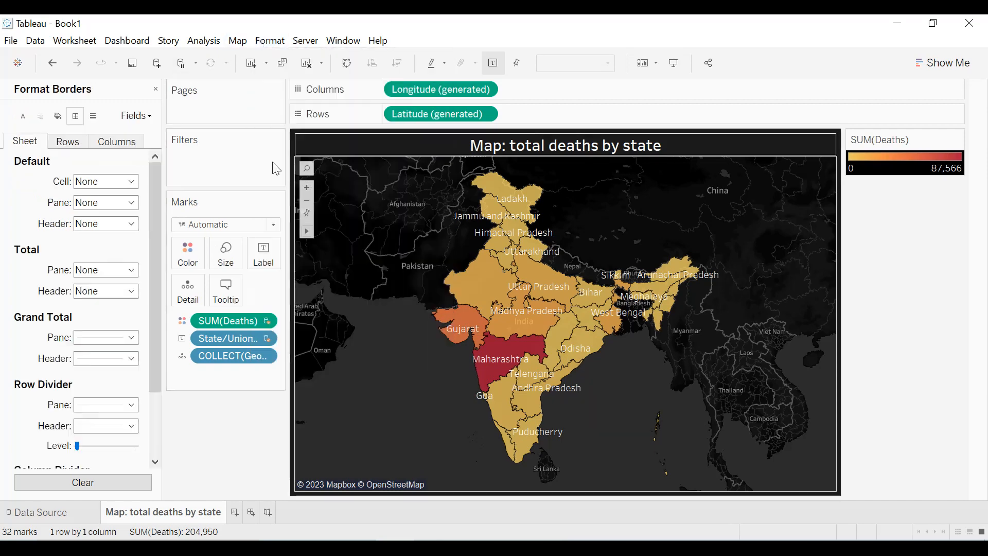
pyautogui.click(80, 226)
pyautogui.click(89, 293)
pyautogui.click(402, 383)
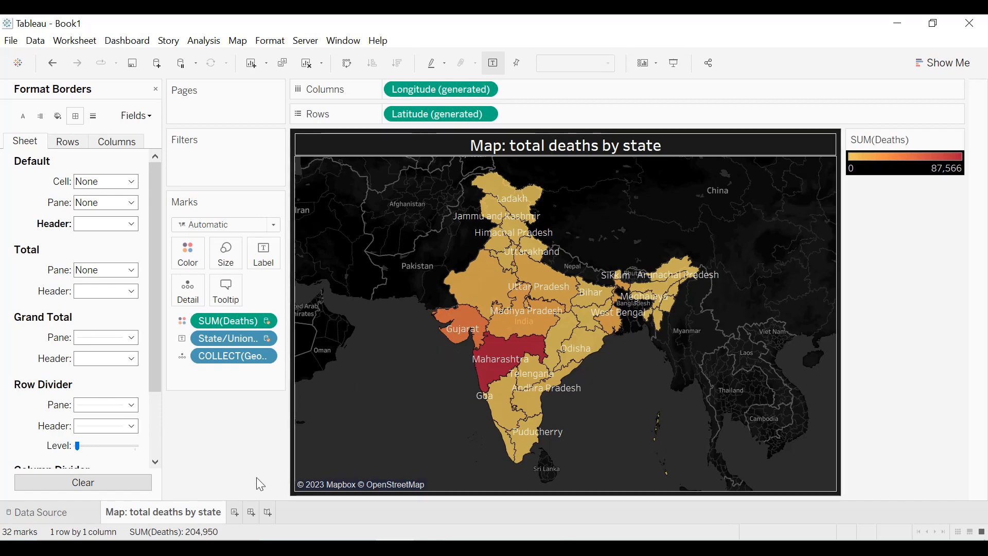
# - Create a new worksheet and place Date from covid_19_india on columns as an exact date
pyautogui.click(235, 512)
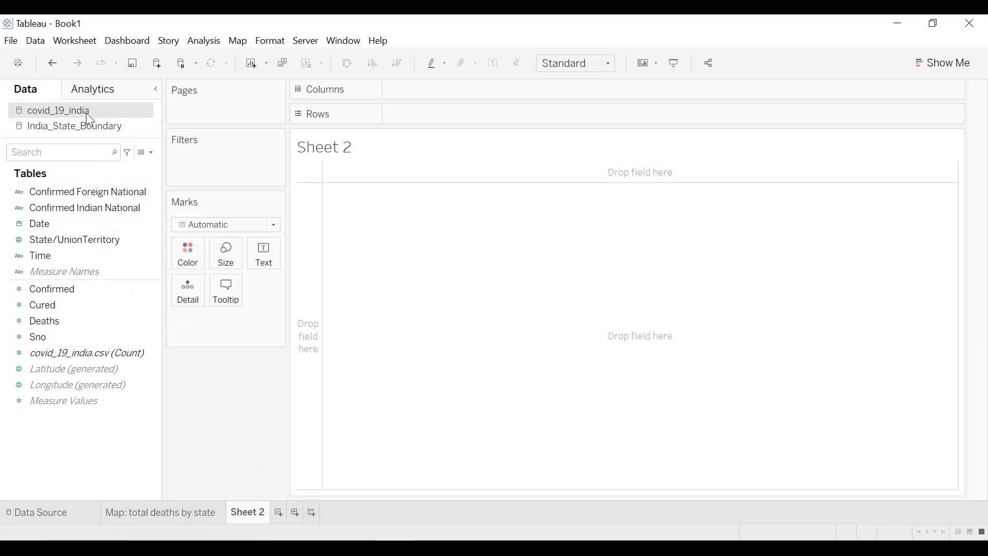
pyautogui.moveTo(48, 223); pyautogui.dragTo(409, 94)
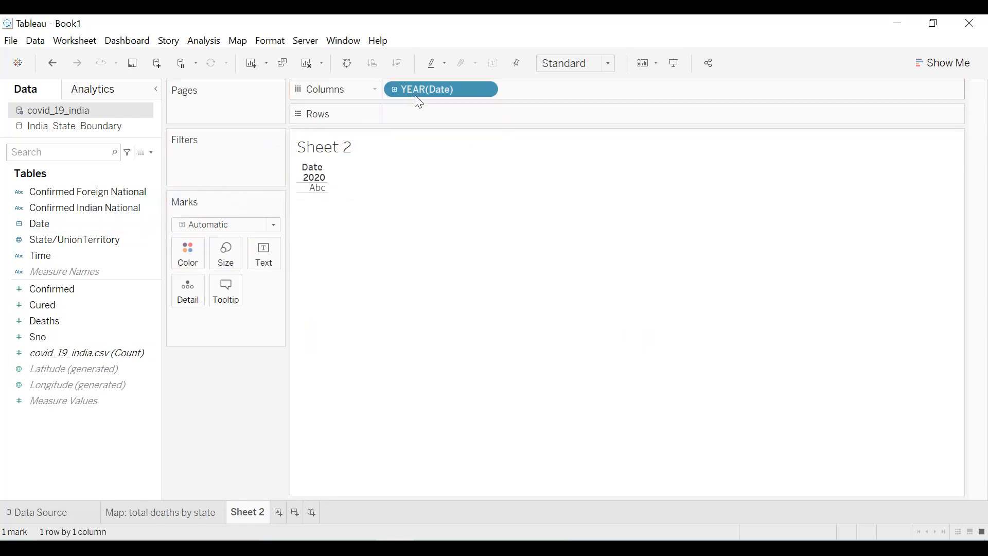
pyautogui.click(486, 91)
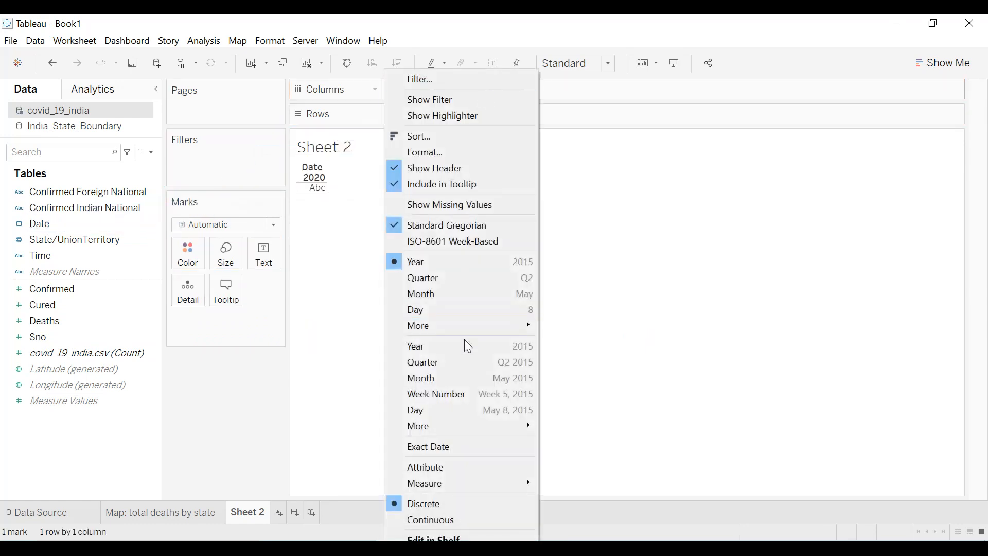
pyautogui.click(452, 448)
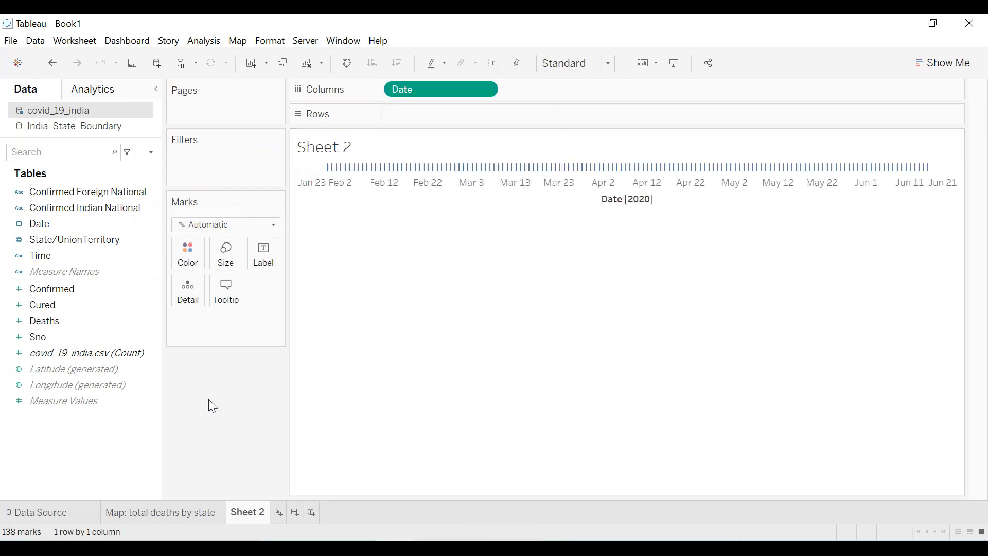
# - Plot Confirmed, Cured and Deaths on rows, and put Deaths on a dual axis with Cured
pyautogui.click(68, 292)
pyautogui.moveTo(63, 286); pyautogui.dragTo(461, 109)
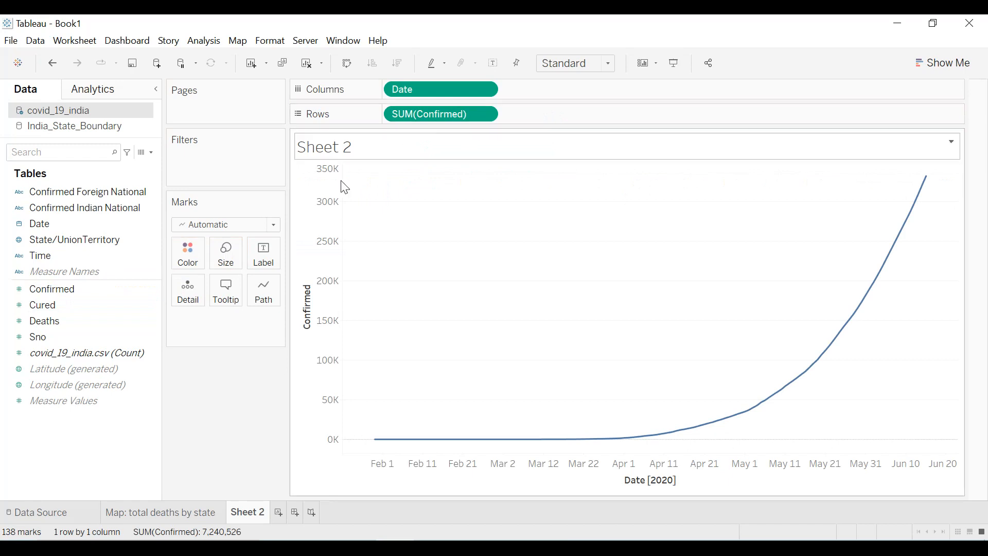
pyautogui.moveTo(54, 306); pyautogui.dragTo(564, 117)
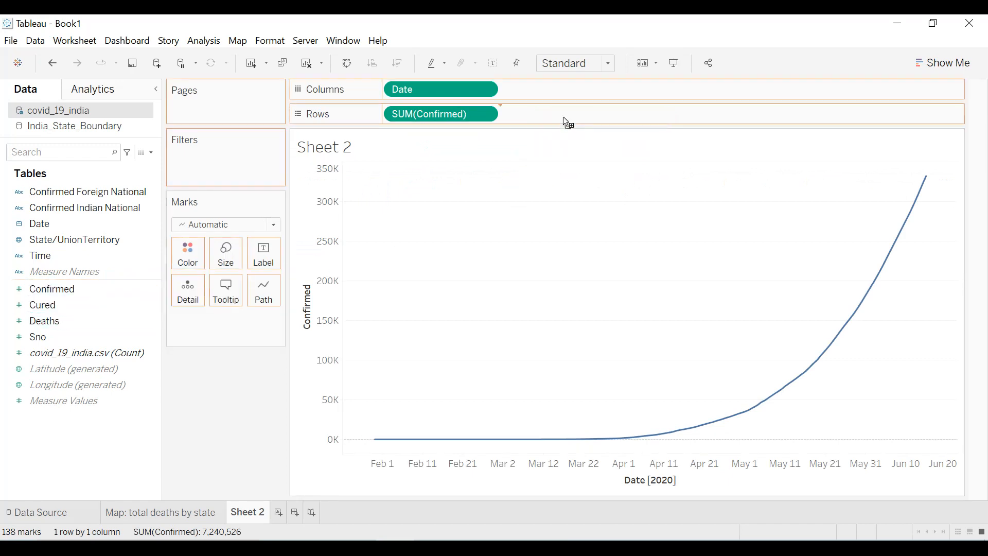
pyautogui.moveTo(45, 321); pyautogui.dragTo(673, 119)
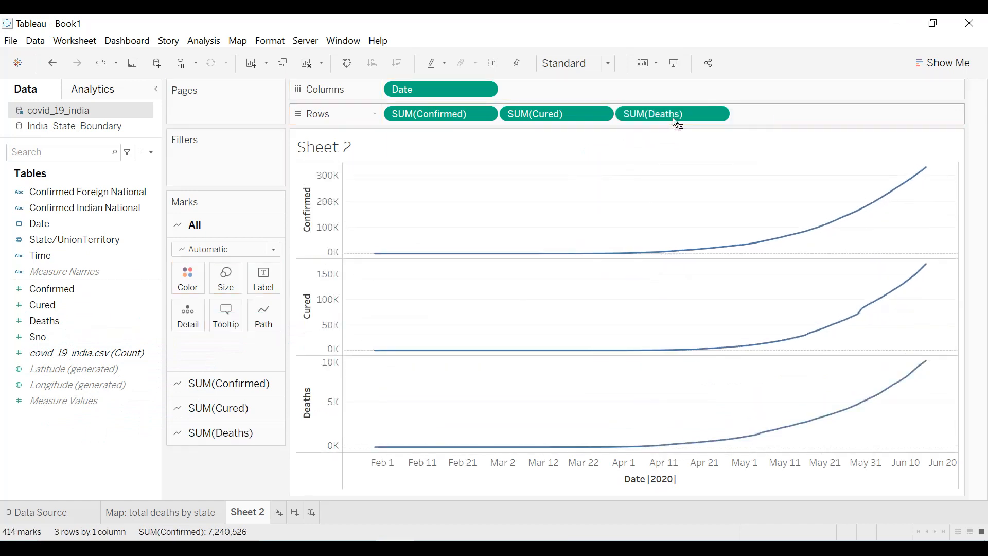
pyautogui.click(717, 113)
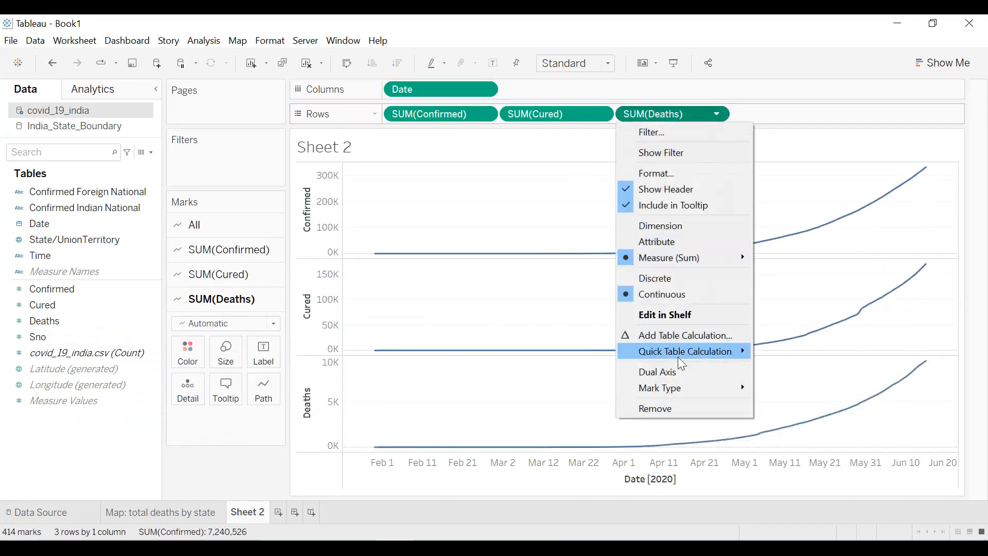
pyautogui.click(673, 372)
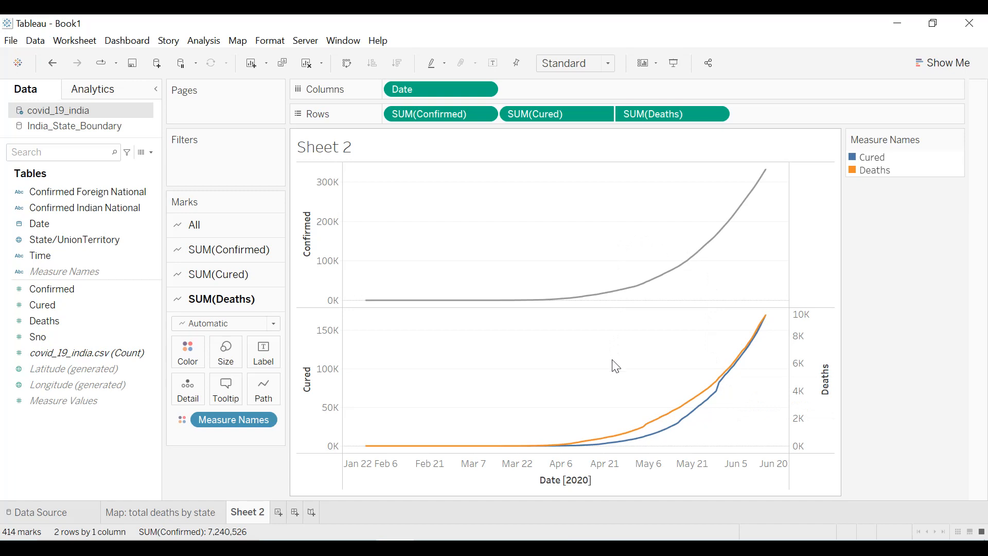
# - Remove the Confirmed, Cured and Deaths measures from rows
pyautogui.moveTo(448, 116); pyautogui.dragTo(121, 487)
pyautogui.moveTo(525, 116); pyautogui.dragTo(126, 458)
pyautogui.moveTo(430, 111); pyautogui.dragTo(149, 417)
# - Filter Measure Names to Confirmed, Cured and Deaths, and plot Measure Values on rows
pyautogui.moveTo(225, 323); pyautogui.dragTo(215, 178)
pyautogui.click(386, 227)
pyautogui.click(387, 183)
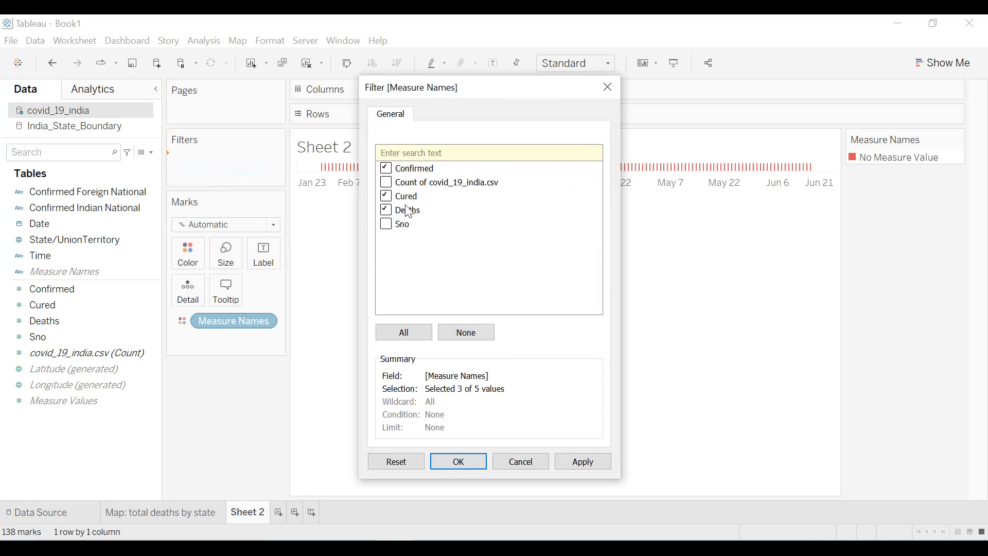
pyautogui.click(599, 463)
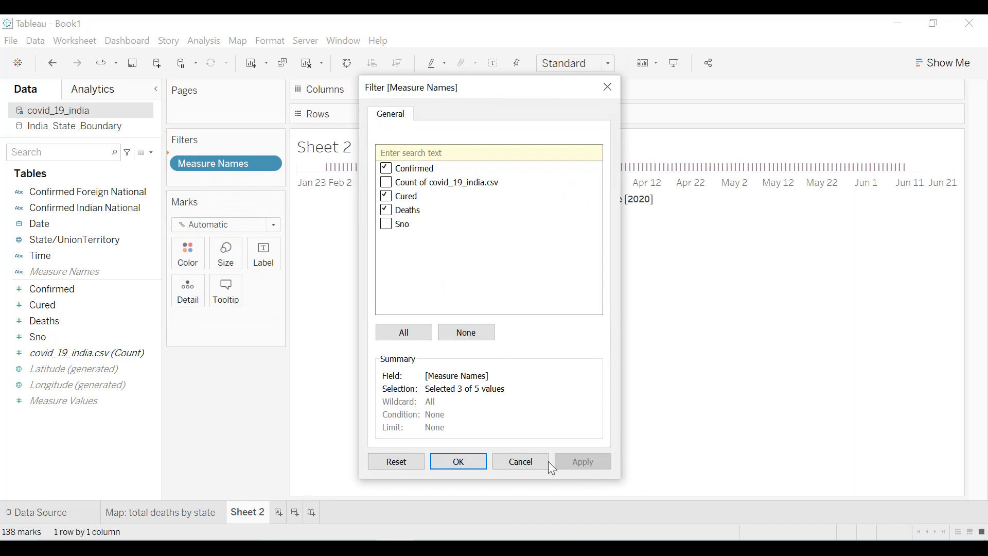
pyautogui.click(477, 461)
pyautogui.moveTo(64, 402); pyautogui.dragTo(426, 118)
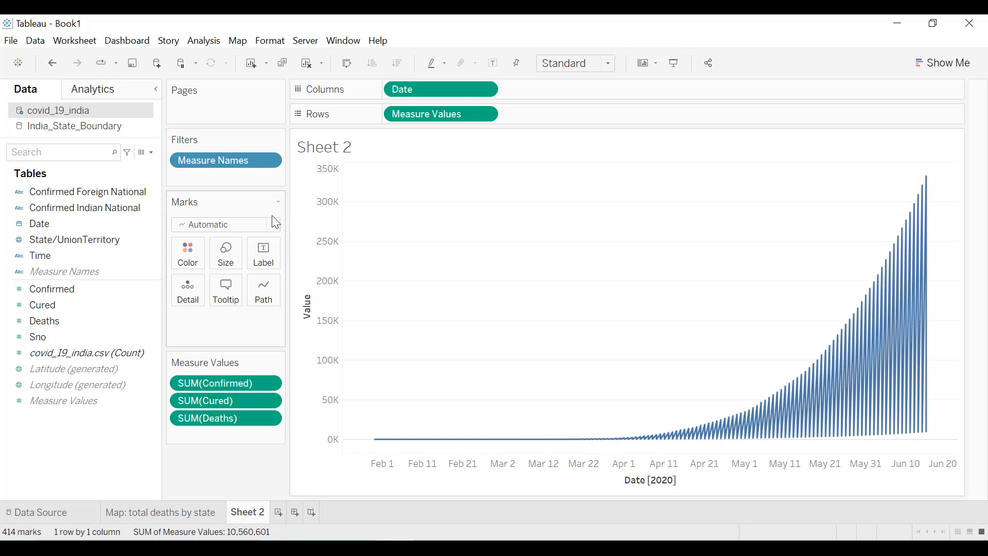
# - Color the chart lines by Measure Names
pyautogui.moveTo(227, 170); pyautogui.dragTo(188, 255)
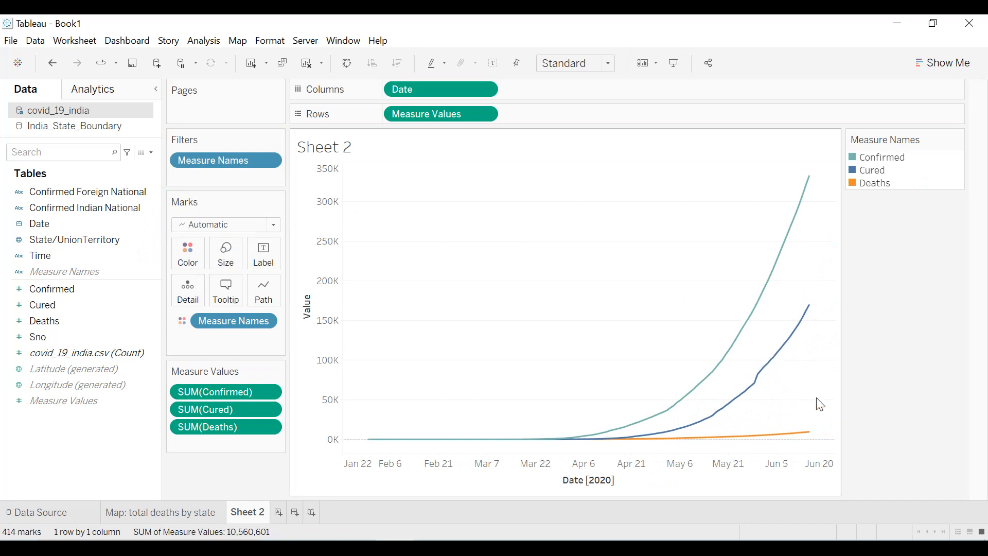
pyautogui.moveTo(813, 438)
pyautogui.moveTo(807, 190)
# - Edit the Measure Names filter to exclude Deaths, keeping only Confirmed and Cured
pyautogui.click(270, 160)
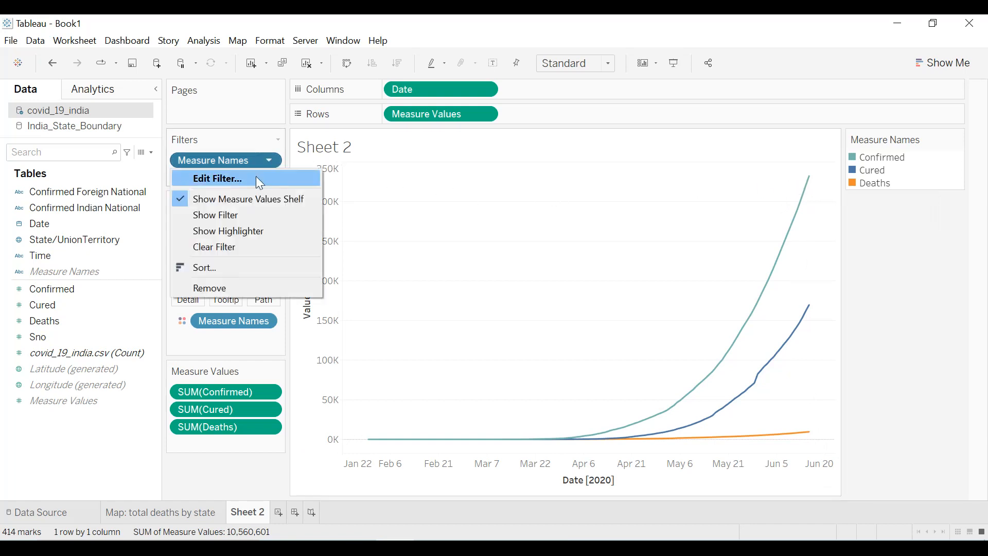
pyautogui.click(255, 176)
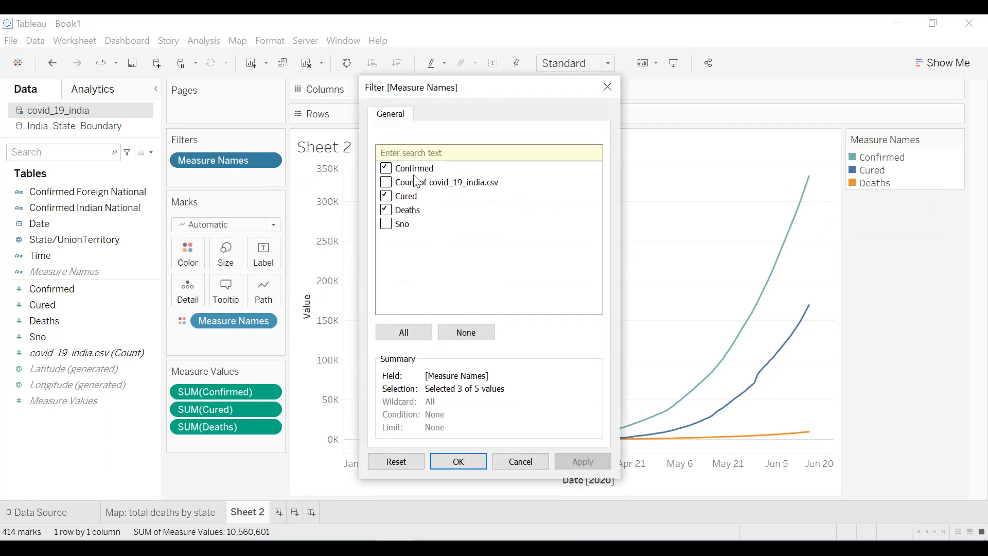
pyautogui.click(386, 211)
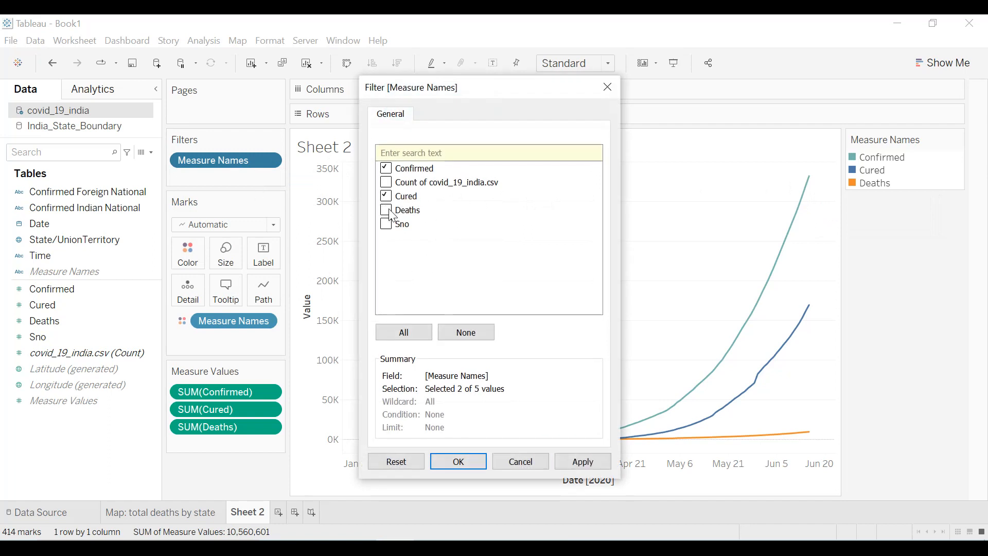
pyautogui.click(595, 461)
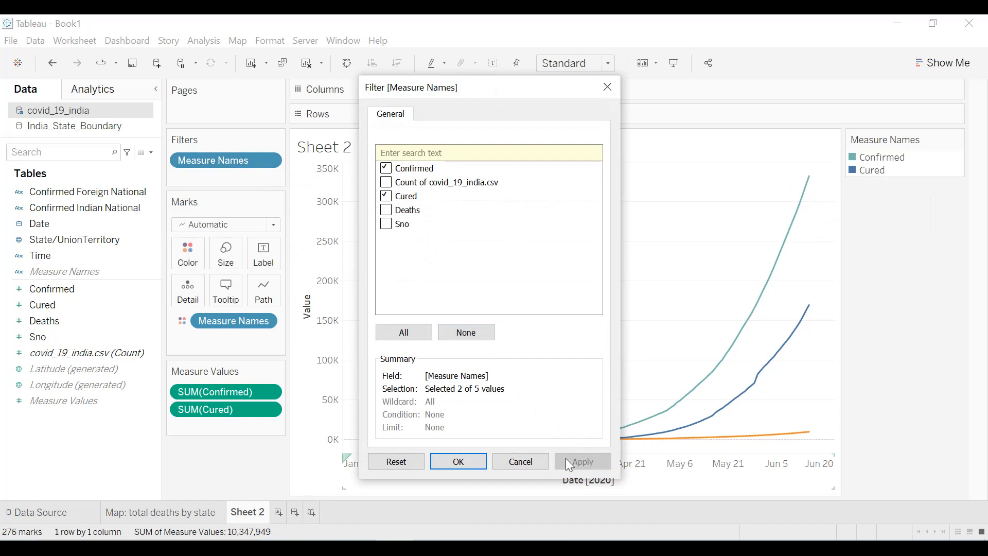
pyautogui.click(472, 461)
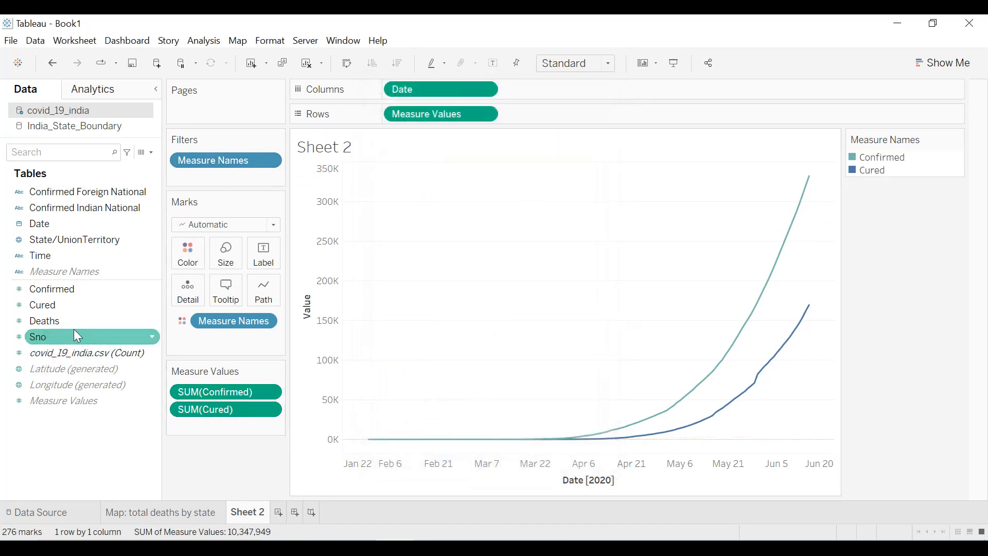
# - Add Deaths to rows after Measure Values and plot it on a dual axis
pyautogui.moveTo(66, 320); pyautogui.dragTo(560, 116)
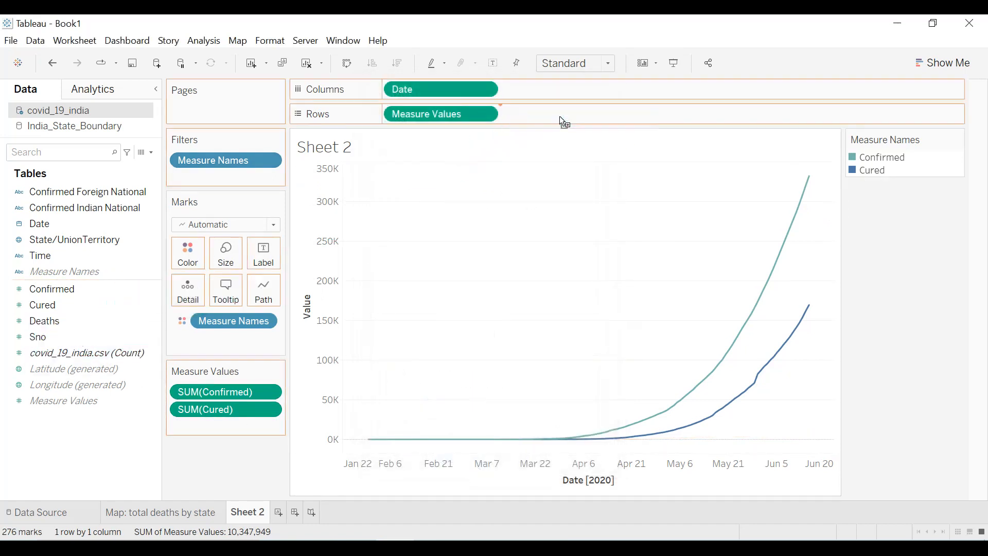
pyautogui.click(603, 114)
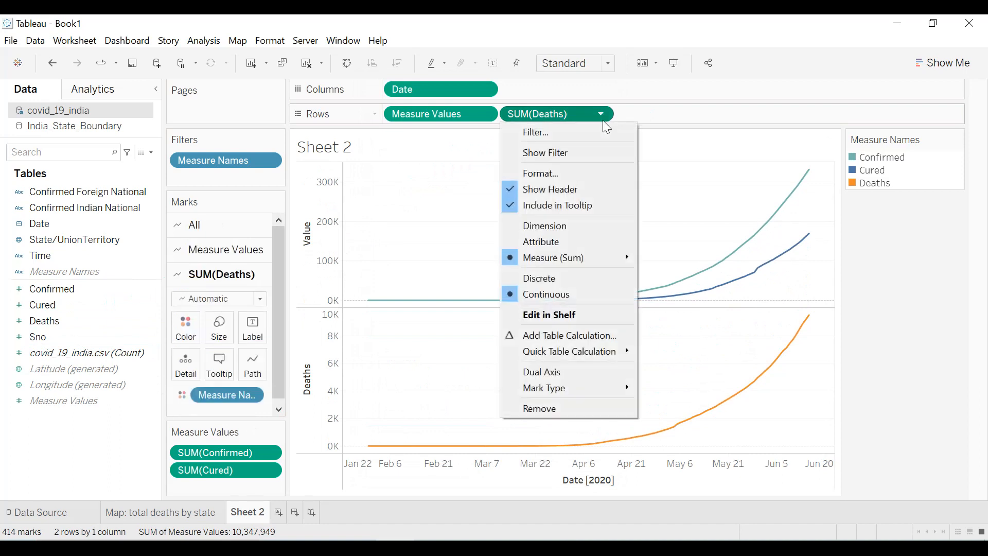
pyautogui.click(560, 371)
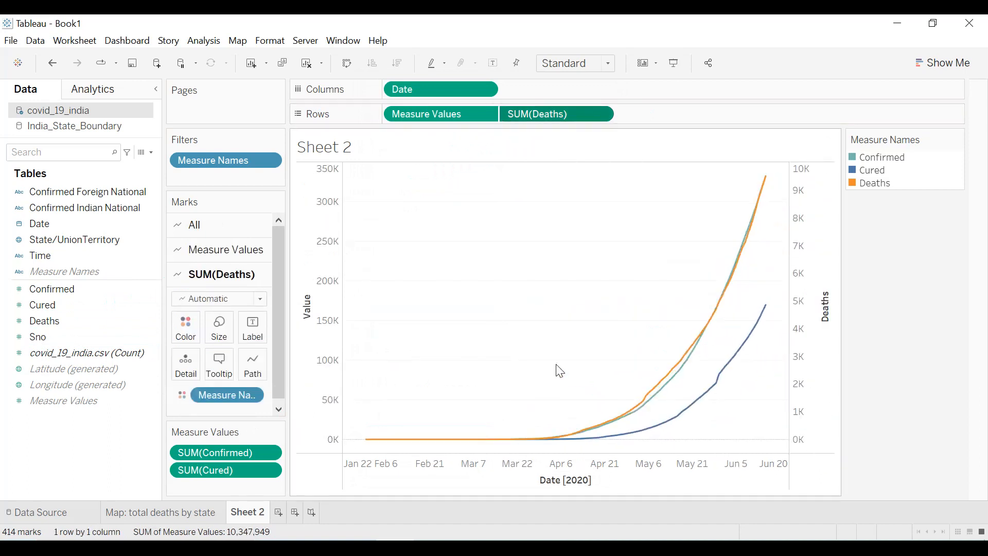
# - Change the Measure Values axis title to "Confirmed & cured"
pyautogui.click(317, 306)
pyautogui.doubleClick(318, 306)
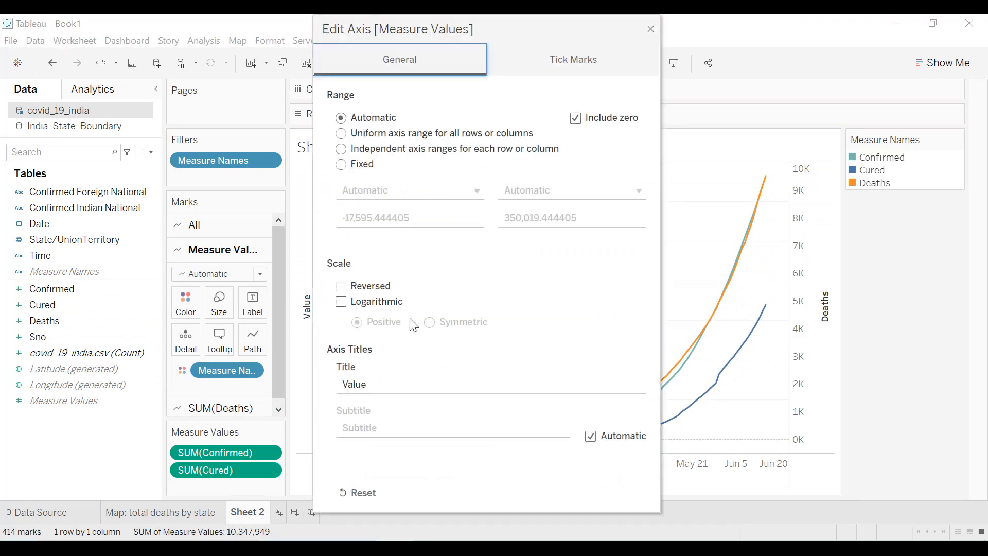
pyautogui.doubleClick(354, 384)
pyautogui.write('Confirmed & cured')
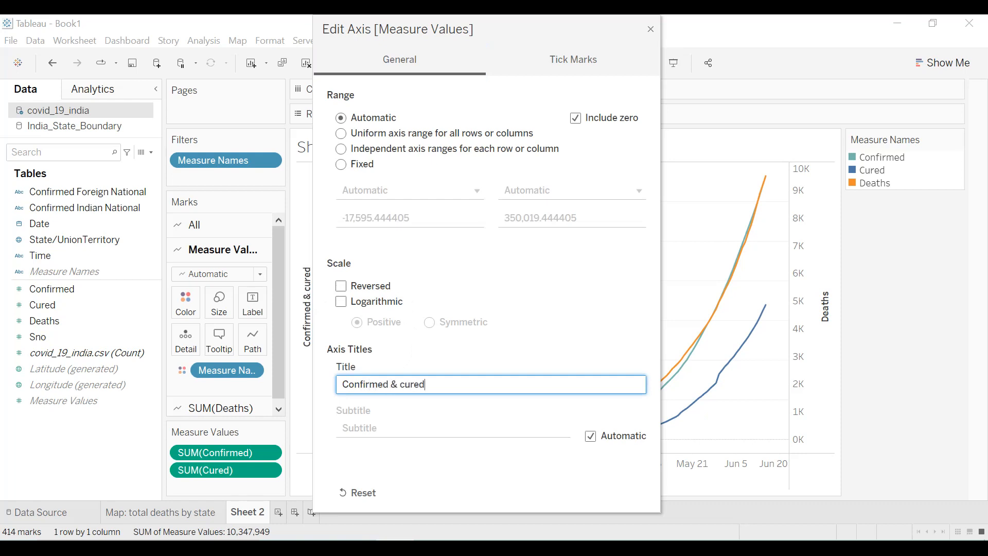
pyautogui.click(656, 29)
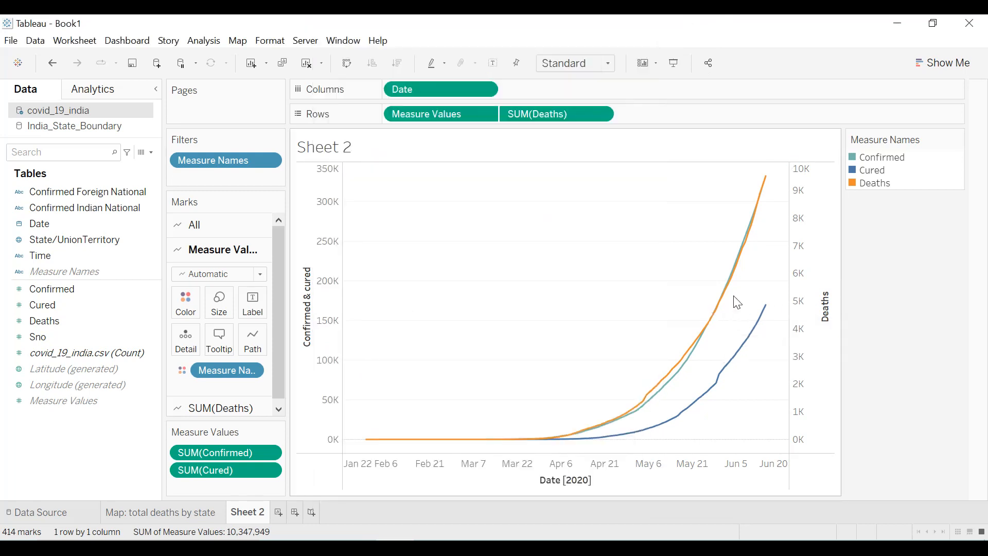
# - Recolor the Measure Names lines: Deaths red, Cured green and Confirmed orange
pyautogui.moveTo(756, 231)
pyautogui.moveTo(951, 165)
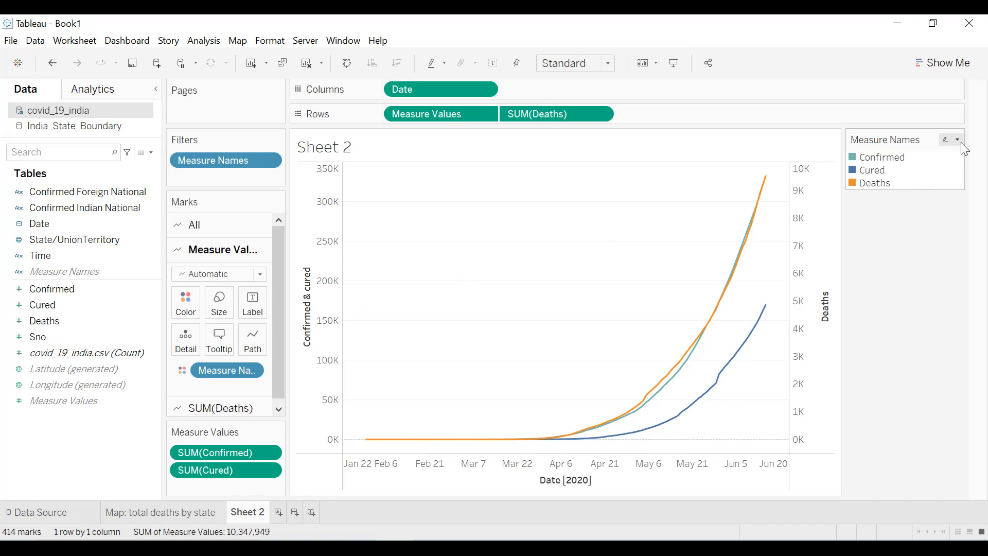
pyautogui.click(959, 140)
pyautogui.click(908, 153)
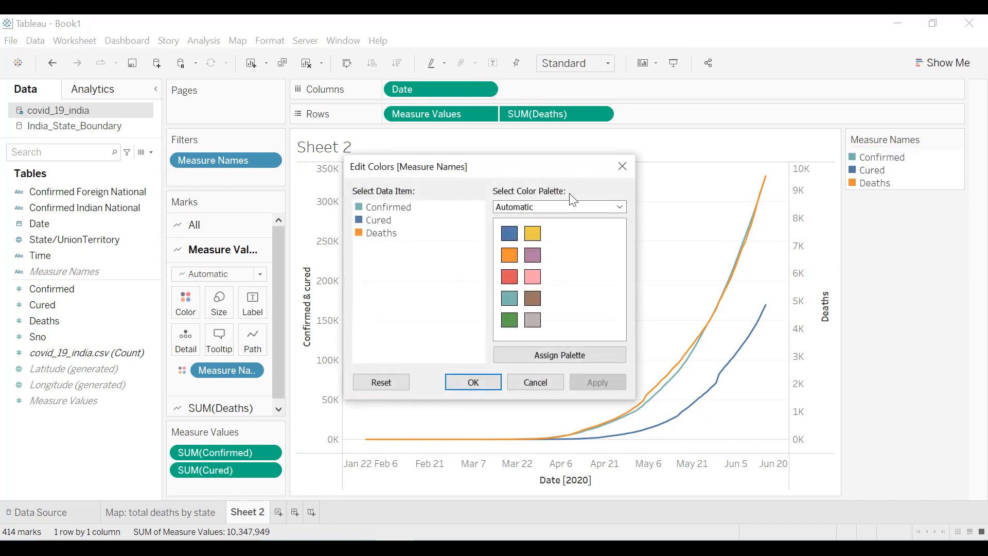
pyautogui.click(380, 233)
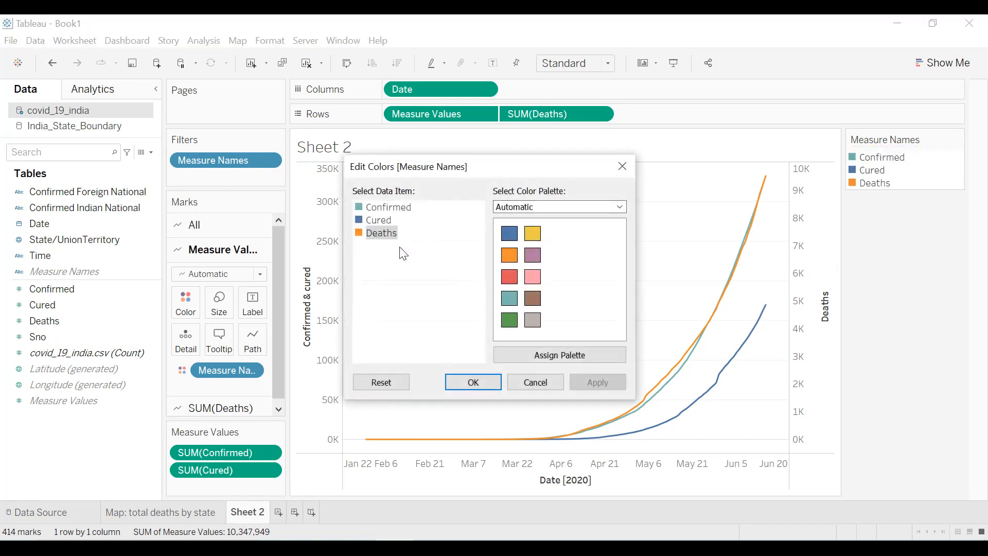
pyautogui.click(509, 278)
pyautogui.click(374, 220)
pyautogui.click(507, 320)
pyautogui.click(390, 207)
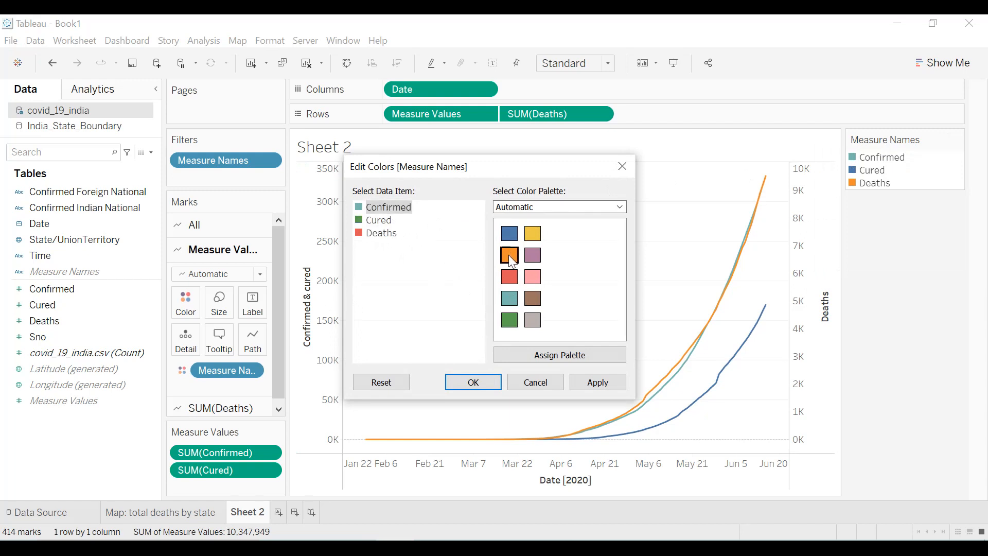
pyautogui.click(598, 382)
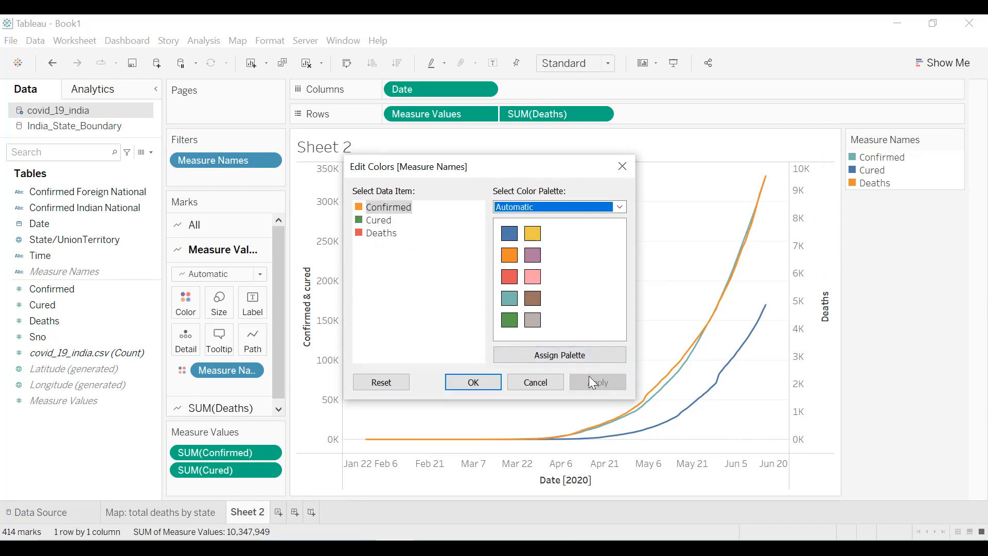
pyautogui.click(473, 382)
# - Clear the title of the Date axis
pyautogui.doubleClick(570, 484)
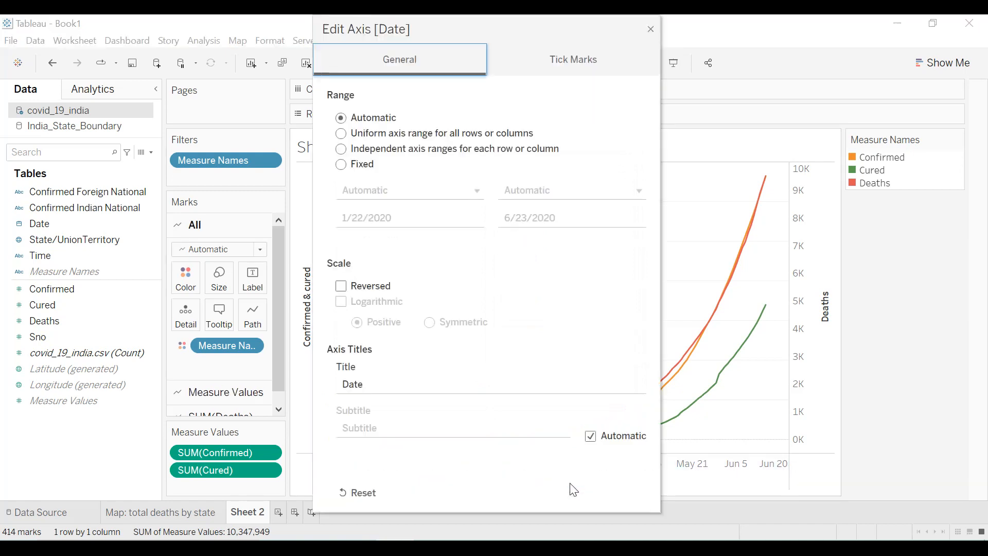
pyautogui.doubleClick(352, 384)
pyautogui.press('BackSpace')
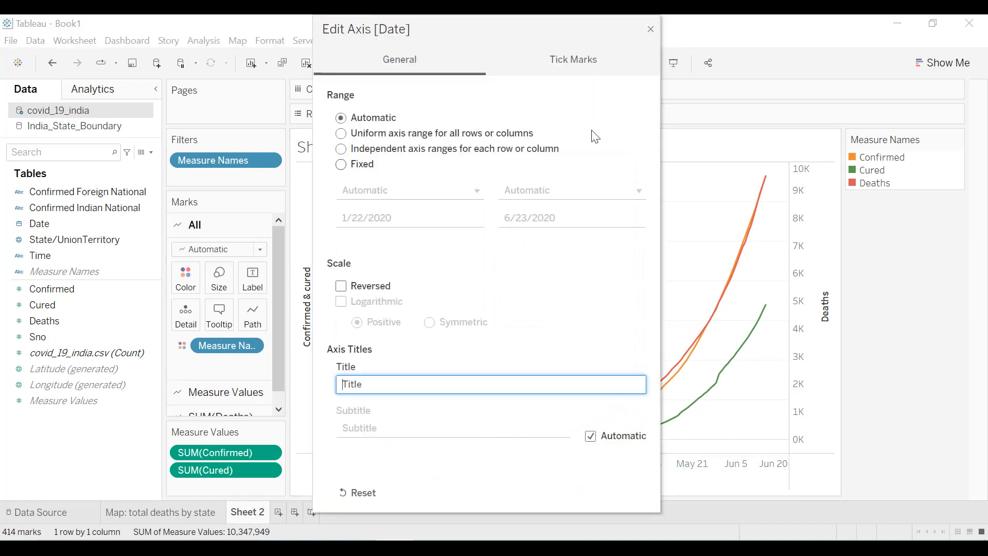
pyautogui.click(651, 30)
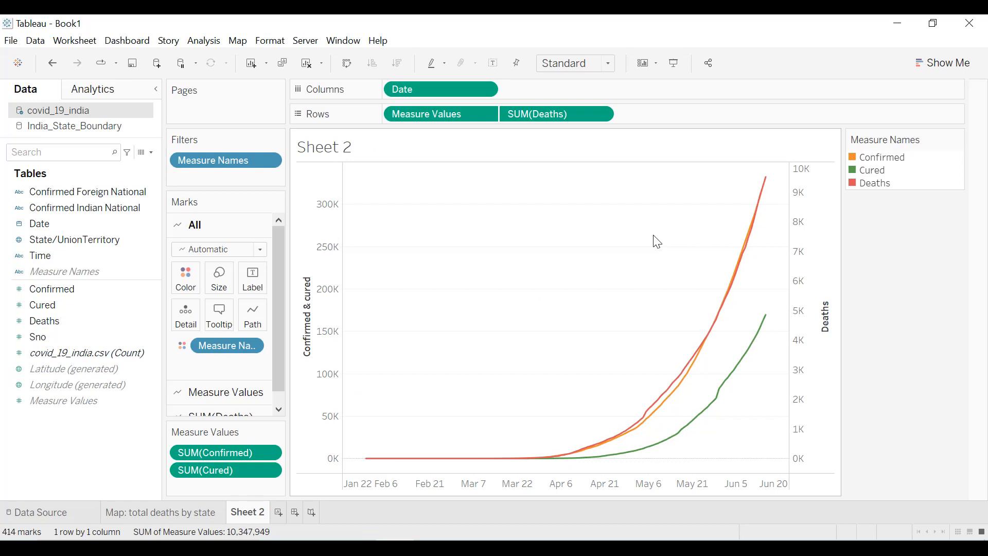
# - Rename Sheet 2 as "Covide cases by state"
pyautogui.click(256, 518)
pyautogui.write('Covide cases by state')
pyautogui.press('Return')
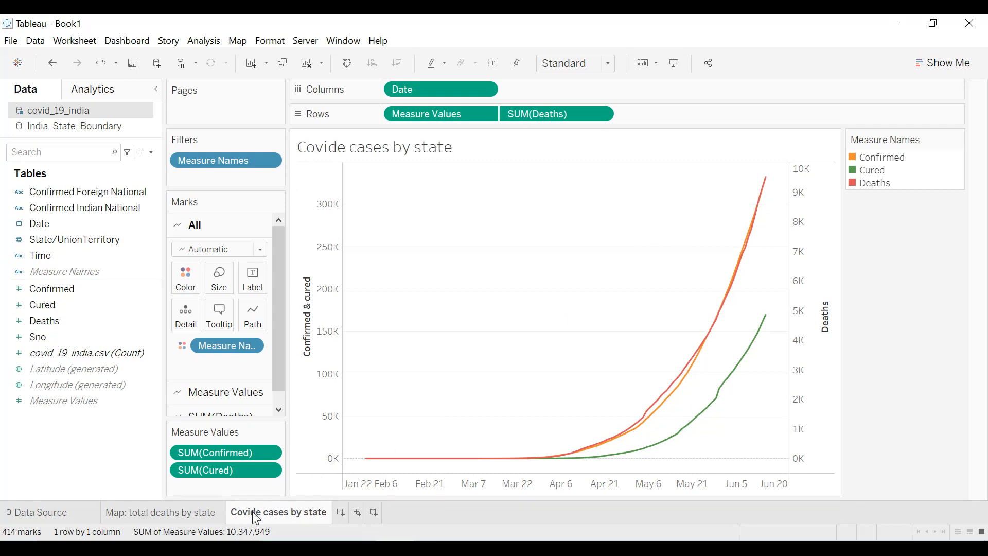
# - Filter the chart by State/UnionTerritory, selecting only Bihar
pyautogui.click(59, 242)
pyautogui.moveTo(59, 248); pyautogui.dragTo(208, 178)
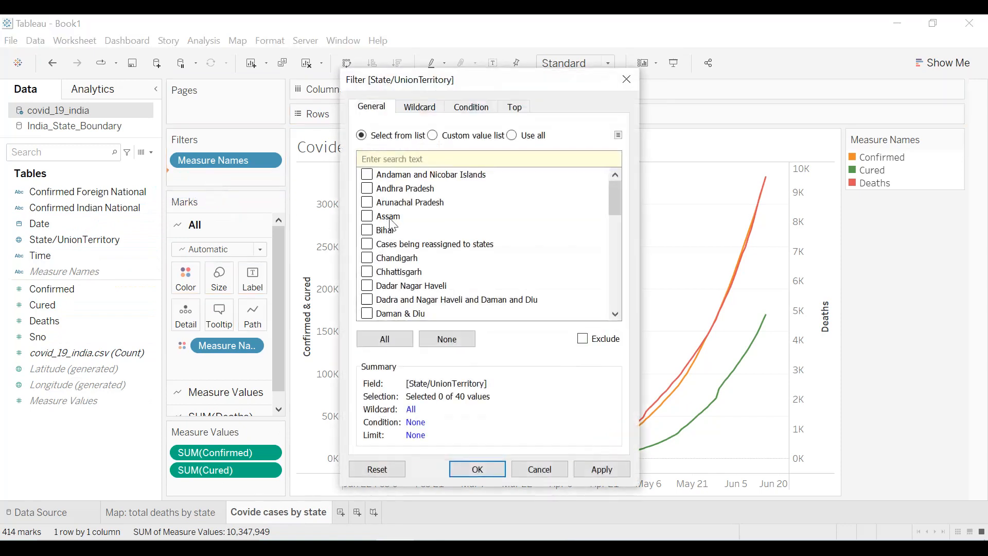
pyautogui.click(600, 469)
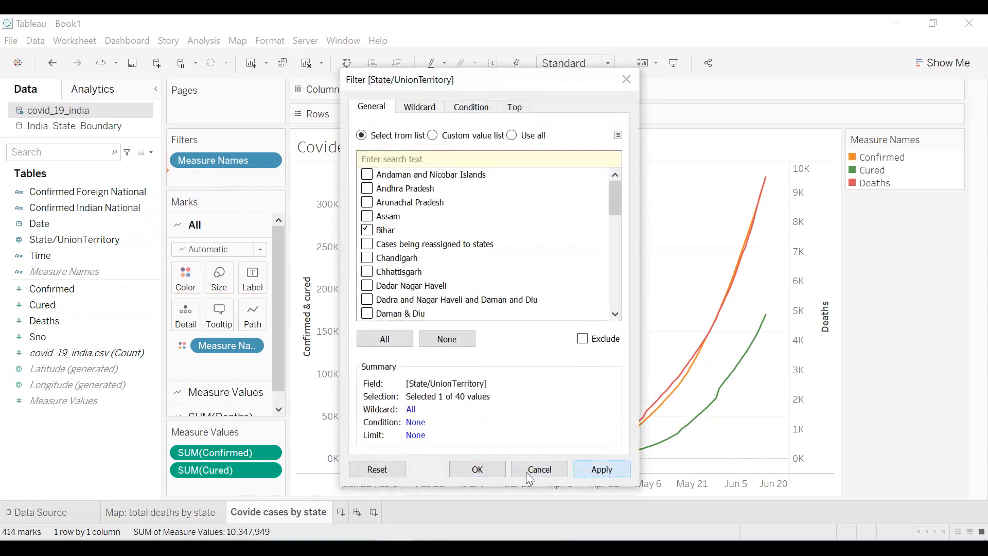
pyautogui.click(499, 468)
# - Show the State/UnionTerritory filter as a dropdown list, and hide the title of the Measure Names legend
pyautogui.click(271, 178)
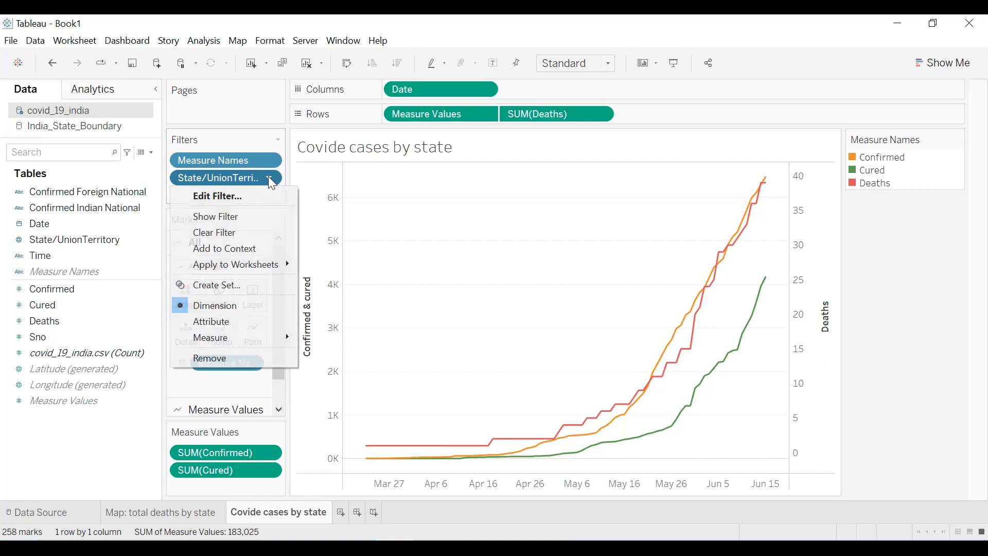
pyautogui.click(256, 199)
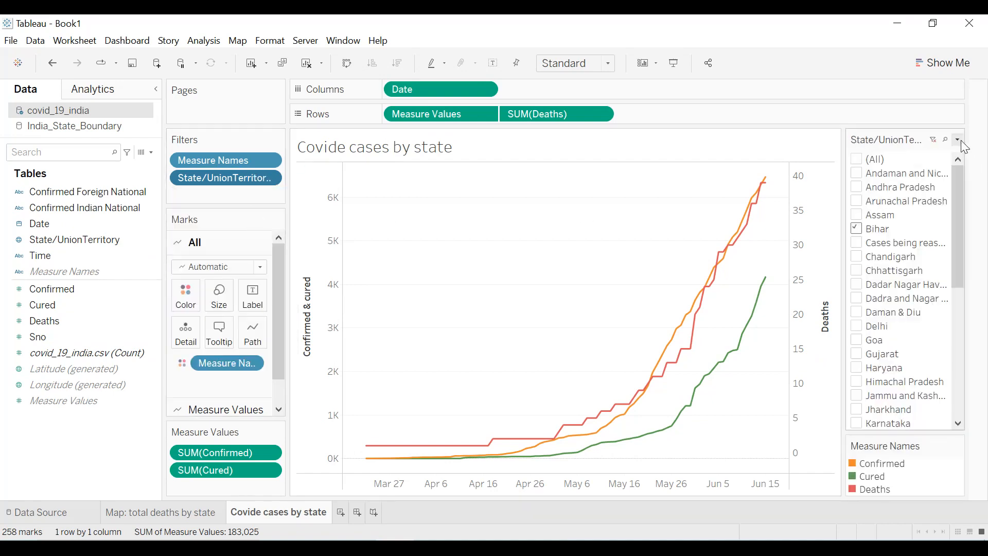
pyautogui.click(958, 139)
pyautogui.click(867, 292)
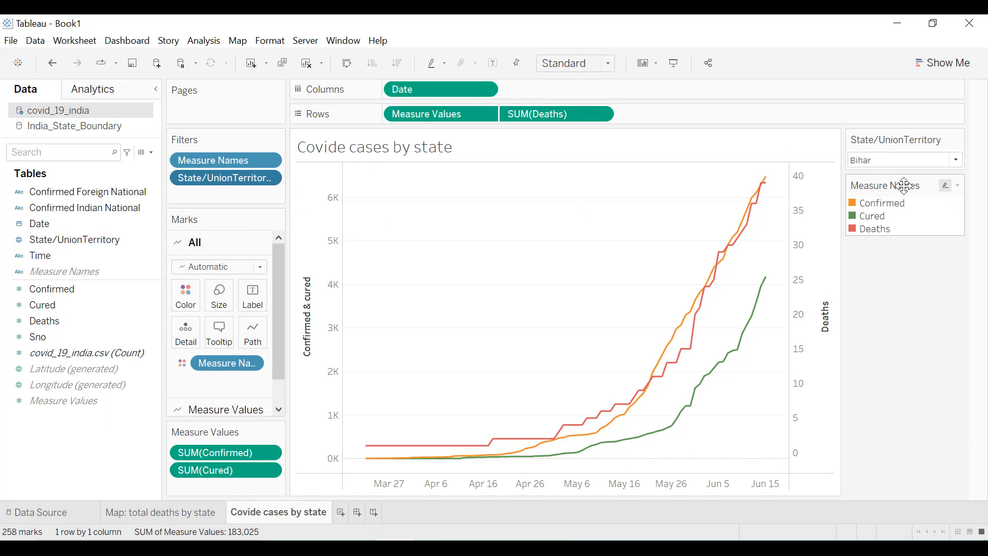
pyautogui.click(957, 188)
pyautogui.click(911, 233)
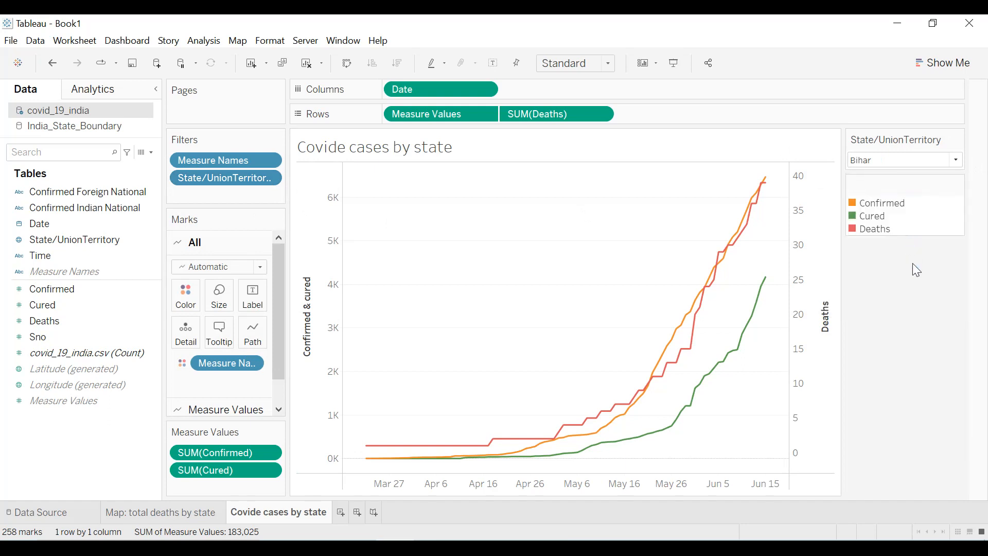
# - Correct the worksheet name to "Covid cases by state" and set the State/UnionTerritory filter to (All)
pyautogui.doubleClick(272, 513)
pyautogui.click(270, 512)
pyautogui.press('BackSpace')
pyautogui.press('Return')
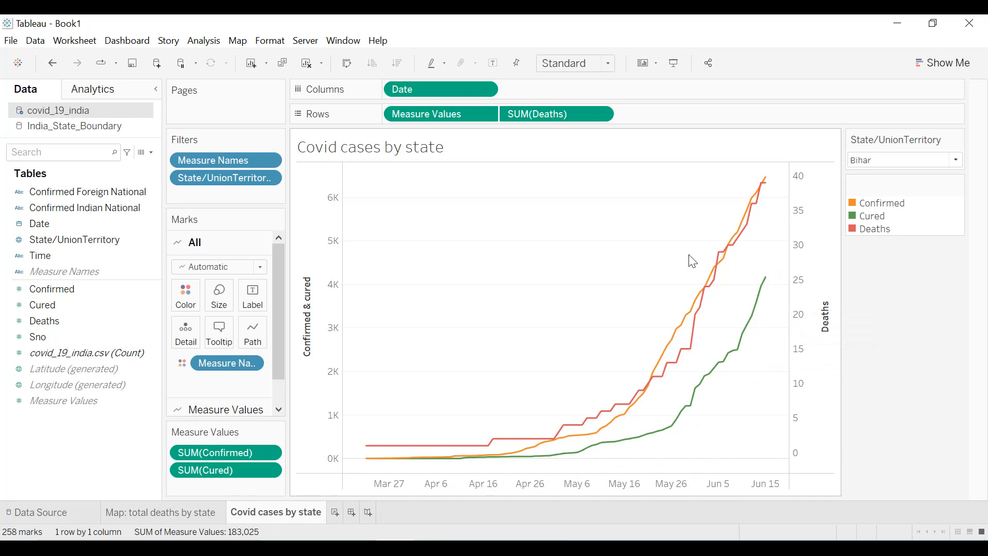
pyautogui.click(936, 160)
pyautogui.click(871, 195)
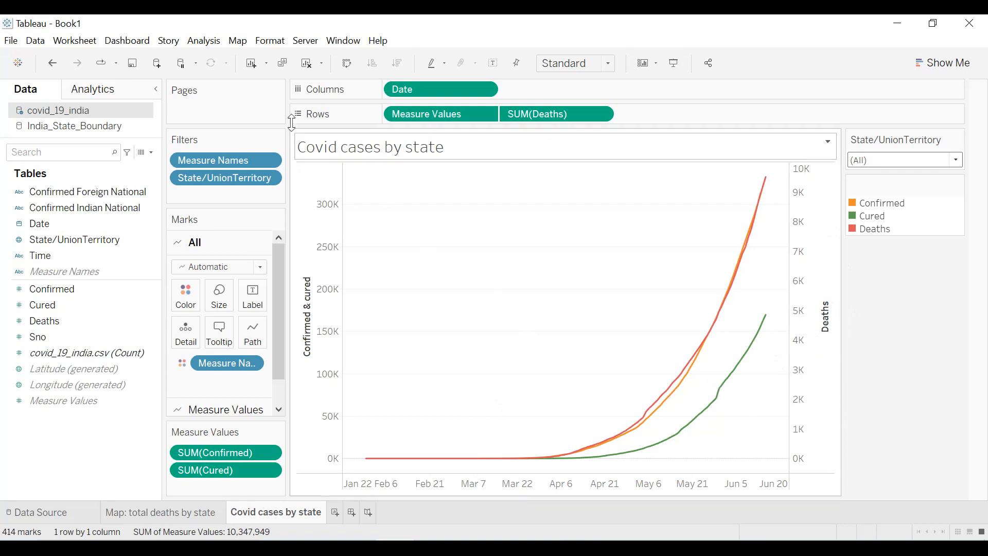
# - Set the worksheet's default shading to near-black
pyautogui.click(279, 44)
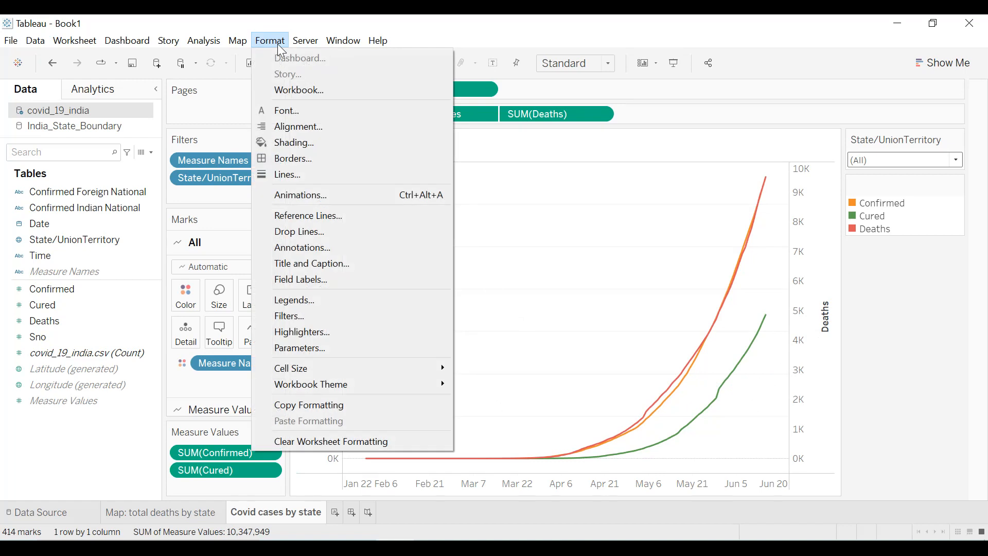
pyautogui.click(280, 141)
pyautogui.click(85, 185)
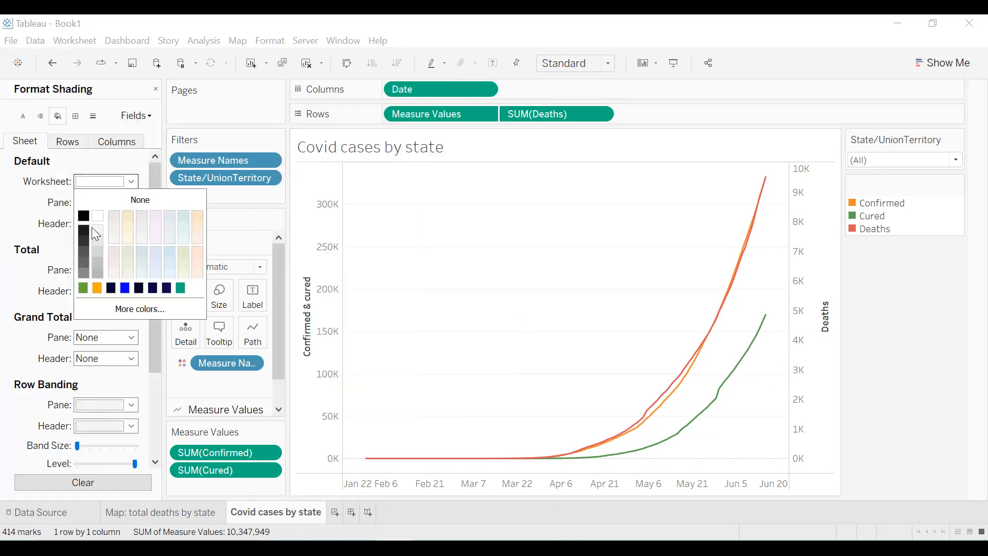
pyautogui.click(83, 231)
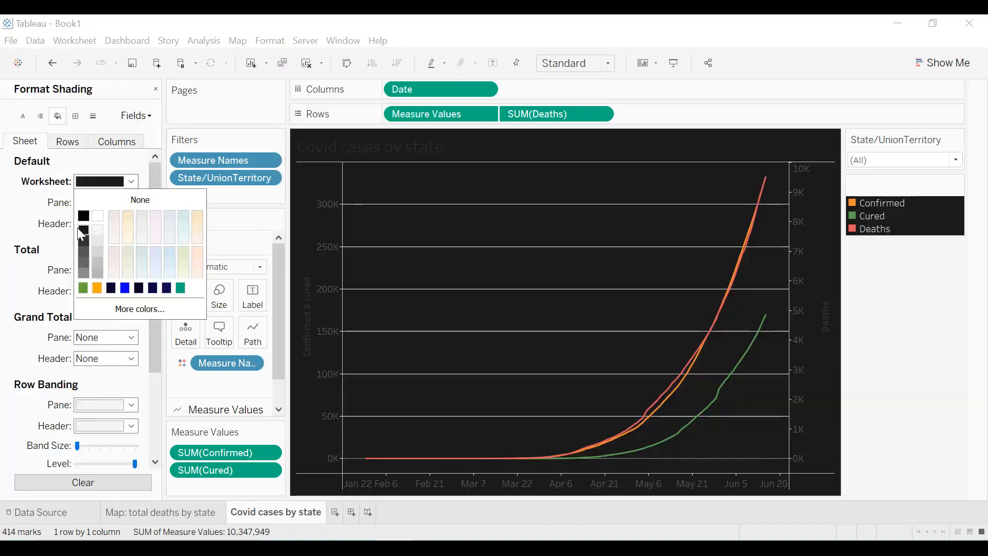
# - Set the grid lines for rows to None
pyautogui.click(93, 116)
pyautogui.click(75, 143)
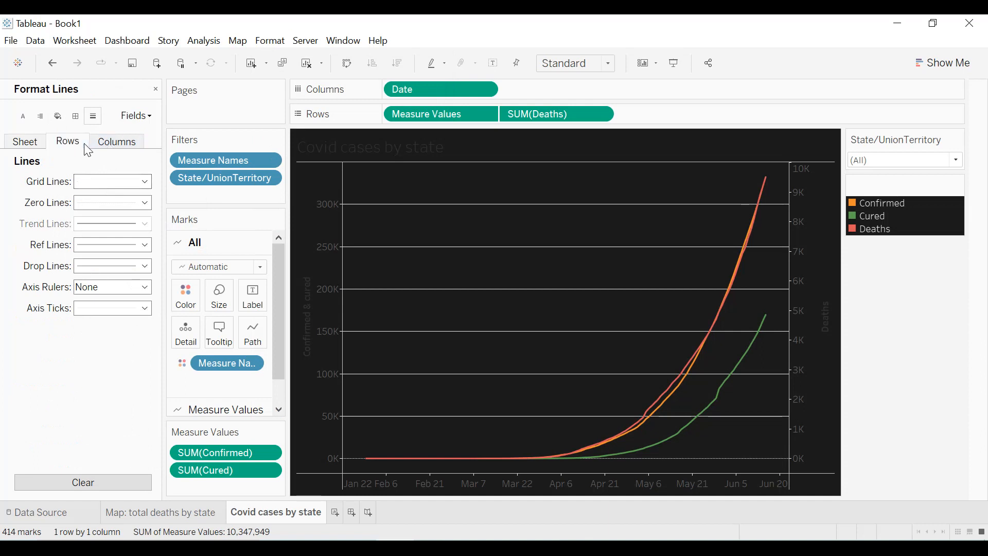
pyautogui.click(106, 183)
pyautogui.click(109, 198)
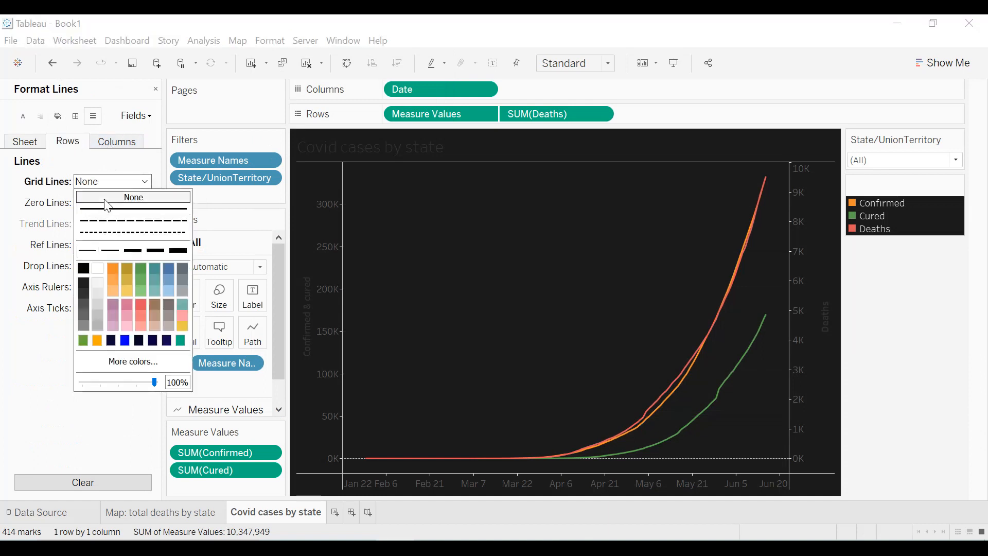
# - Set the worksheet's default font to bold white at size 10
pyautogui.click(24, 120)
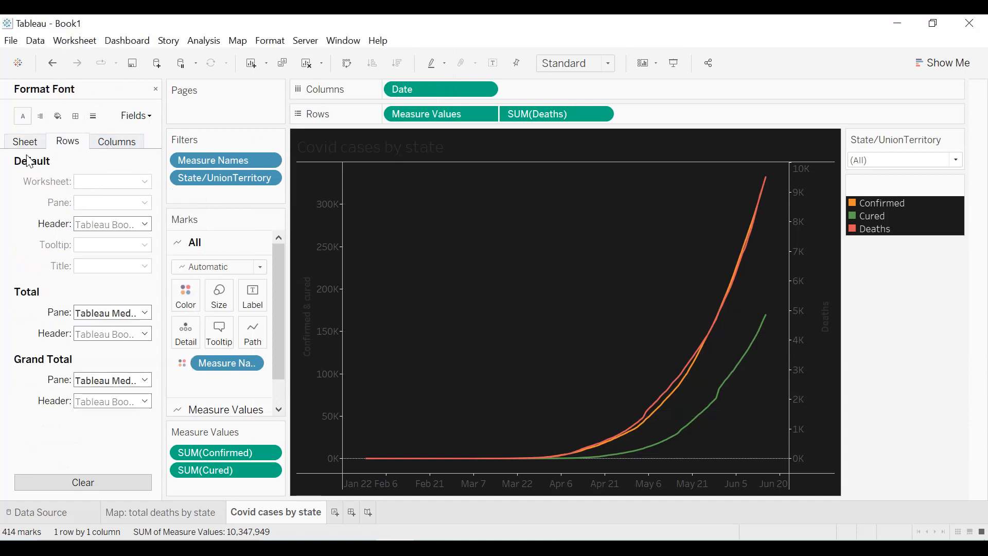
pyautogui.click(24, 142)
pyautogui.click(113, 182)
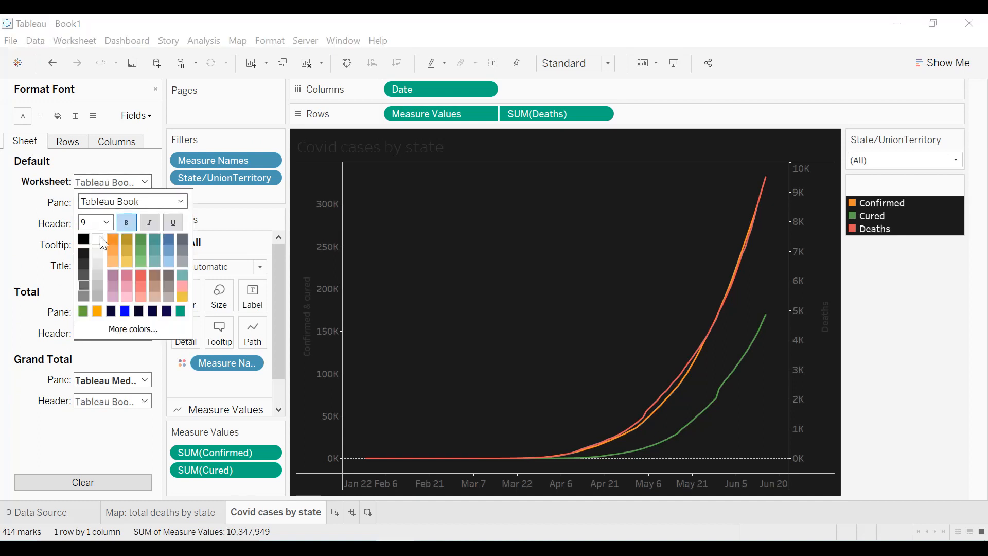
pyautogui.click(107, 222)
pyautogui.click(97, 252)
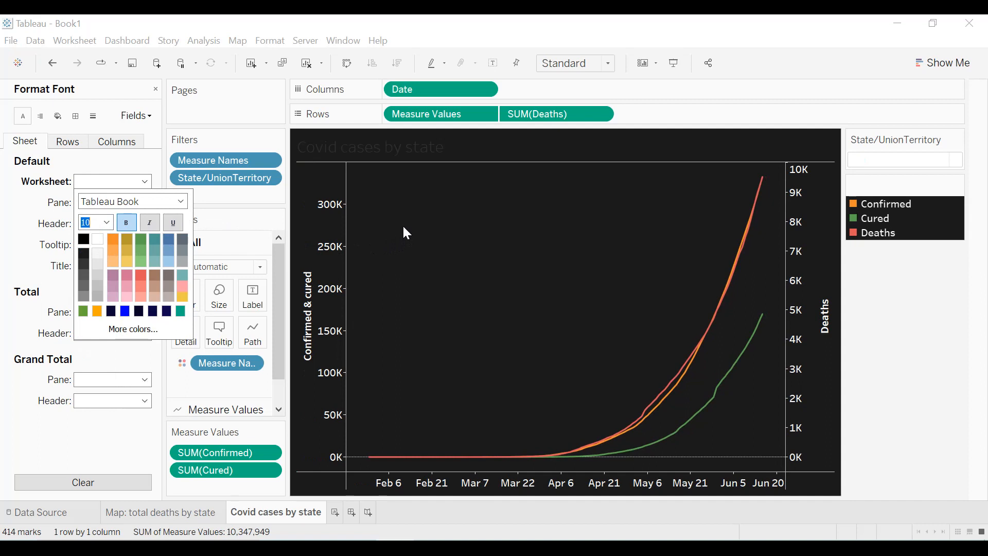
# - Format the sheet title "Covid cases by state" as centered, white and bold
pyautogui.doubleClick(406, 161)
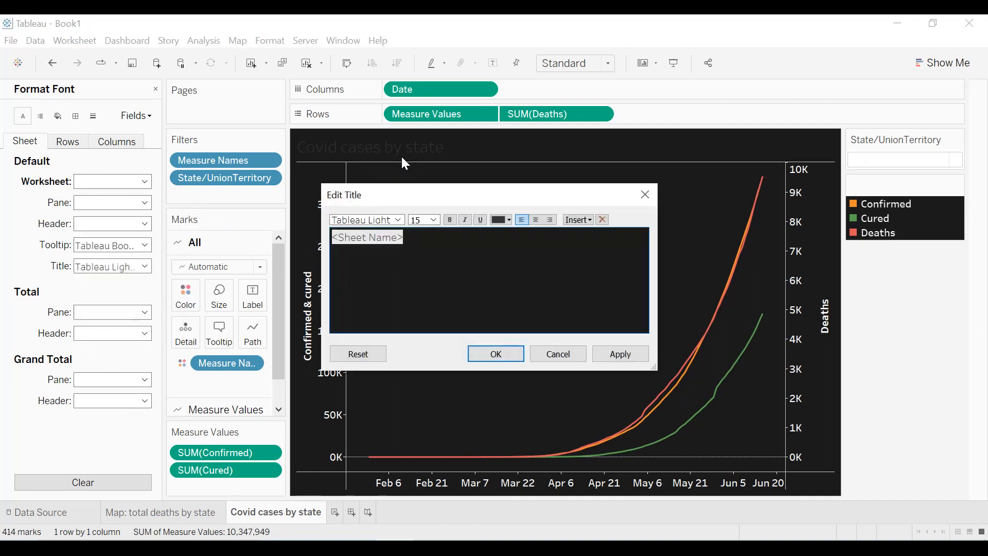
pyautogui.click(537, 221)
pyautogui.click(509, 220)
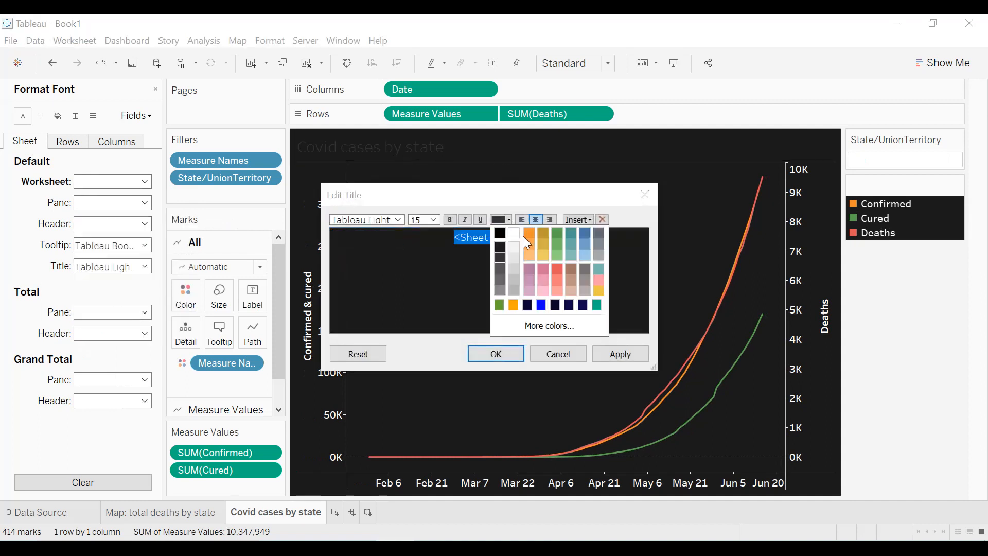
pyautogui.click(519, 231)
pyautogui.click(451, 222)
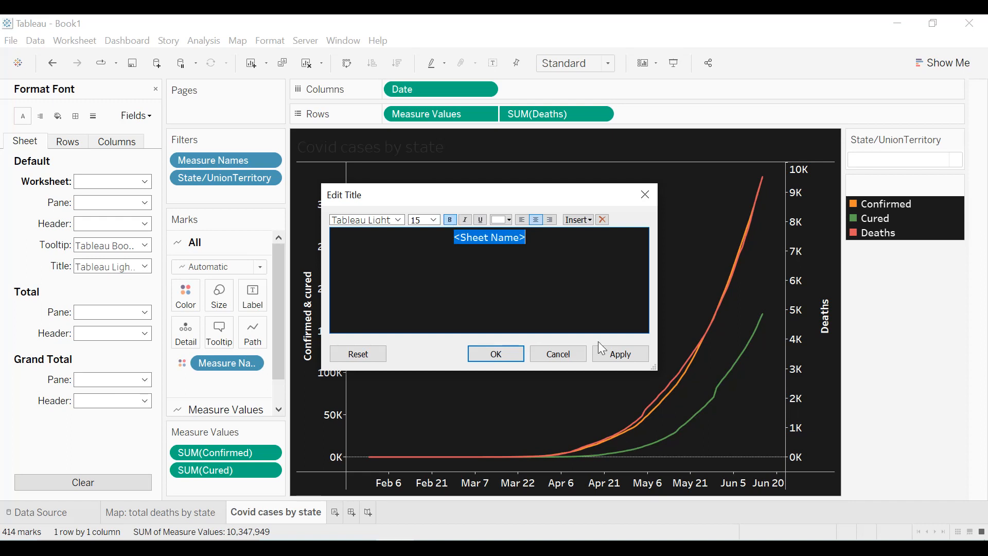
pyautogui.click(606, 354)
pyautogui.click(519, 356)
# - Give the chart title a thin solid white border
pyautogui.rightClick(533, 144)
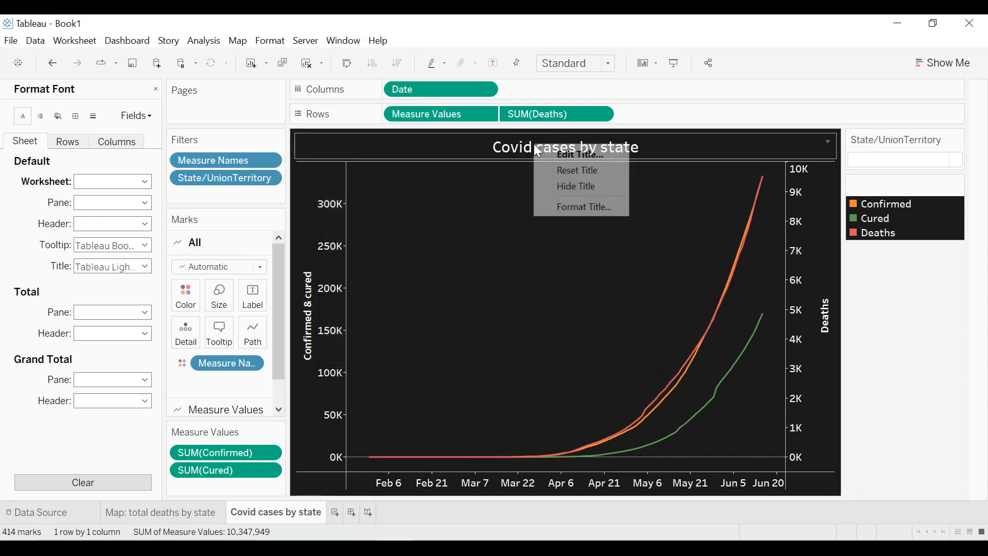
pyautogui.click(561, 207)
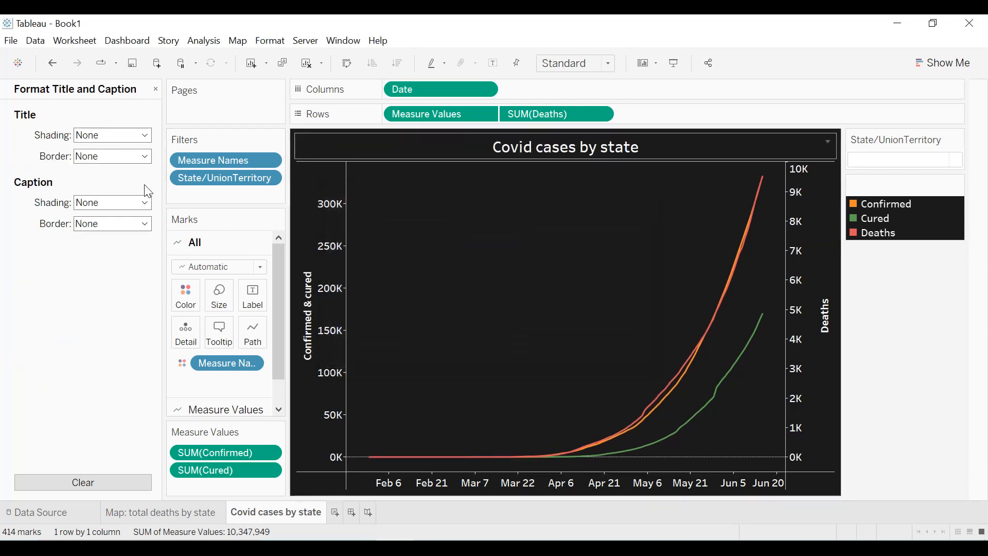
pyautogui.click(103, 156)
pyautogui.click(100, 225)
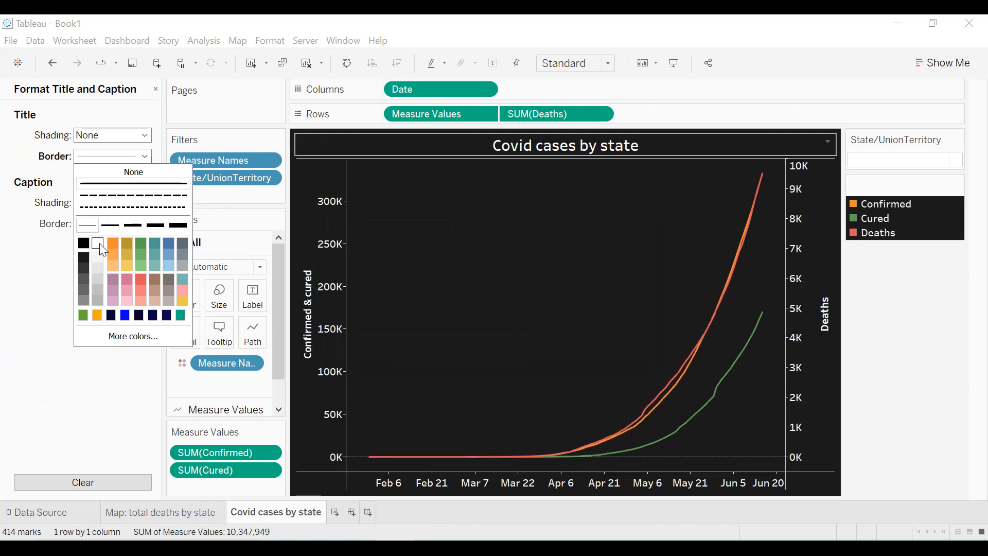
pyautogui.click(98, 243)
# - Set the sheet's default cell, pane and header borders to white
pyautogui.rightClick(495, 276)
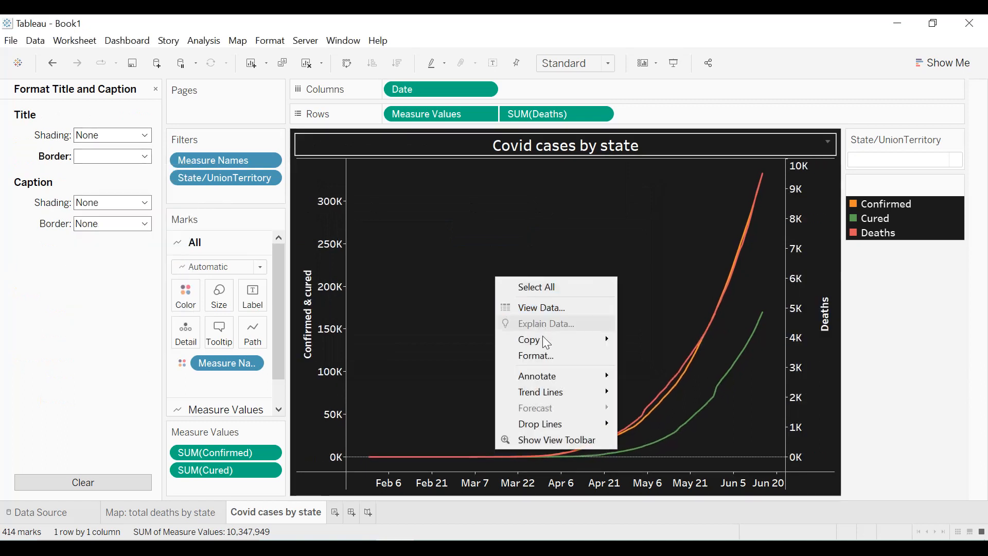
pyautogui.click(539, 360)
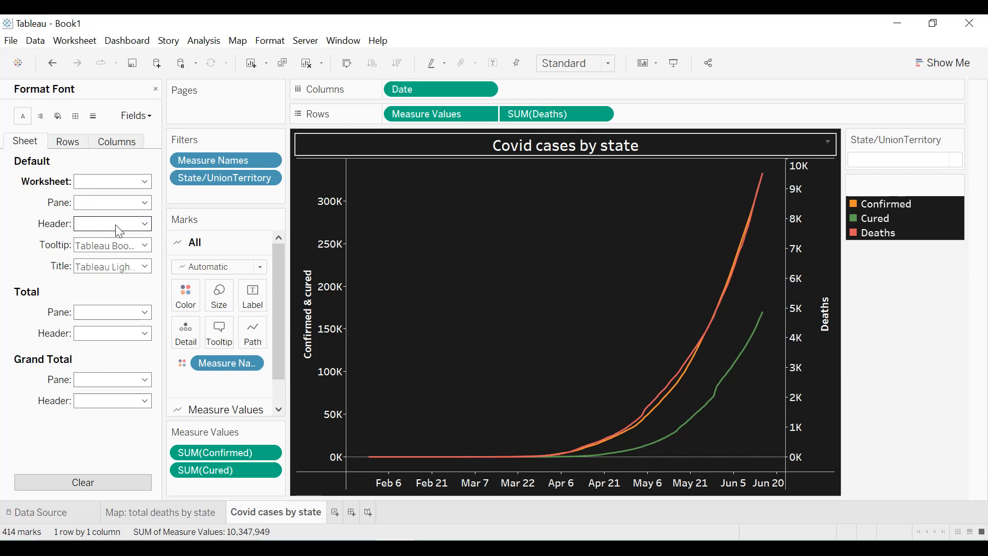
pyautogui.click(75, 116)
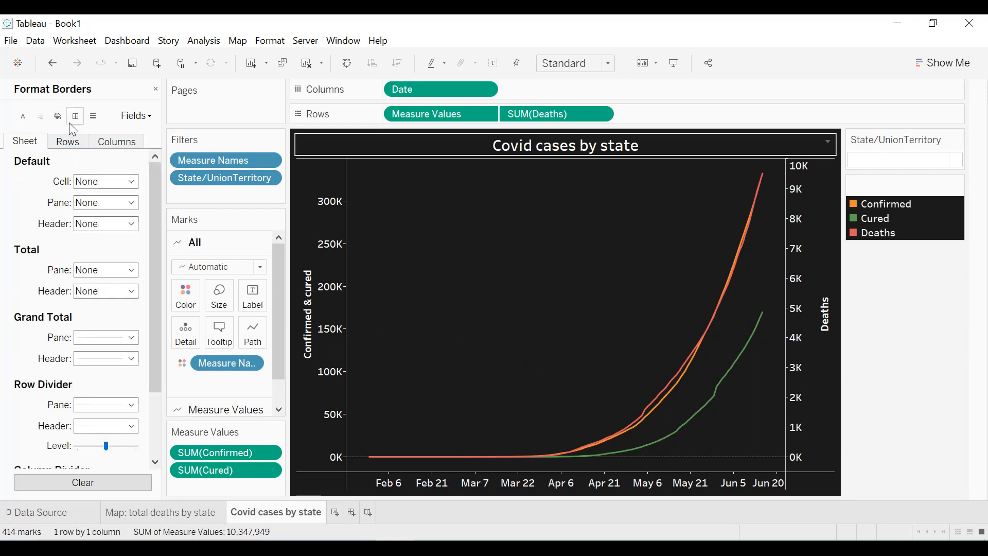
pyautogui.click(108, 183)
pyautogui.click(98, 268)
pyautogui.click(108, 202)
pyautogui.click(103, 291)
pyautogui.click(108, 224)
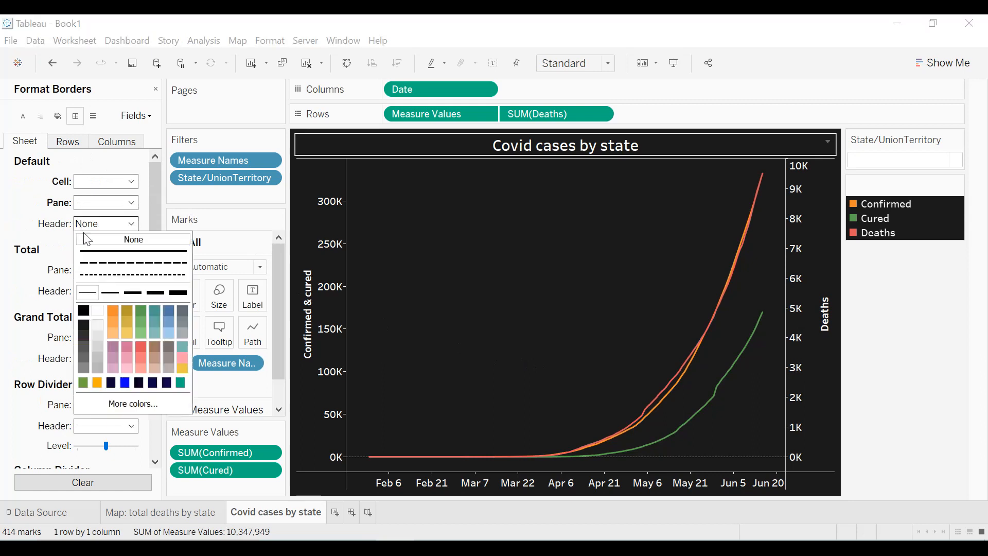
pyautogui.click(97, 311)
# - Set the pane lines of the row divider and column divider to white
pyautogui.scroll(-3, 4, 247)
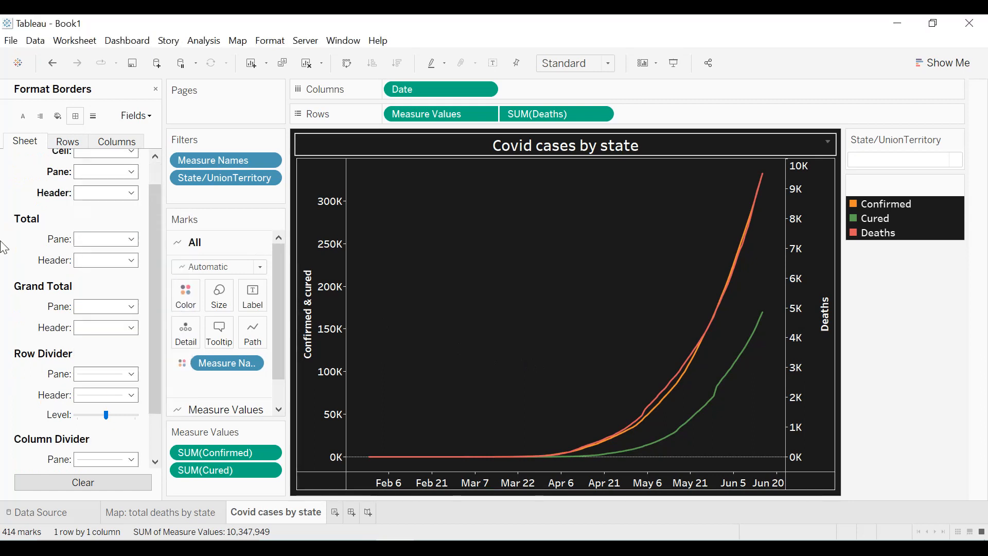
pyautogui.click(88, 326)
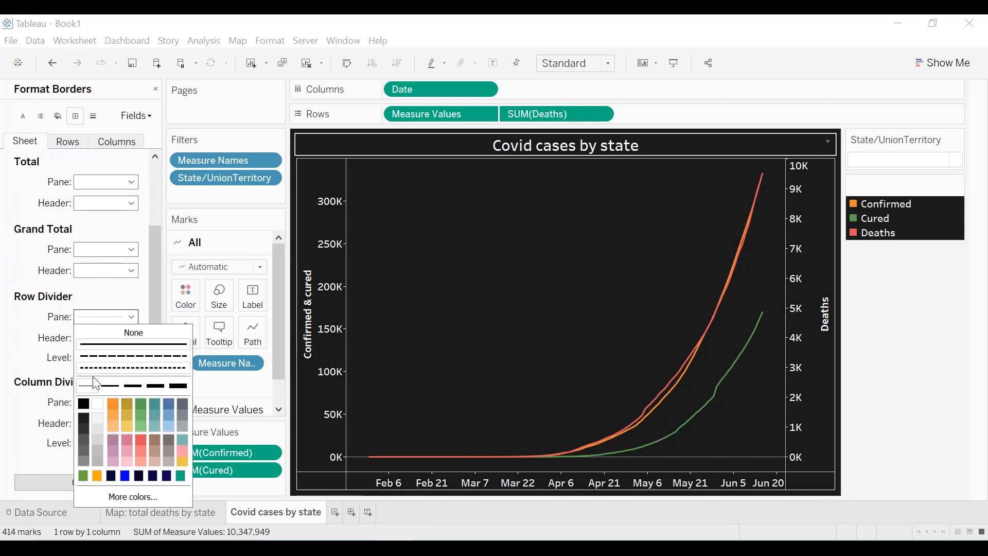
pyautogui.click(98, 405)
pyautogui.click(105, 402)
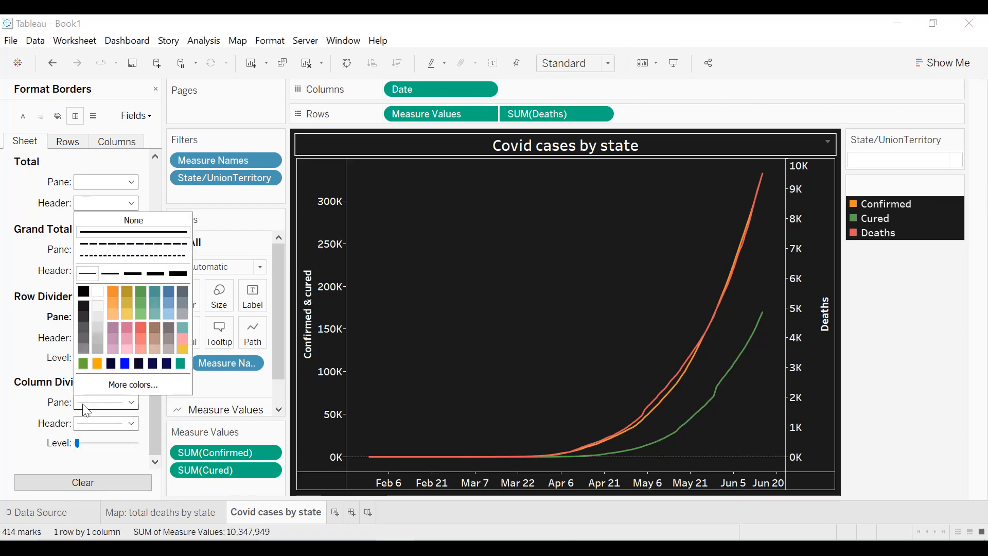
pyautogui.click(100, 297)
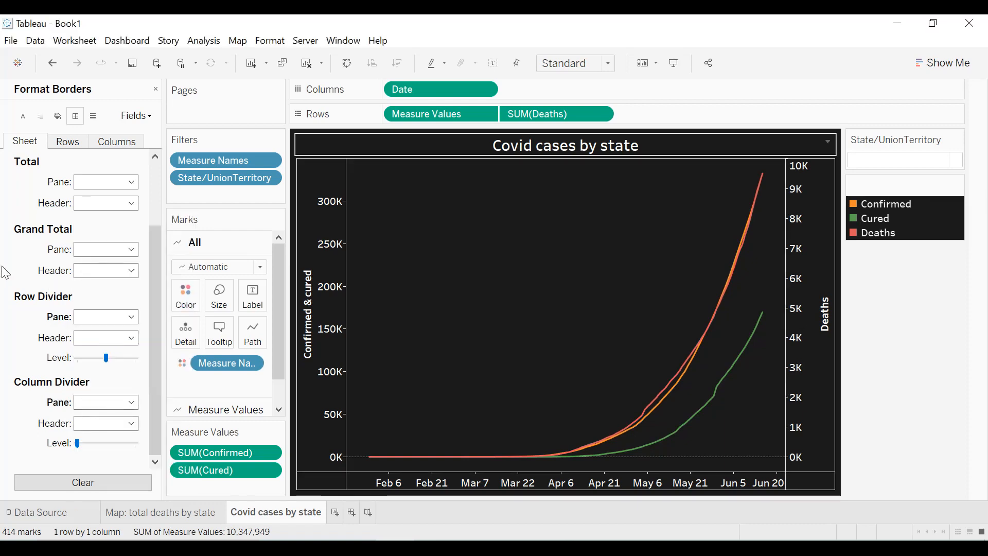
# - Give the State/UnionTerritory filter control a dark bold body font at size 10 and center its title
pyautogui.click(958, 140)
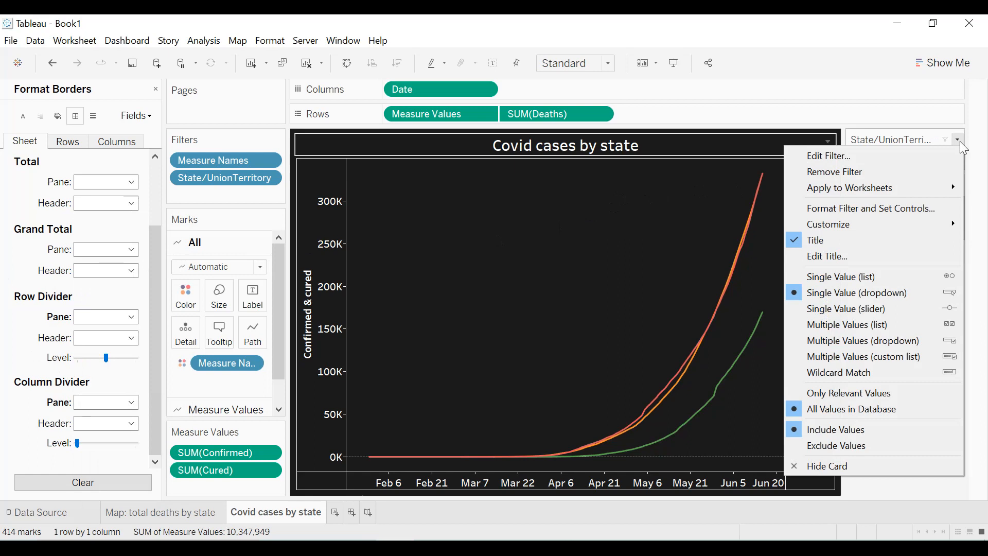
pyautogui.click(885, 208)
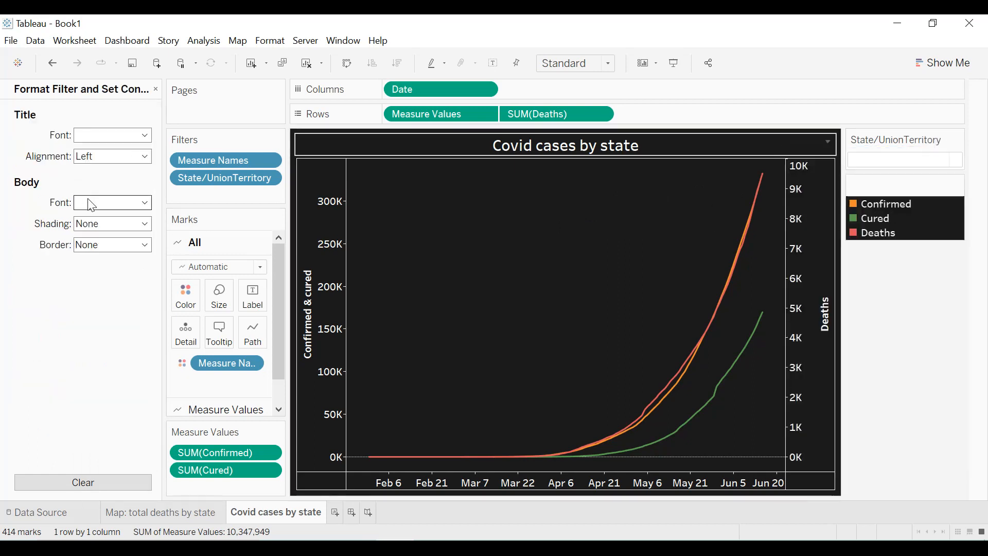
pyautogui.click(146, 202)
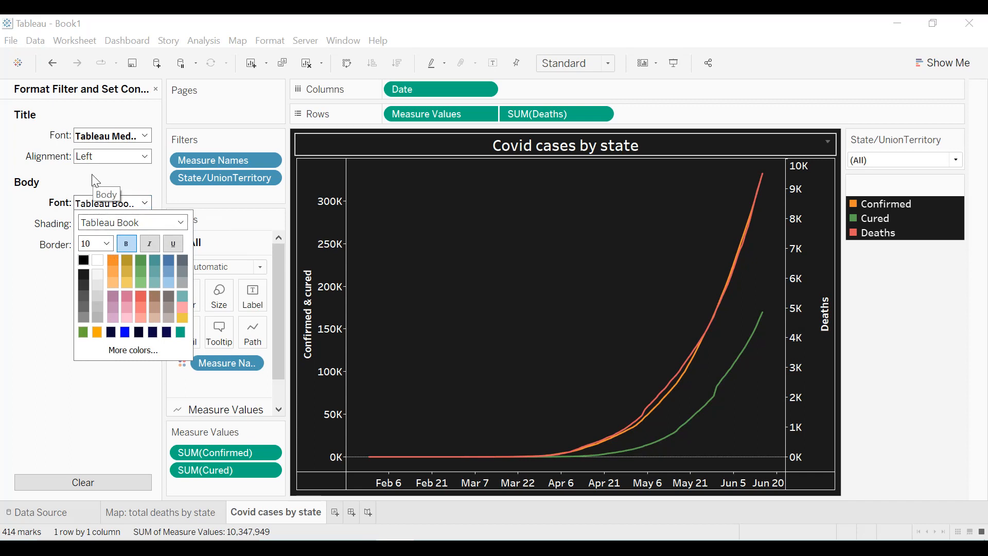
pyautogui.click(101, 165)
pyautogui.click(102, 165)
pyautogui.click(100, 193)
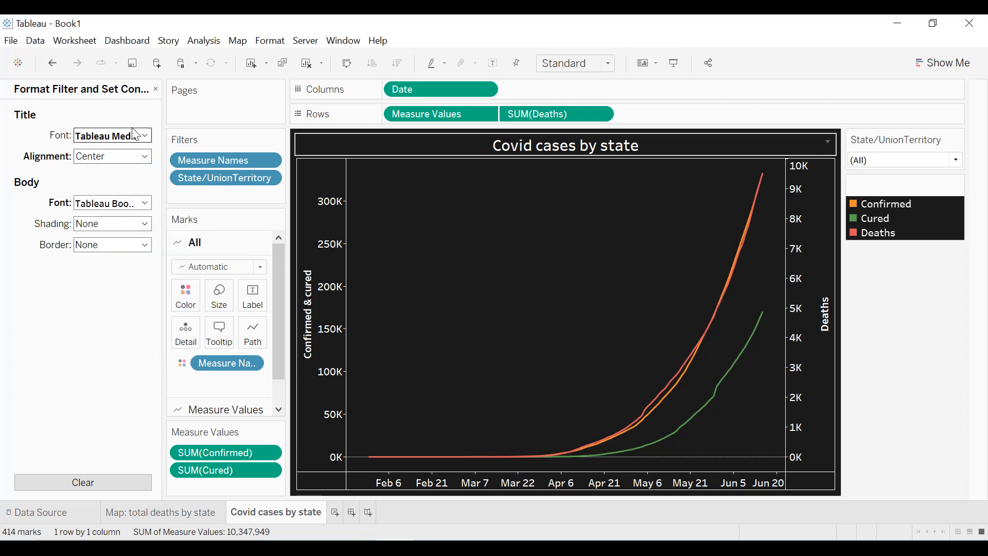
pyautogui.click(156, 88)
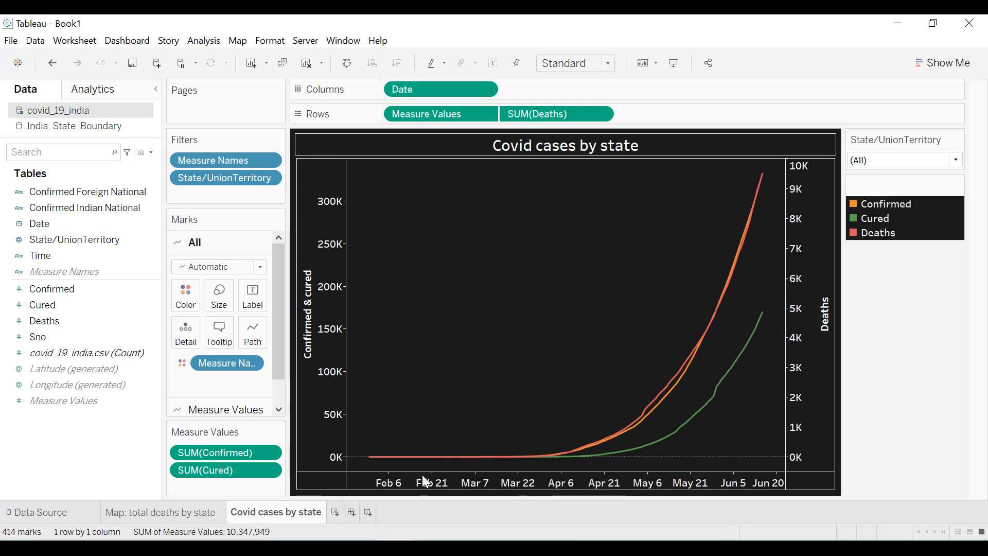
# - Add a new worksheet and connect the workbook to covid_vaccine_statewise.csv as an additional data source
pyautogui.click(337, 513)
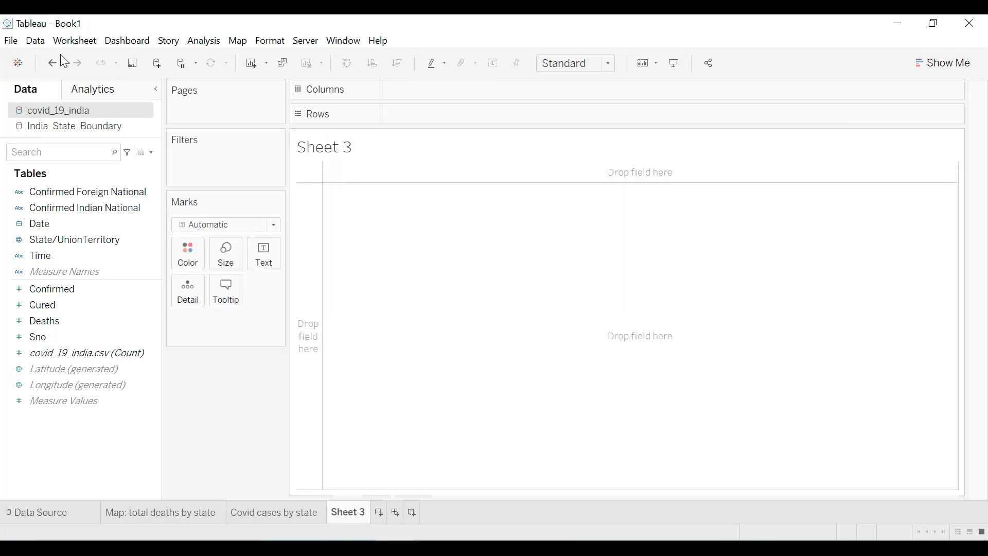
pyautogui.click(35, 40)
pyautogui.moveTo(57, 41)
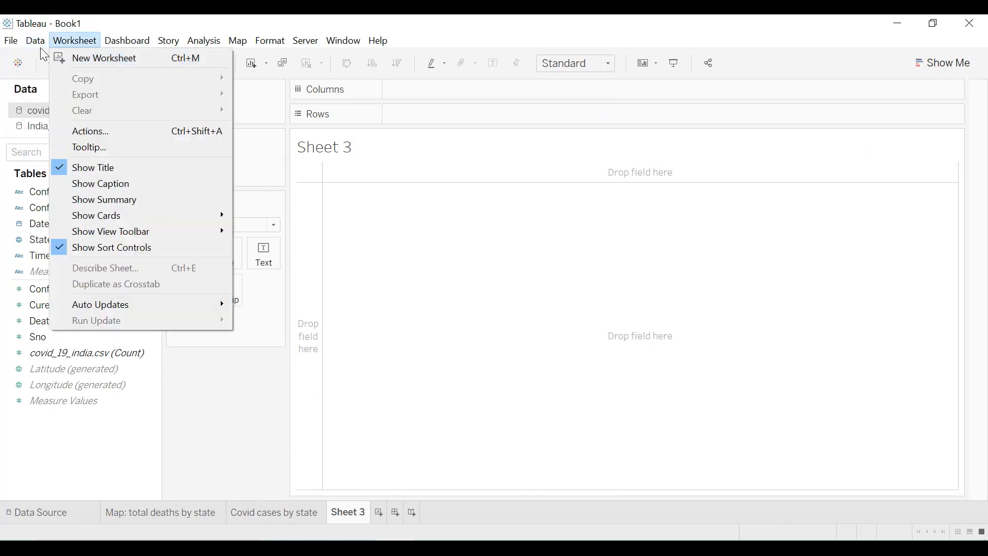
pyautogui.click(41, 57)
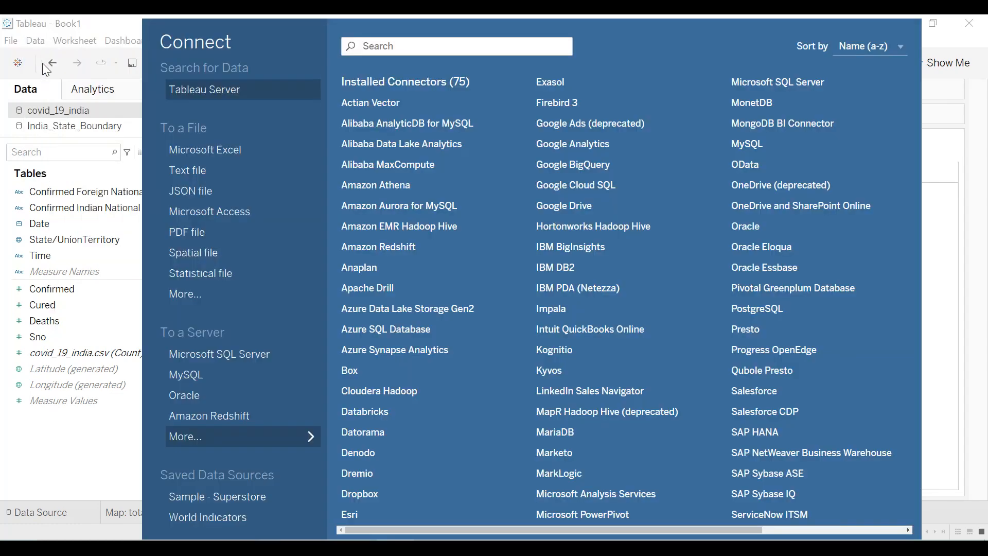
pyautogui.click(186, 294)
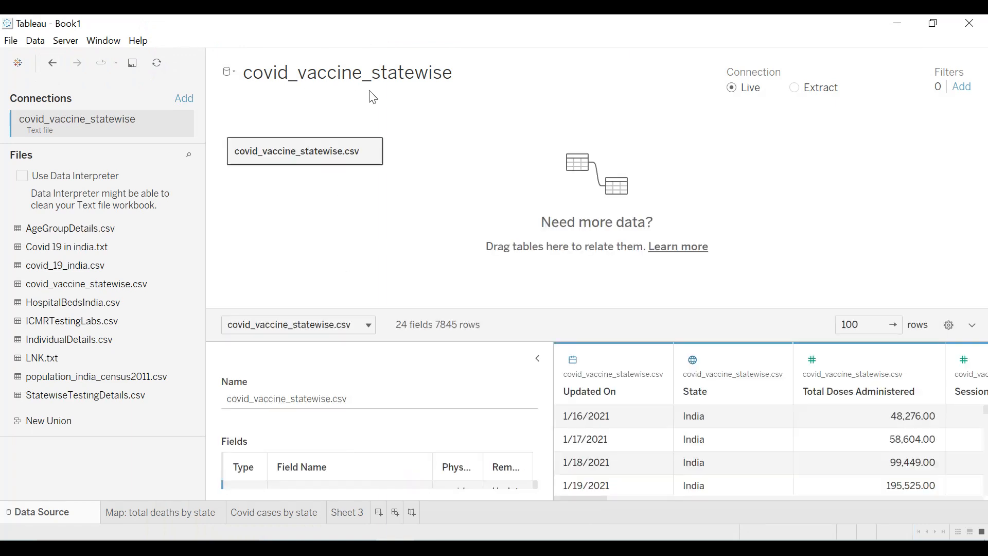
pyautogui.click(538, 359)
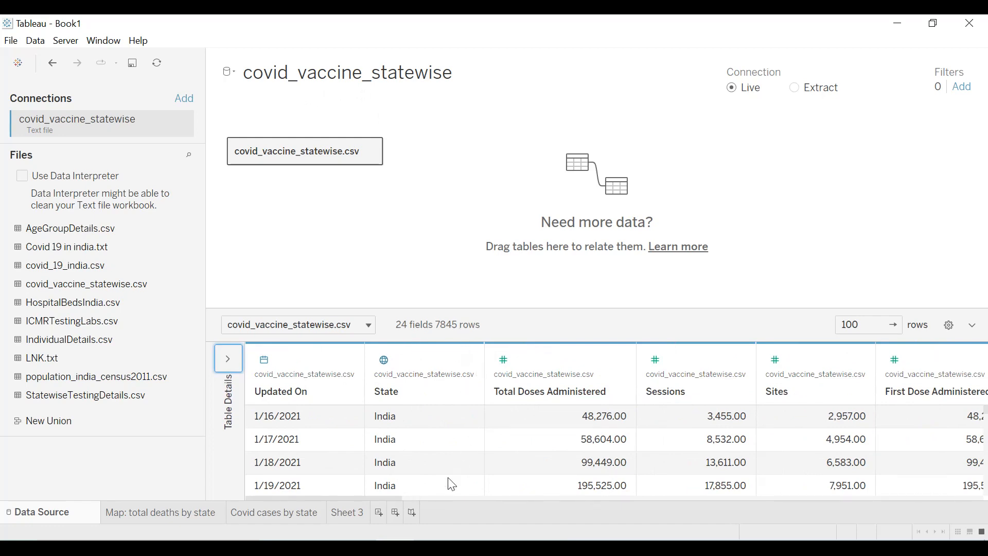
pyautogui.moveTo(398, 498); pyautogui.dragTo(486, 497)
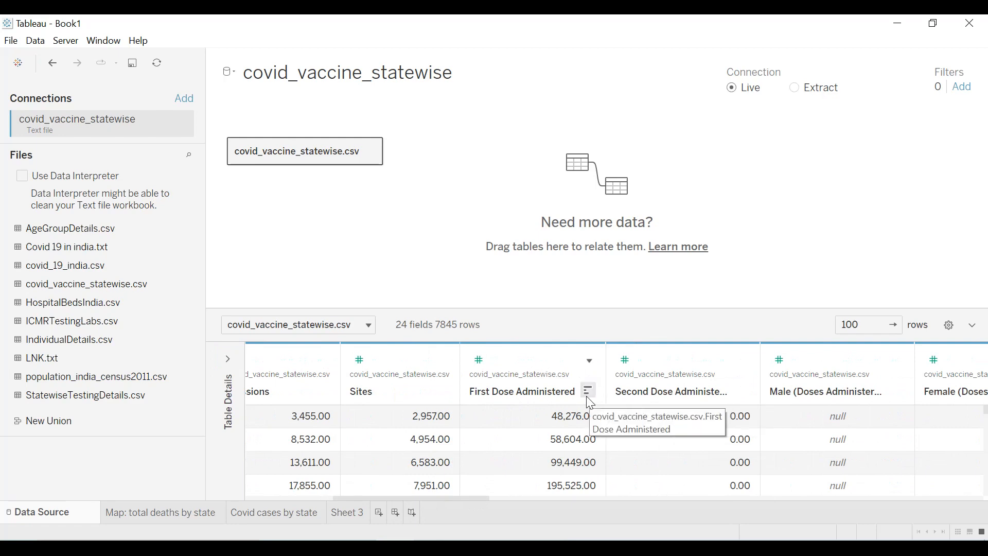
# - Rename Sheet 3 as "First vs Second dose administrated"
pyautogui.click(347, 513)
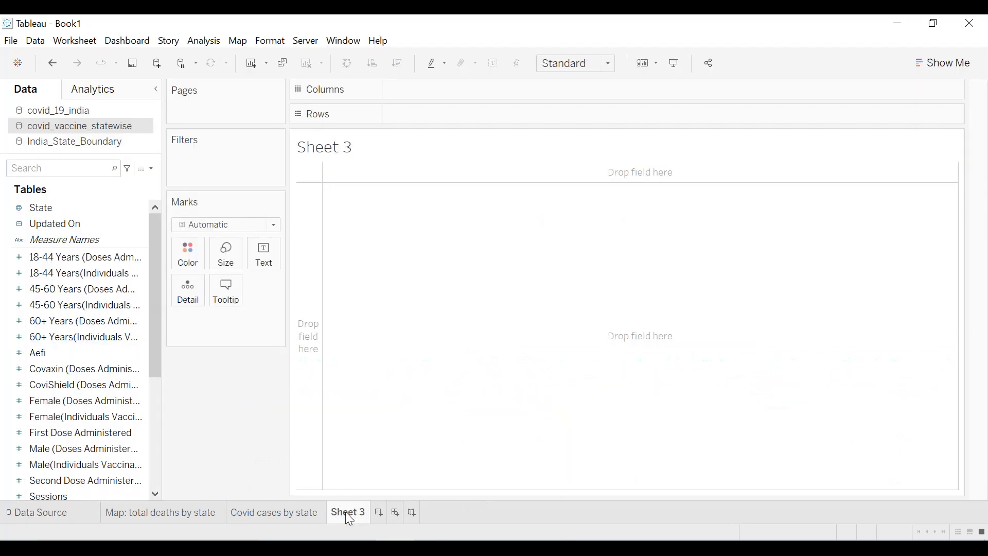
pyautogui.write('First vs Se')
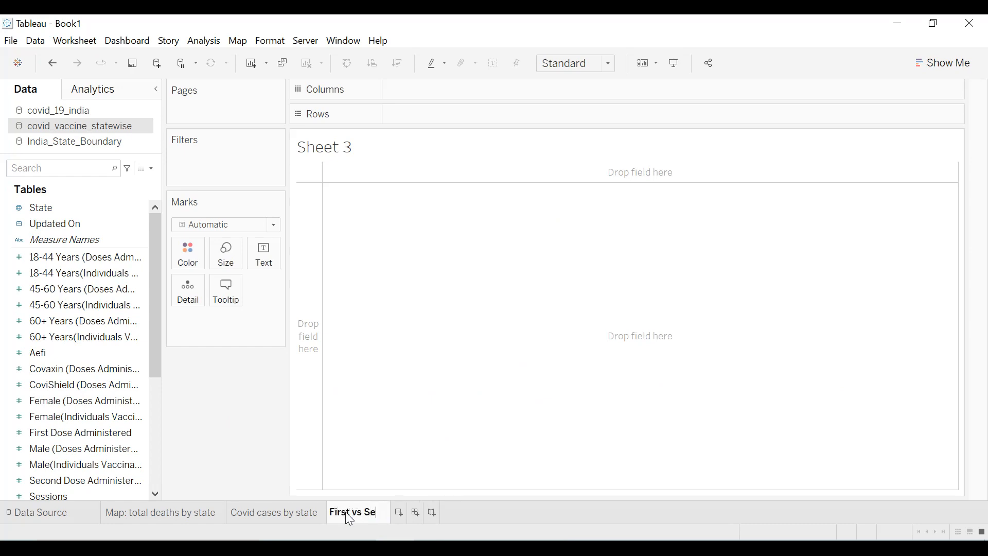
pyautogui.write('cond dose')
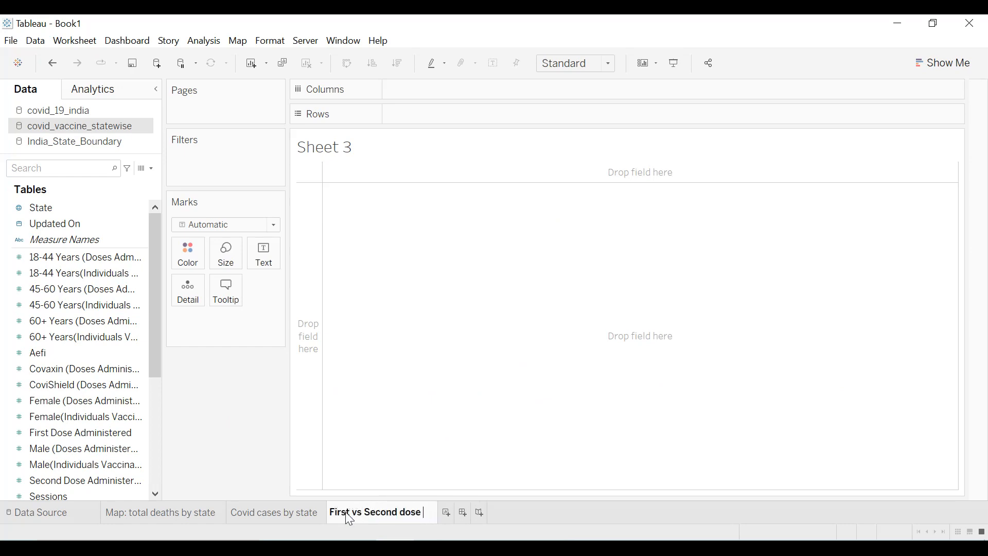
pyautogui.write(' administrated')
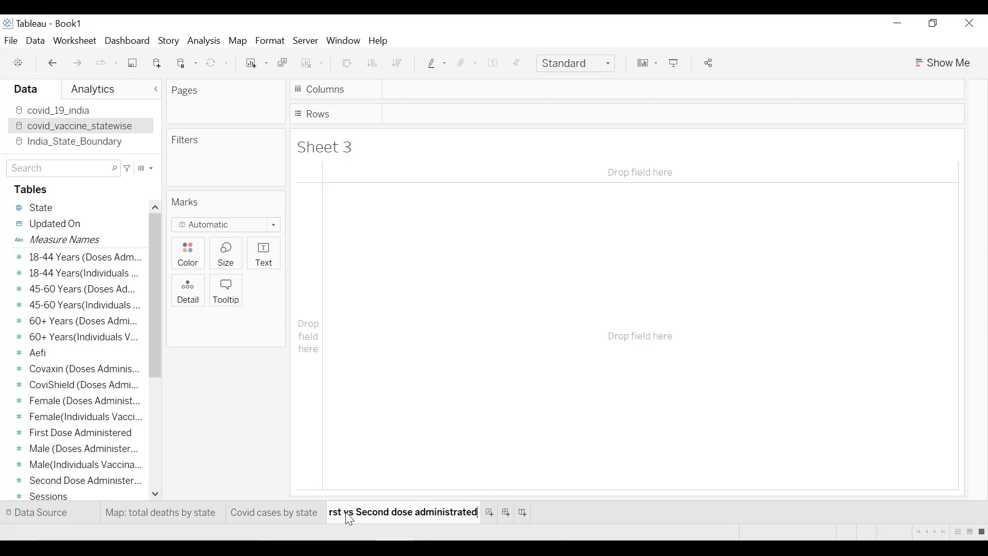
pyautogui.press('Return')
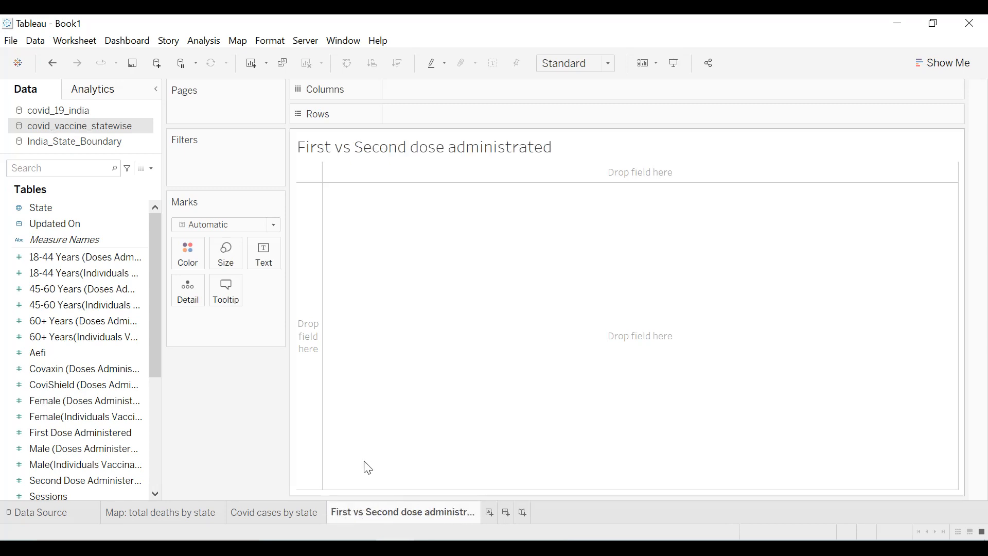
# - Filter the sheet by Measure Names, keeping only First Dose Administered and Second Dose Administered
pyautogui.moveTo(70, 243); pyautogui.dragTo(212, 162)
pyautogui.click(466, 332)
pyautogui.scroll(-2, 452, 256)
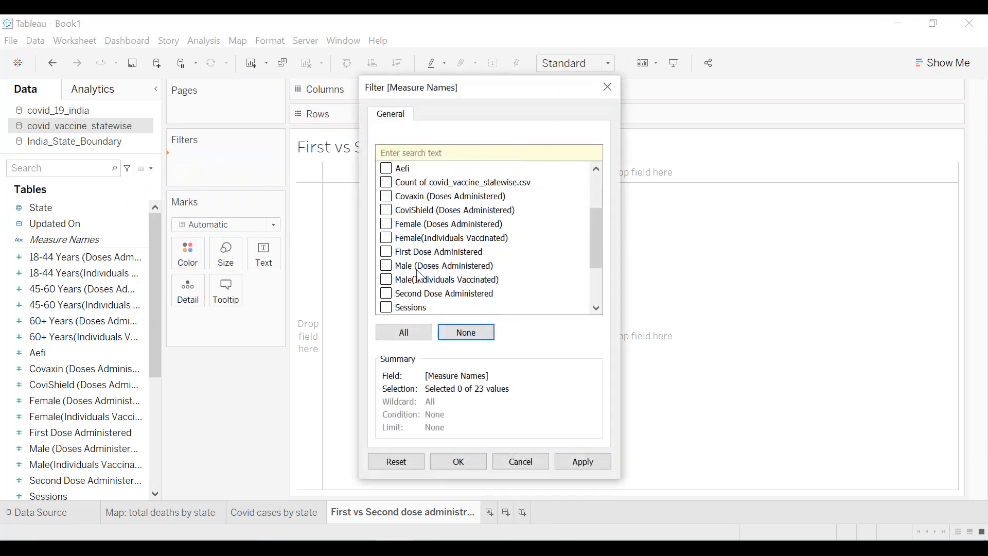
pyautogui.click(386, 252)
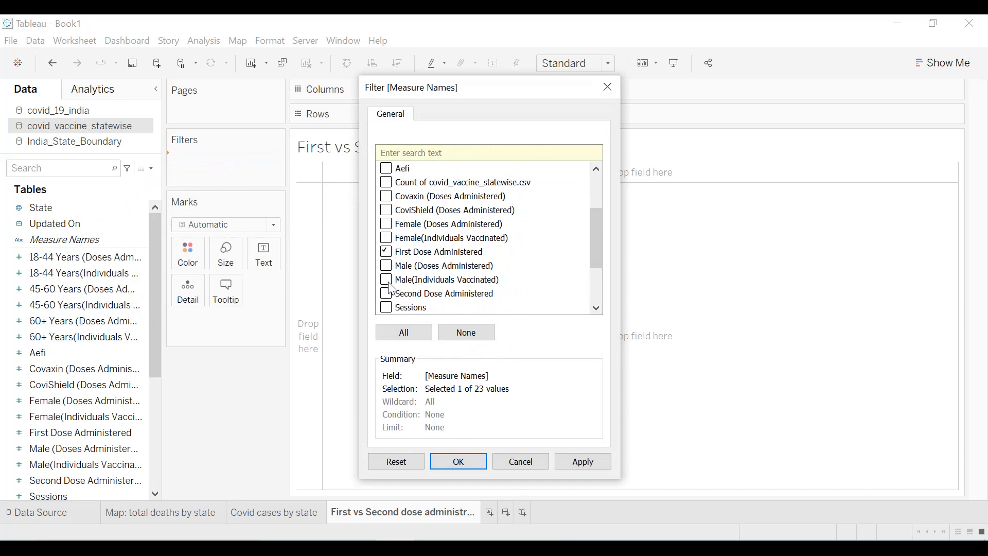
pyautogui.click(582, 461)
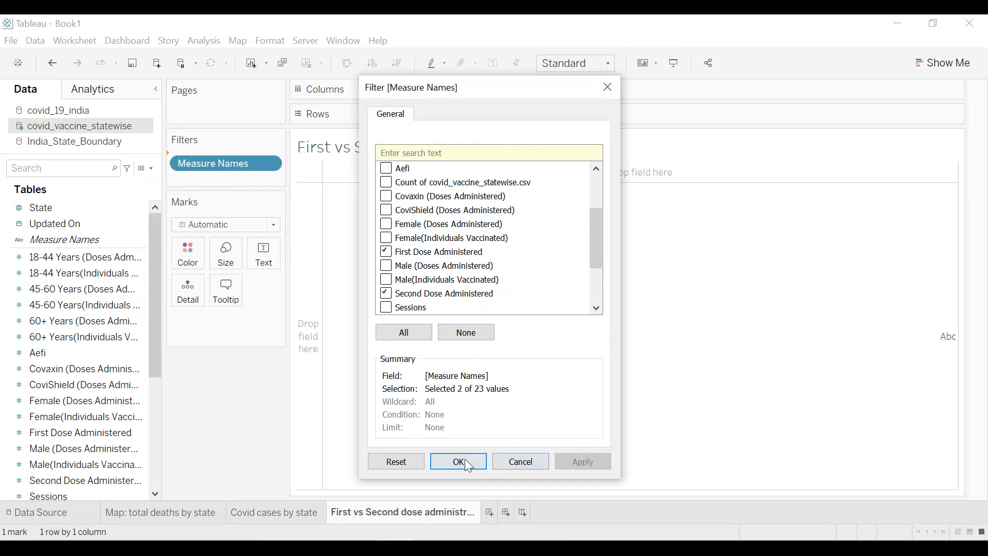
pyautogui.click(464, 460)
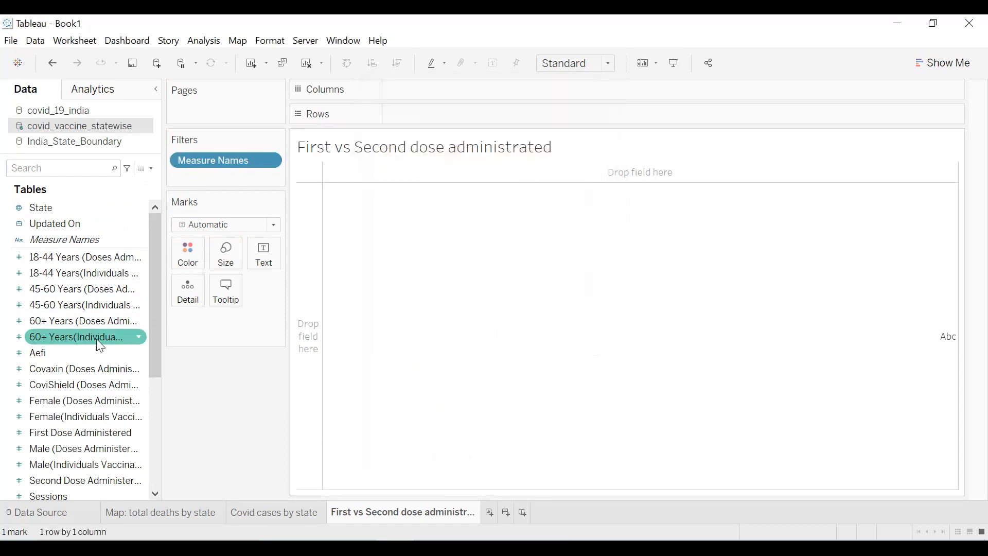
# - Build a horizontal bar chart with Measure Values on columns and Measure Names on rows
pyautogui.scroll(-4, 98, 342)
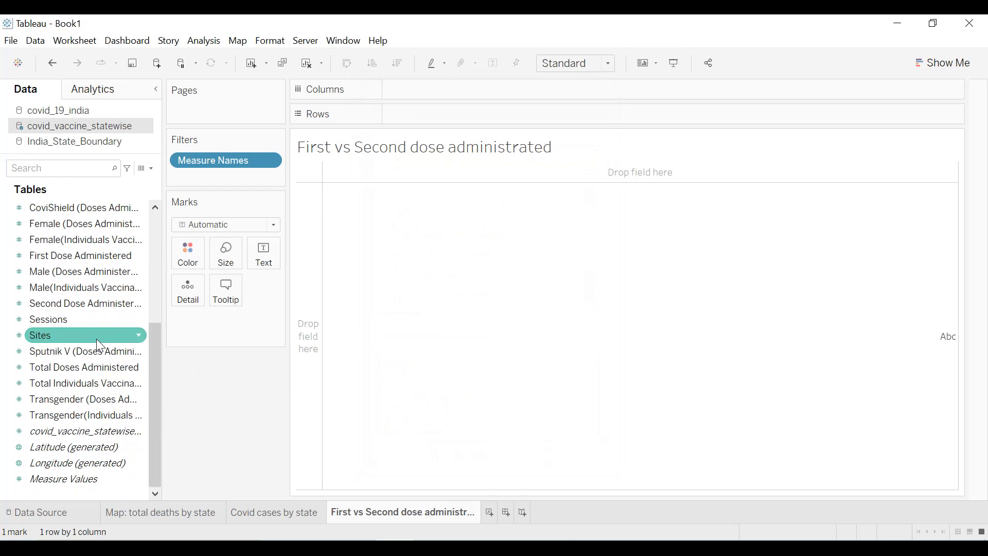
pyautogui.doubleClick(80, 481)
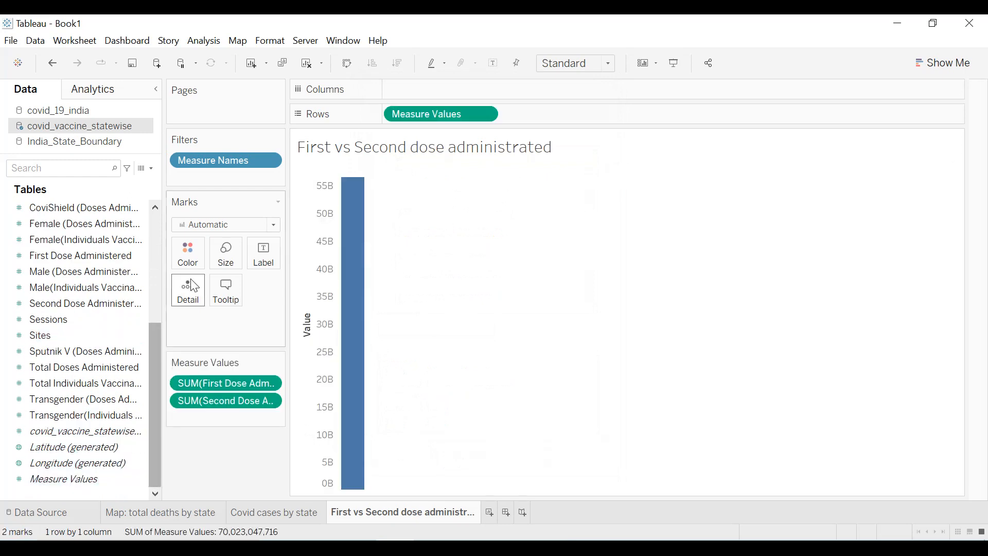
pyautogui.moveTo(210, 160); pyautogui.dragTo(440, 97)
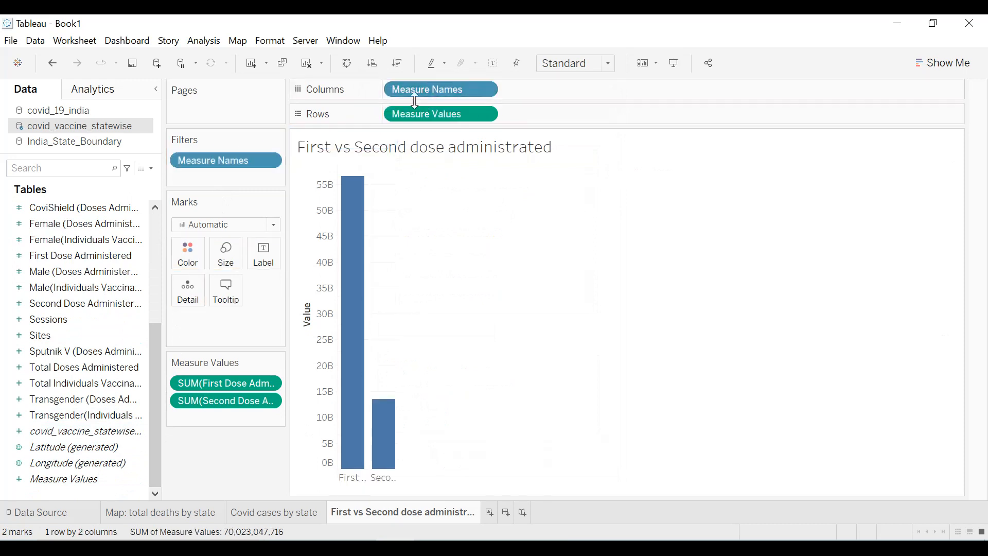
pyautogui.click(351, 63)
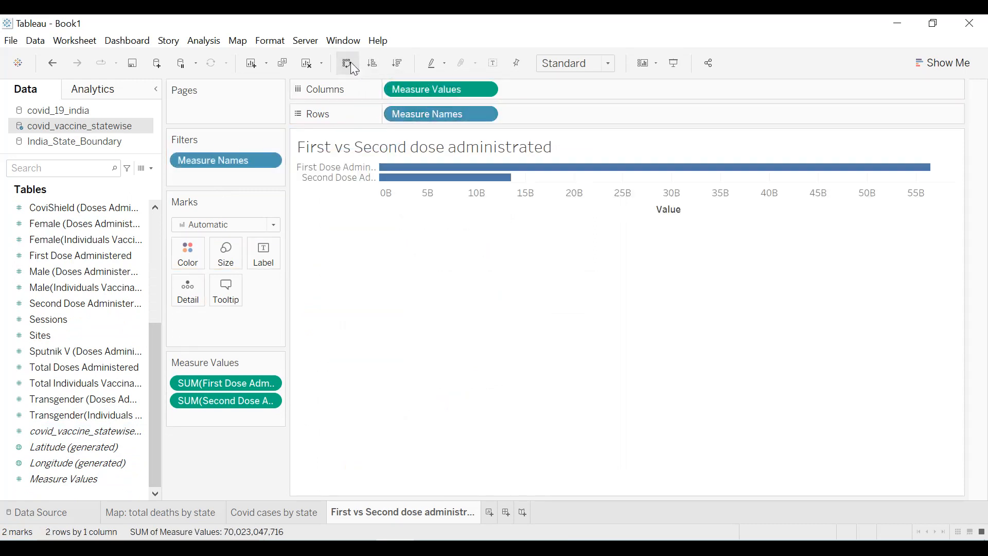
# - Change the alias of the First Dose Administered row header to "First"
pyautogui.rightClick(342, 168)
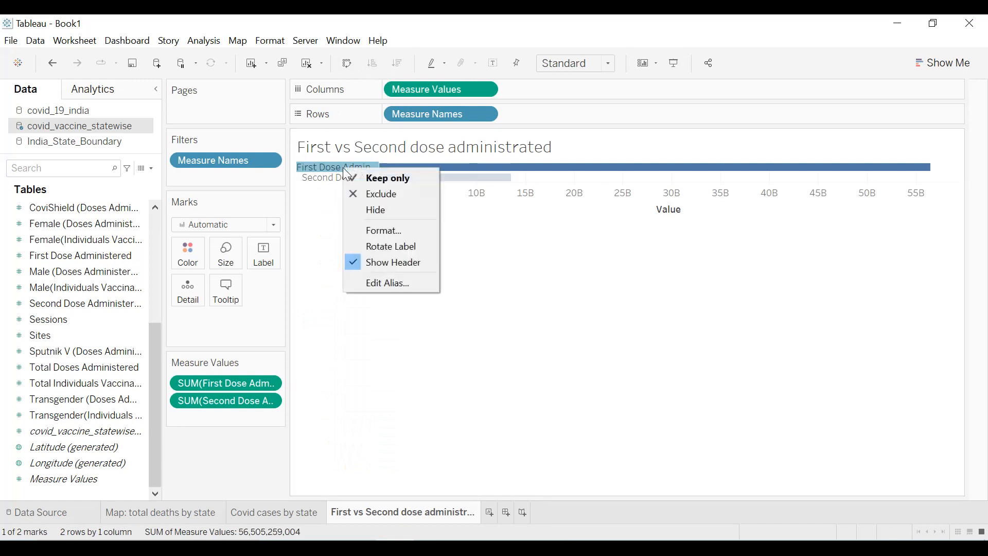
pyautogui.click(375, 276)
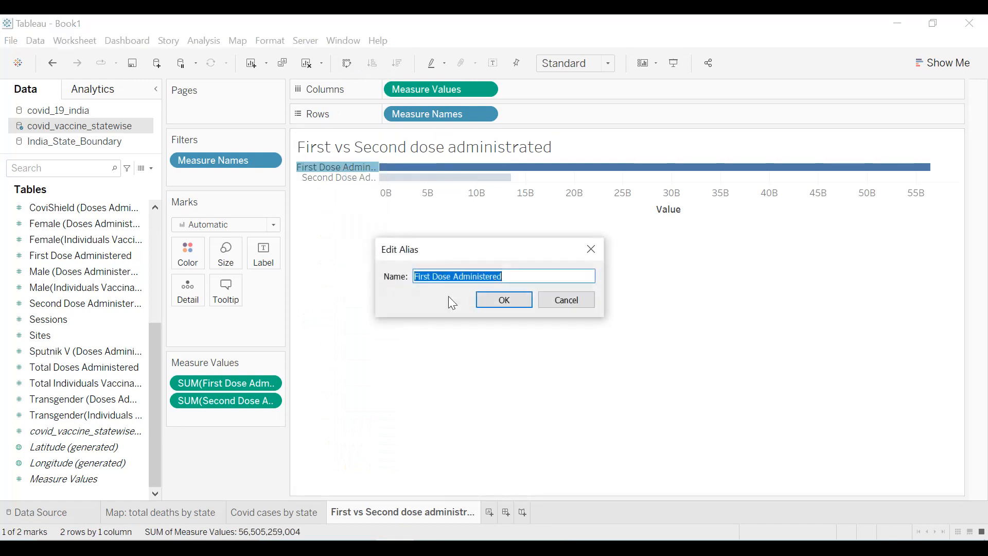
pyautogui.click(520, 276)
pyautogui.press('BackSpace')
pyautogui.press('BackSpace')
pyautogui.press('BackSpace')
pyautogui.press('BackSpace')
pyautogui.press('BackSpace')
pyautogui.press('BackSpace')
pyautogui.press('BackSpace')
pyautogui.press('BackSpace')
pyautogui.press('BackSpace')
pyautogui.click(506, 301)
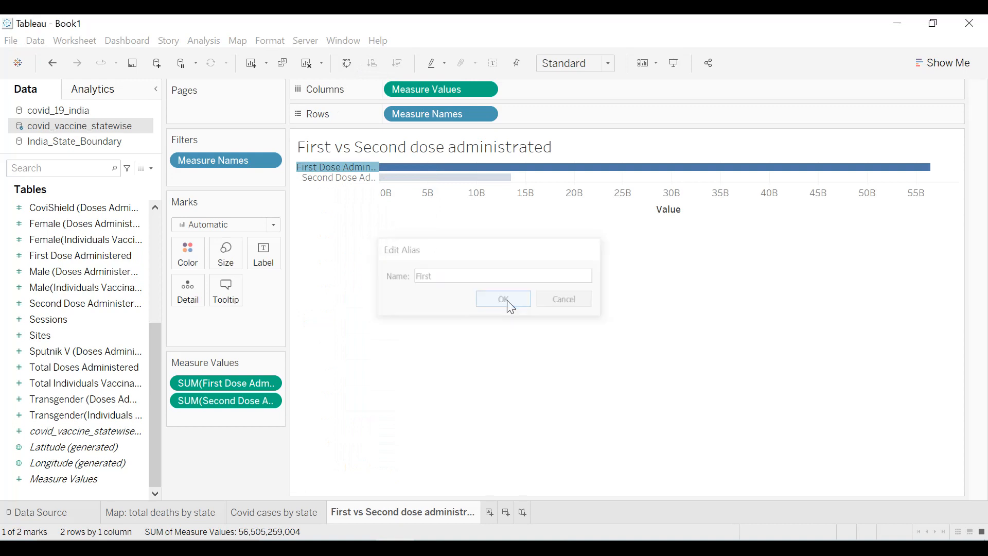
# - Change the alias of the Second Dose Administered row header to "Second"
pyautogui.rightClick(348, 178)
pyautogui.click(389, 290)
pyautogui.click(517, 276)
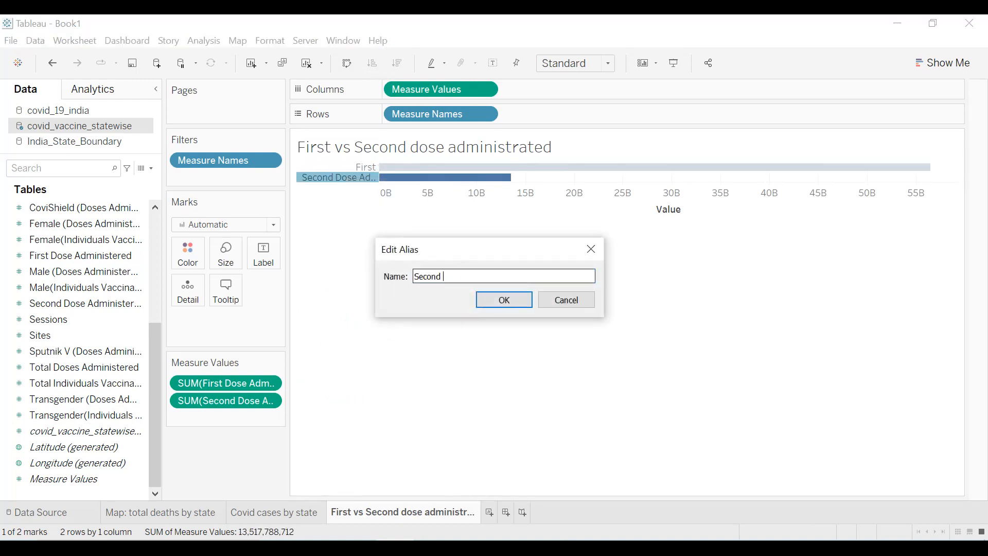
pyautogui.click(515, 302)
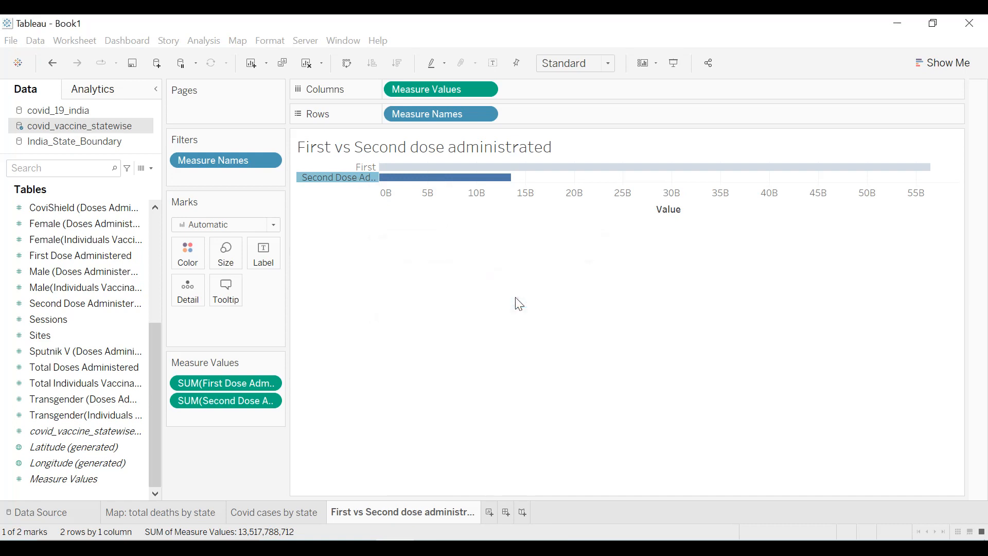
# - Clear the title of the Measure Values axis and fit the chart to Entire View
pyautogui.doubleClick(644, 226)
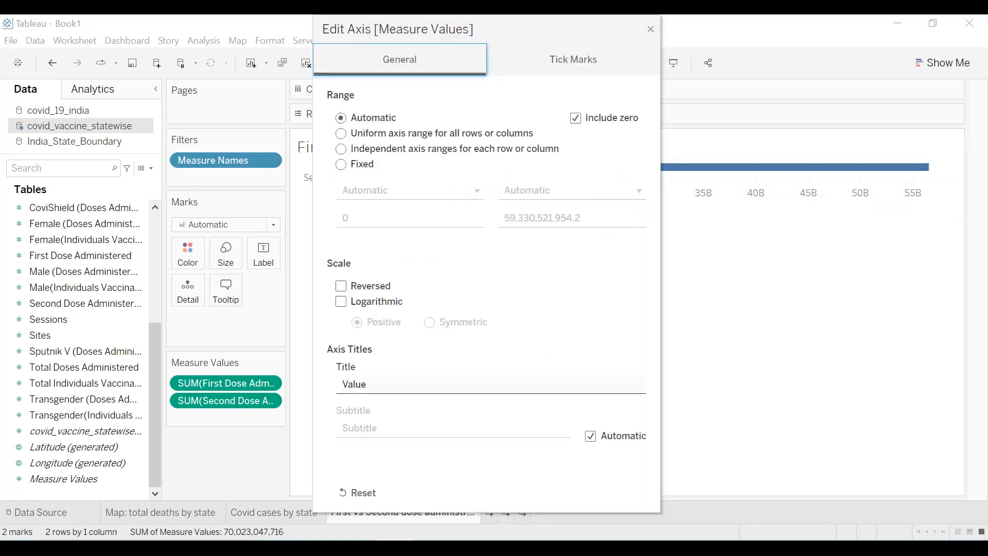
pyautogui.press('BackSpace')
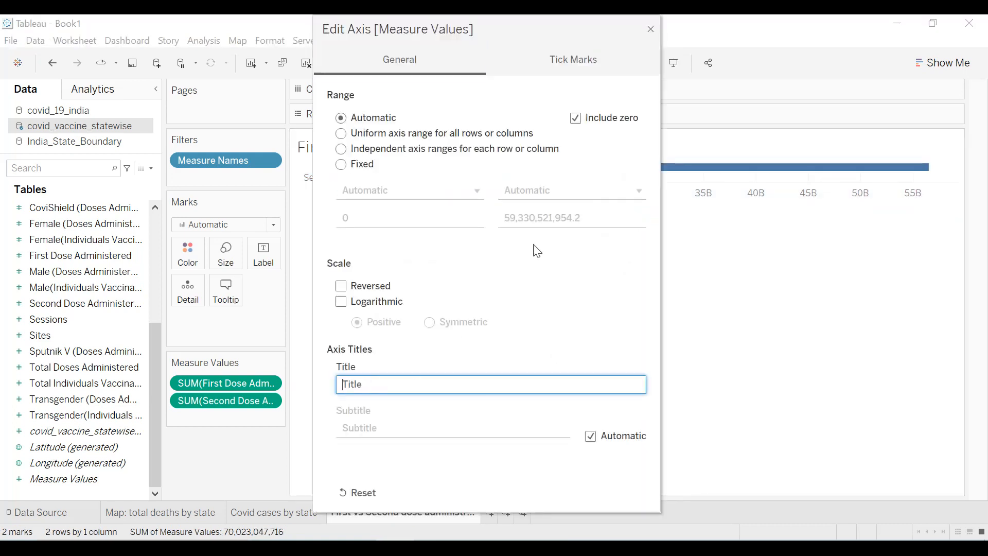
pyautogui.click(652, 34)
pyautogui.click(587, 63)
pyautogui.click(581, 122)
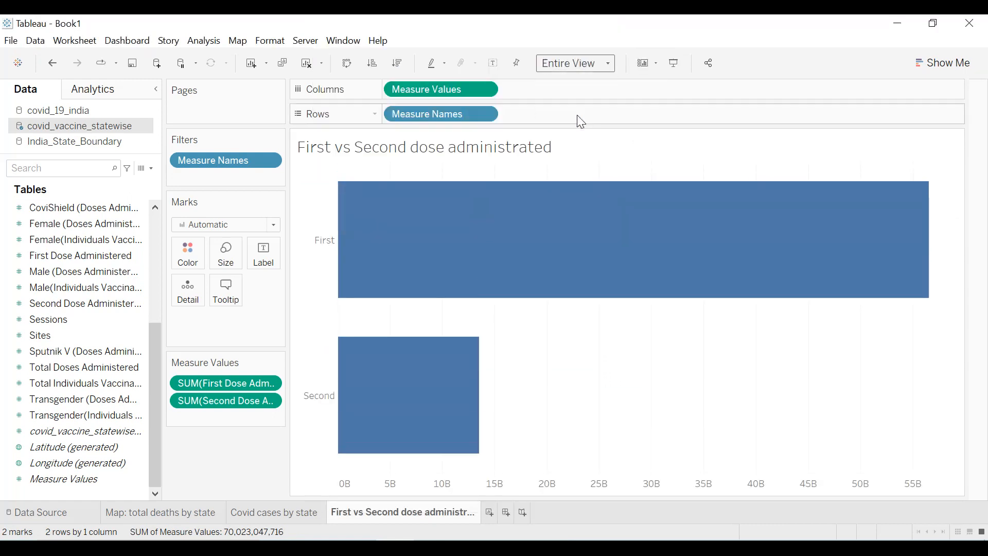
# - Color the bars green and label them with Measure Values
pyautogui.click(198, 262)
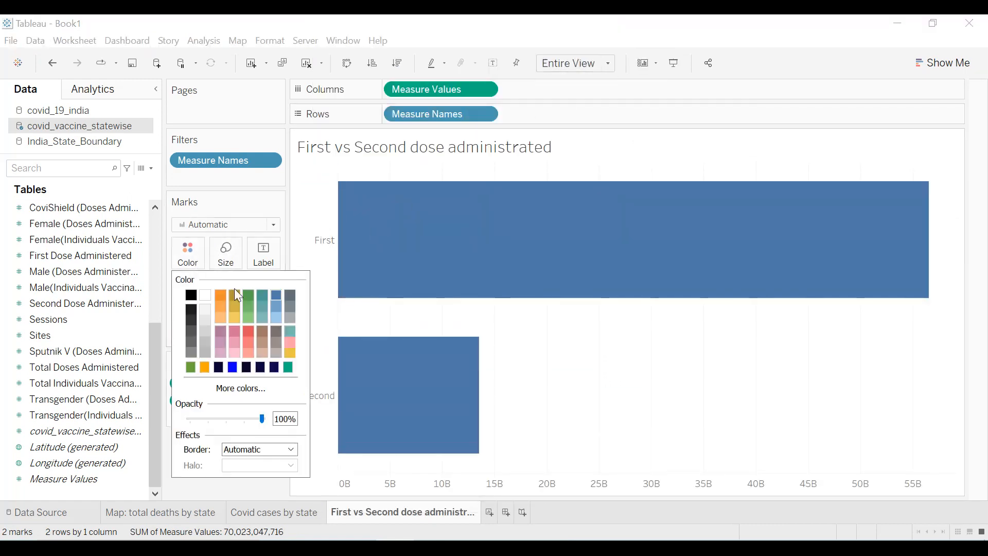
pyautogui.click(247, 294)
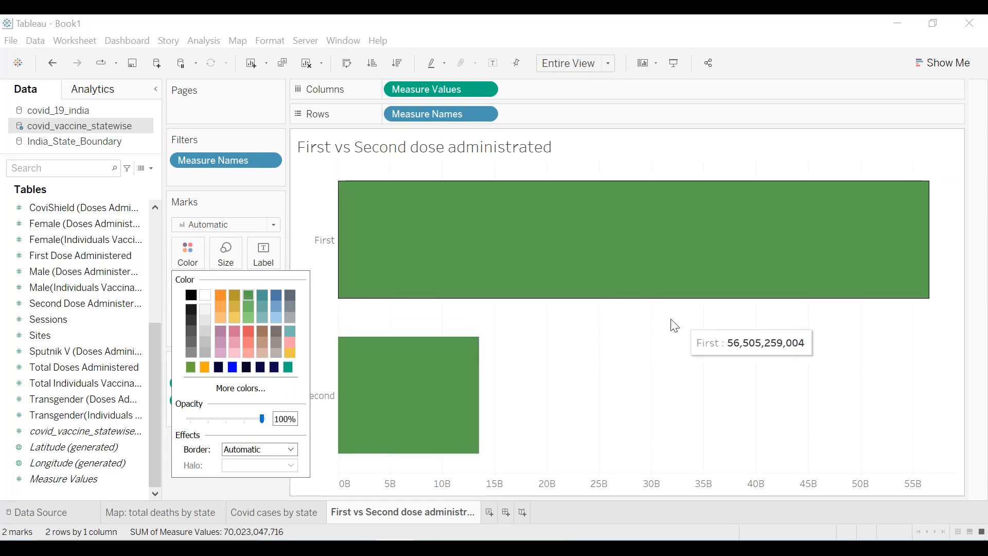
pyautogui.click(603, 363)
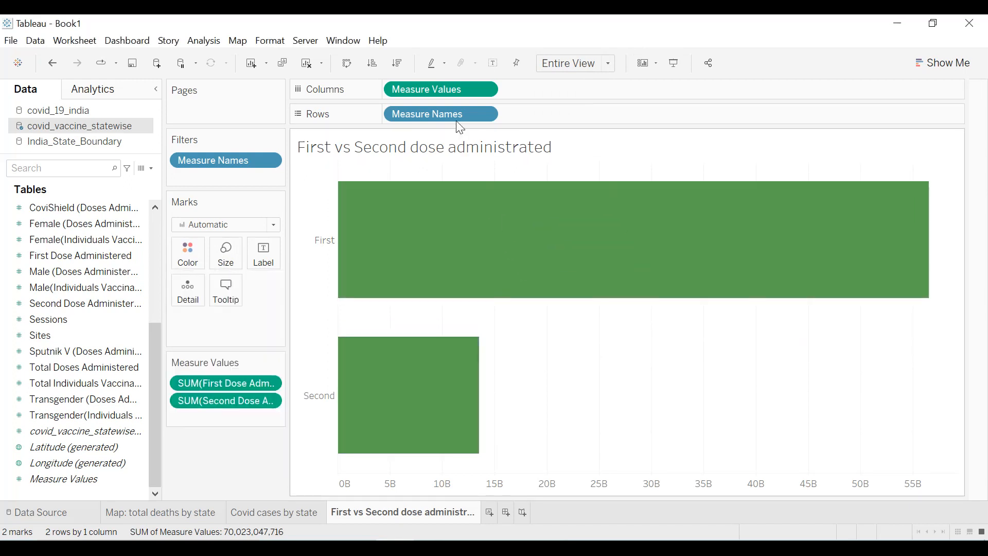
pyautogui.moveTo(442, 89); pyautogui.dragTo(257, 255)
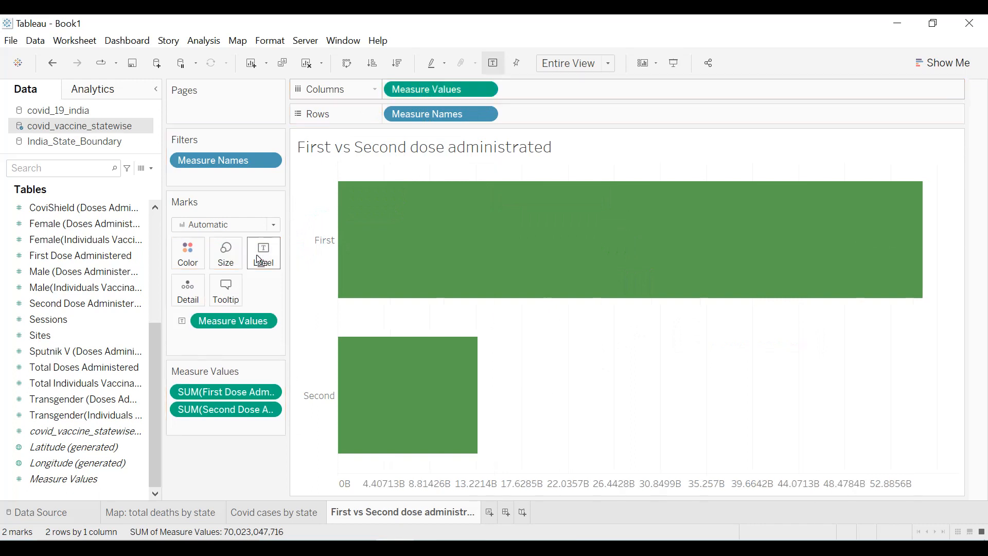
# - Set the worksheet's default shading to near-black
pyautogui.rightClick(580, 331)
pyautogui.click(631, 409)
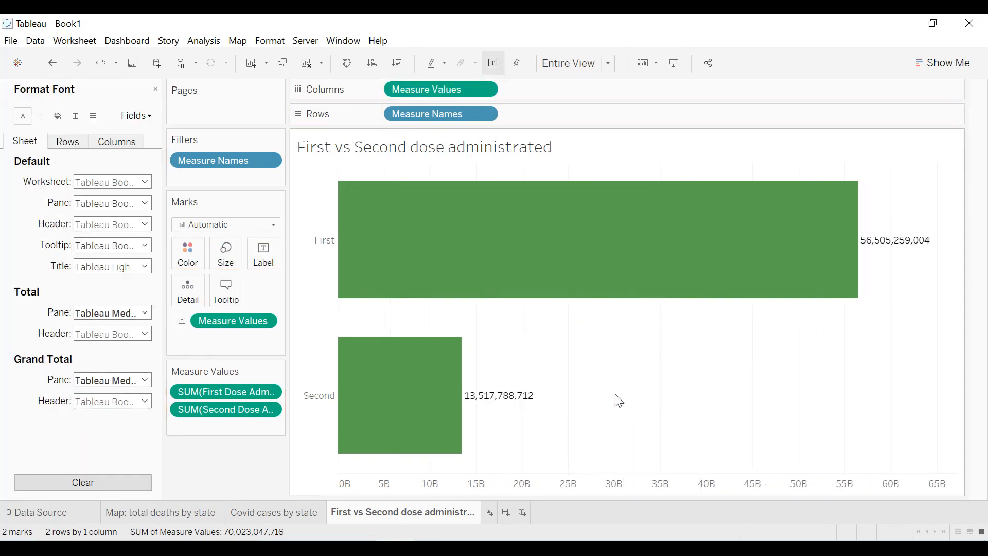
pyautogui.click(57, 117)
pyautogui.click(107, 182)
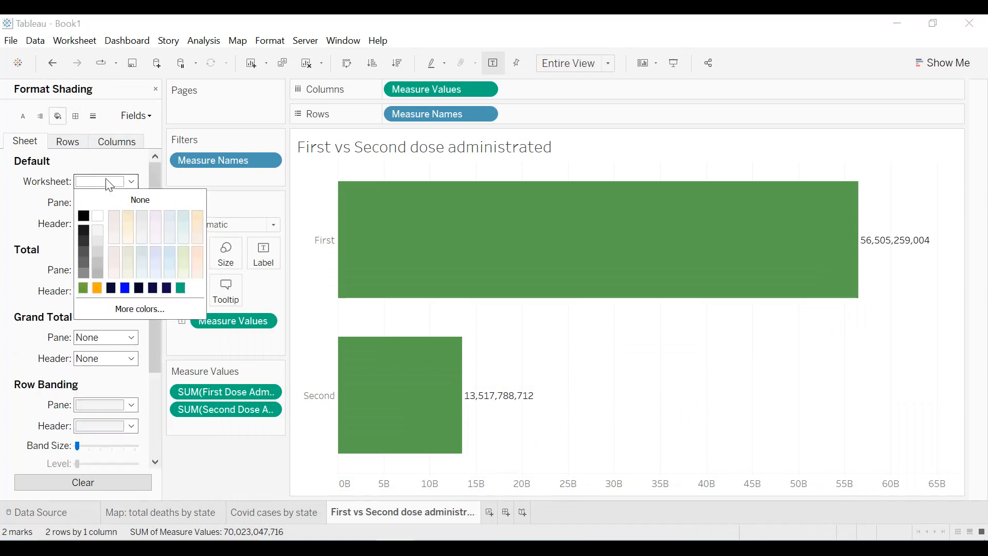
pyautogui.click(85, 231)
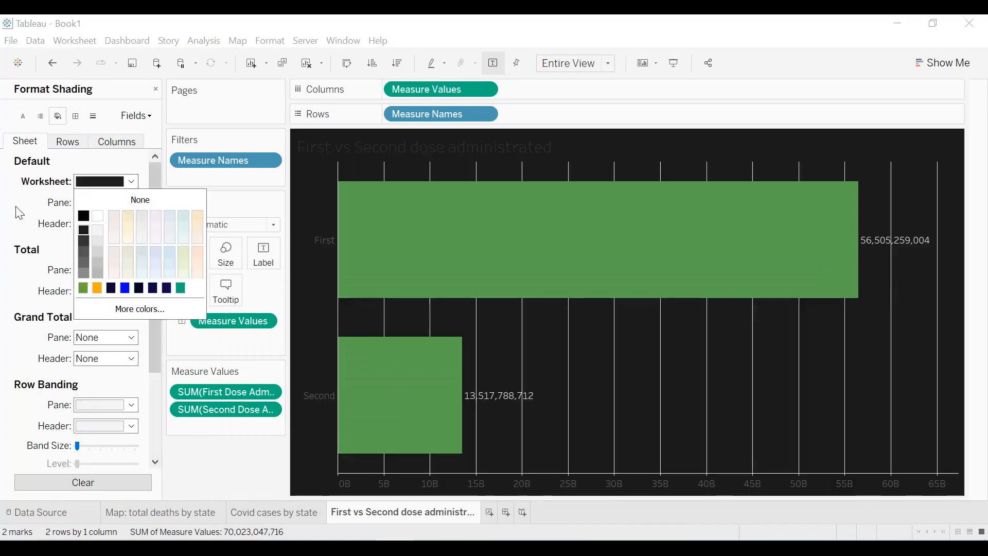
# - Remove the column grid lines by setting them to None
pyautogui.click(93, 116)
pyautogui.click(110, 142)
pyautogui.click(98, 183)
pyautogui.click(116, 198)
# - Set the default worksheet font to white, bold and size 10
pyautogui.click(23, 117)
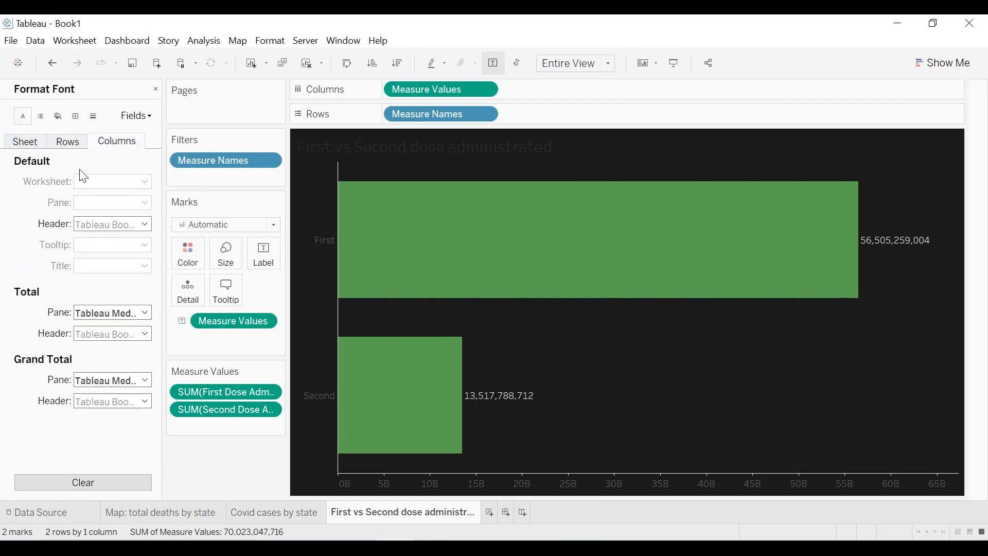
pyautogui.click(33, 137)
pyautogui.click(105, 182)
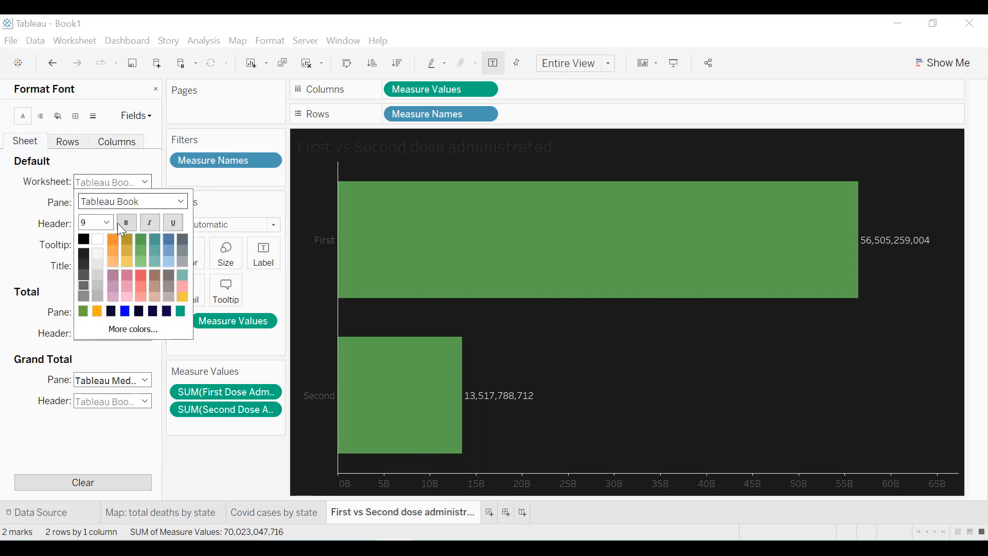
pyautogui.click(107, 223)
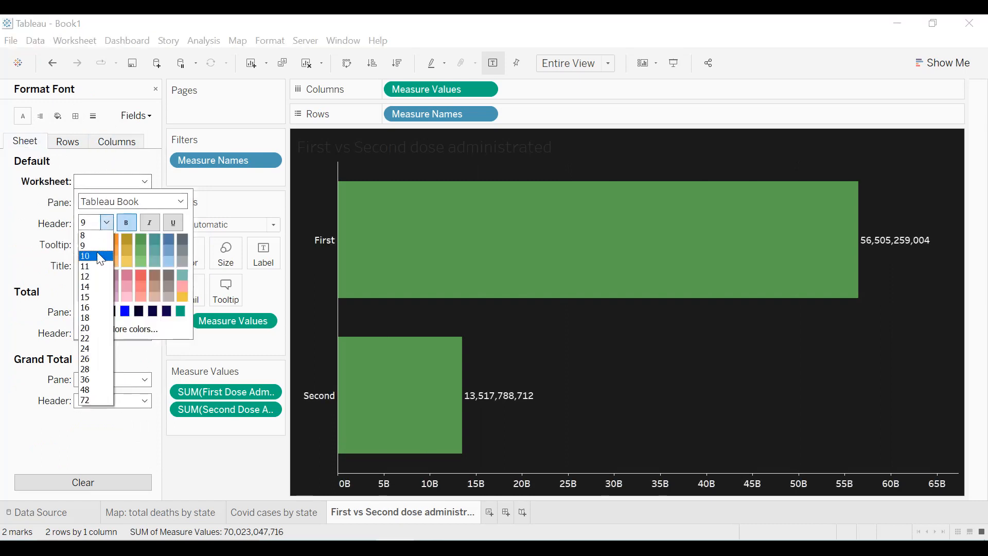
pyautogui.click(97, 252)
pyautogui.click(41, 212)
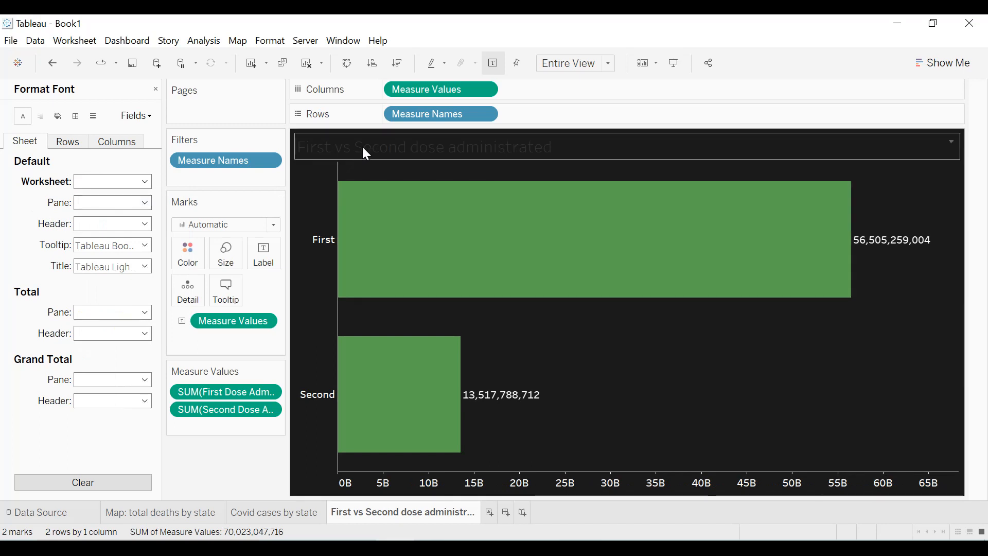
# - Format the sheet title as centered, bold, white text
pyautogui.doubleClick(364, 151)
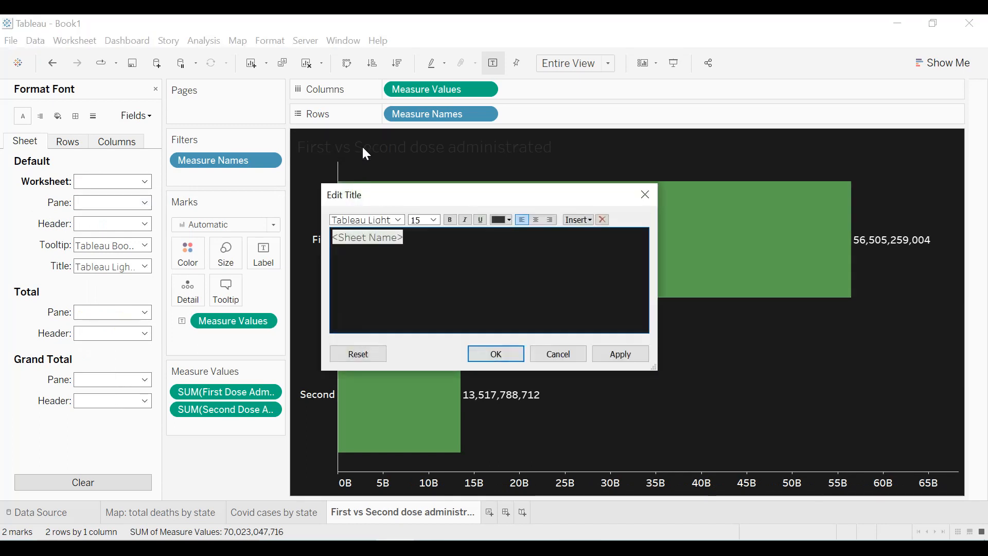
pyautogui.click(536, 220)
pyautogui.click(513, 225)
pyautogui.click(499, 234)
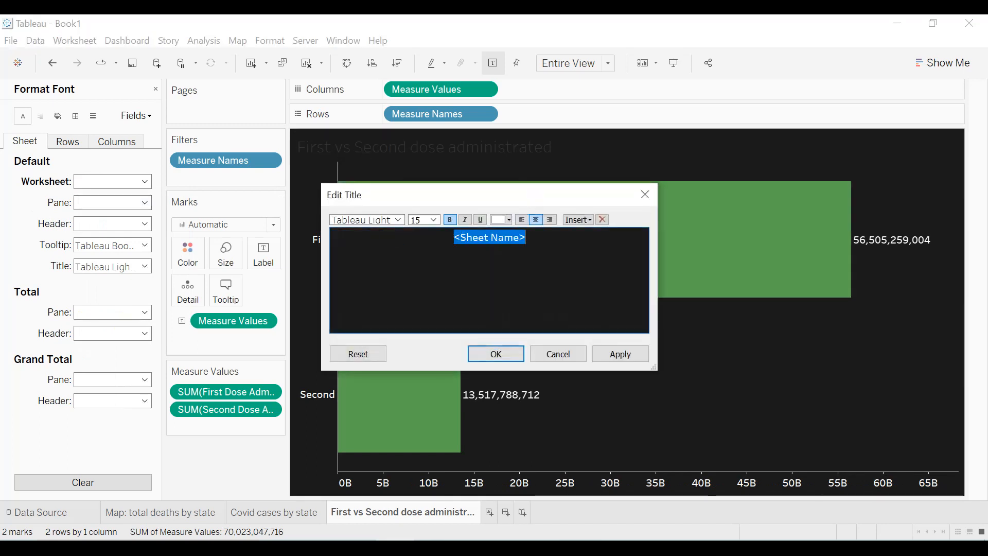
pyautogui.click(617, 356)
pyautogui.click(521, 355)
# - Give the sheet title a thin white border
pyautogui.rightClick(558, 146)
pyautogui.click(579, 203)
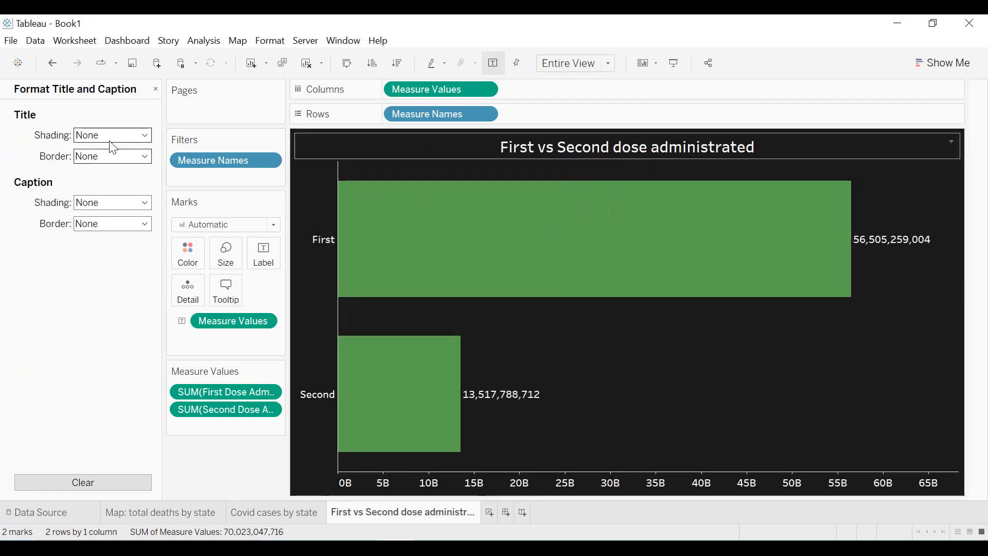
pyautogui.click(103, 156)
pyautogui.click(87, 226)
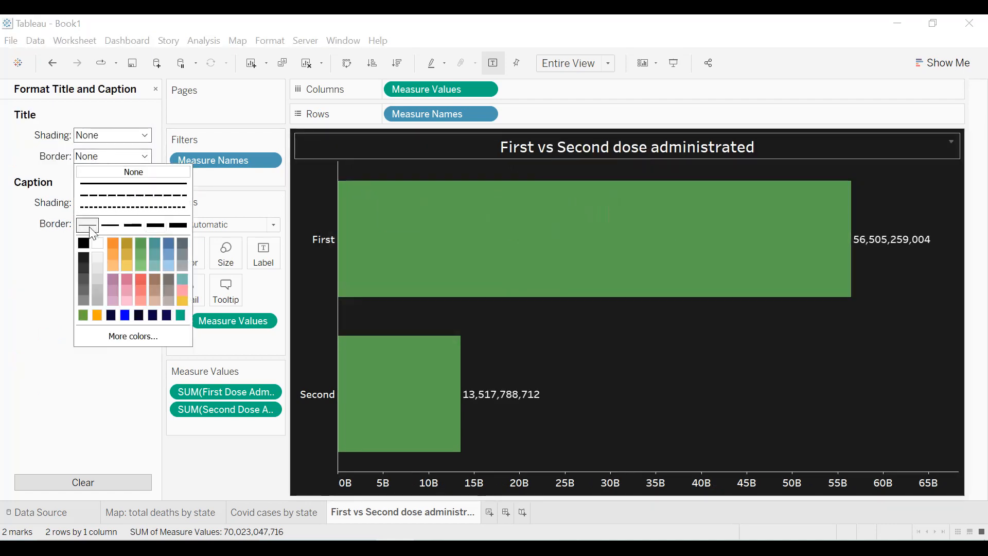
pyautogui.click(99, 245)
pyautogui.click(17, 265)
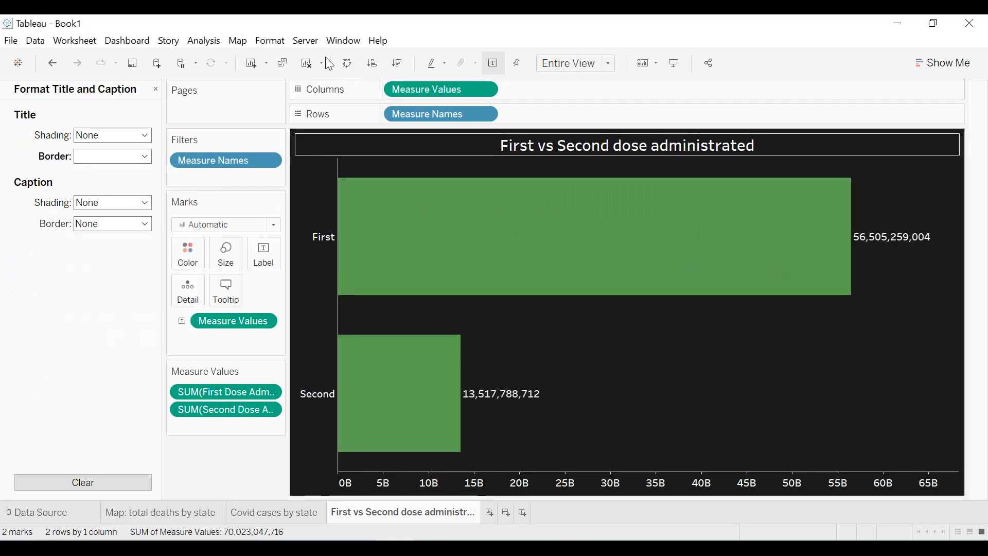
# - Give the sheet's default cell, pane and header borders a thin solid line, with white for the header
pyautogui.click(284, 43)
pyautogui.click(291, 153)
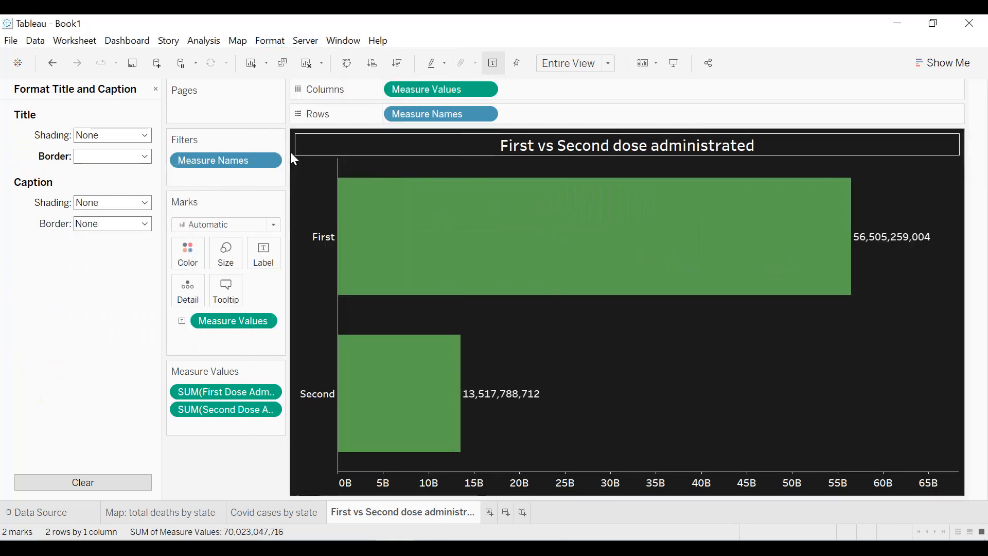
pyautogui.click(93, 180)
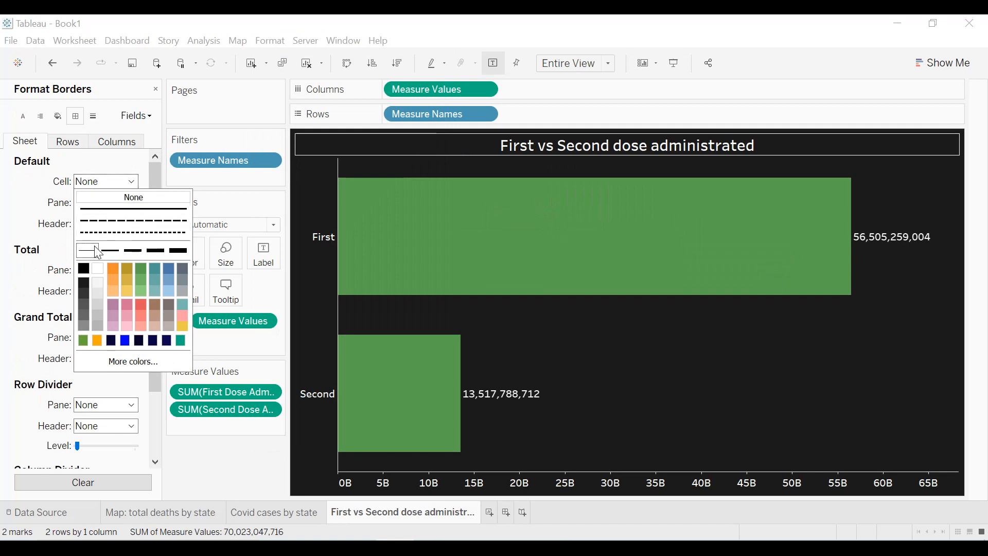
pyautogui.click(94, 210)
pyautogui.click(93, 209)
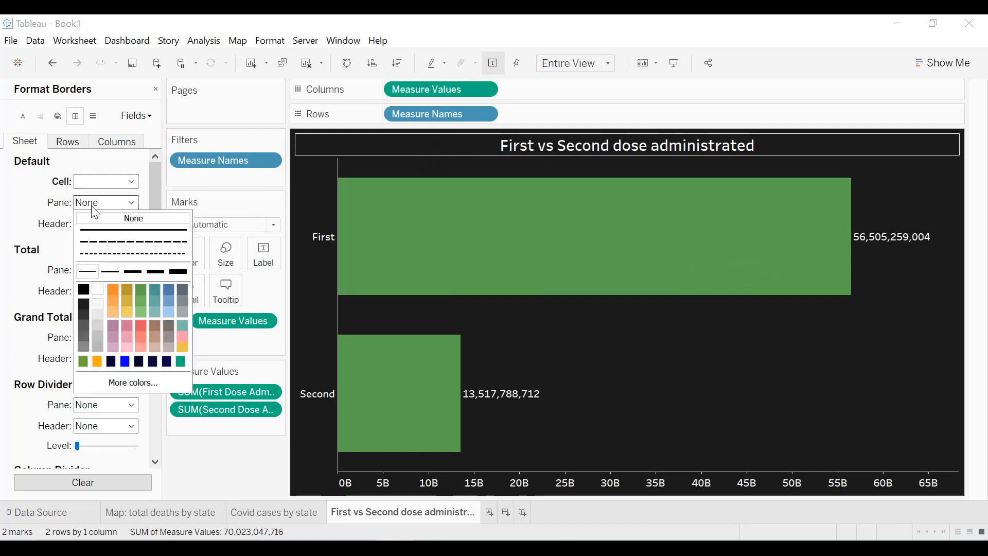
pyautogui.click(91, 239)
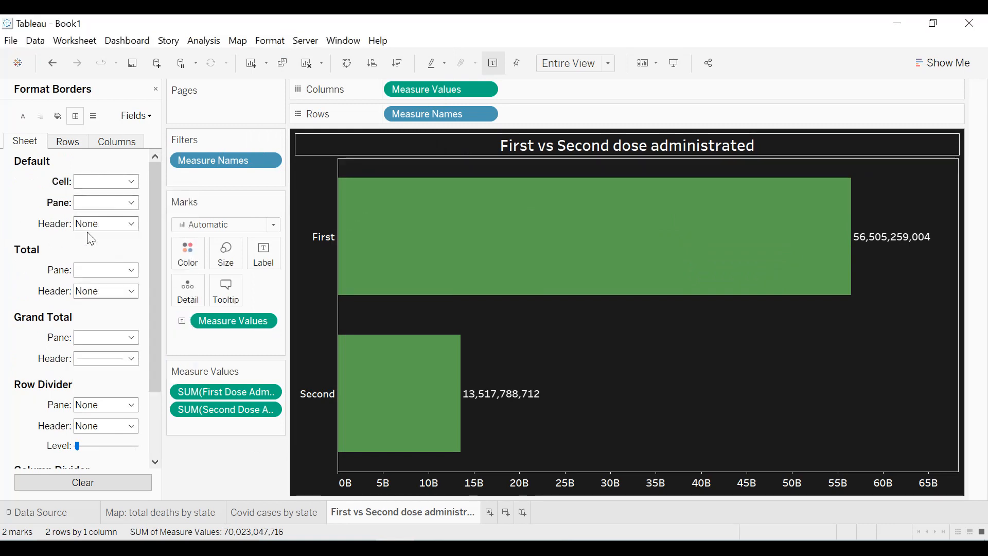
pyautogui.click(103, 224)
pyautogui.click(88, 292)
pyautogui.click(101, 311)
# - Set the pane borders of the row divider and column divider to thin lines, with white for the column divider
pyautogui.scroll(-3, 77, 309)
pyautogui.click(124, 317)
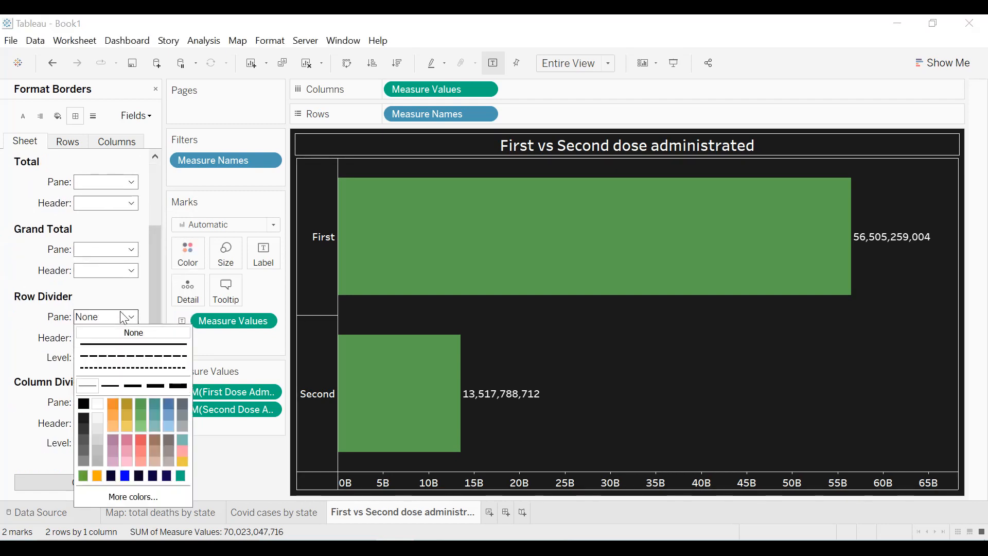
pyautogui.click(87, 386)
pyautogui.click(16, 356)
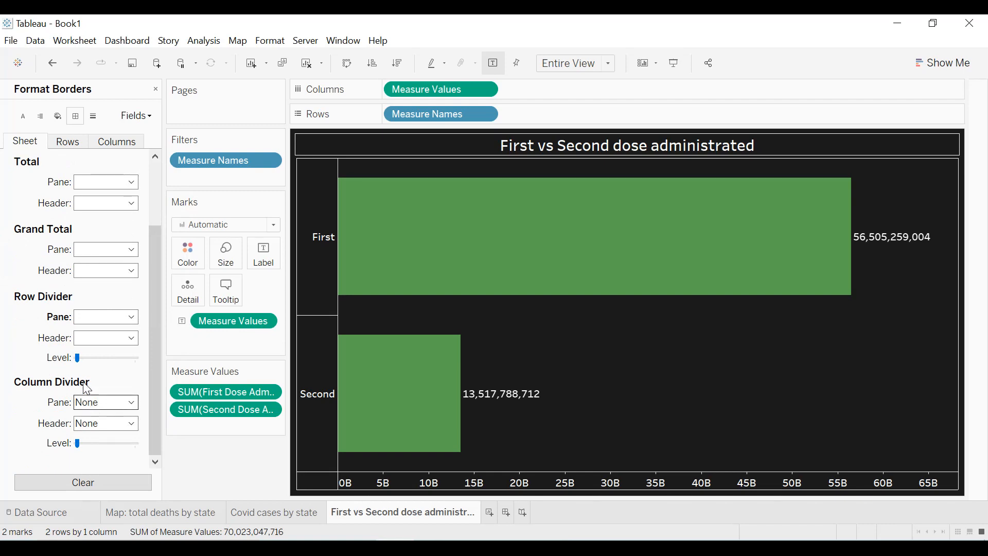
pyautogui.click(132, 402)
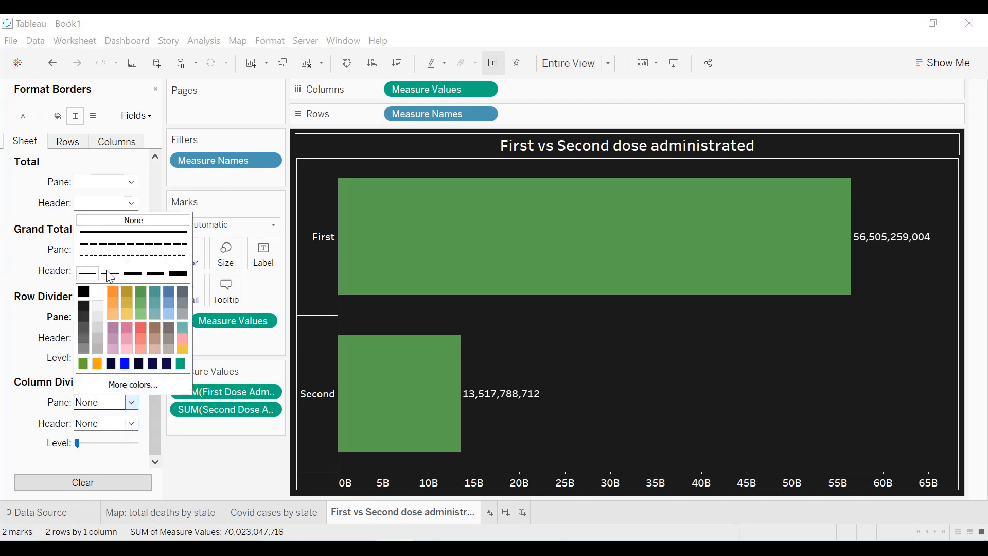
pyautogui.click(87, 274)
pyautogui.click(97, 292)
pyautogui.click(627, 333)
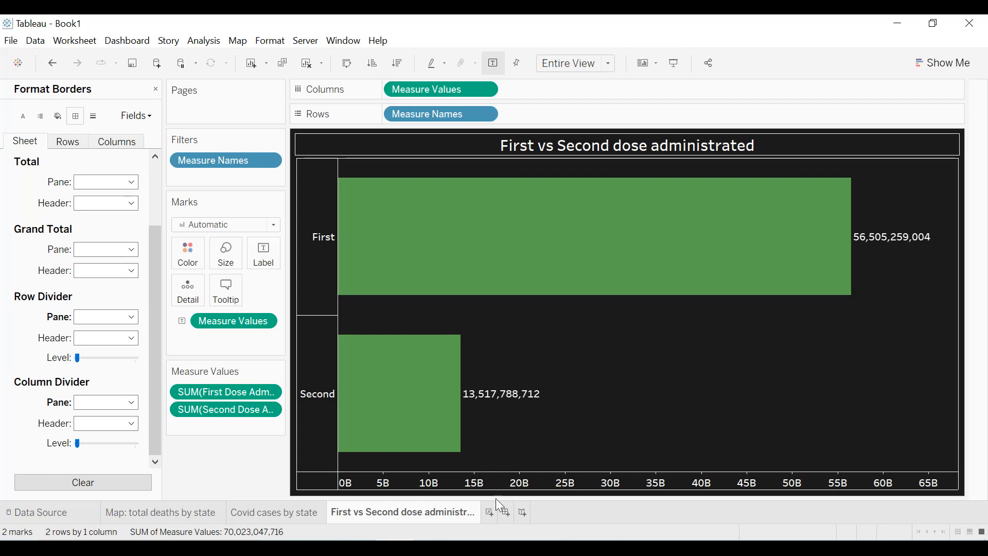
# - Add a new worksheet named "Doses administrated by vaccine"
pyautogui.click(491, 512)
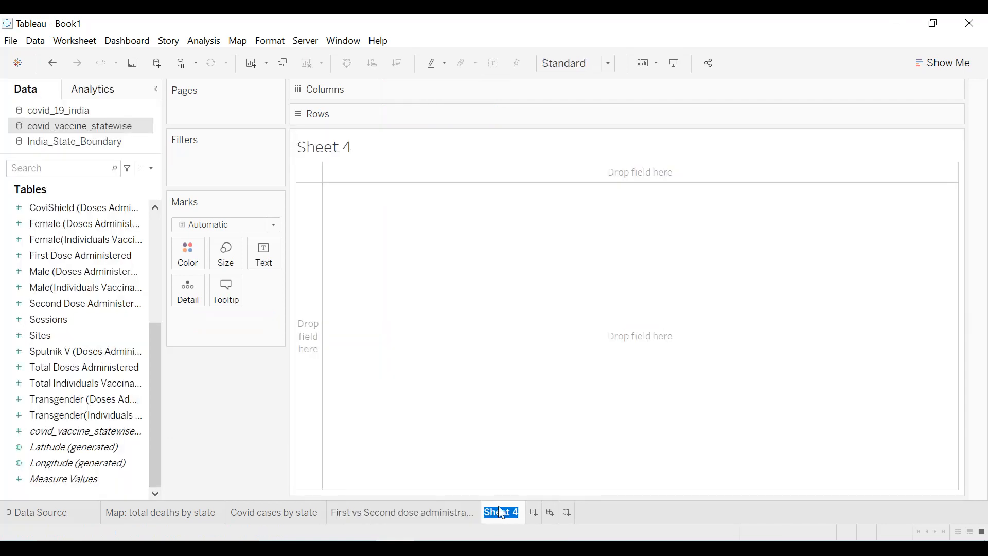
pyautogui.write('Doses administrated by vaccine')
pyautogui.press('Return')
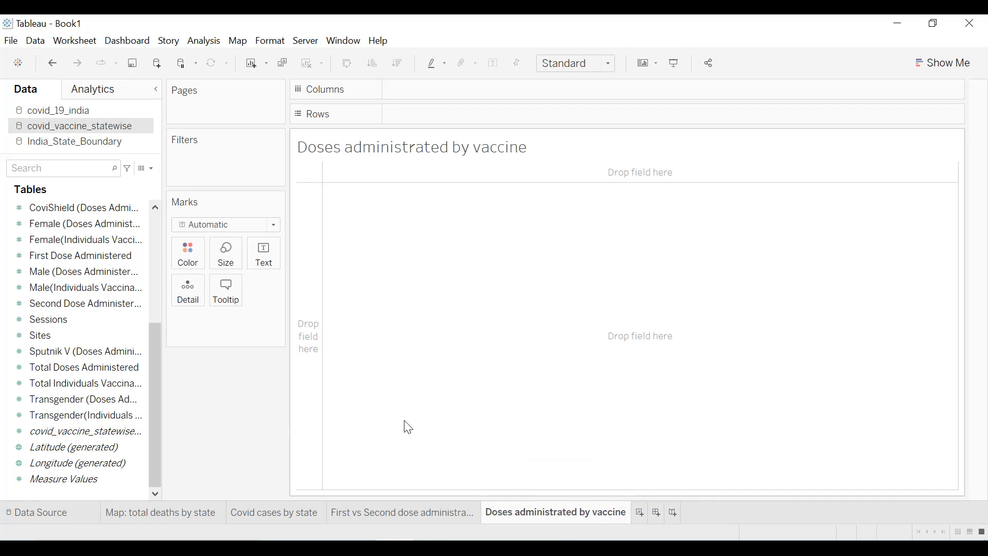
# - Filter Measure Names to only the Covaxin, CoviShield and Sputnik V (Doses Administered) measures
pyautogui.scroll(4, 77, 357)
pyautogui.moveTo(52, 241); pyautogui.dragTo(193, 159)
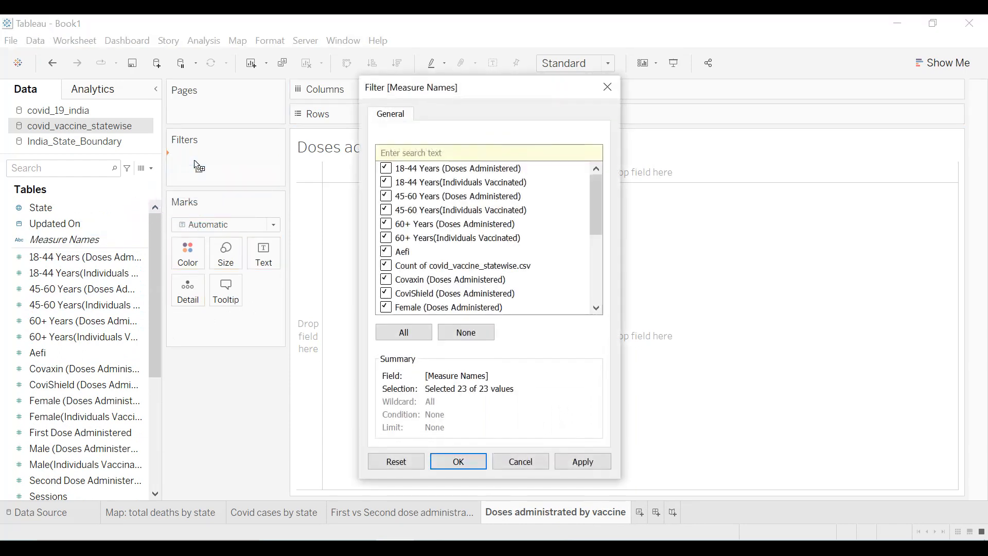
pyautogui.click(466, 333)
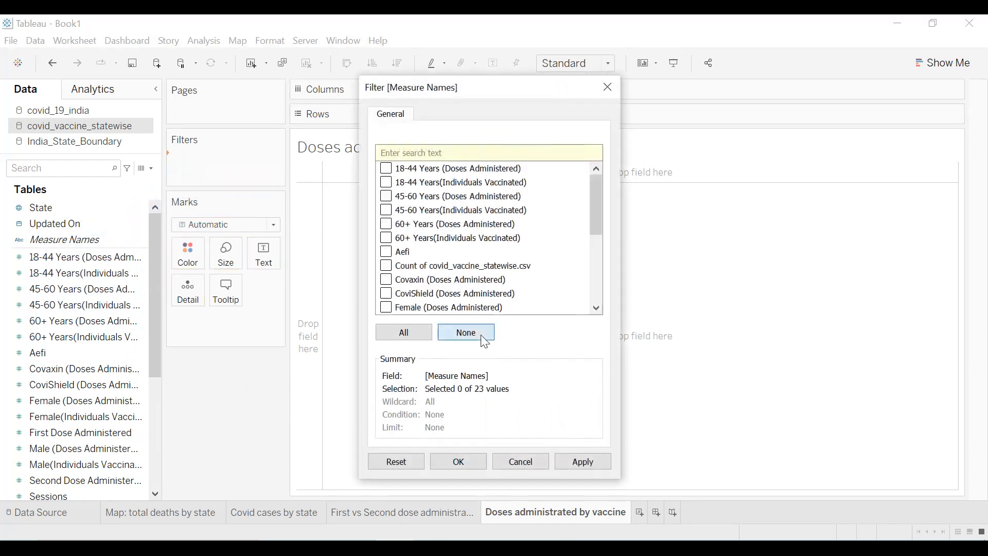
pyautogui.click(387, 281)
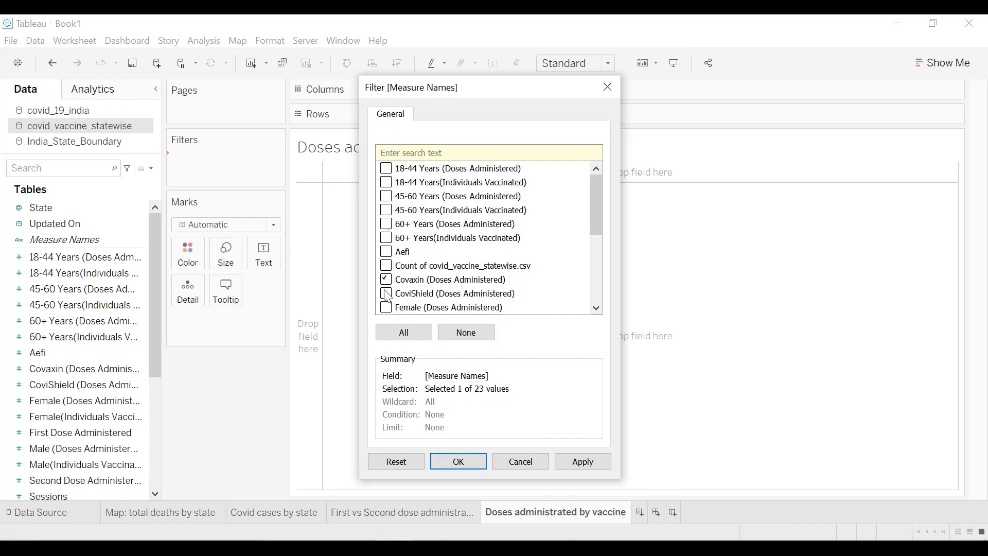
pyautogui.scroll(-2, 443, 276)
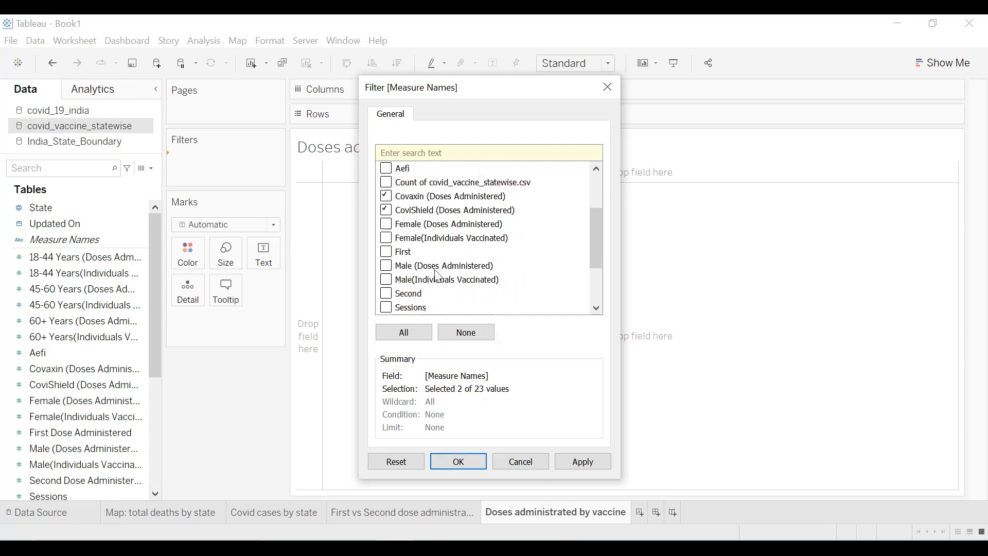
pyautogui.scroll(-2, 408, 275)
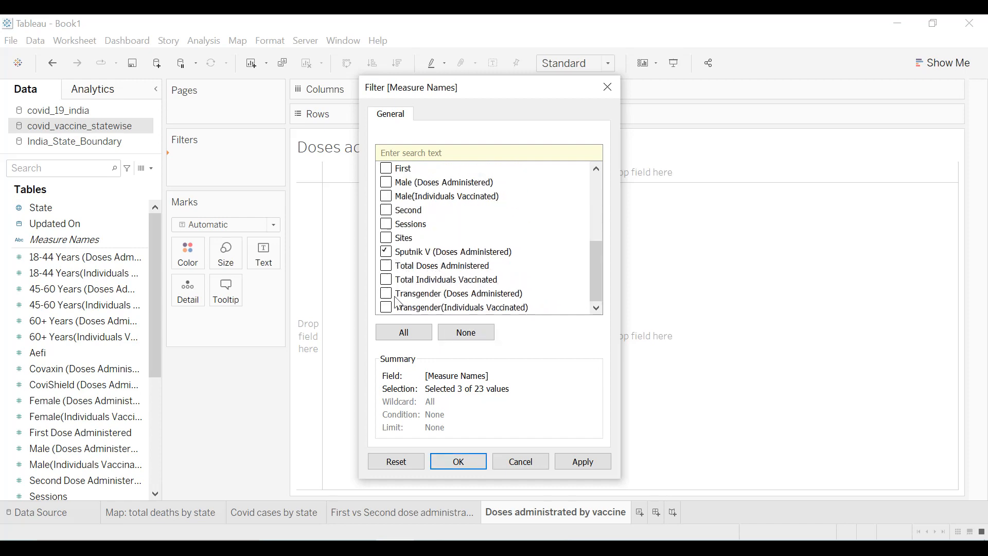
pyautogui.click(607, 460)
pyautogui.click(458, 461)
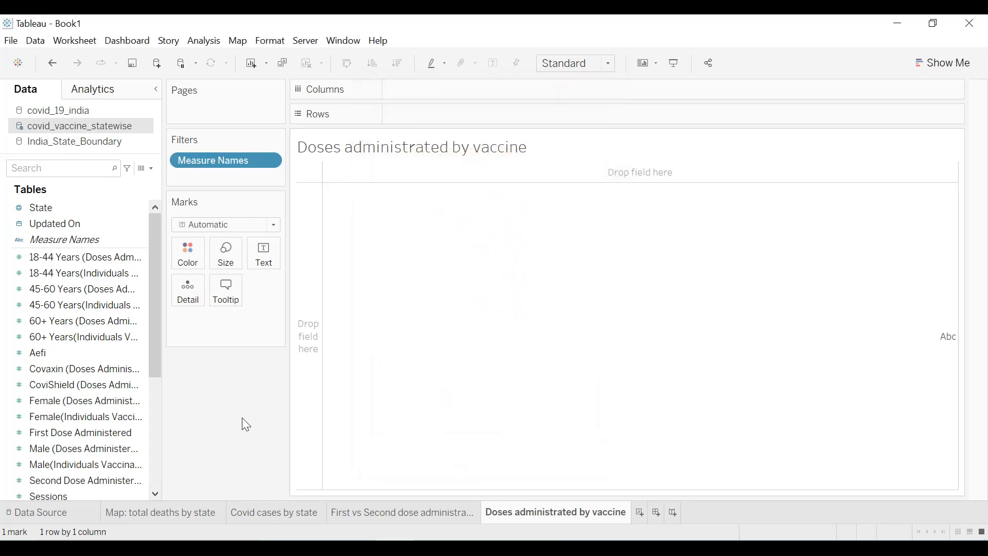
# - Plot Measure Values by Measure Names as a horizontal bar chart, with the values on columns and the names on rows
pyautogui.scroll(-4, 77, 319)
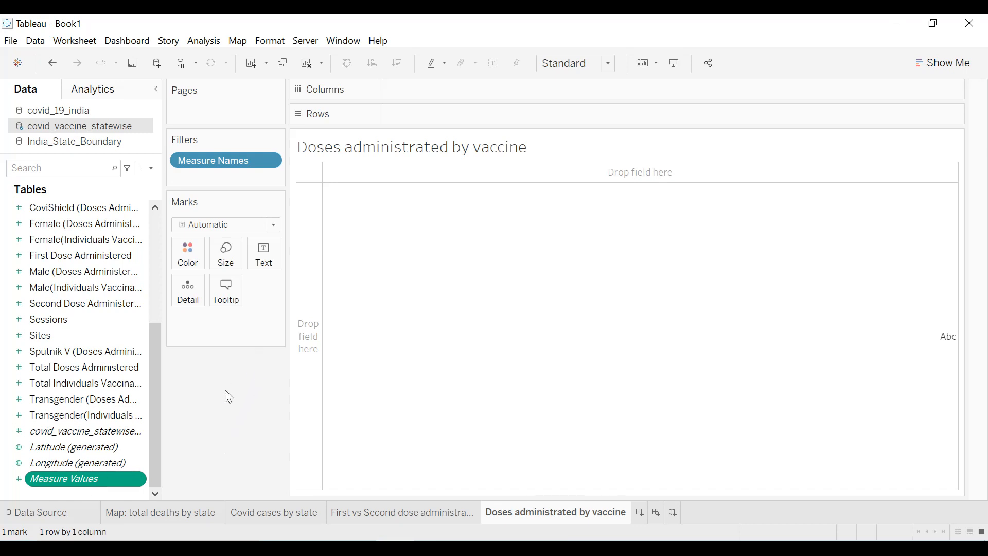
pyautogui.doubleClick(93, 486)
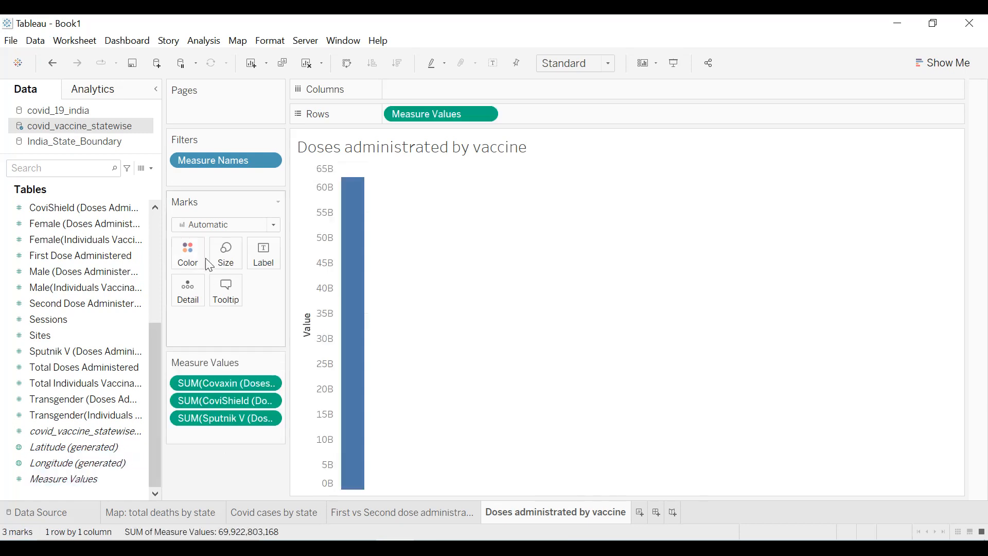
pyautogui.moveTo(211, 163); pyautogui.dragTo(436, 95)
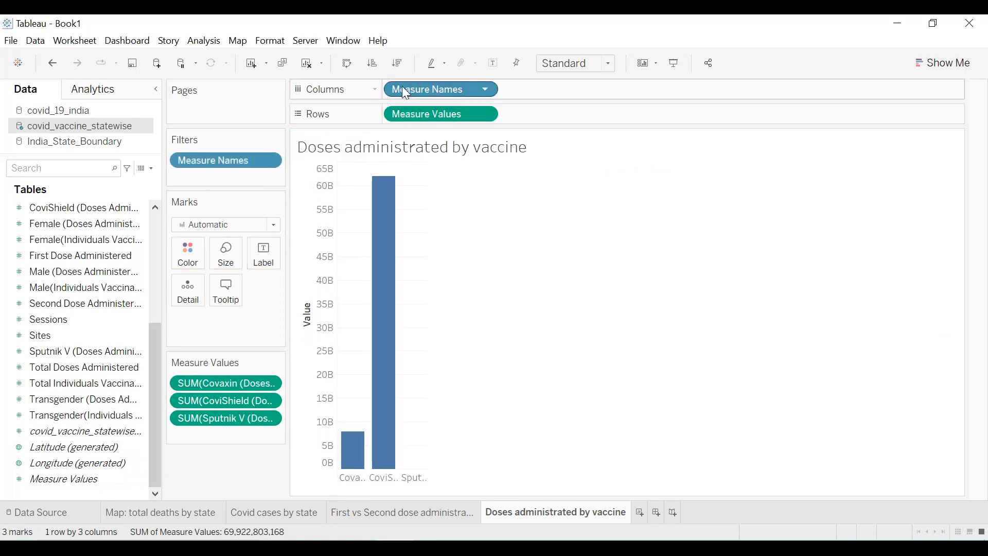
pyautogui.click(350, 62)
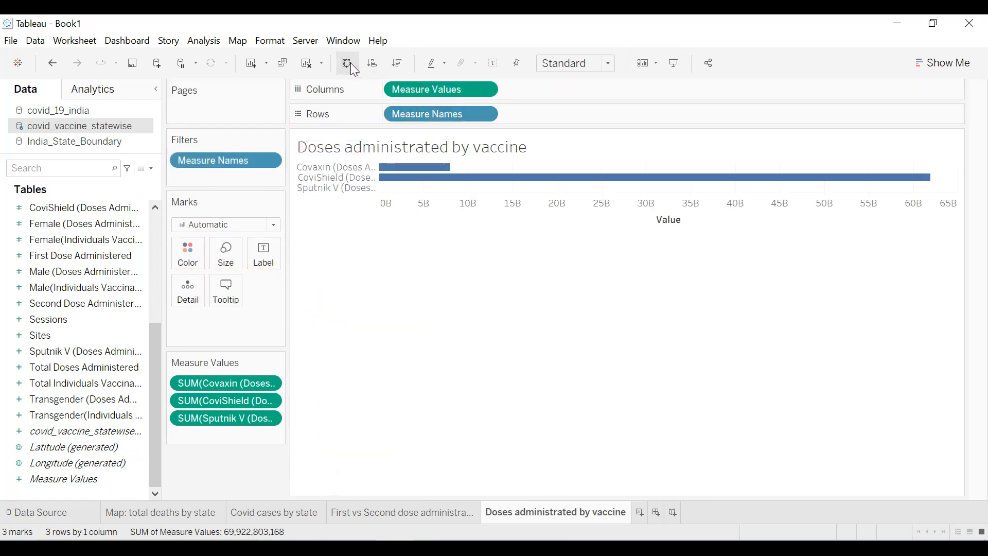
# - Shorten the alias of the Covaxin (Doses Administered) row label to "Covaxin"
pyautogui.rightClick(349, 166)
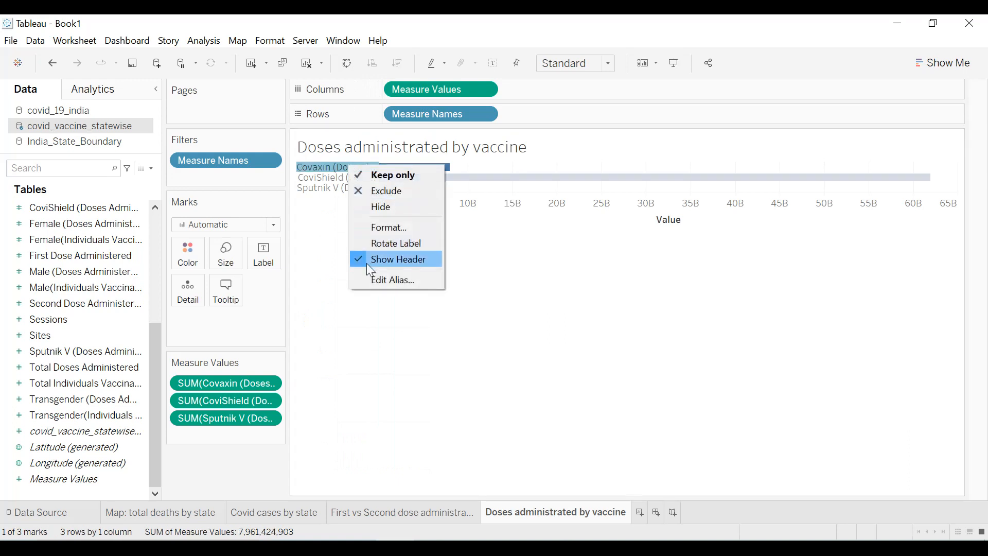
pyautogui.click(369, 281)
pyautogui.click(525, 276)
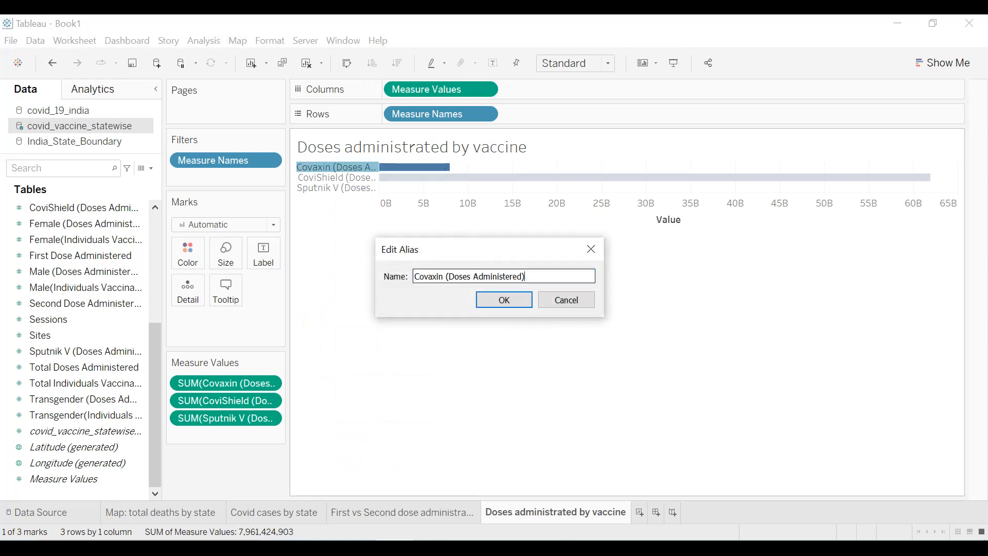
pyautogui.click(528, 300)
# - Shorten the alias of the CoviShield (Doses Administered) row label to "CoviShield"
pyautogui.rightClick(360, 177)
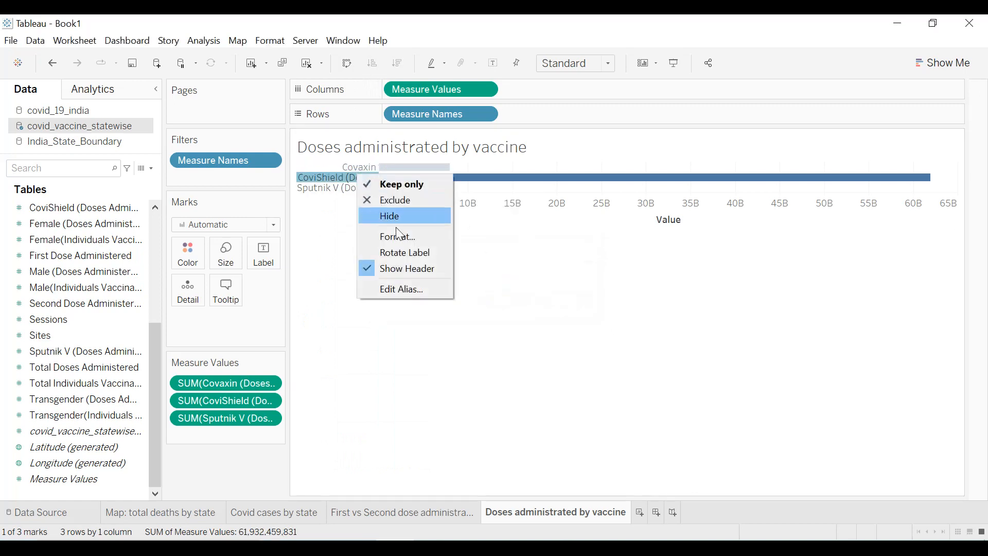
pyautogui.click(397, 289)
pyautogui.click(535, 276)
pyautogui.moveTo(535, 277); pyautogui.dragTo(455, 277)
pyautogui.press('BackSpace')
pyautogui.click(504, 300)
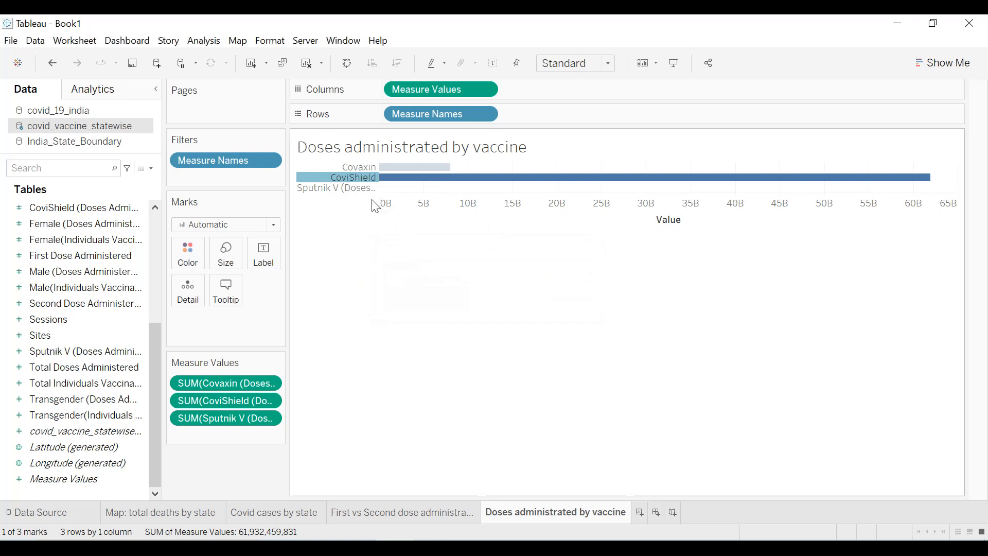
# - Shorten the alias of the Sputnik V (Doses Administered) row label to "Sputnik V"
pyautogui.click(354, 188)
pyautogui.rightClick(354, 188)
pyautogui.click(384, 301)
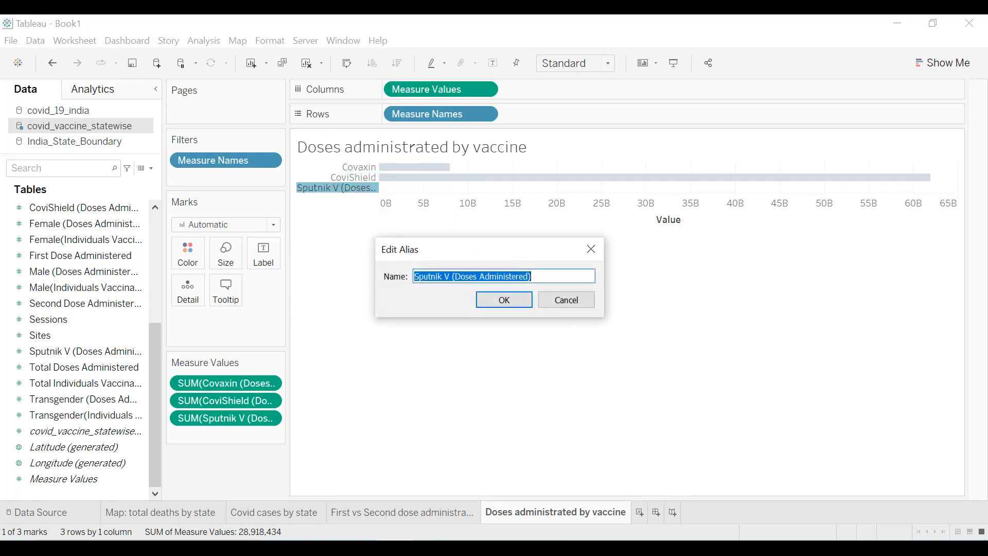
pyautogui.moveTo(529, 276); pyautogui.dragTo(484, 276)
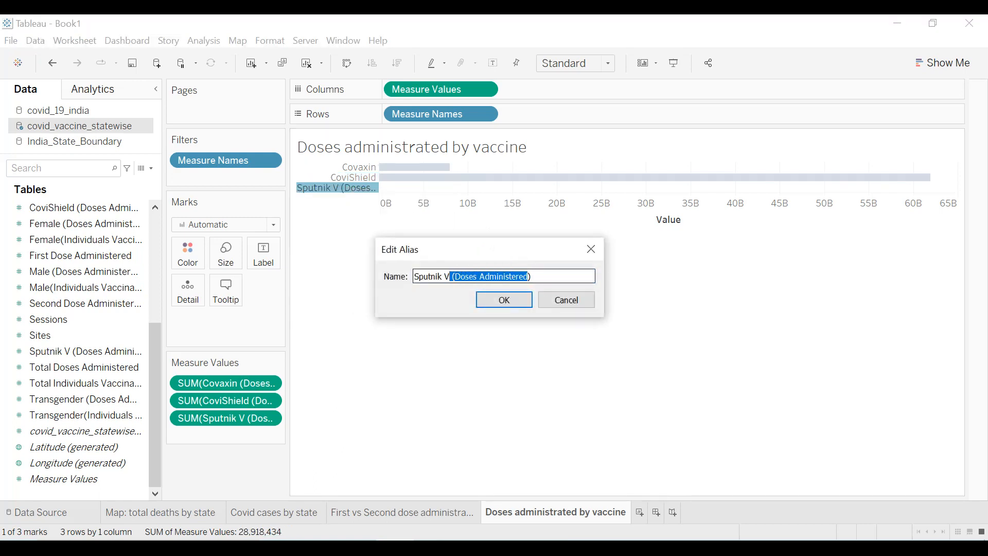
pyautogui.press('BackSpace')
pyautogui.press('Delete')
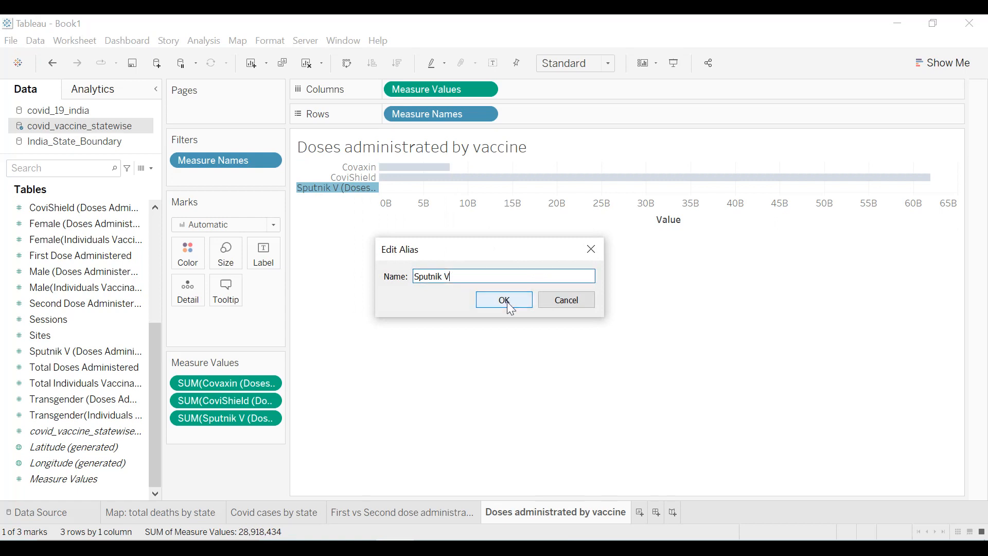
pyautogui.click(509, 303)
# - Clear the title of the Measure Values axis and fit the chart to Entire View
pyautogui.doubleClick(650, 230)
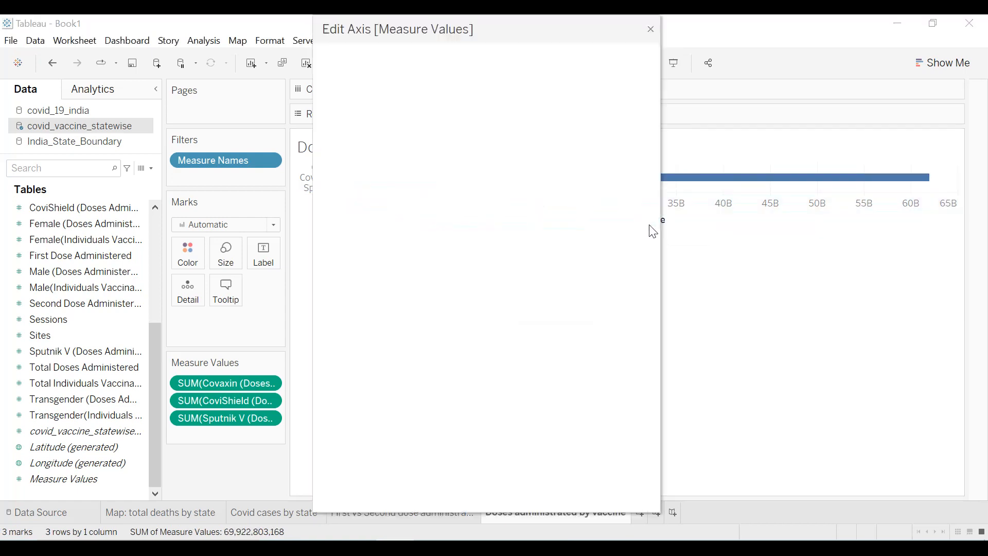
pyautogui.doubleClick(432, 384)
pyautogui.press('BackSpace')
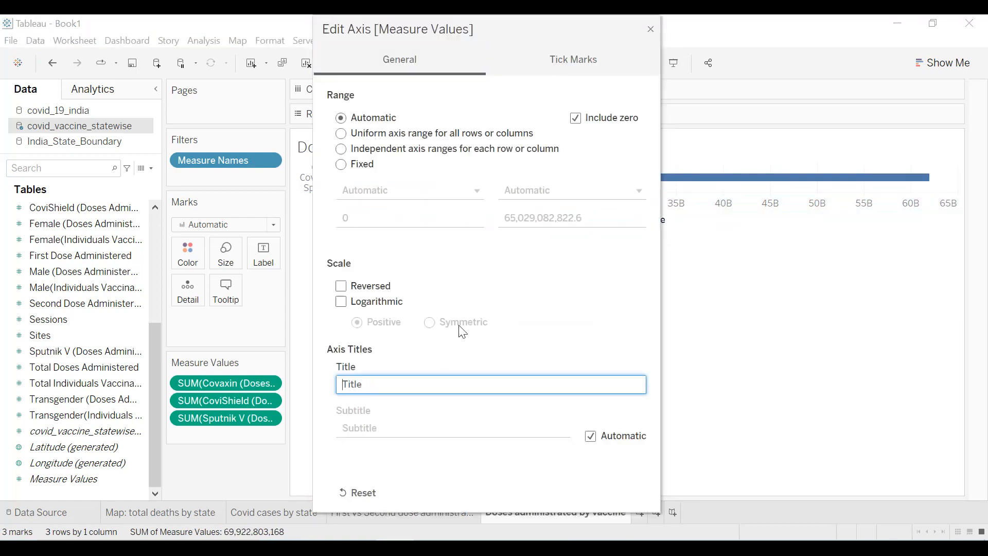
pyautogui.click(647, 29)
pyautogui.click(597, 62)
pyautogui.click(568, 127)
# - Color the bars of the vaccine chart green
pyautogui.click(202, 257)
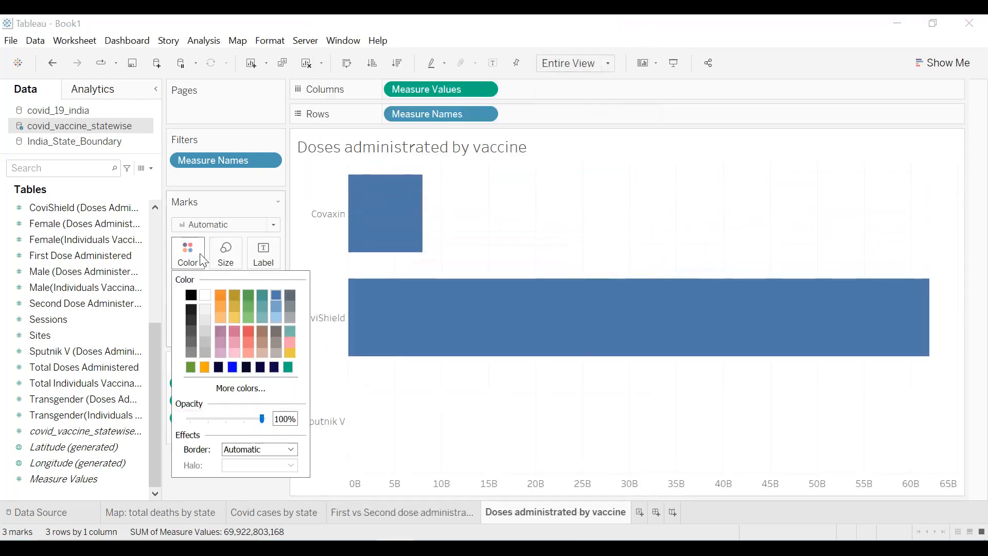
pyautogui.click(248, 301)
pyautogui.click(498, 245)
# - Sort the vaccine bars in descending order and label them with Measure Values
pyautogui.click(398, 67)
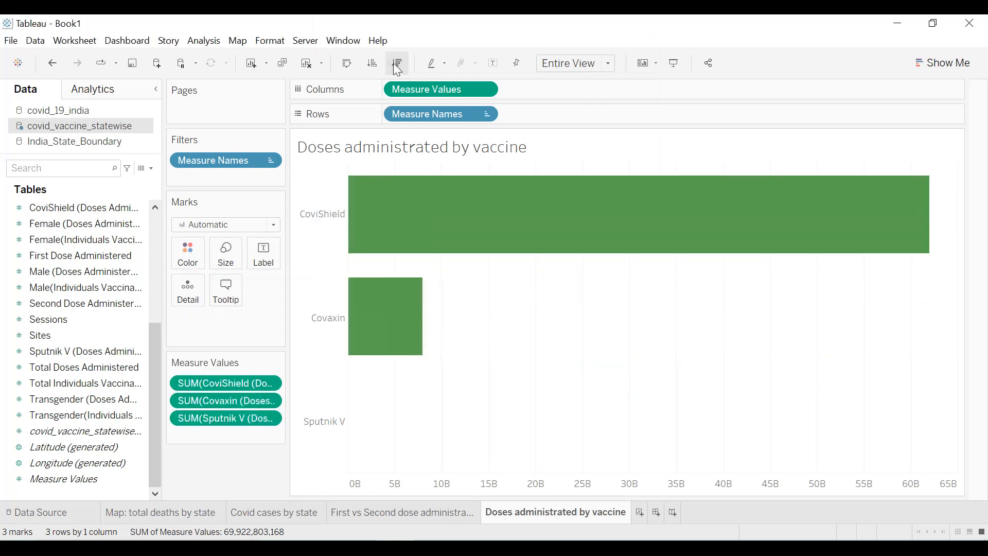
pyautogui.moveTo(447, 94); pyautogui.dragTo(275, 254)
# - Set the default worksheet shading to near-black
pyautogui.rightClick(621, 307)
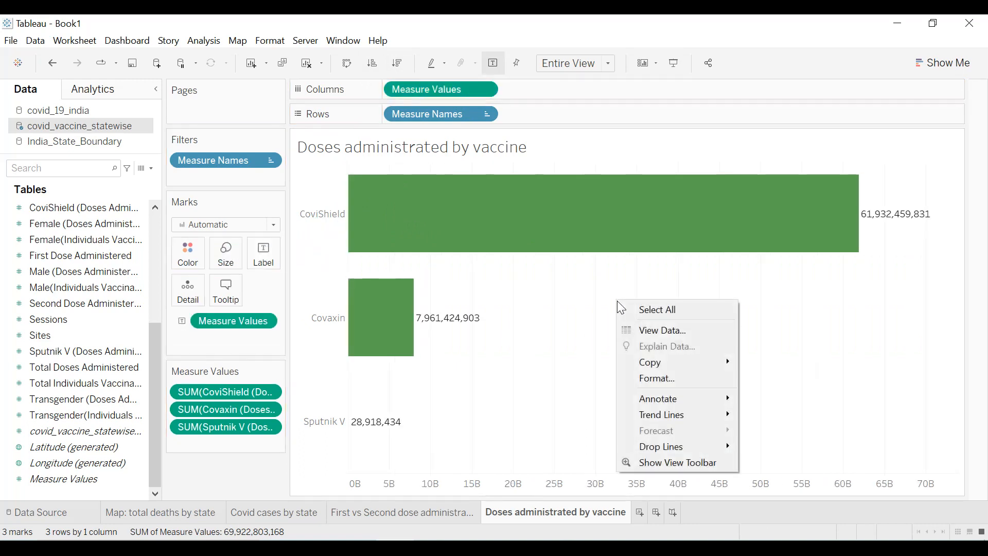
pyautogui.click(661, 378)
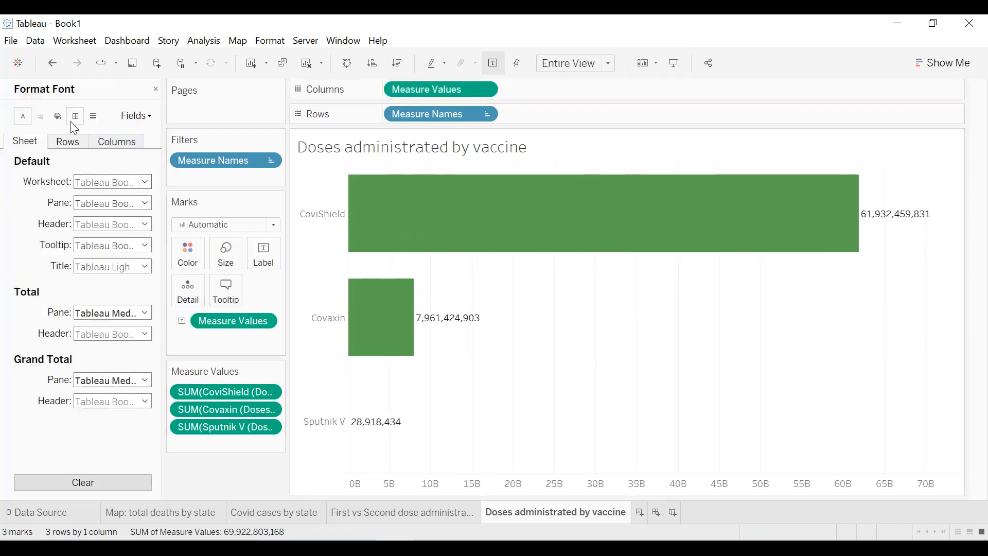
pyautogui.click(57, 116)
pyautogui.click(106, 181)
pyautogui.click(83, 231)
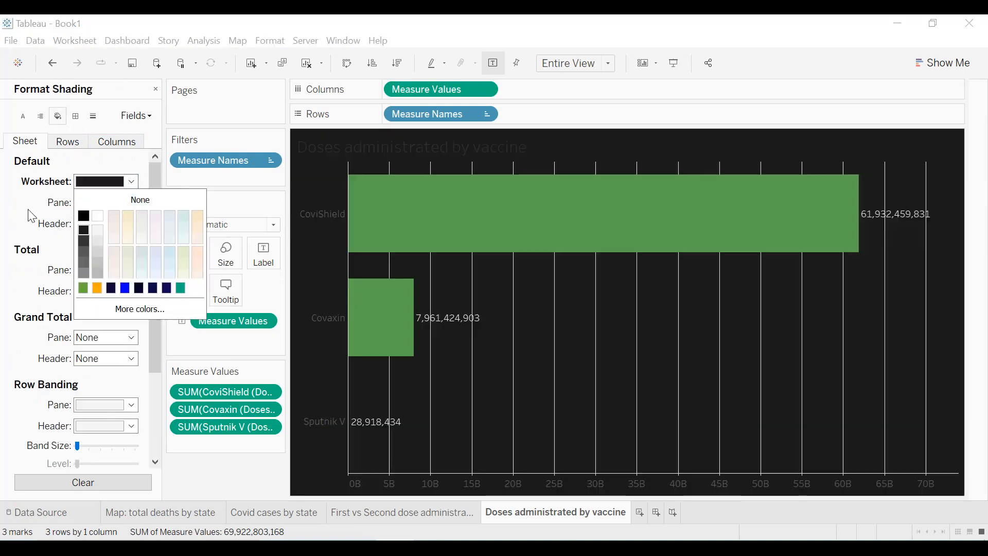
# - Remove the column grid lines from the vaccine chart
pyautogui.click(93, 116)
pyautogui.click(117, 141)
pyautogui.click(112, 182)
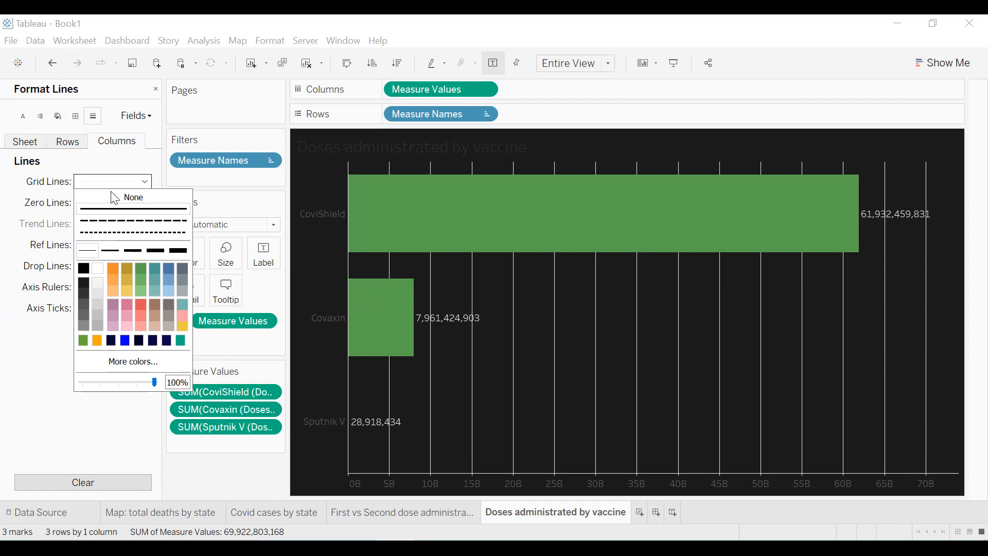
pyautogui.click(116, 199)
# - Make the default worksheet font bold and white
pyautogui.click(23, 116)
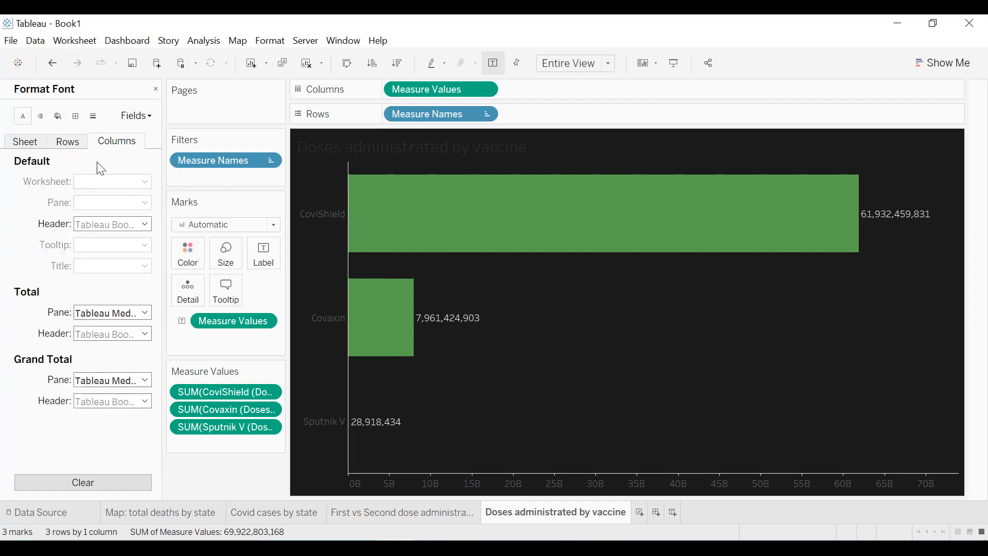
pyautogui.click(26, 142)
pyautogui.click(106, 182)
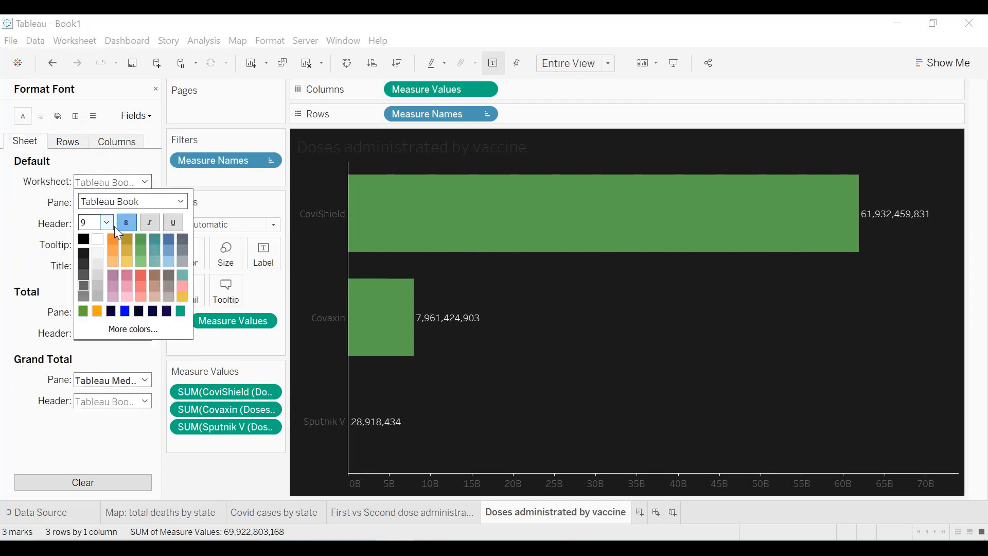
pyautogui.click(106, 225)
pyautogui.click(101, 260)
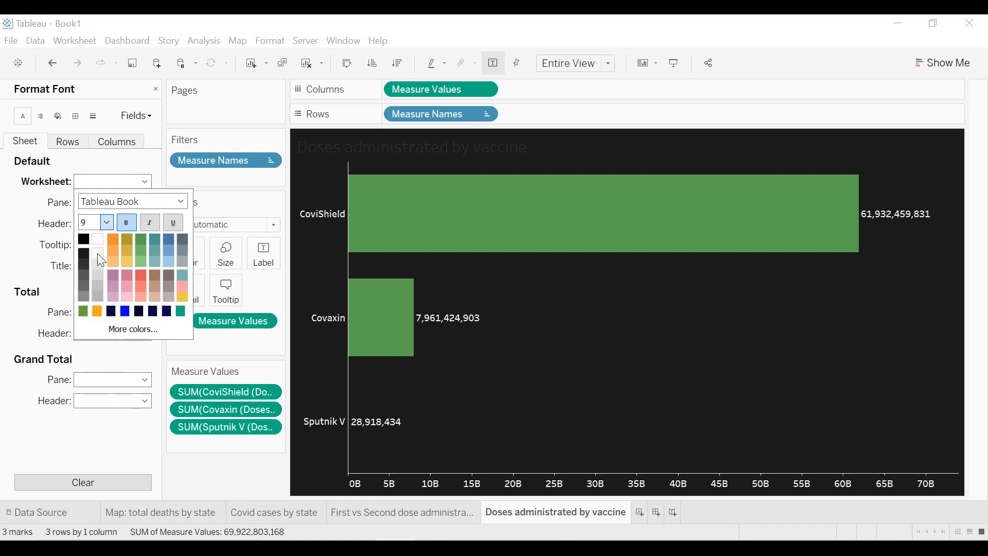
pyautogui.click(27, 215)
# - Set the sheet's default cell, pane and header borders to white lines
pyautogui.click(75, 117)
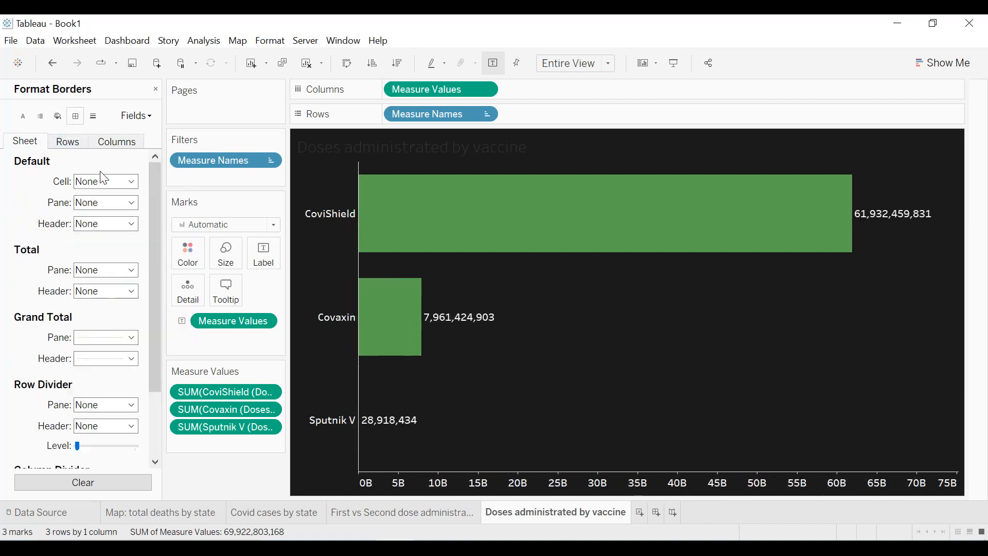
pyautogui.click(103, 180)
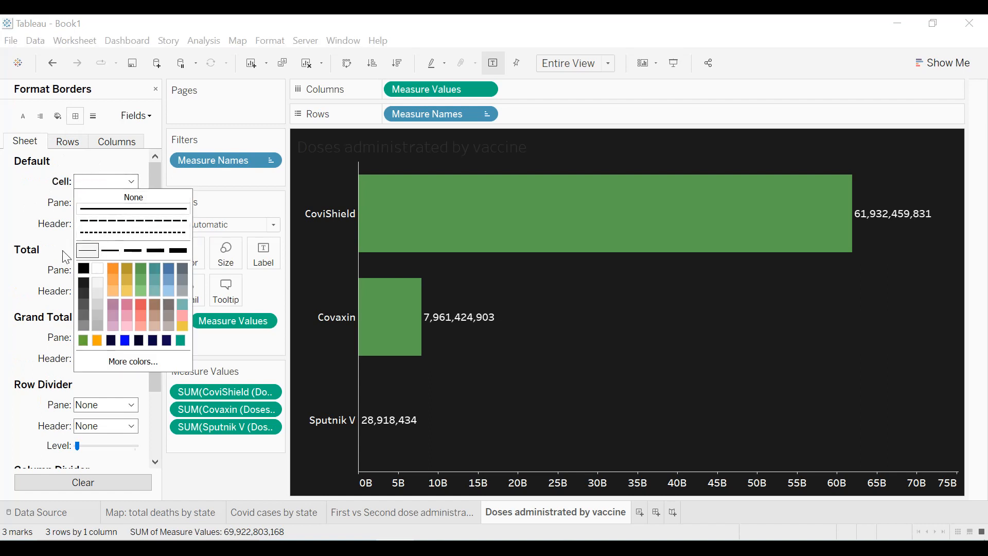
pyautogui.click(98, 269)
pyautogui.click(106, 202)
pyautogui.click(99, 295)
pyautogui.click(107, 224)
pyautogui.click(101, 312)
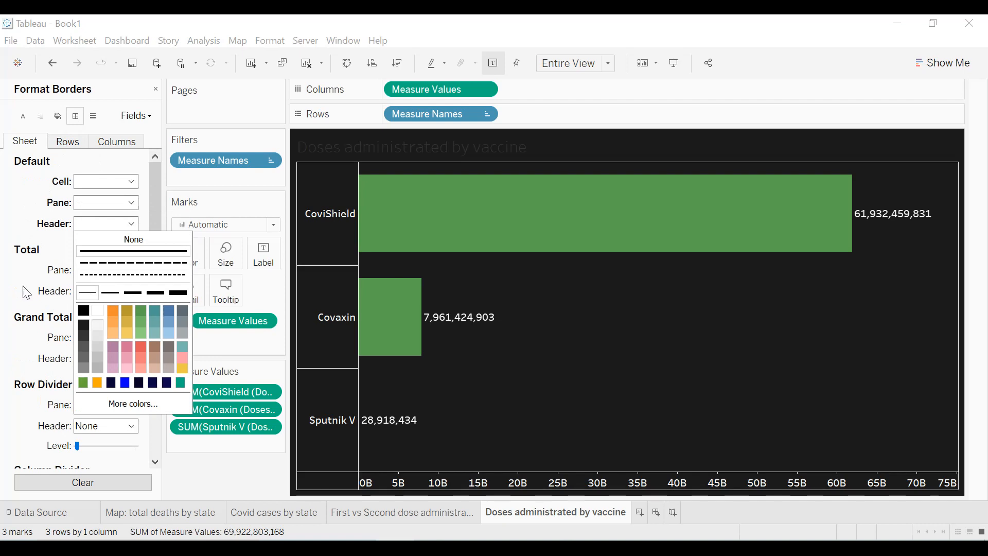
# - Set the row divider's pane border to white for the sheet
pyautogui.scroll(-3, 22, 287)
pyautogui.click(104, 317)
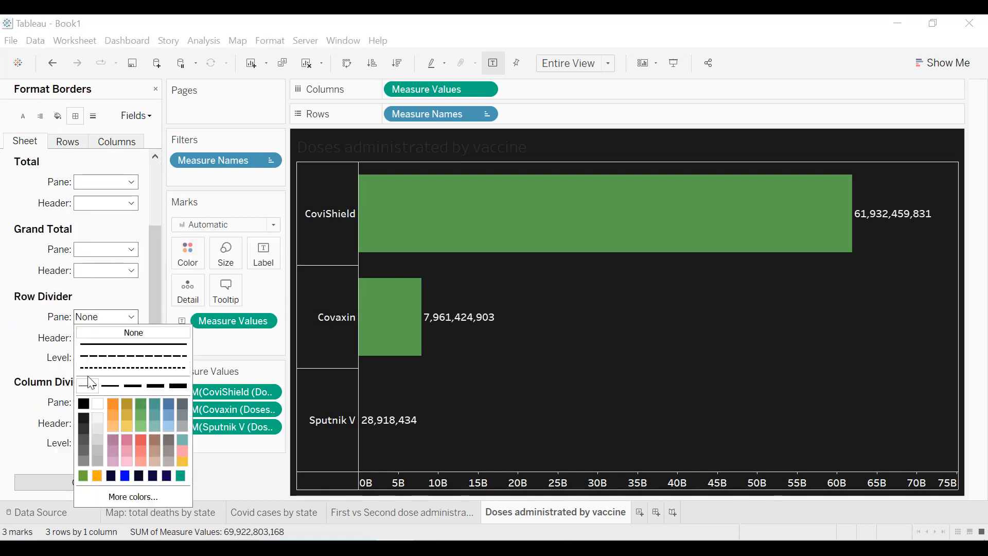
pyautogui.click(98, 403)
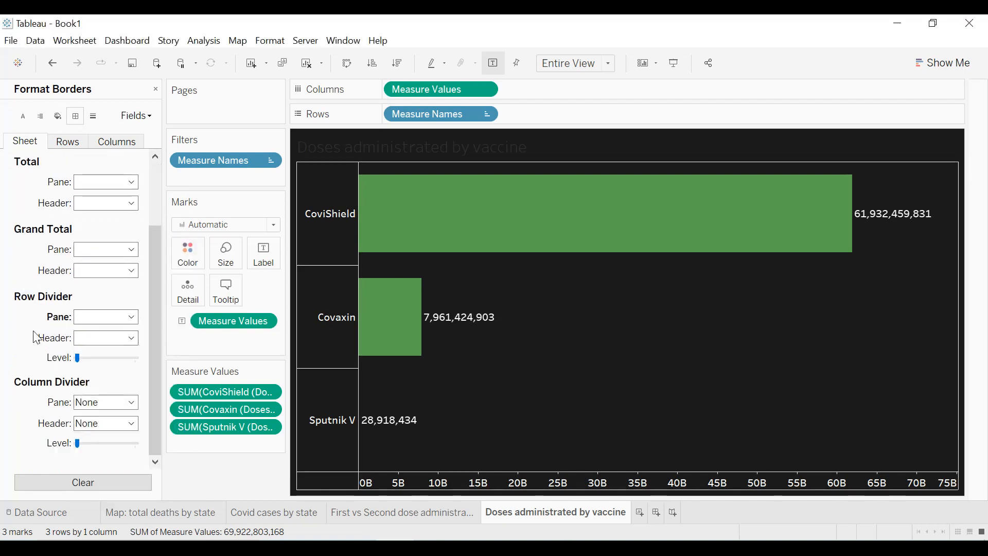
pyautogui.click(104, 403)
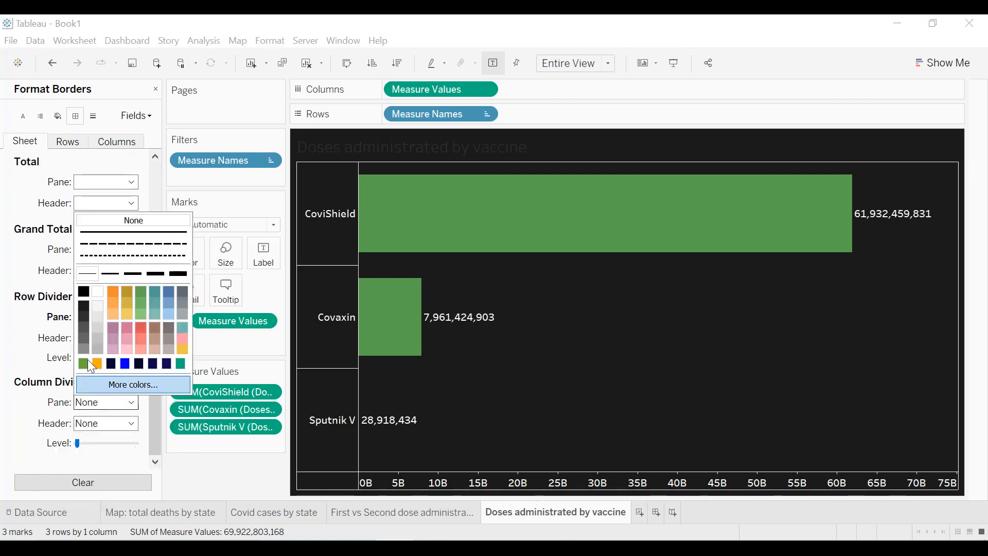
pyautogui.click(22, 291)
pyautogui.scroll(3, 13, 287)
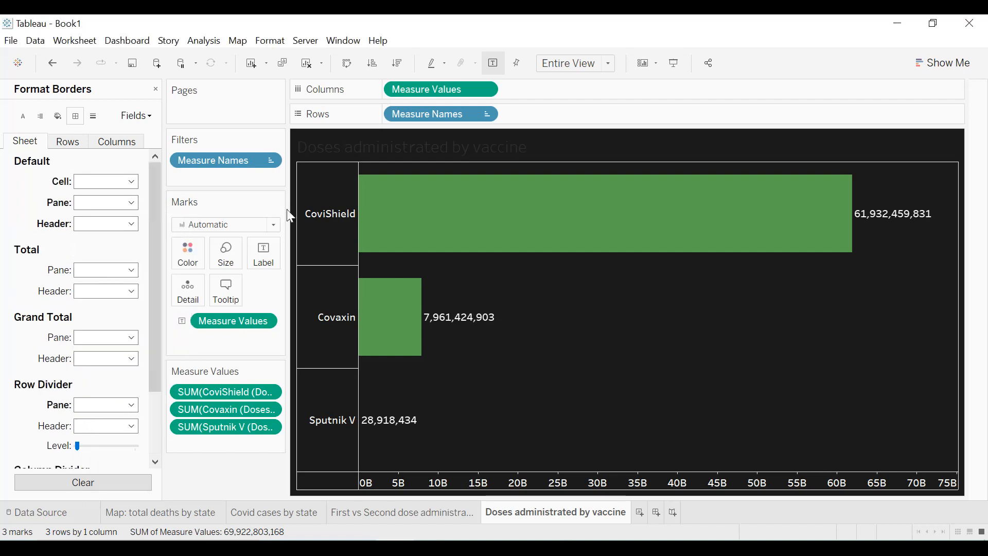
# - Format the vaccine sheet's title as bold, white and centered
pyautogui.doubleClick(472, 148)
pyautogui.click(508, 220)
pyautogui.click(587, 230)
pyautogui.click(450, 220)
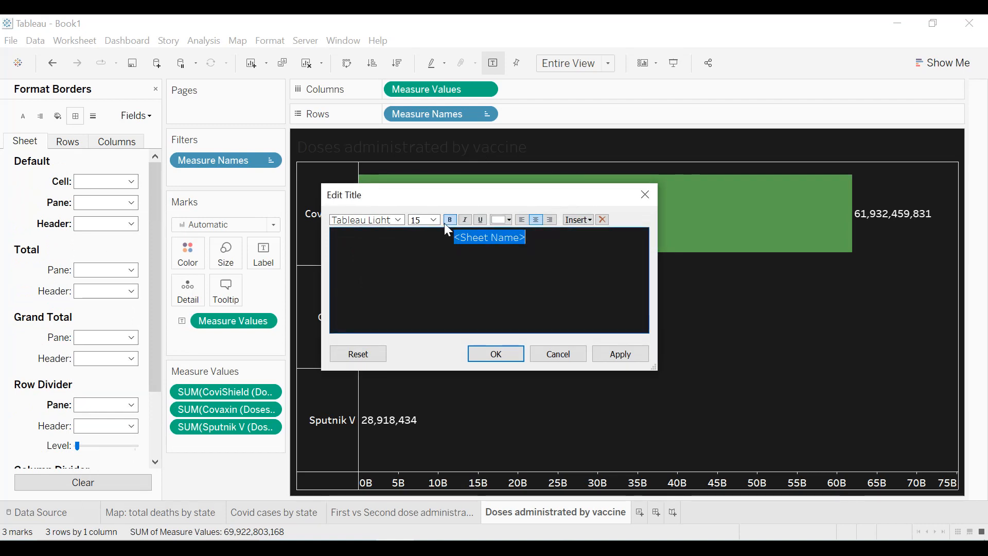
pyautogui.click(617, 360)
pyautogui.click(512, 353)
# - Add a solid white border around the title of the vaccine sheet
pyautogui.rightClick(575, 145)
pyautogui.click(600, 208)
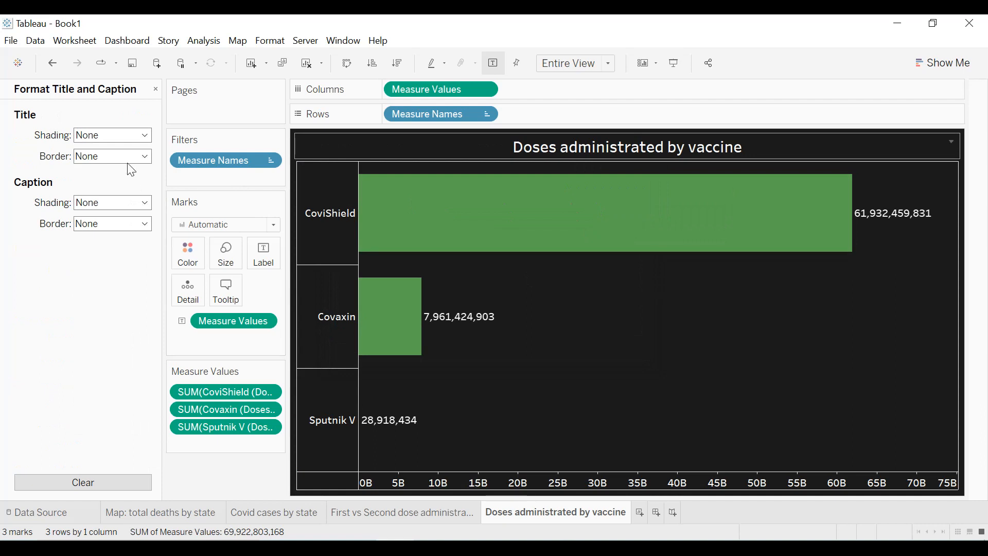
pyautogui.click(113, 156)
pyautogui.click(87, 226)
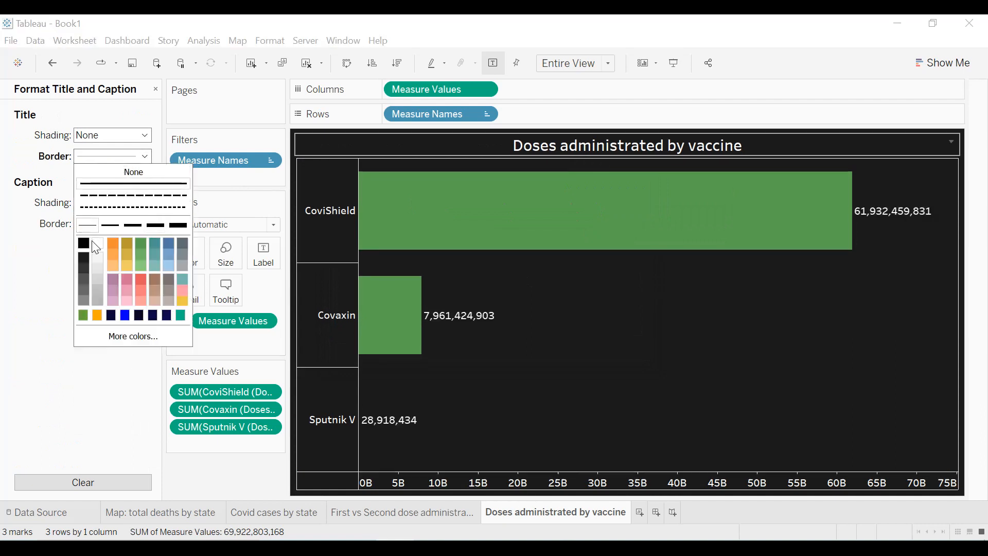
pyautogui.click(10, 232)
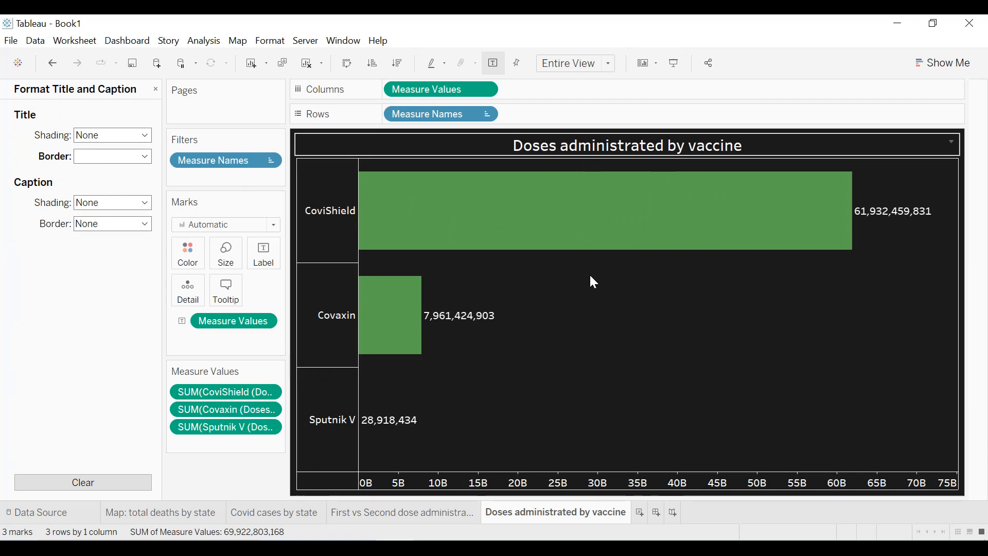
pyautogui.click(546, 387)
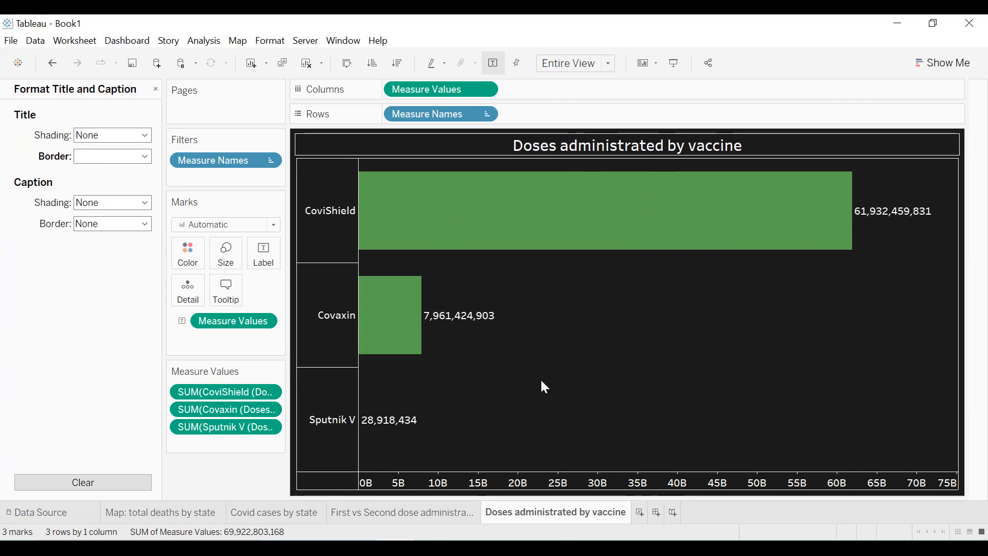
# - Add a new worksheet and connect the AgeGroupDetails.csv text file as another data source, collapsing its table details
pyautogui.click(642, 514)
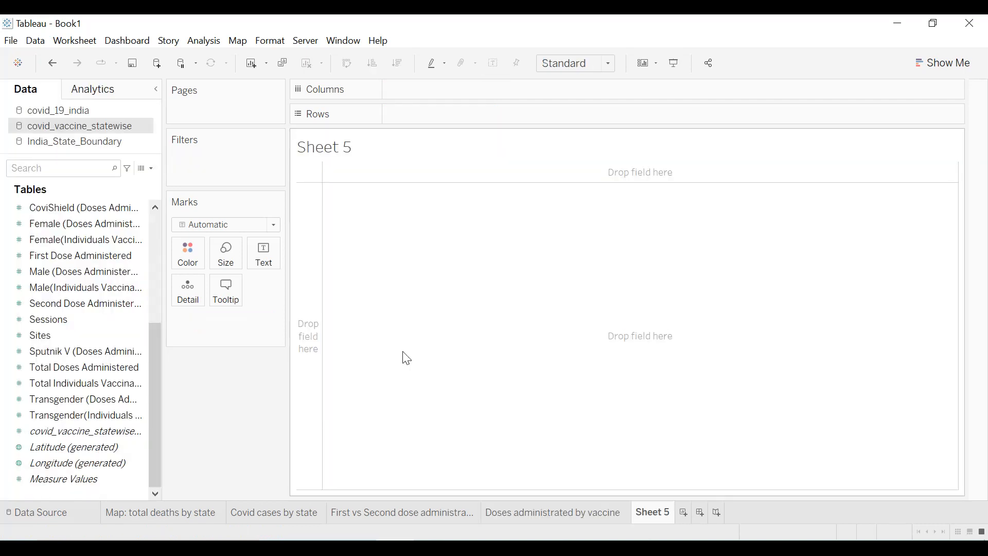
pyautogui.click(33, 43)
pyautogui.click(46, 61)
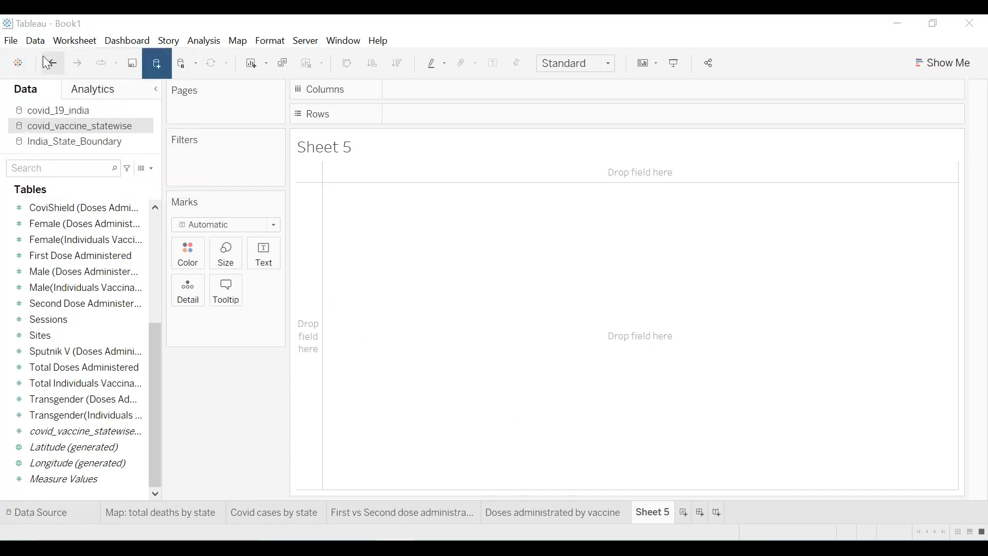
pyautogui.click(190, 289)
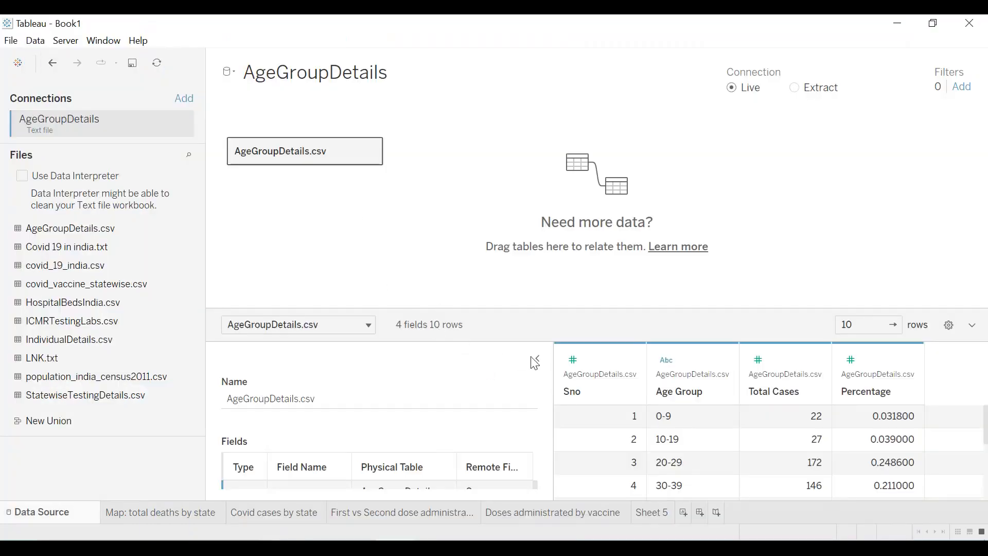
pyautogui.click(534, 359)
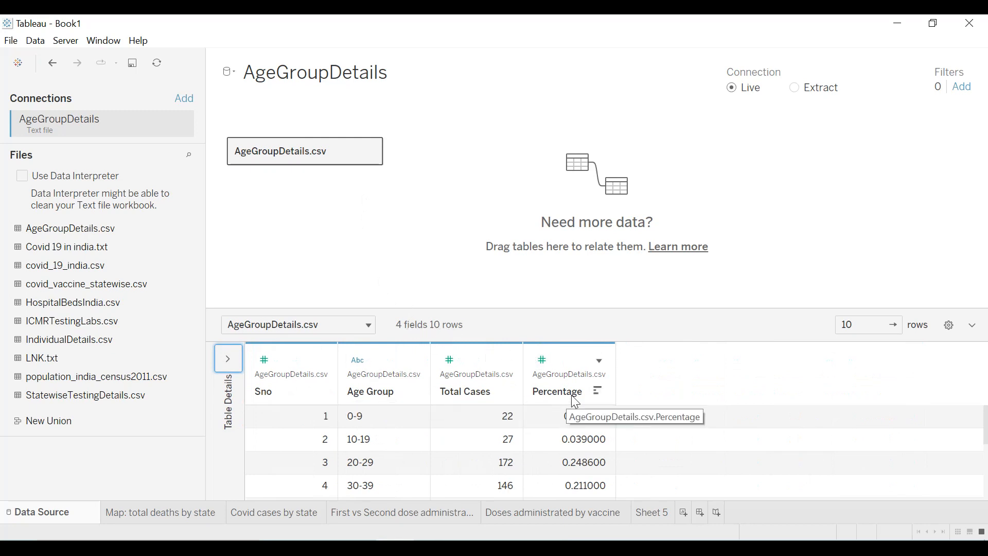
# - Rename Sheet 5 as Age Group Details
pyautogui.click(651, 513)
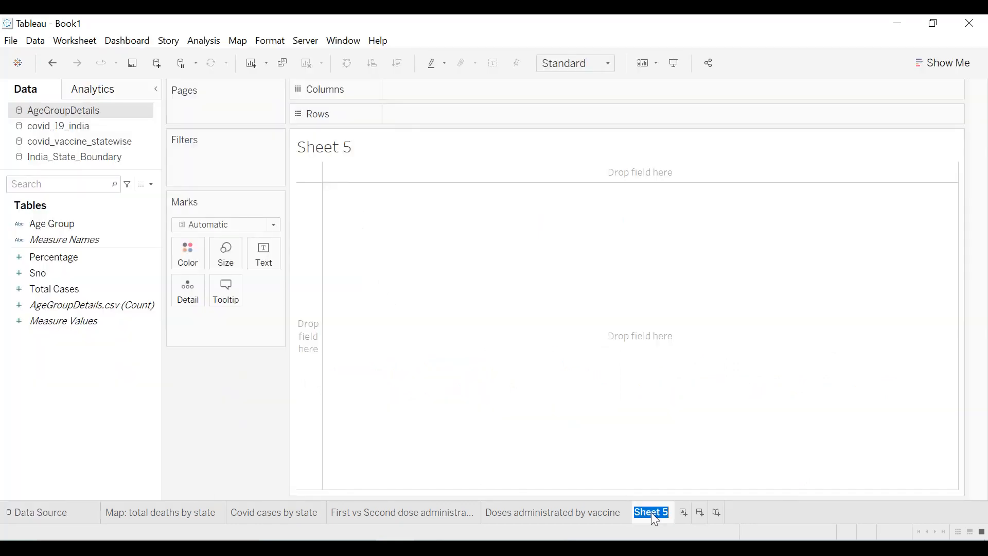
pyautogui.write('Age Group')
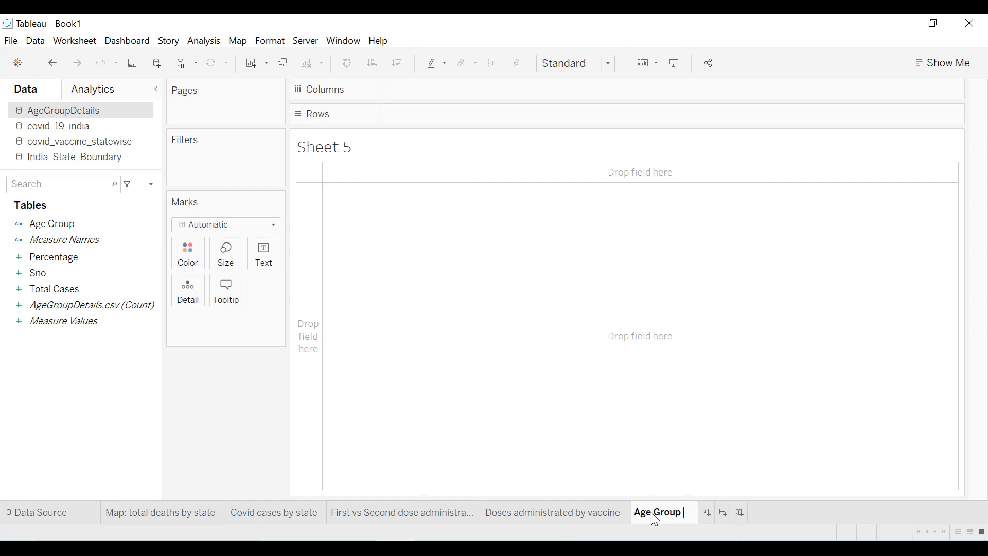
pyautogui.write(' Details')
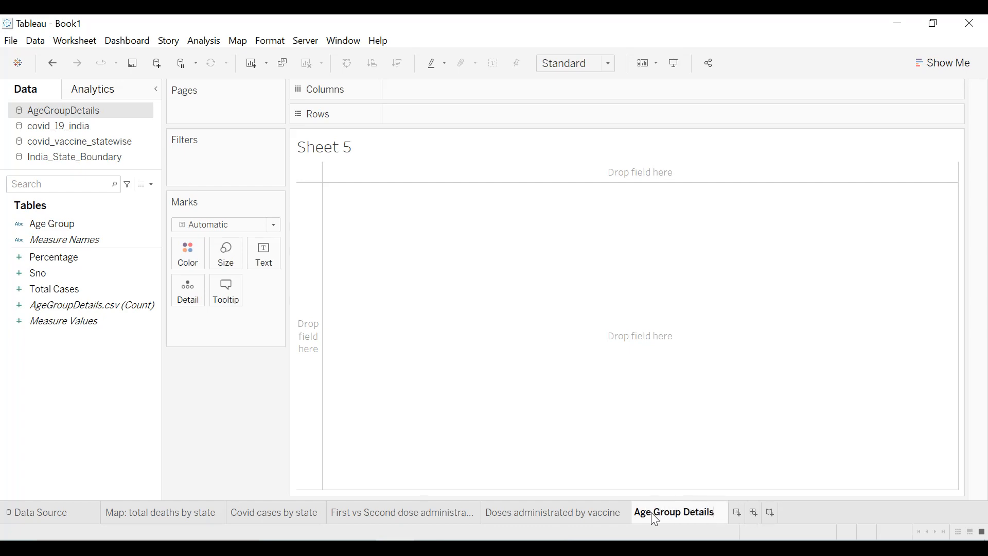
pyautogui.press('Return')
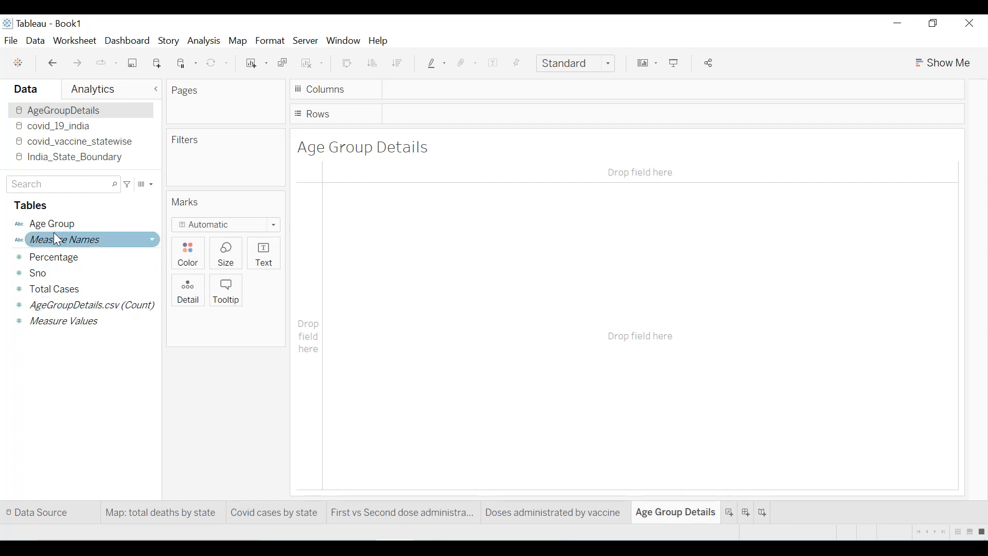
# - Color the marks by Age Group and change the mark type to Pie
pyautogui.moveTo(51, 224); pyautogui.dragTo(180, 255)
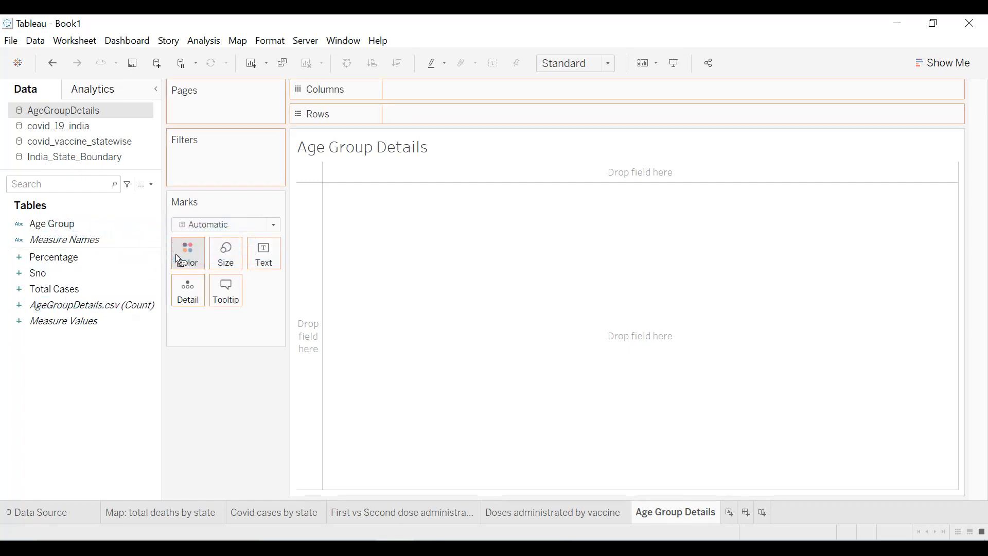
pyautogui.click(235, 231)
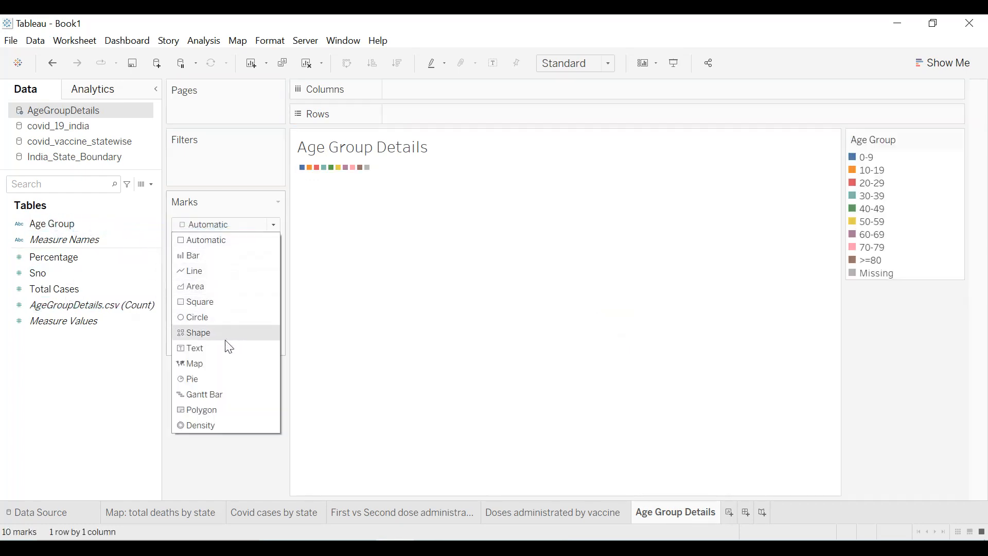
pyautogui.click(214, 377)
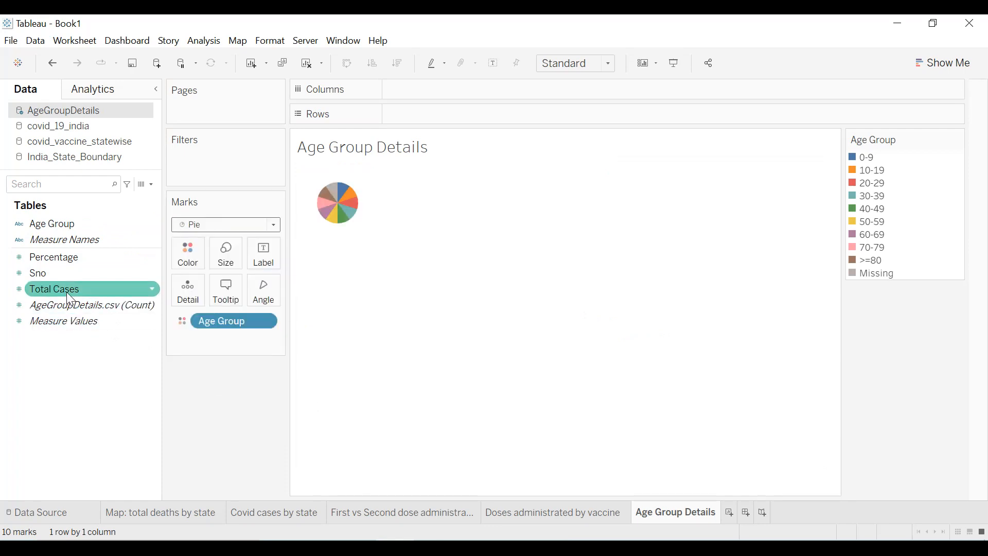
# - Assign Total Cases to the pie's size and enlarge the chart's cell in width and height
pyautogui.moveTo(67, 291); pyautogui.dragTo(232, 260)
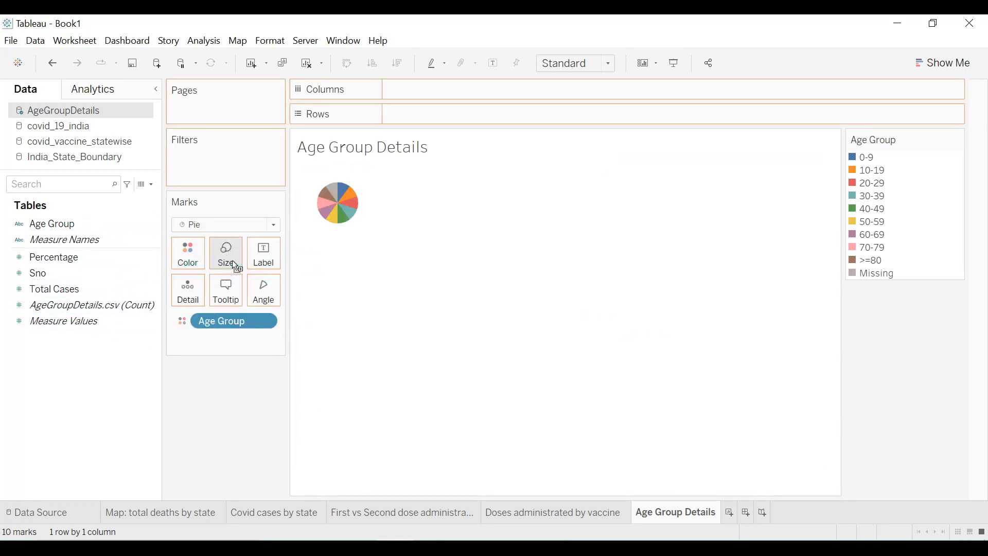
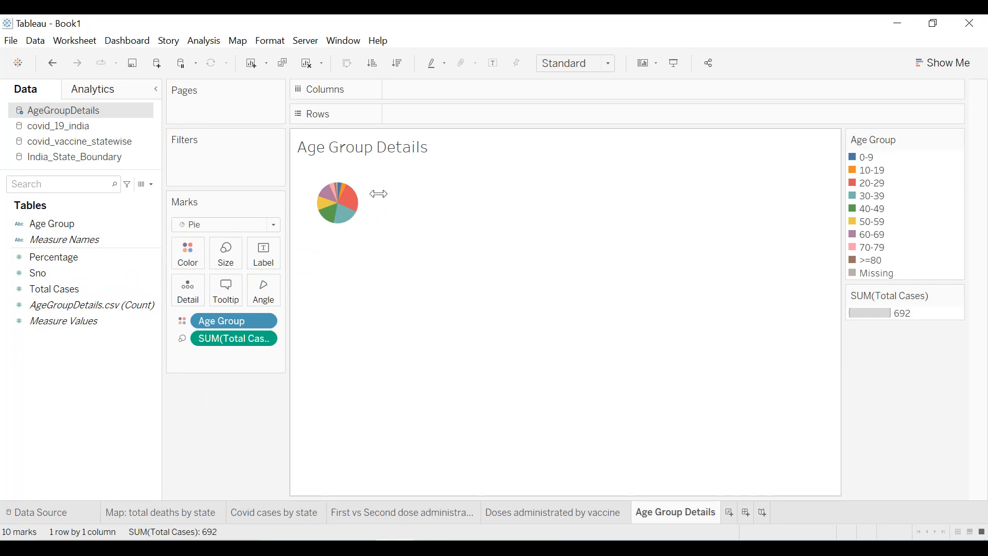
pyautogui.moveTo(415, 194); pyautogui.dragTo(472, 198)
pyautogui.moveTo(404, 244); pyautogui.dragTo(404, 295)
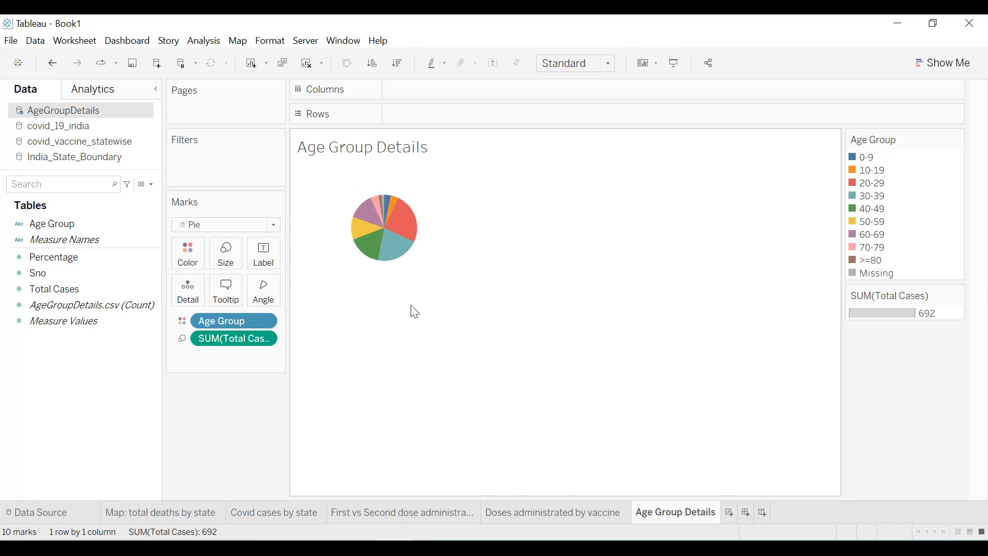
# - Add a placeholder measure of 0 to the rows and duplicate it to produce two pies
pyautogui.doubleClick(417, 121)
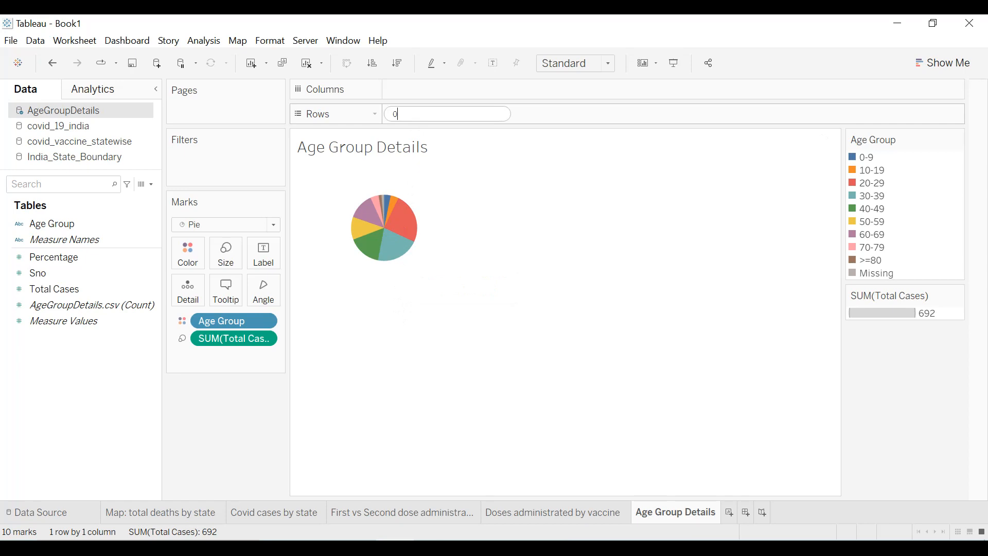
pyautogui.write('0')
pyautogui.press('Return')
pyautogui.moveTo(422, 112); pyautogui.dragTo(547, 120)
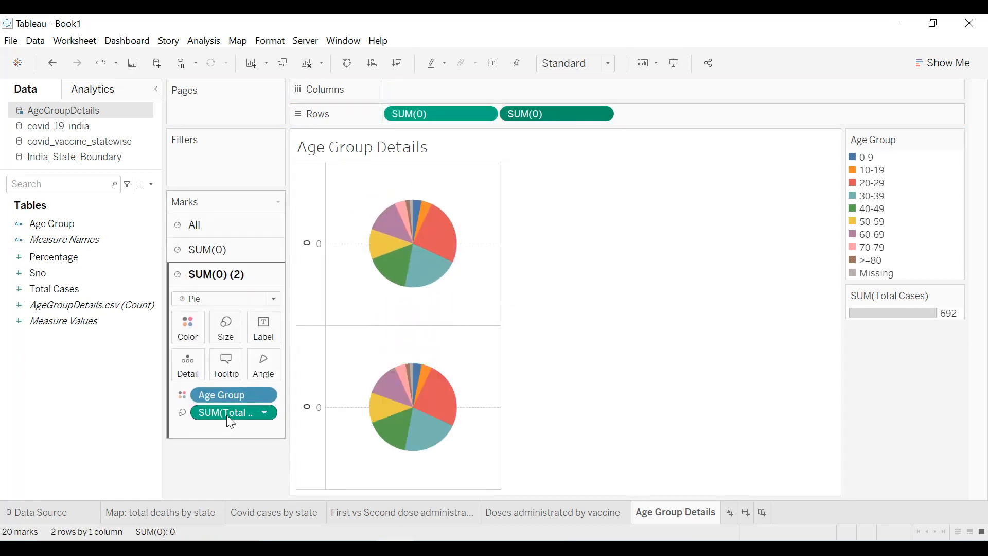
# - Remove Total Cases and Age Group from the second pie's marks and make that pie slightly smaller
pyautogui.moveTo(231, 423); pyautogui.dragTo(232, 443)
pyautogui.moveTo(226, 395); pyautogui.dragTo(232, 469)
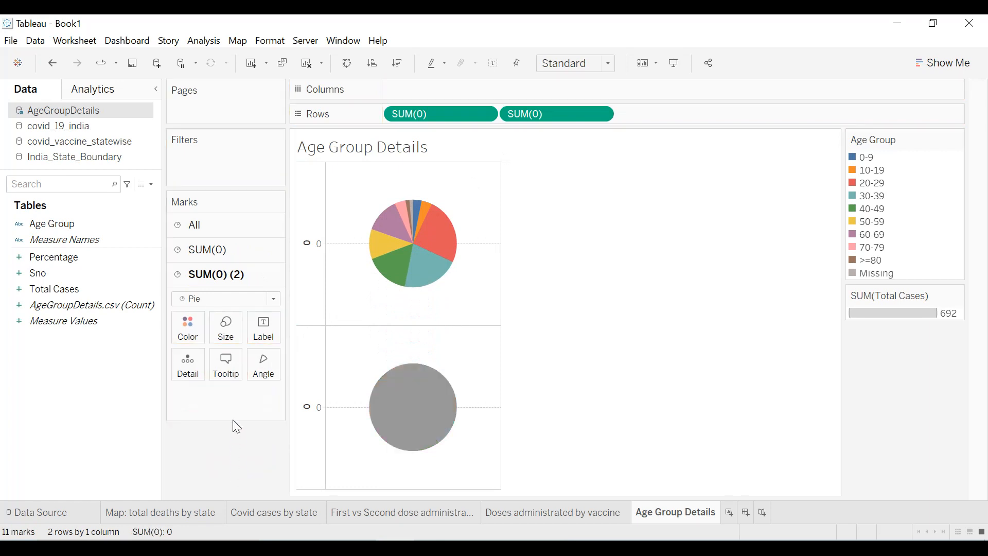
pyautogui.click(234, 343)
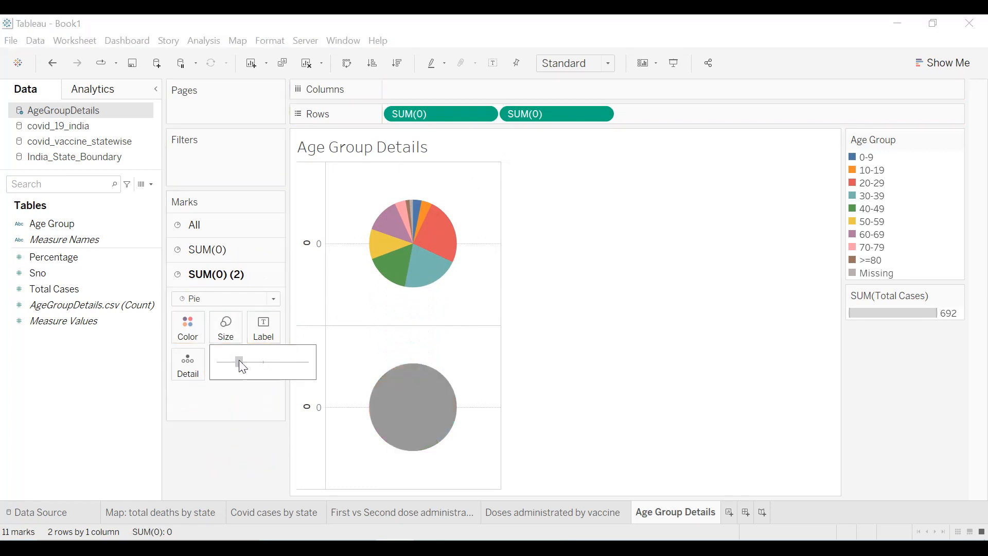
pyautogui.click(230, 253)
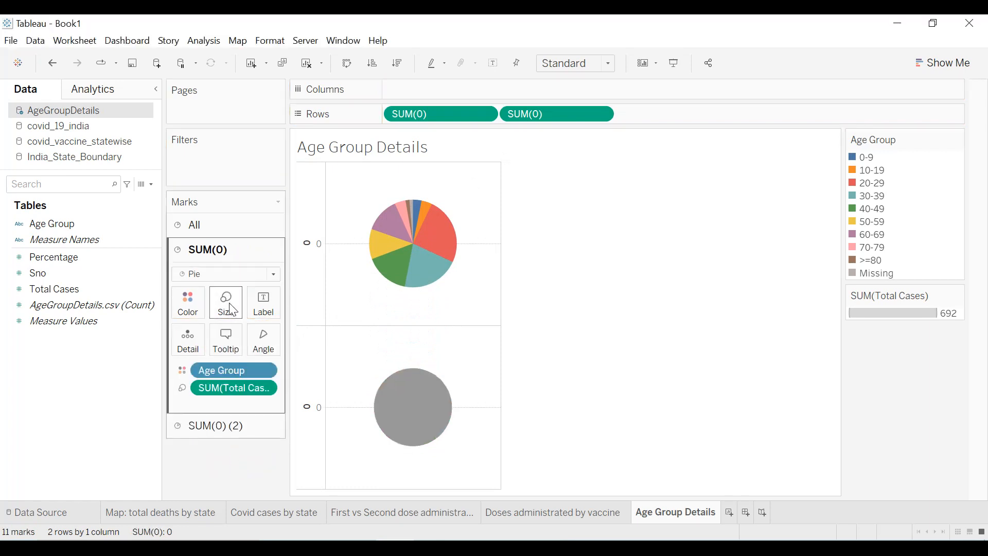
# - Enlarge the first pie, colored by Age Group, so it is larger than the second pie
pyautogui.click(231, 309)
pyautogui.moveTo(245, 335); pyautogui.dragTo(246, 338)
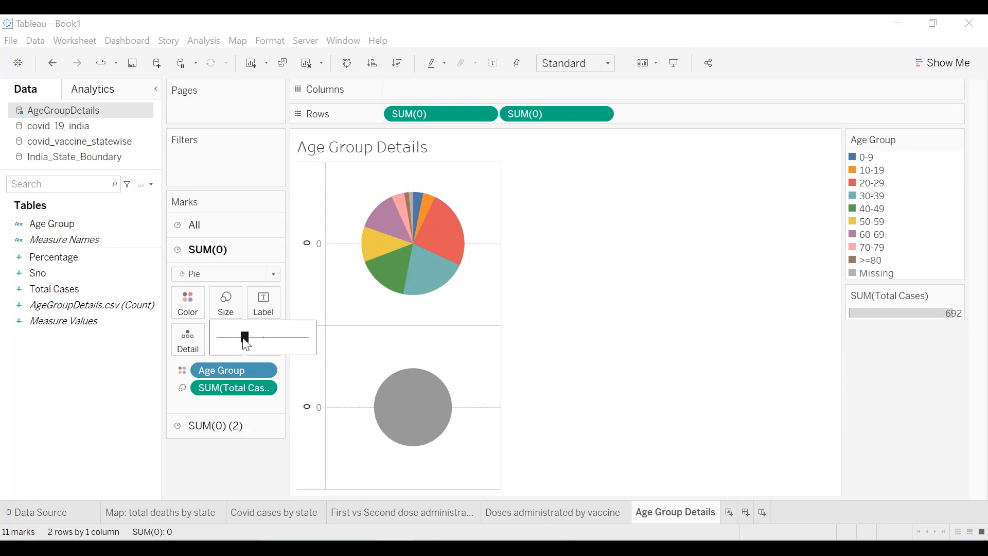
pyautogui.moveTo(247, 337); pyautogui.dragTo(247, 337)
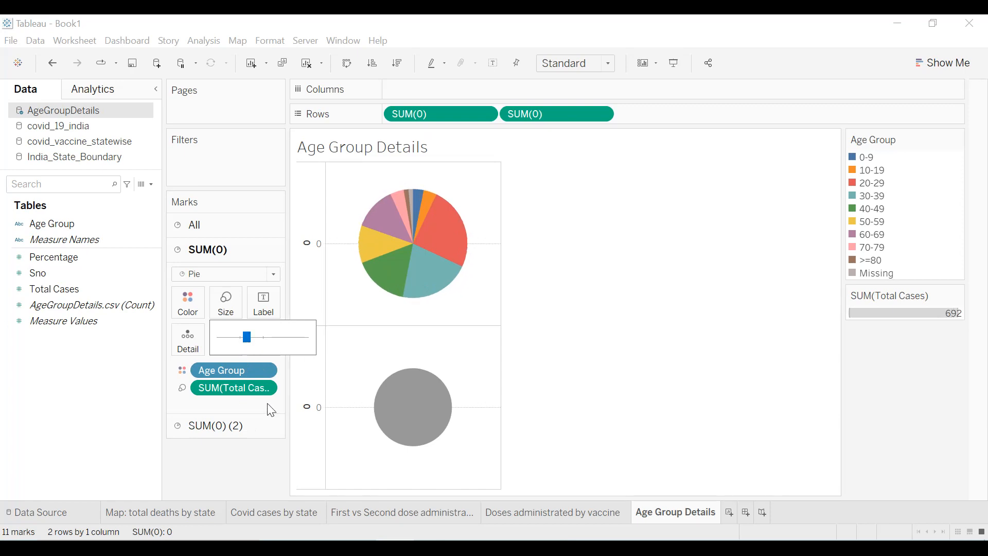
# - Combine the two pies on a dual axis and fit the chart to Entire View
pyautogui.click(601, 114)
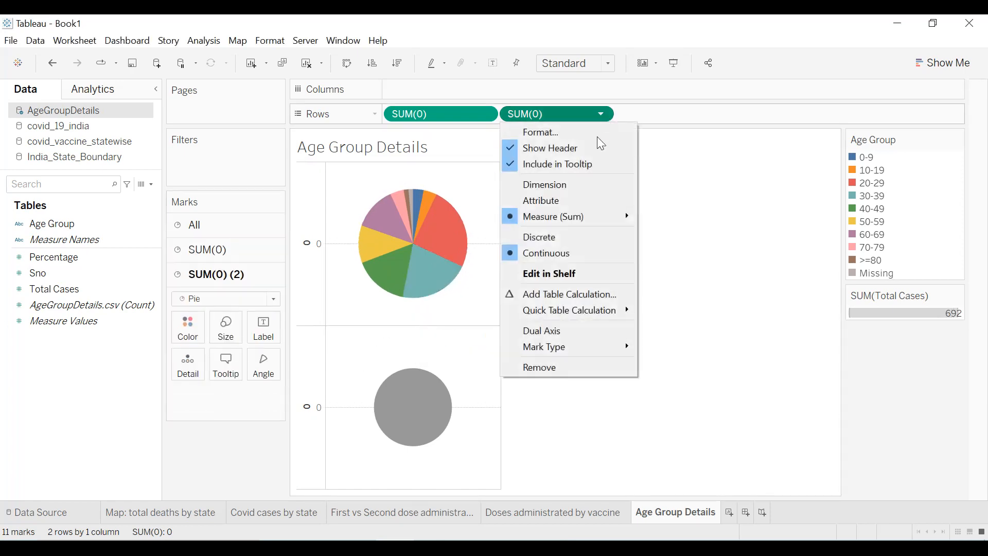
pyautogui.click(539, 338)
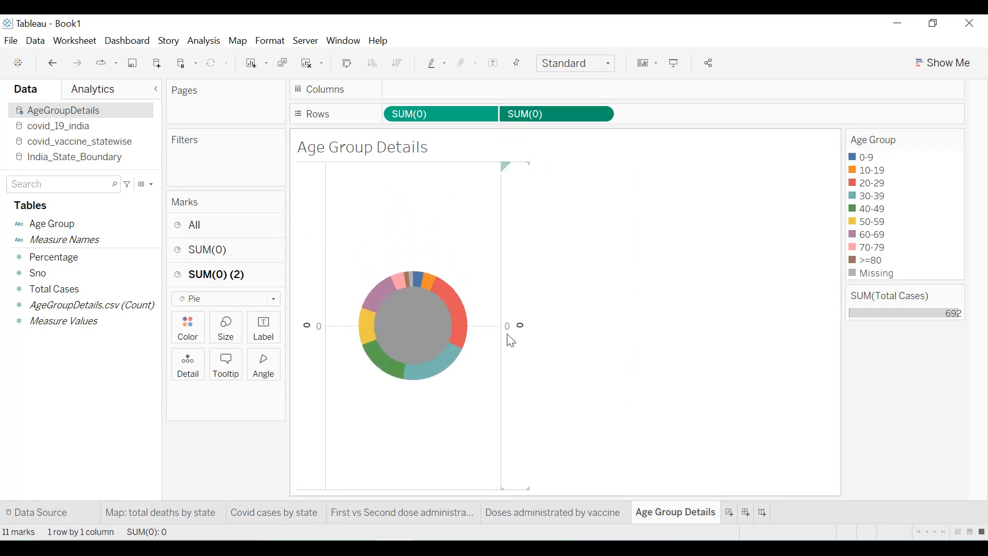
pyautogui.click(576, 62)
pyautogui.click(575, 119)
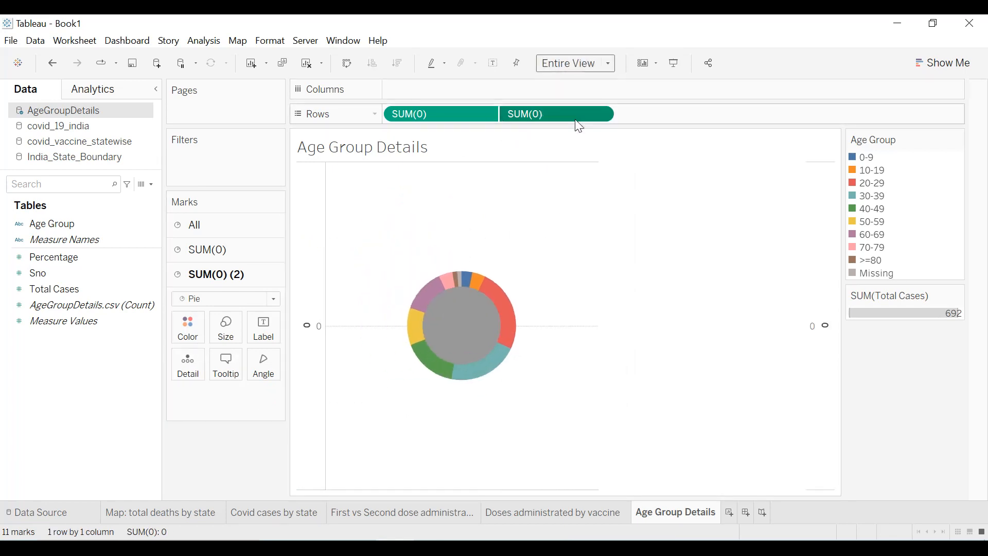
# - Label the first pie's slices with Age Group and Total Cases, showing Total Cases as percent of total
pyautogui.click(222, 250)
pyautogui.moveTo(221, 370); pyautogui.dragTo(265, 308)
pyautogui.moveTo(223, 391); pyautogui.dragTo(265, 309)
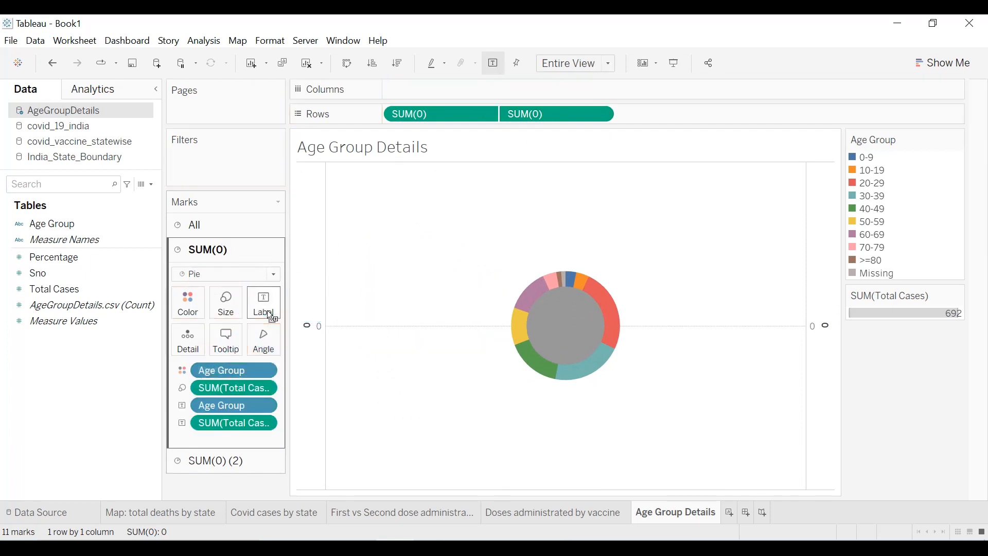
pyautogui.click(264, 424)
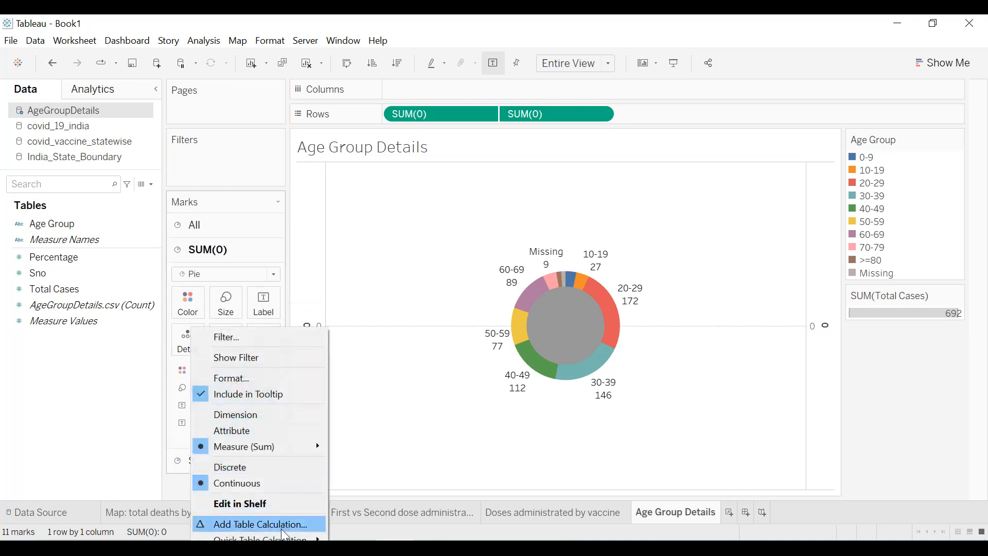
pyautogui.moveTo(282, 539)
pyautogui.click(390, 448)
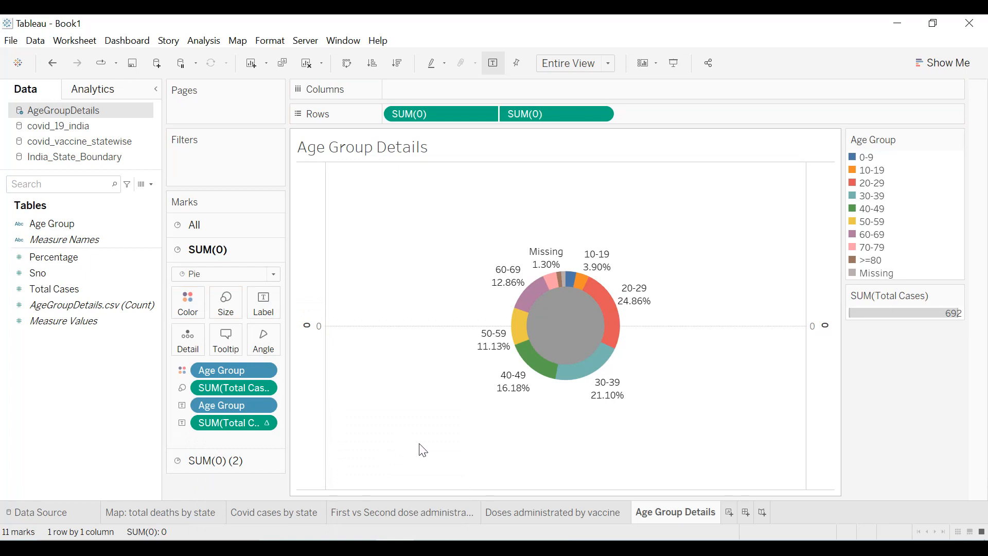
# - Hide the Age Group color legend and the Total Cases size legend
pyautogui.click(959, 140)
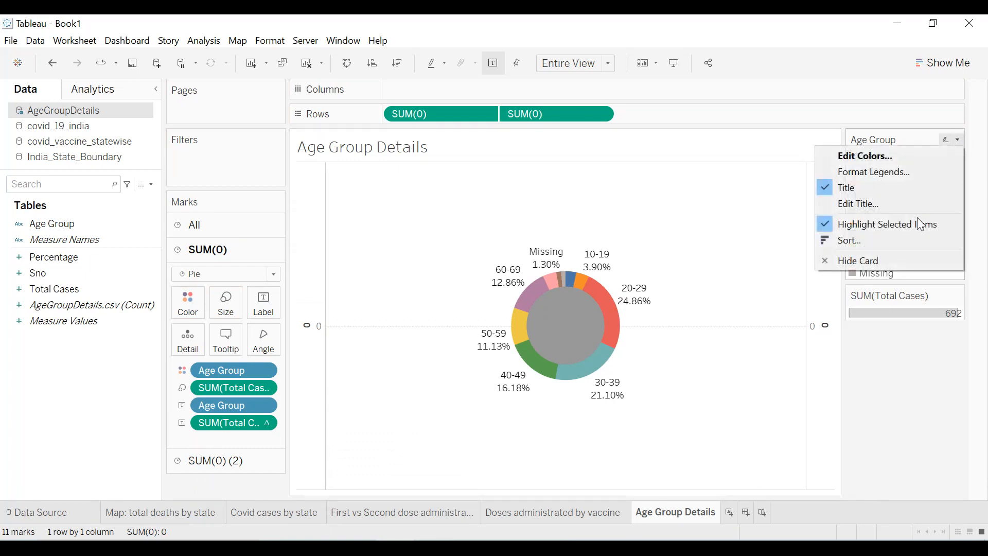
pyautogui.click(894, 258)
pyautogui.click(960, 140)
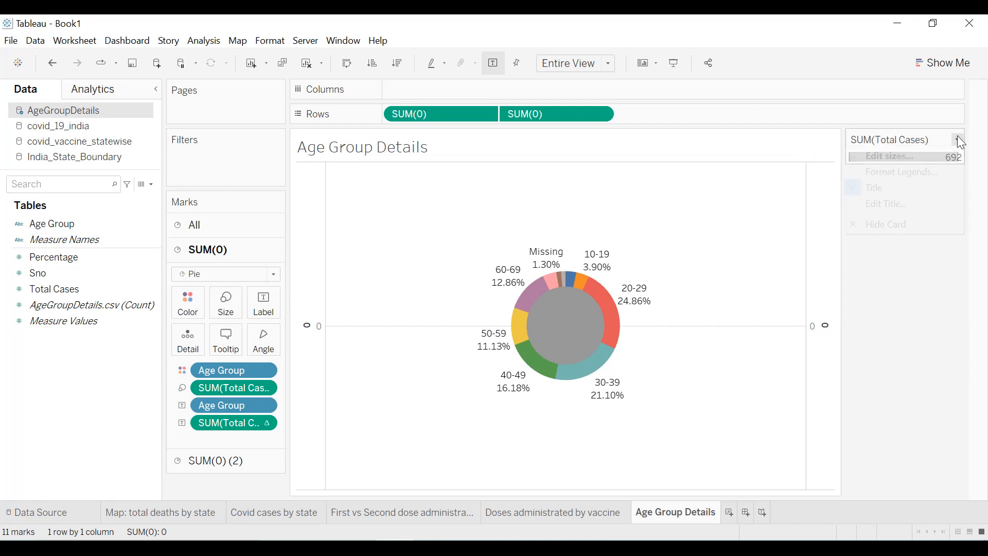
pyautogui.click(901, 224)
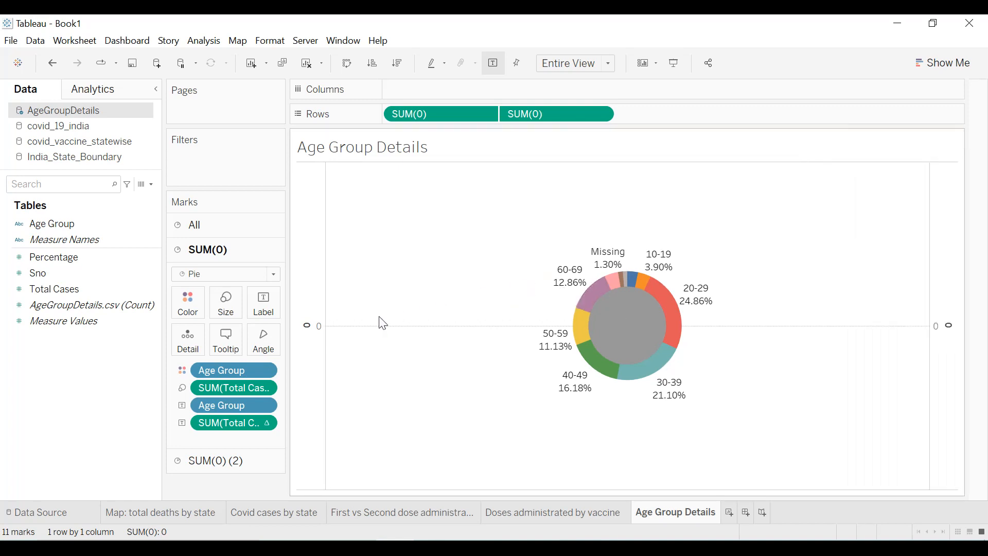
# - Clear the primary axis title and set its major tick marks to None
pyautogui.doubleClick(310, 324)
pyautogui.doubleClick(346, 384)
pyautogui.press('BackSpace')
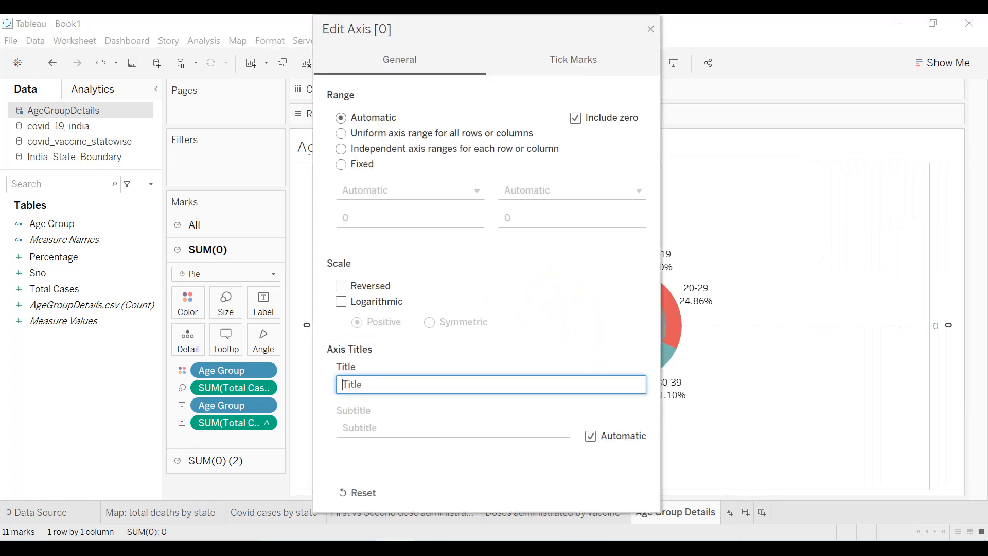
pyautogui.click(575, 60)
pyautogui.click(341, 149)
pyautogui.click(652, 30)
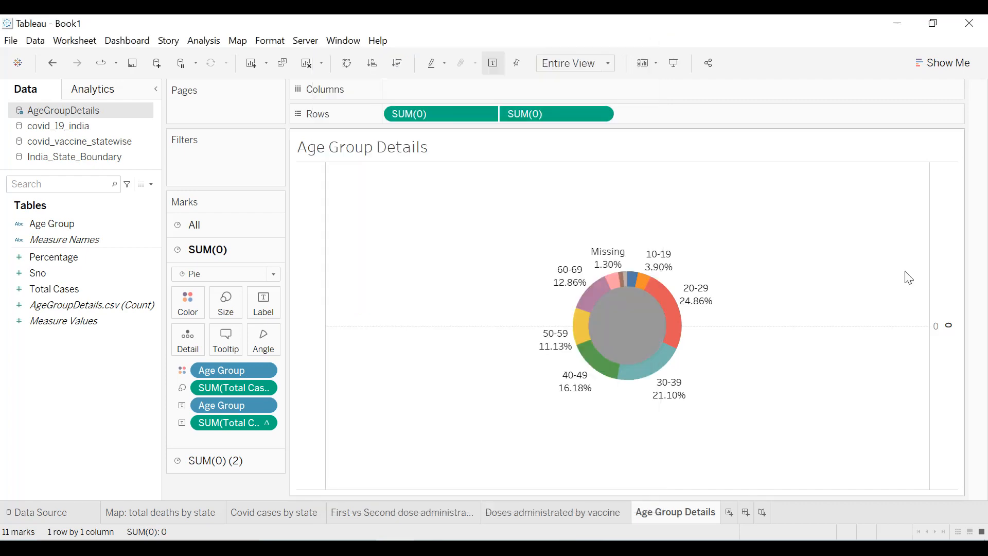
# - Clear the secondary axis title and set its major tick marks to None
pyautogui.doubleClick(940, 303)
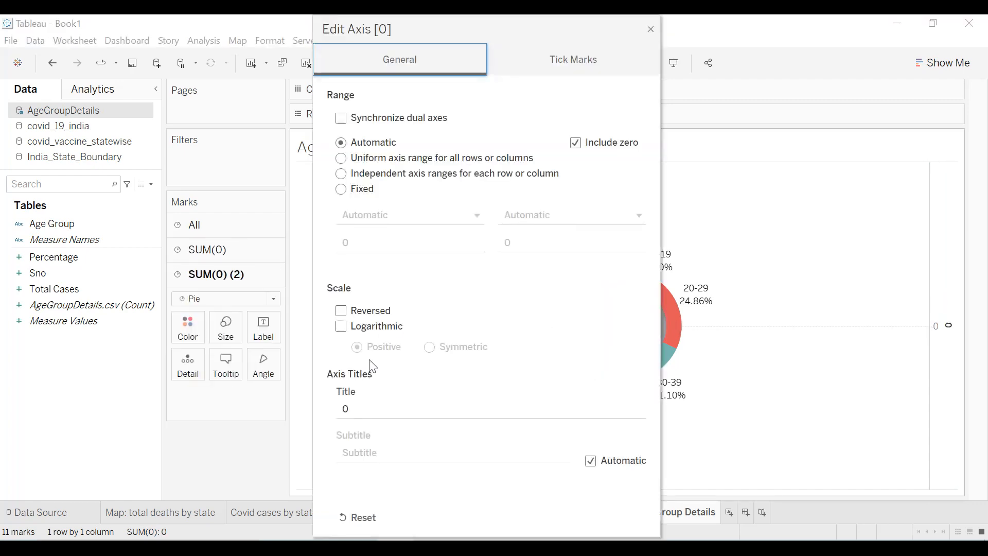
pyautogui.click(599, 59)
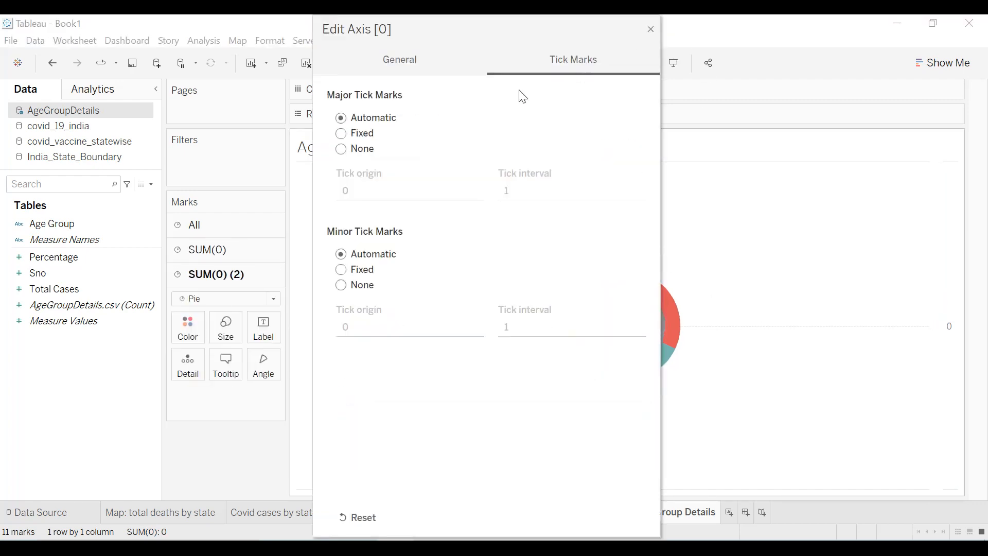
pyautogui.click(356, 148)
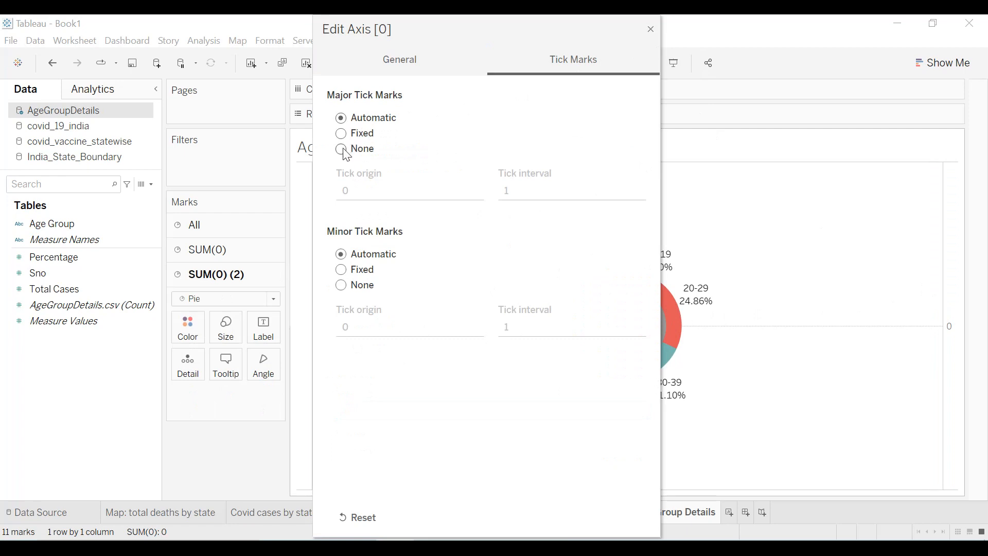
pyautogui.click(650, 29)
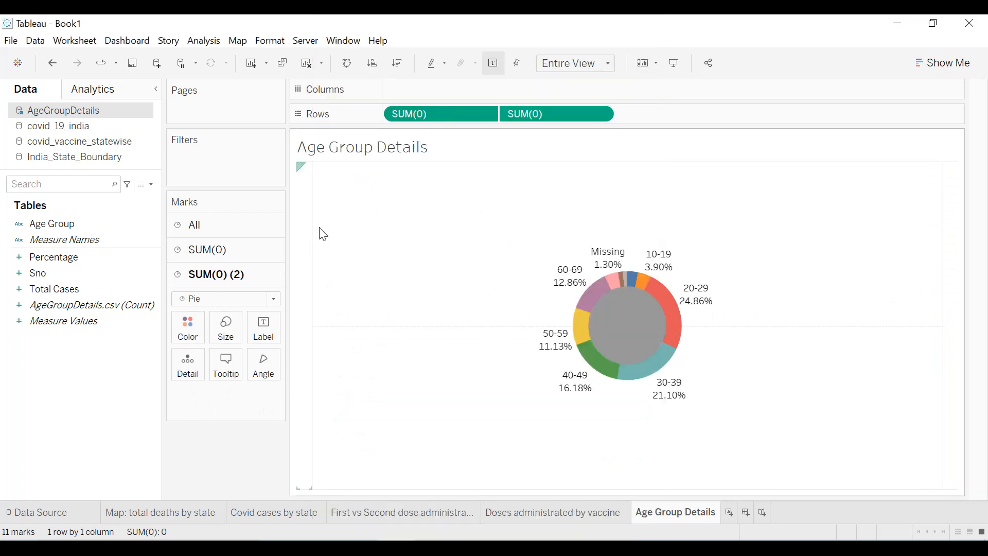
# - Shade the worksheet background near-black and color the inner pie the same shade to form a donut hole
pyautogui.click(263, 40)
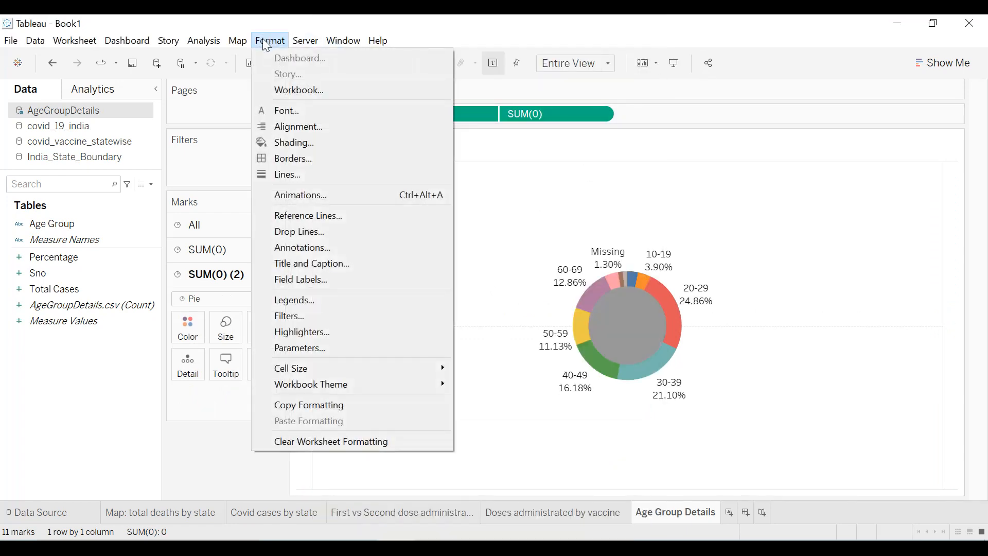
pyautogui.click(293, 148)
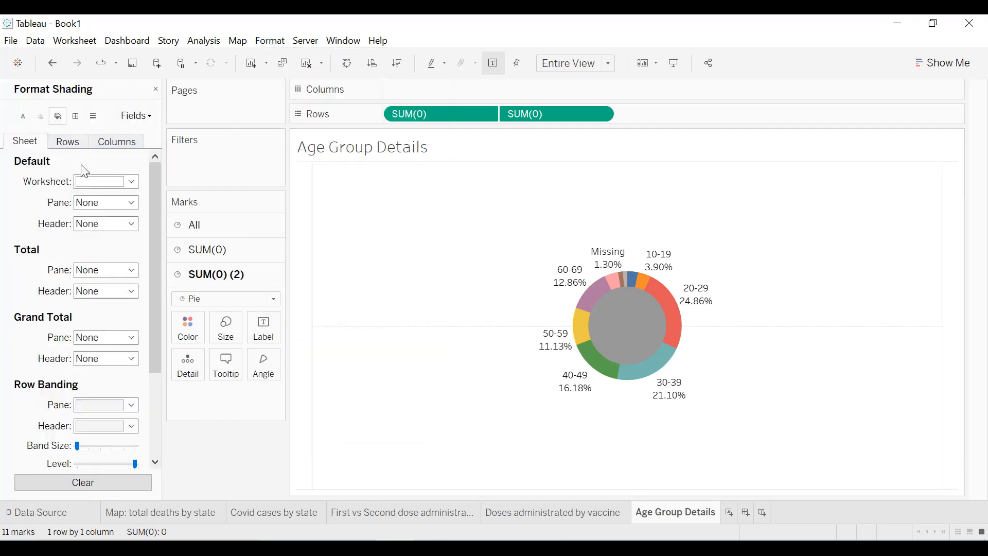
pyautogui.click(106, 181)
pyautogui.click(85, 231)
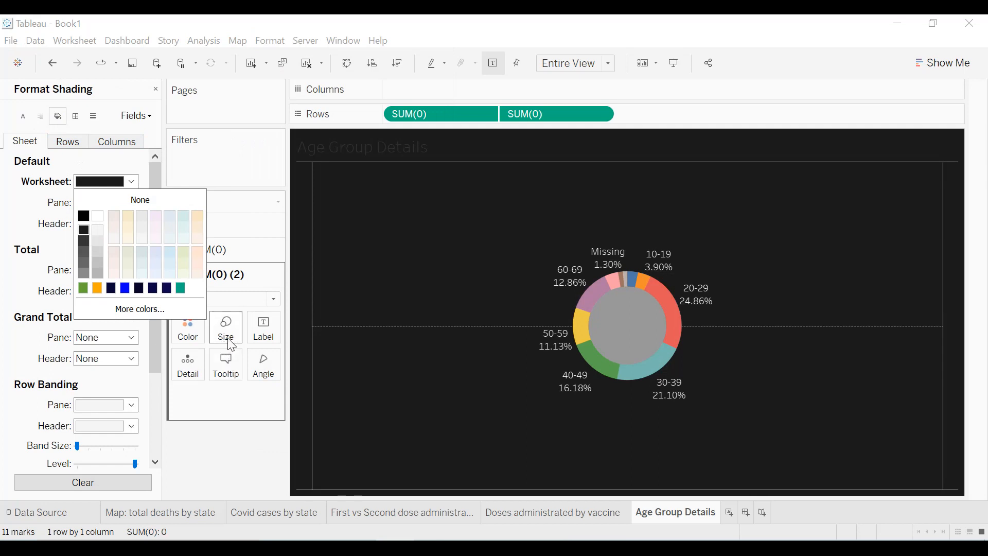
pyautogui.click(192, 337)
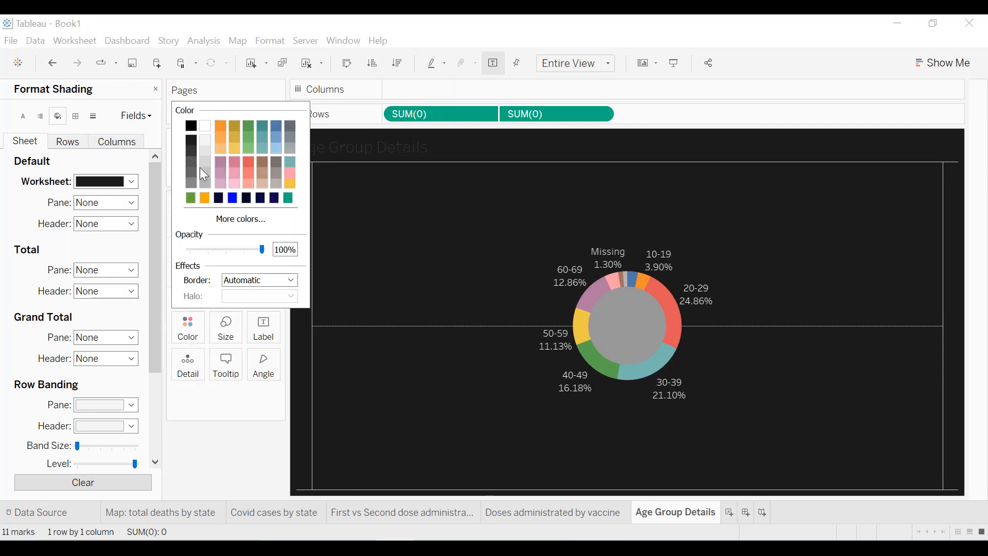
pyautogui.click(194, 140)
pyautogui.click(409, 231)
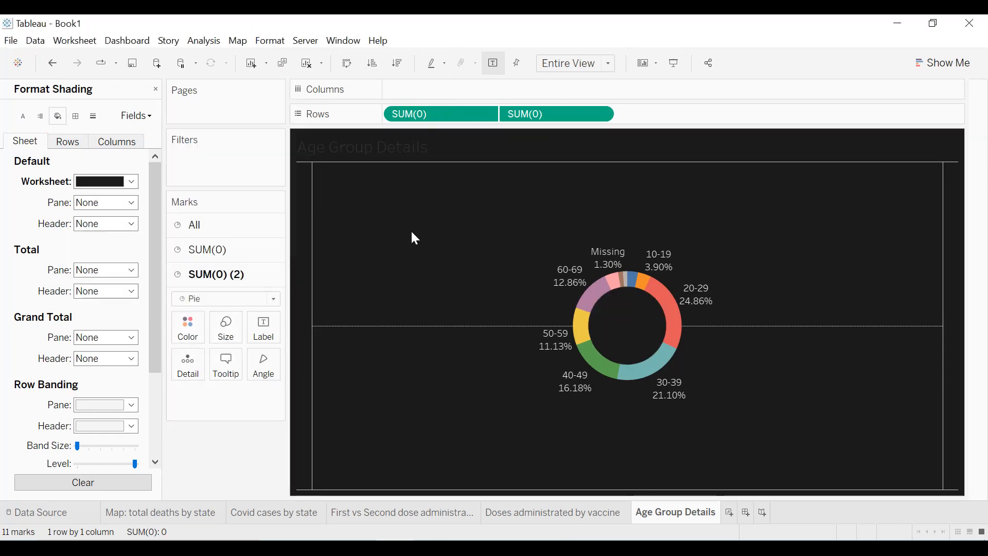
# - Set the worksheet's zero lines to None
pyautogui.click(94, 122)
pyautogui.click(92, 201)
pyautogui.click(104, 223)
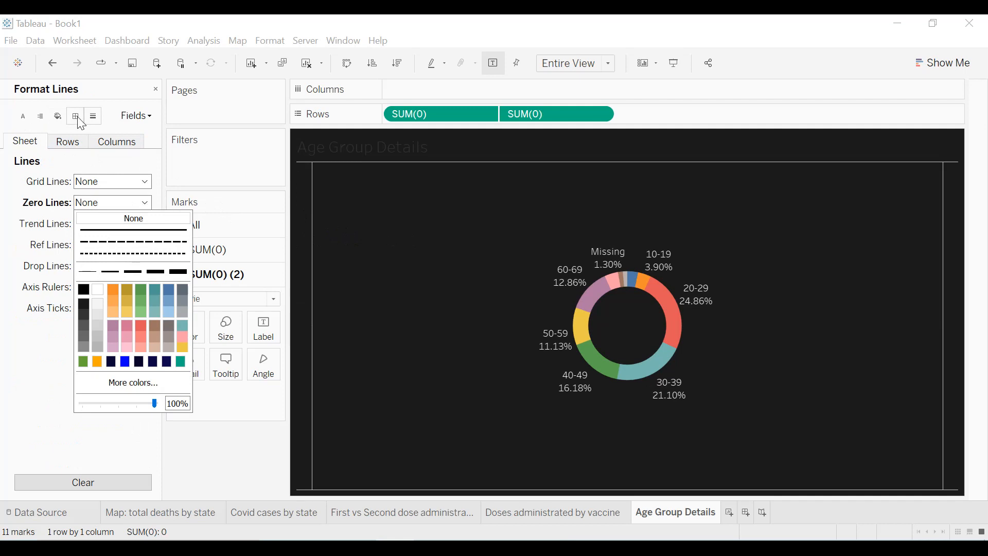
# - Give the worksheet's default header a thin, light-colored border
pyautogui.click(78, 117)
pyautogui.click(93, 224)
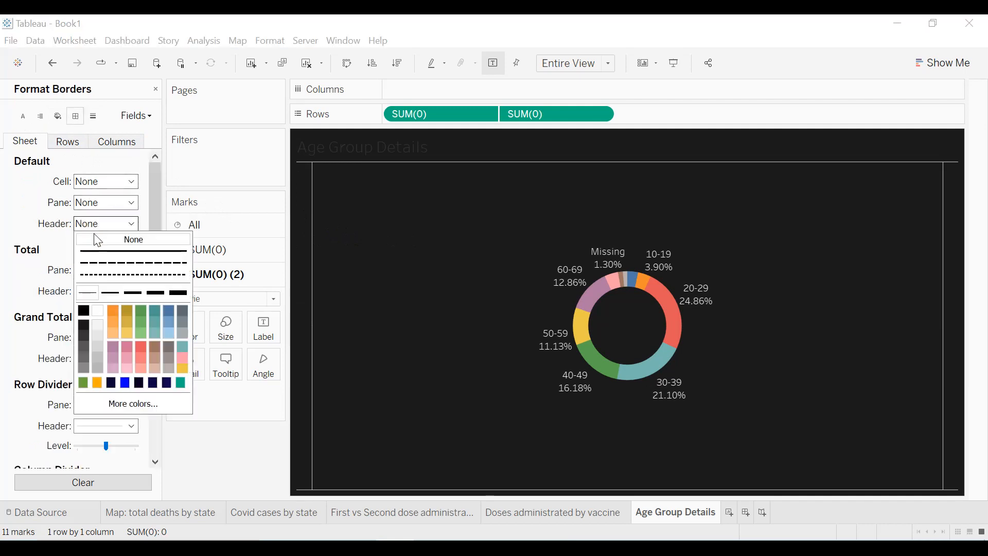
pyautogui.click(87, 293)
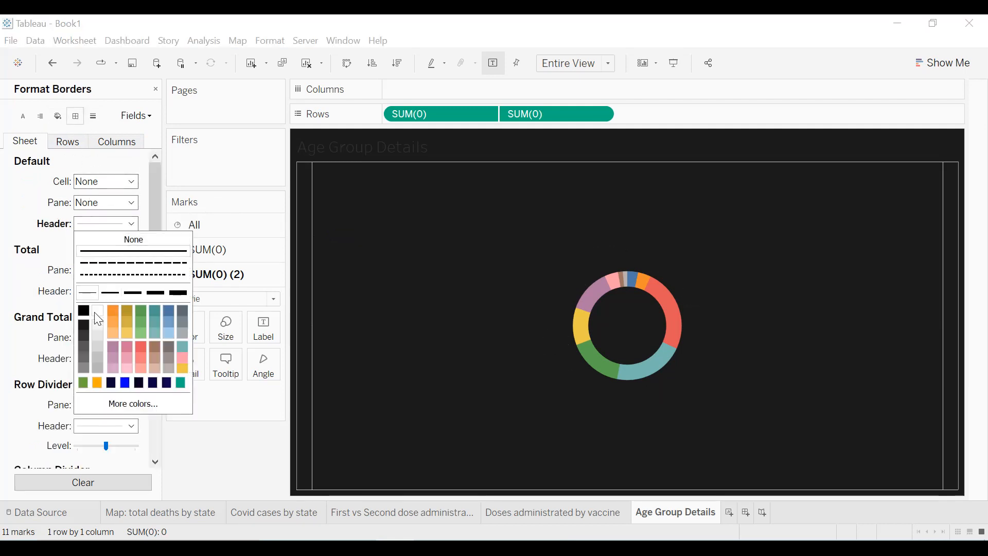
pyautogui.click(97, 320)
# - Set the column divider borders for both pane and header to None
pyautogui.scroll(-3, 78, 334)
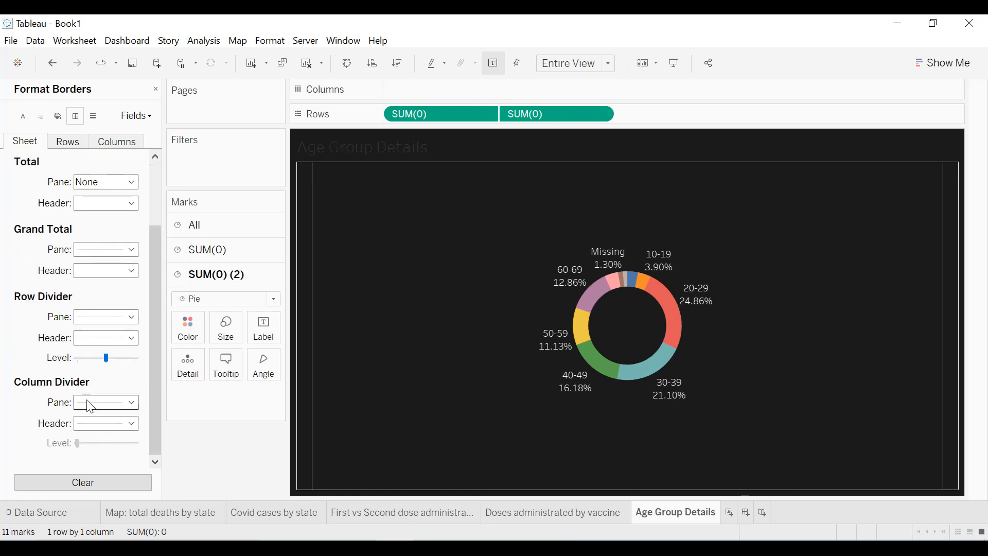
pyautogui.click(103, 404)
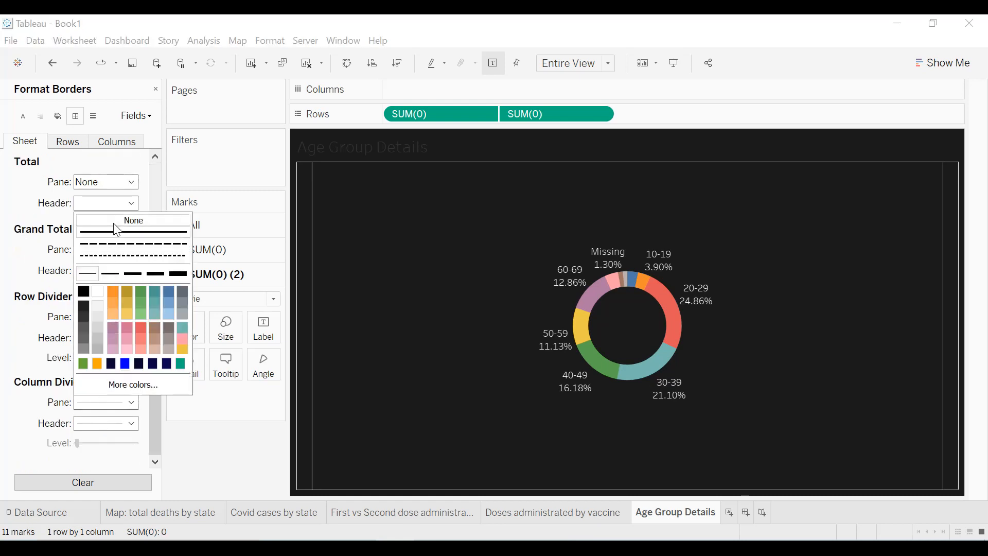
pyautogui.click(406, 226)
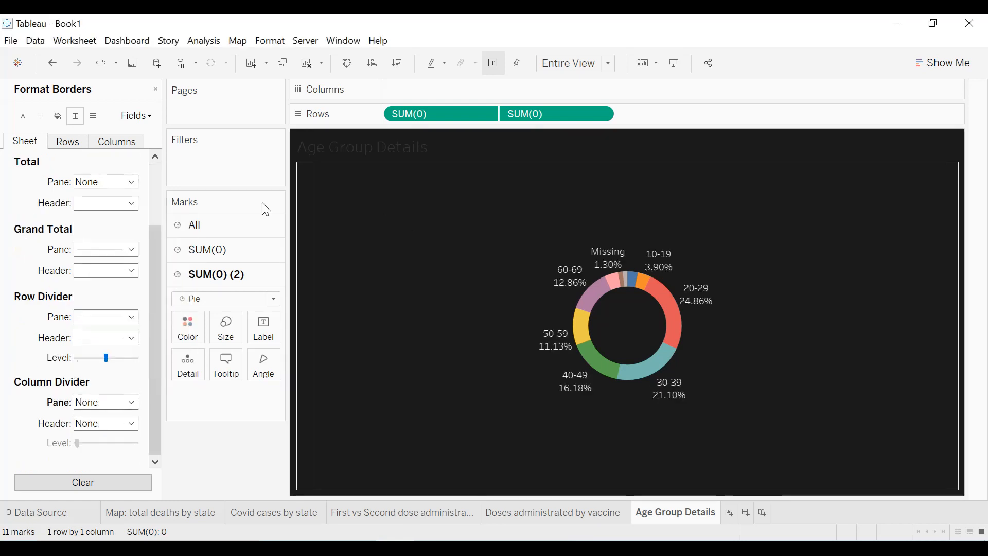
# - Format the worksheet font as bold, white and size 10
pyautogui.click(23, 116)
pyautogui.click(128, 202)
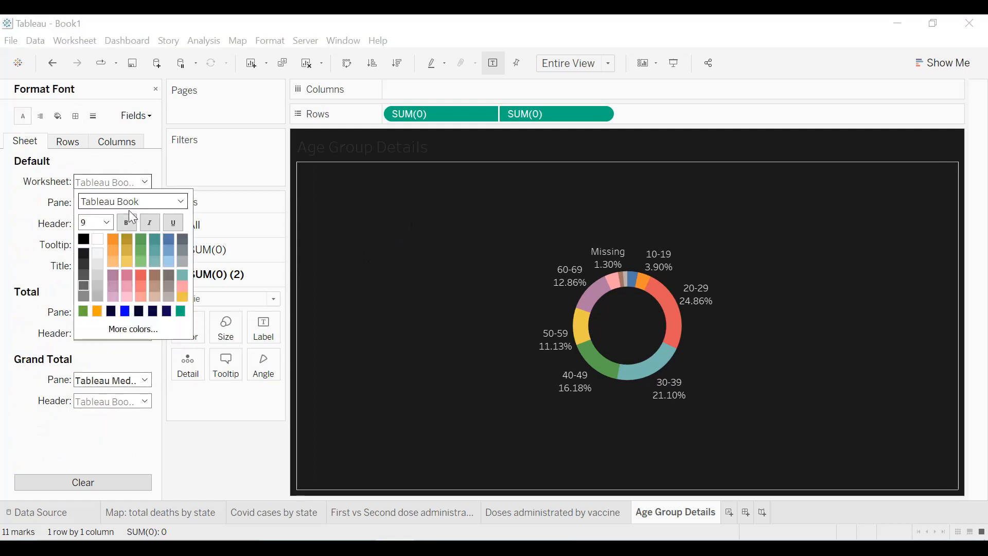
pyautogui.click(107, 223)
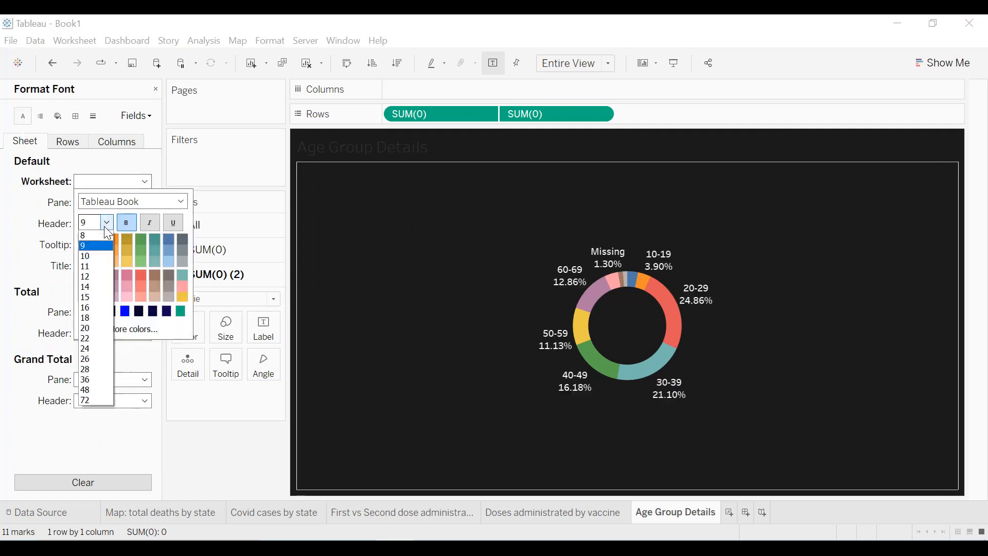
pyautogui.click(93, 255)
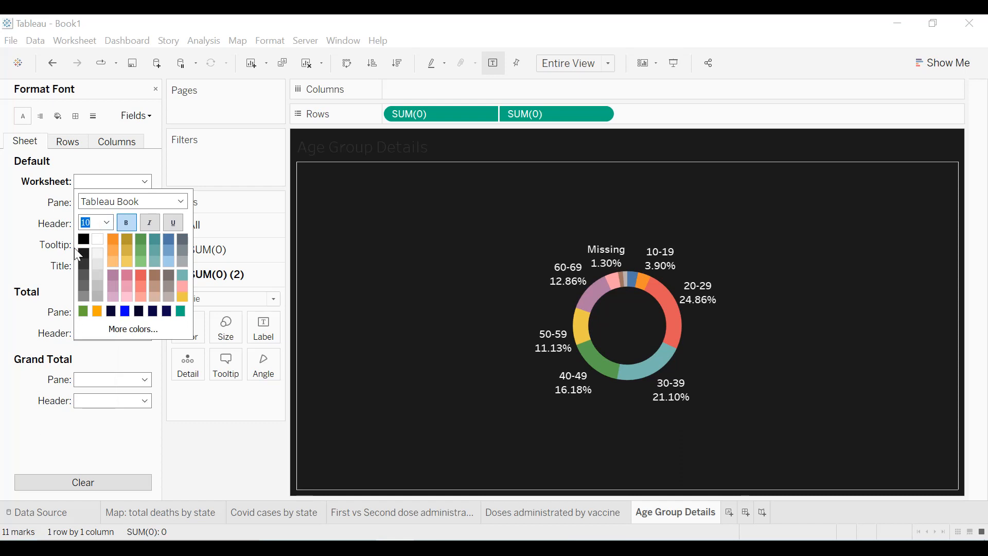
pyautogui.click(30, 220)
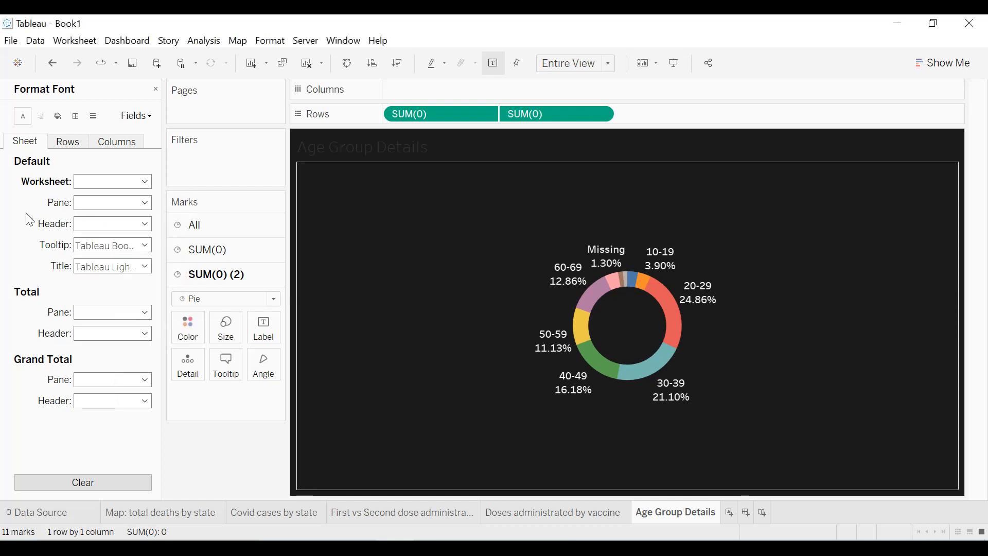
# - Center the sheet title and make its text white and bold
pyautogui.doubleClick(349, 150)
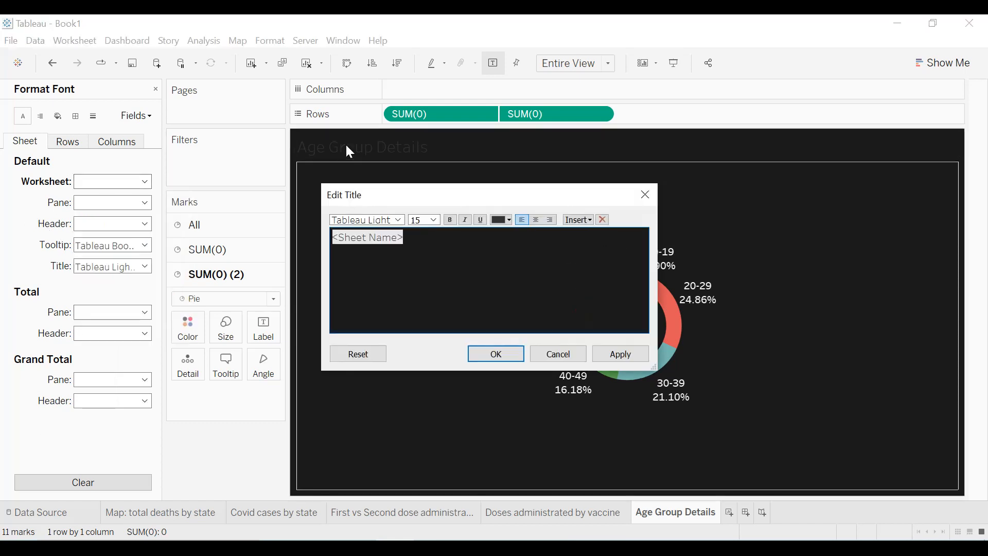
pyautogui.click(544, 221)
pyautogui.click(509, 218)
pyautogui.click(514, 230)
pyautogui.click(450, 220)
pyautogui.click(613, 354)
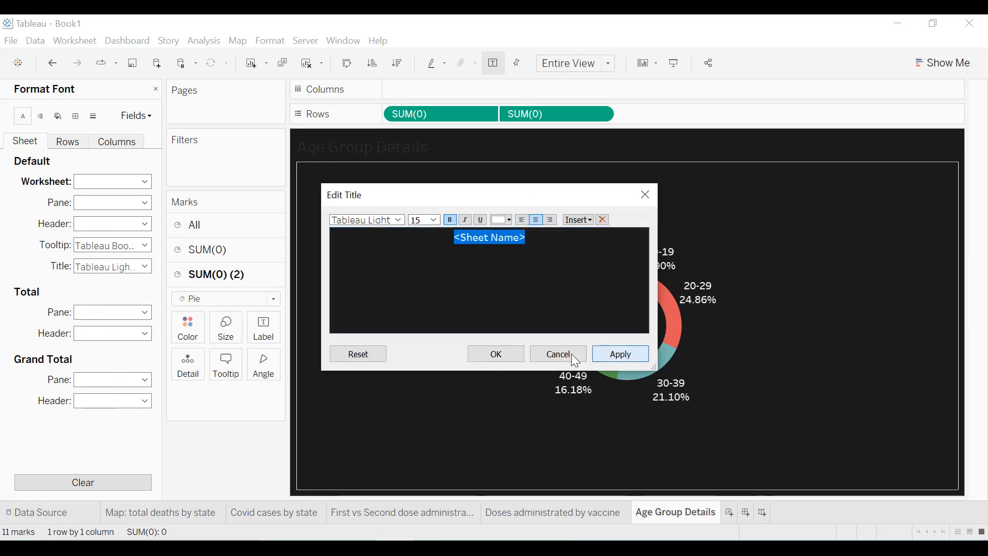
pyautogui.click(493, 359)
# - Add a solid light-colored border around the sheet title, and close the formatting and data panes
pyautogui.rightClick(629, 146)
pyautogui.click(669, 207)
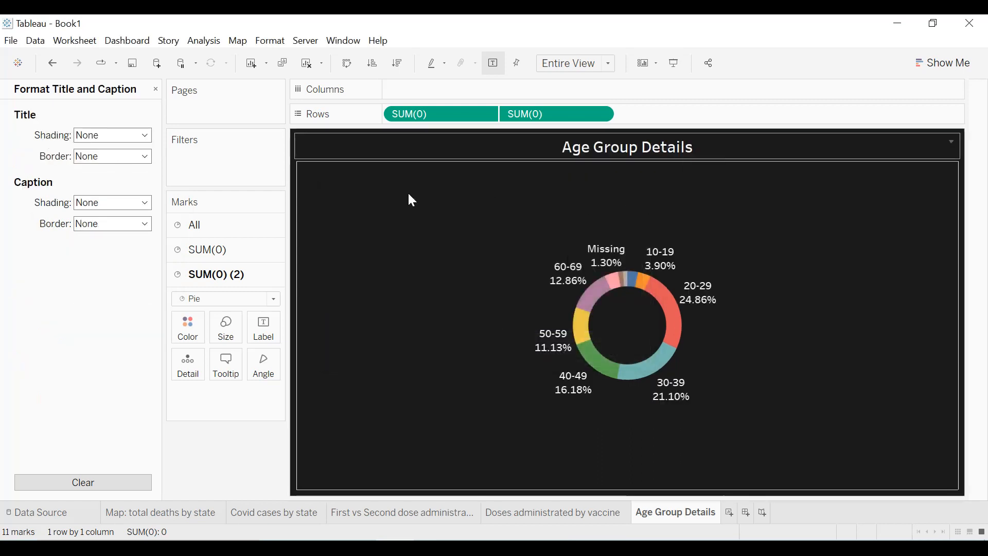
pyautogui.click(114, 156)
pyautogui.click(87, 225)
pyautogui.click(98, 243)
pyautogui.click(356, 196)
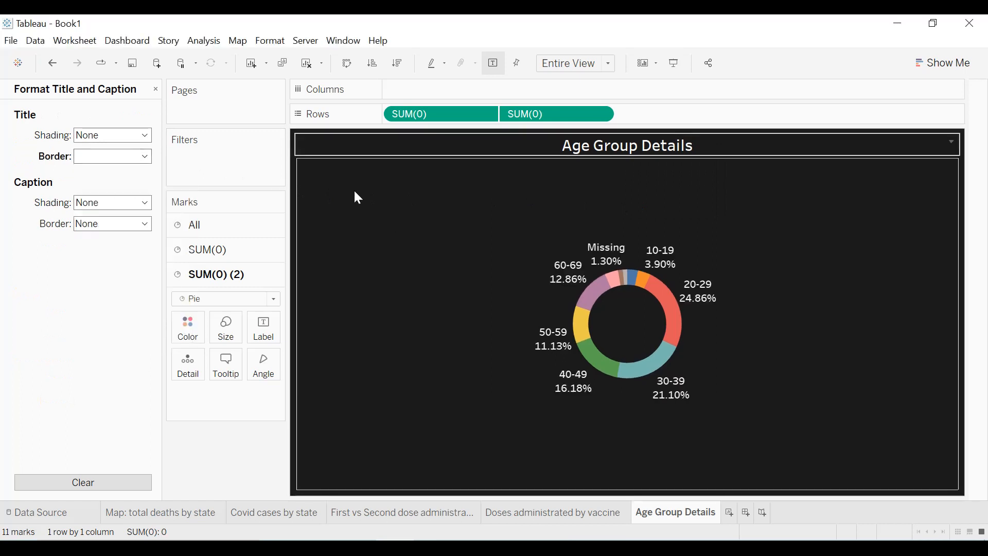
pyautogui.click(156, 91)
pyautogui.click(156, 90)
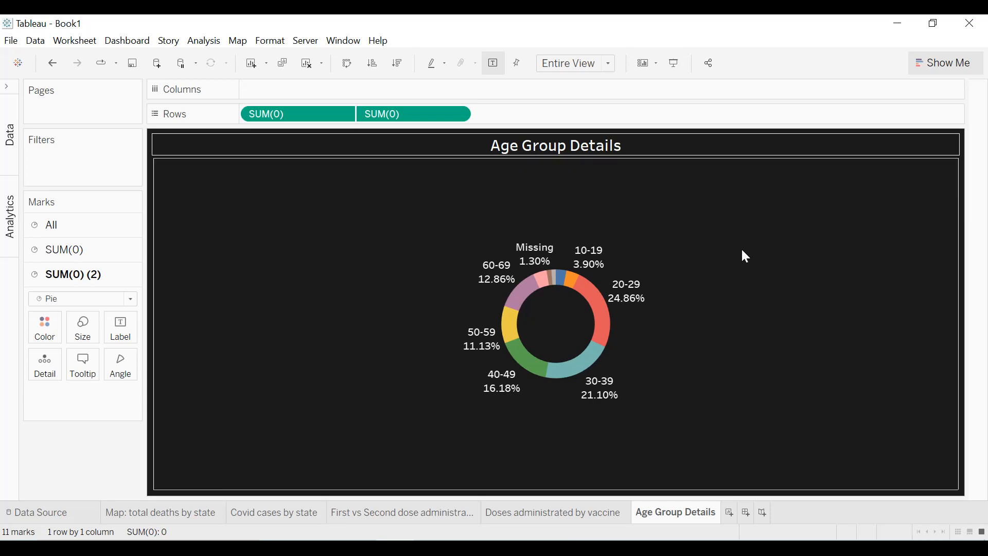
# - Connect IndividualDetails.csv as a new data source and collapse its table details to show more data columns
pyautogui.click(36, 40)
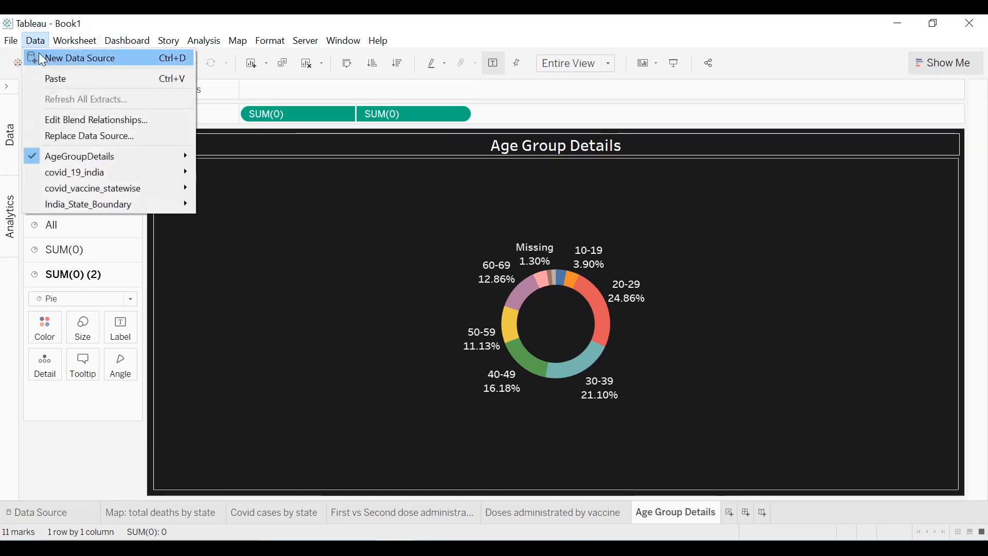
pyautogui.click(42, 59)
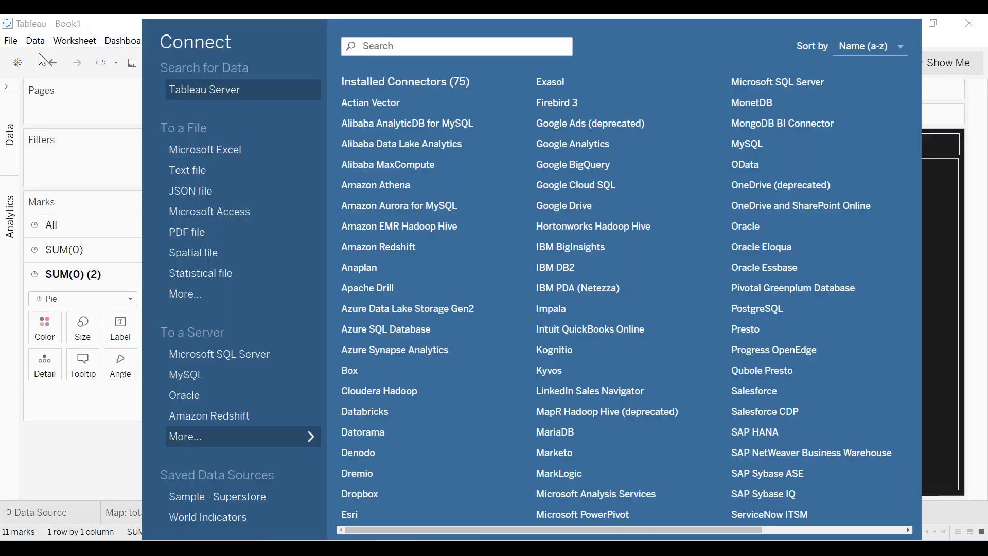
pyautogui.click(191, 294)
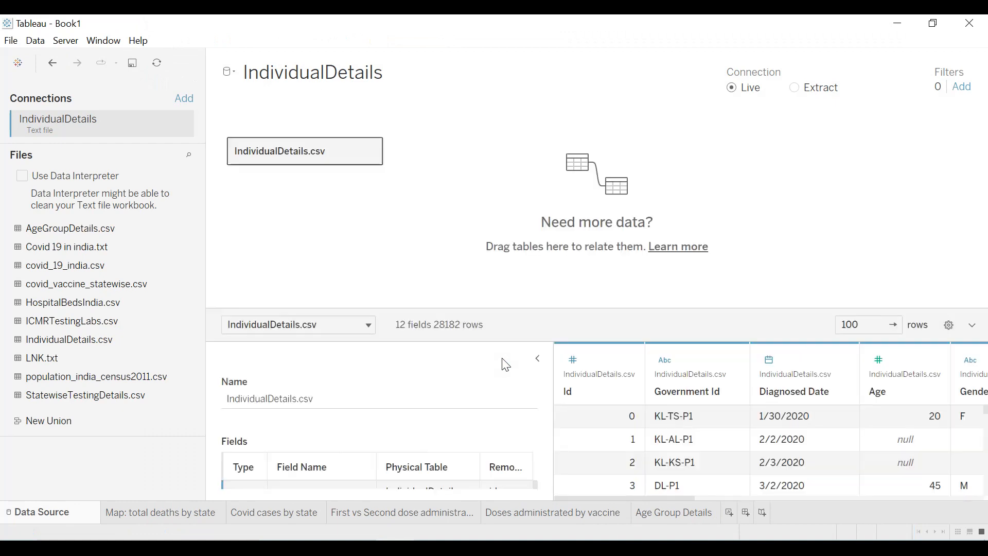
pyautogui.click(536, 358)
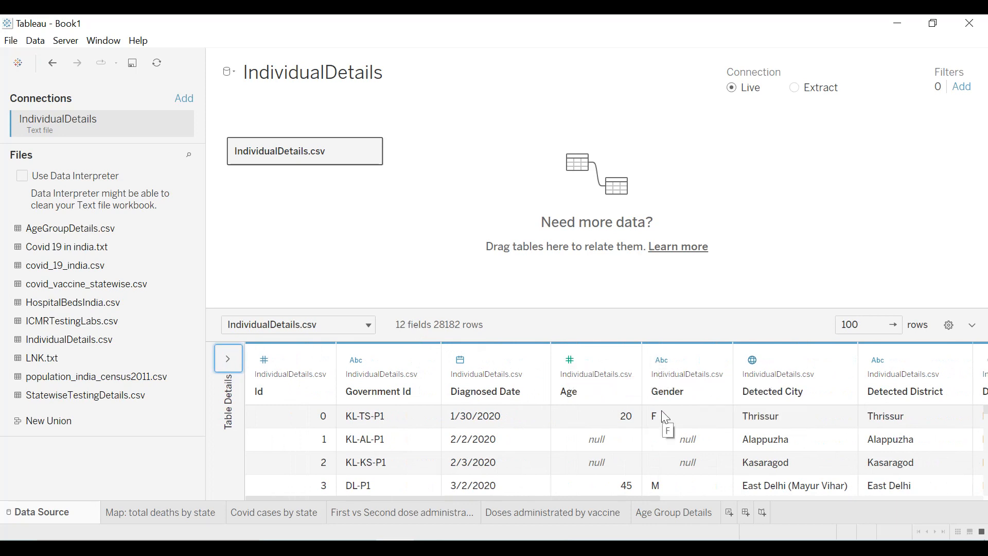
# - Create a new worksheet named "Gender without missing values" and show the data fields
pyautogui.click(733, 511)
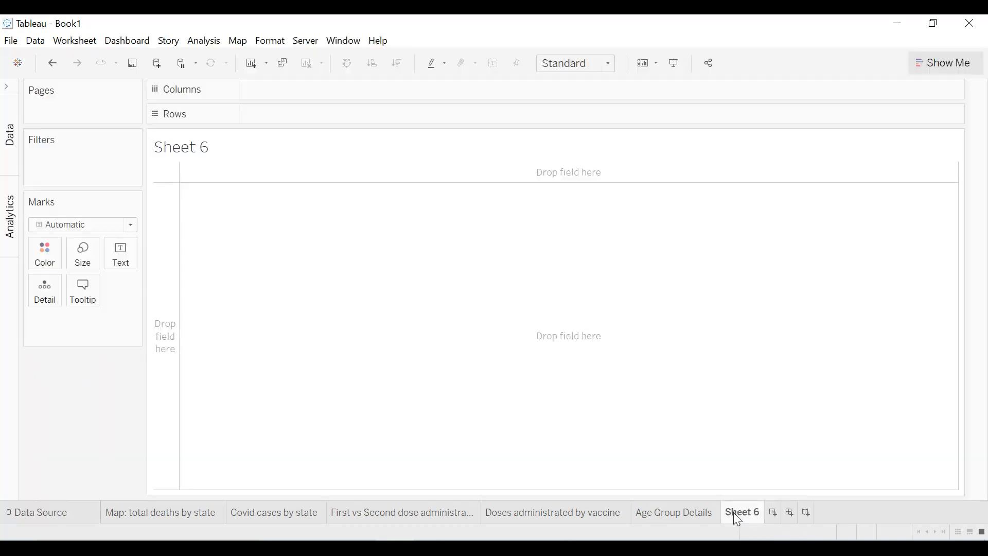
pyautogui.click(738, 520)
pyautogui.write('Gender without missing values')
pyautogui.press('Return')
pyautogui.click(8, 89)
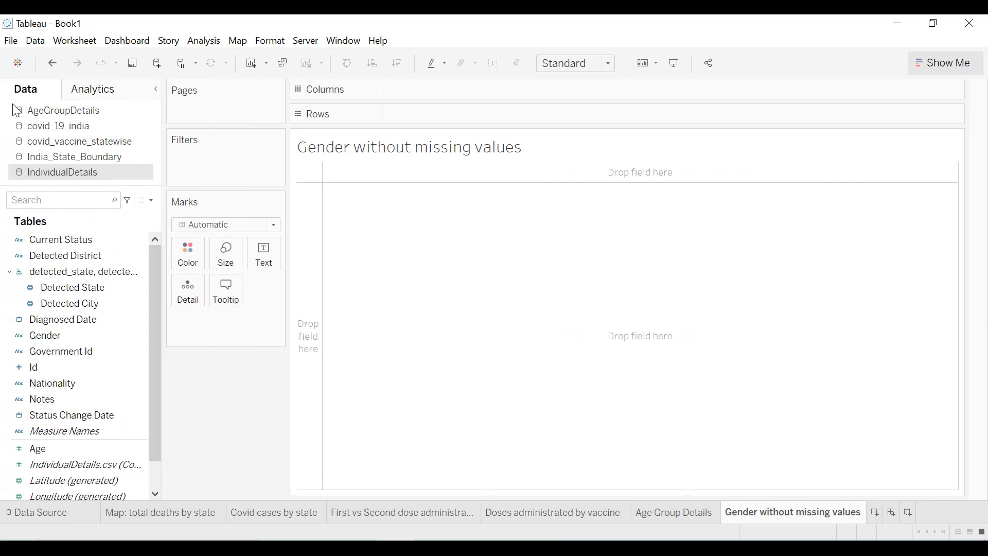
# - Filter the sheet by Gender, keeping only F and M and leaving out Null
pyautogui.click(71, 289)
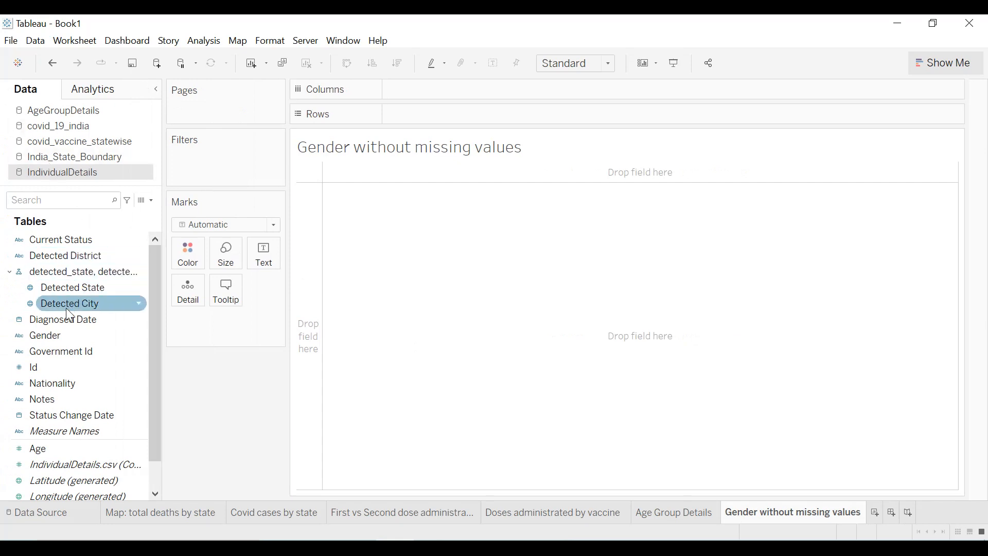
pyautogui.scroll(-1, 66, 308)
pyautogui.scroll(1, 66, 308)
pyautogui.click(62, 363)
pyautogui.moveTo(61, 336); pyautogui.dragTo(211, 179)
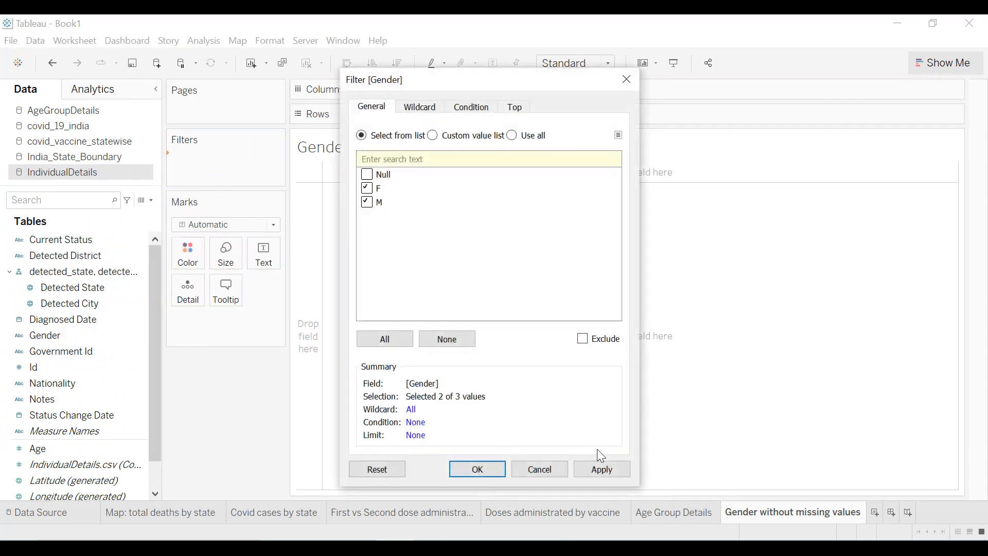
pyautogui.click(601, 470)
pyautogui.click(487, 469)
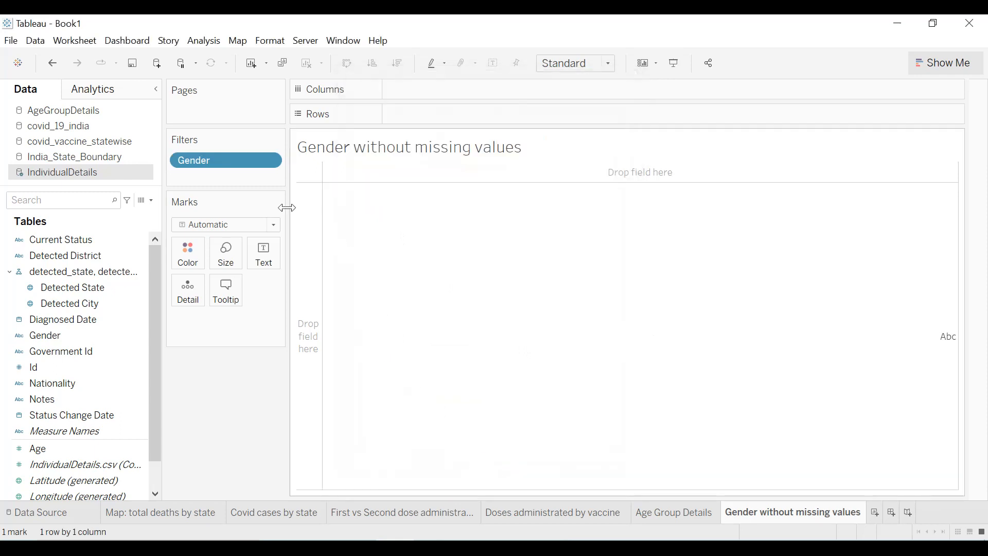
# - Color the marks by Gender and change the mark type to Pie
pyautogui.moveTo(222, 159); pyautogui.dragTo(190, 256)
pyautogui.click(203, 229)
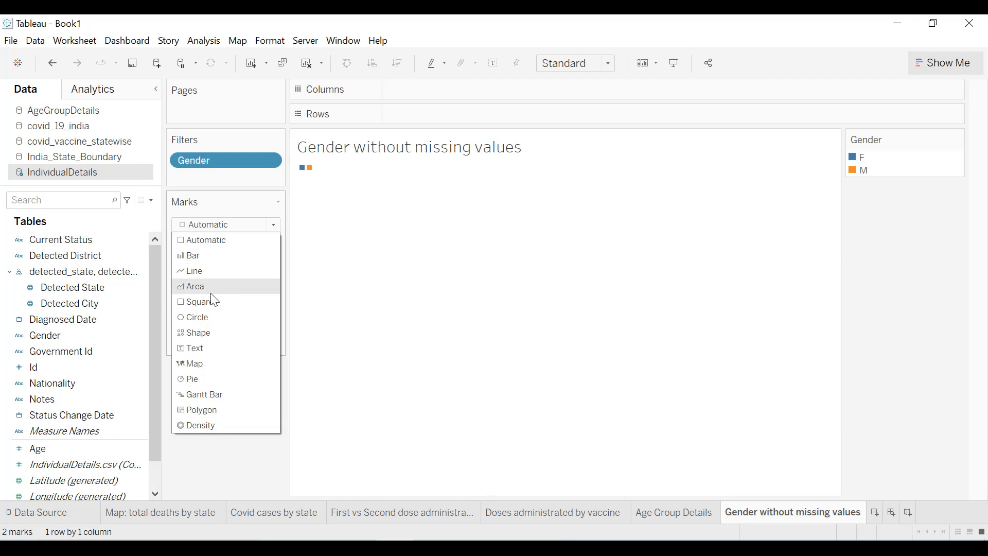
pyautogui.click(205, 381)
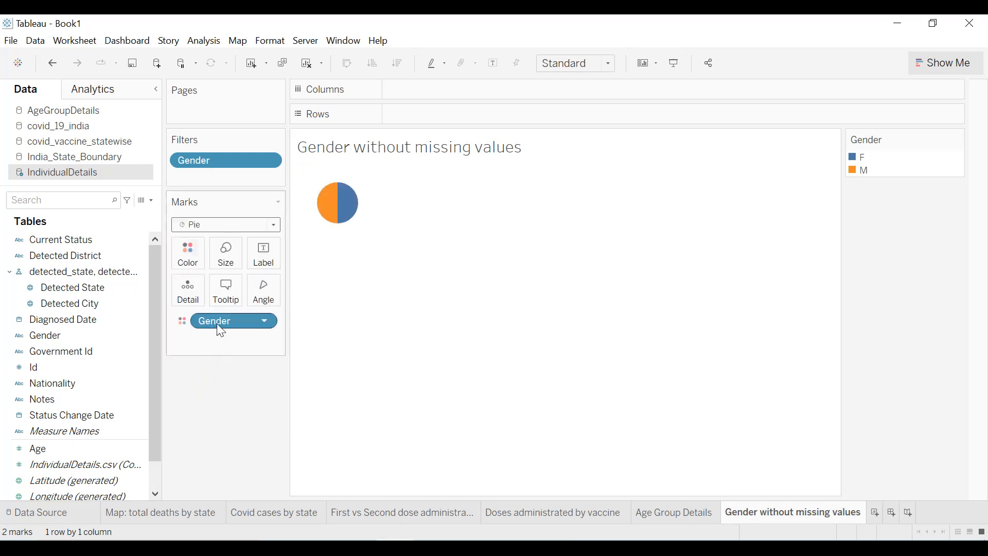
# - Add Gender to the pie's size encoding and aggregate it as a Count measure
pyautogui.moveTo(221, 332); pyautogui.dragTo(226, 260)
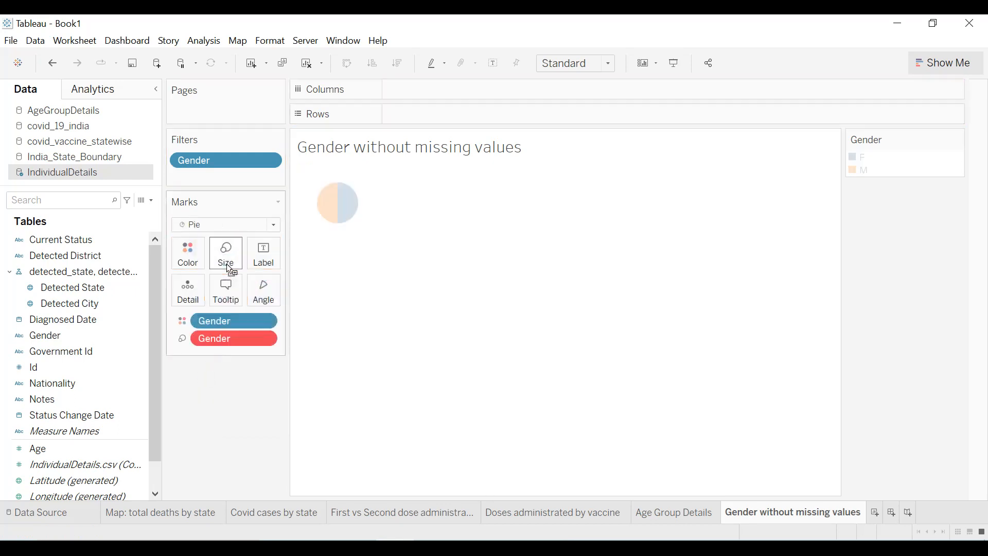
pyautogui.click(266, 338)
pyautogui.moveTo(291, 517)
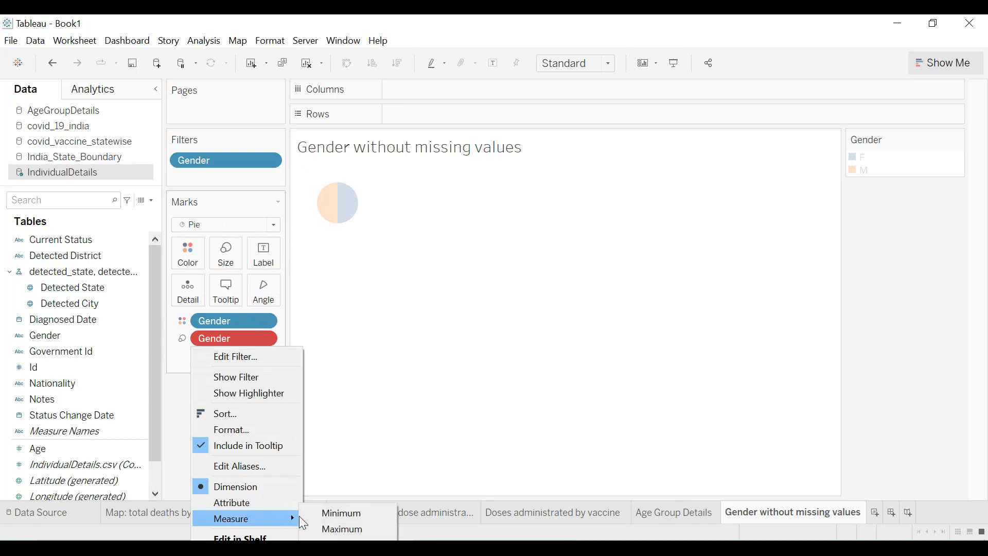
pyautogui.click(326, 540)
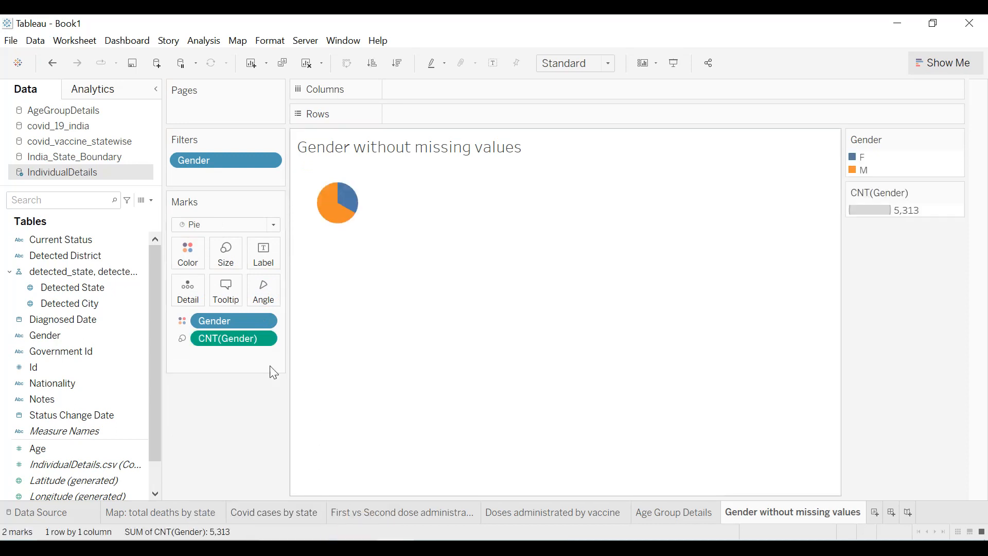
# - Label the pie slices with Gender and its count as percent of total, and slightly widen the chart cell
pyautogui.moveTo(238, 349); pyautogui.dragTo(265, 261)
pyautogui.moveTo(234, 319); pyautogui.dragTo(278, 259)
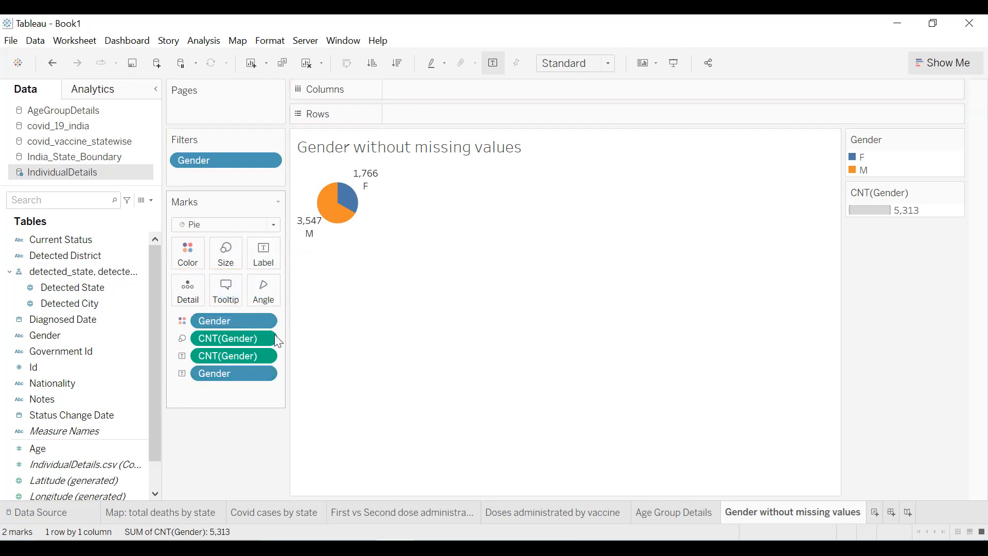
pyautogui.click(271, 356)
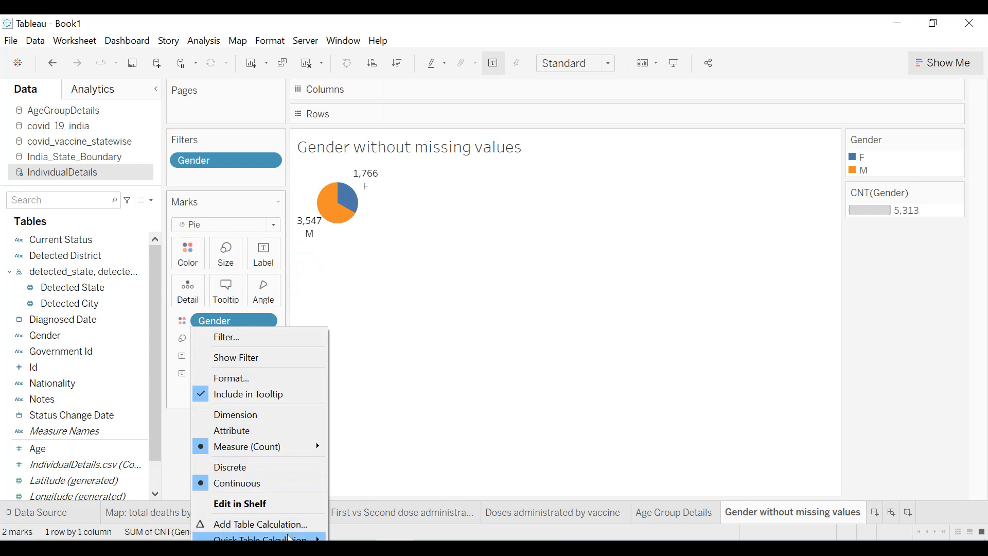
pyautogui.moveTo(291, 537)
pyautogui.click(386, 449)
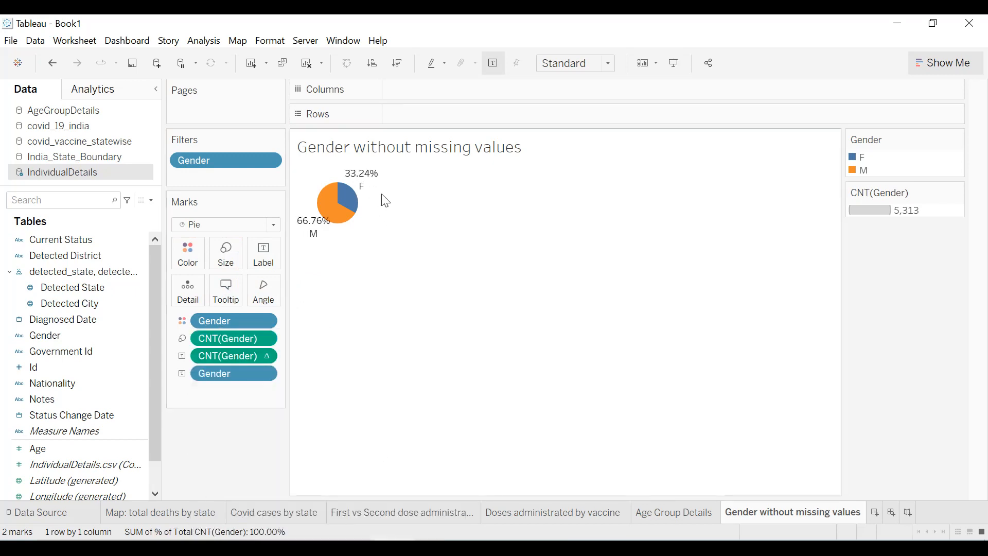
pyautogui.moveTo(430, 195); pyautogui.dragTo(458, 195)
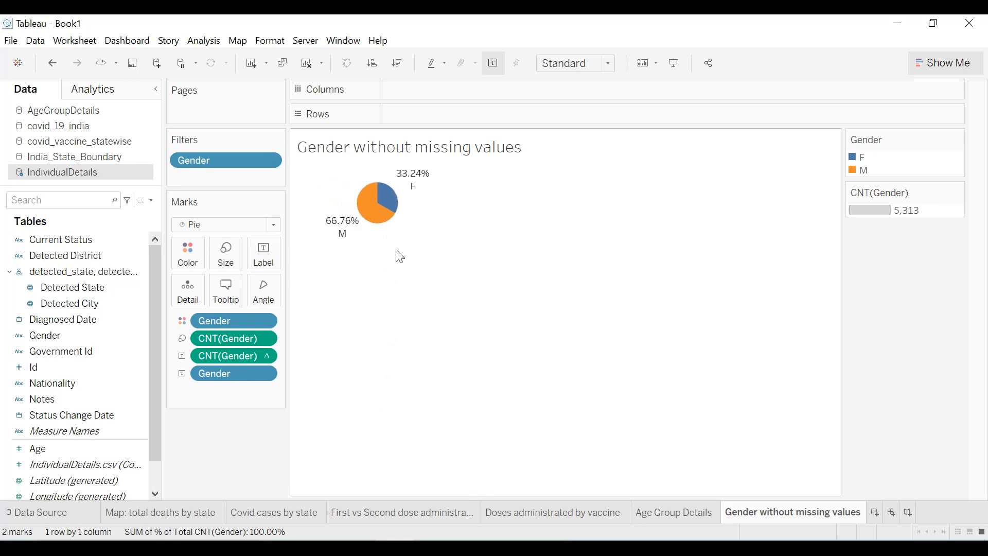
# - Enlarge the gender pie and add two SUM(0) placeholder measures side by side to the rows
pyautogui.moveTo(396, 246); pyautogui.dragTo(399, 298)
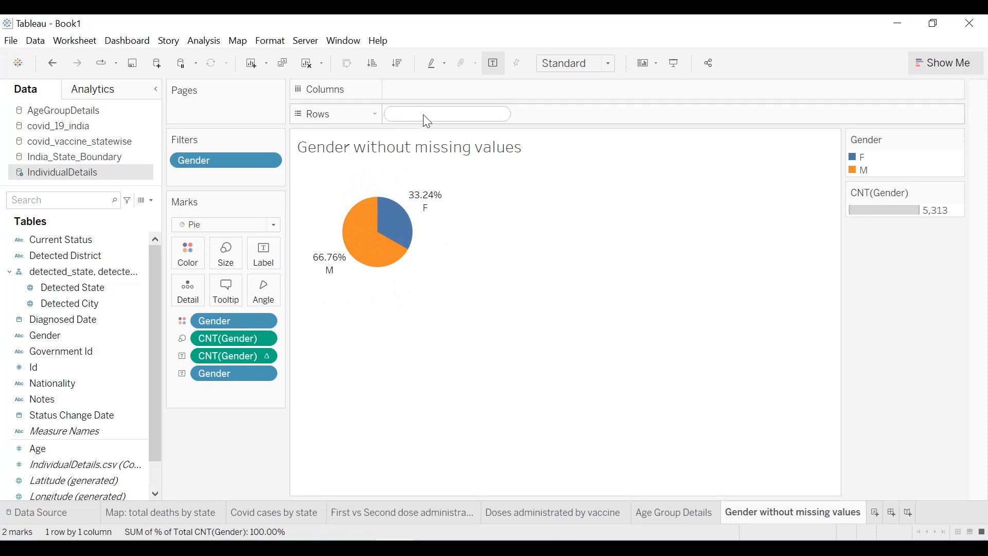
pyautogui.press('Return')
pyautogui.moveTo(428, 116); pyautogui.dragTo(548, 116)
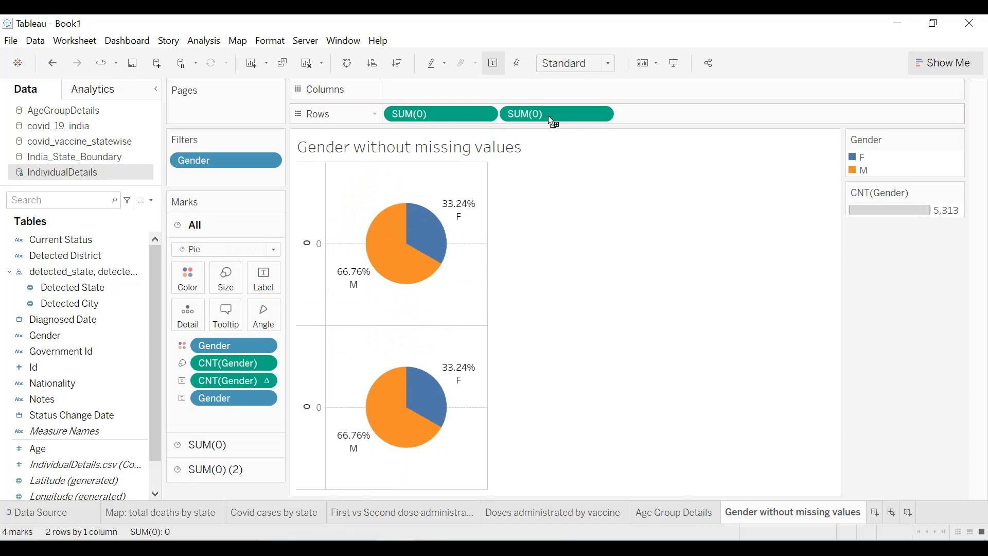
# - Remove all Gender and CNT(Gender) fields from the second SUM(0) pie's marks and shrink that pie slightly
pyautogui.click(230, 476)
pyautogui.moveTo(227, 446)
pyautogui.mouseDown()
pyautogui.moveTo(227, 491)
pyautogui.moveTo(221, 463)
pyautogui.mouseUp()
pyautogui.moveTo(229, 412); pyautogui.dragTo(221, 450)
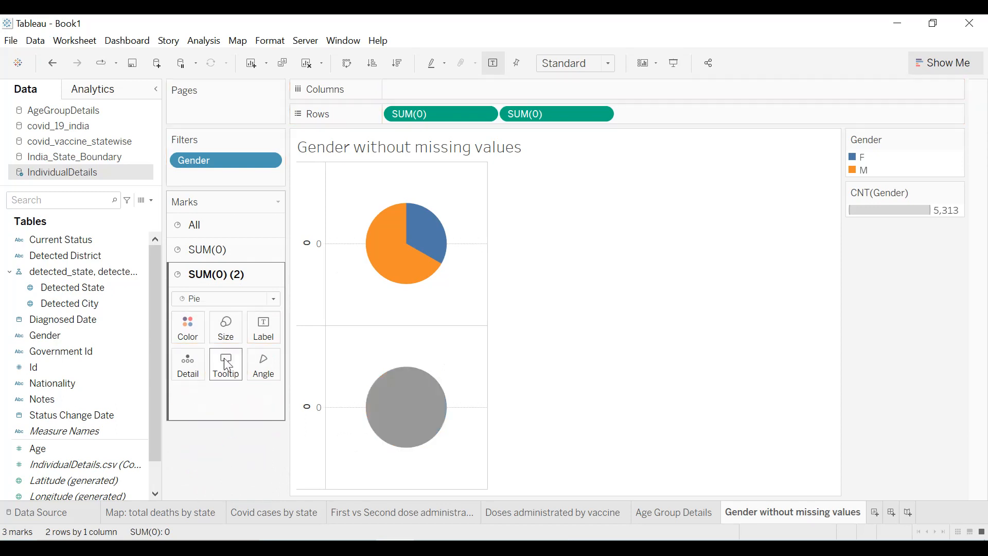
pyautogui.click(225, 327)
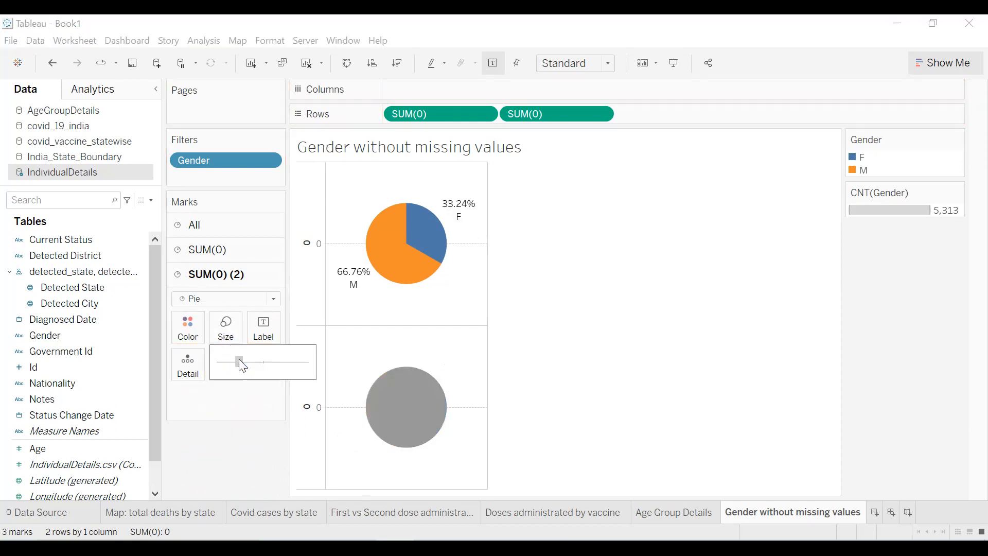
pyautogui.moveTo(239, 360); pyautogui.dragTo(236, 360)
# - Increase the size of the first SUM(0) pie so it is larger than the plain grey one
pyautogui.click(232, 254)
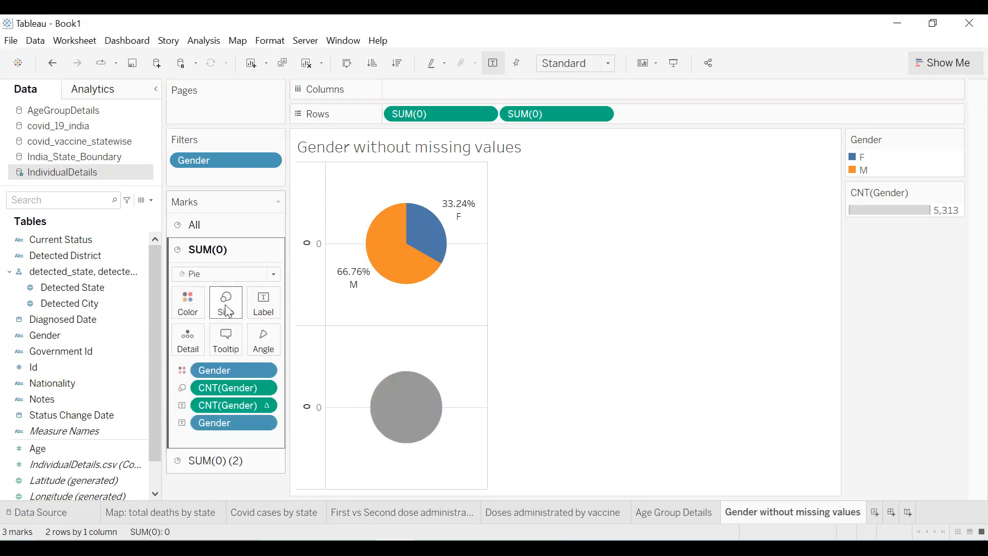
pyautogui.click(229, 312)
pyautogui.moveTo(249, 340); pyautogui.dragTo(278, 337)
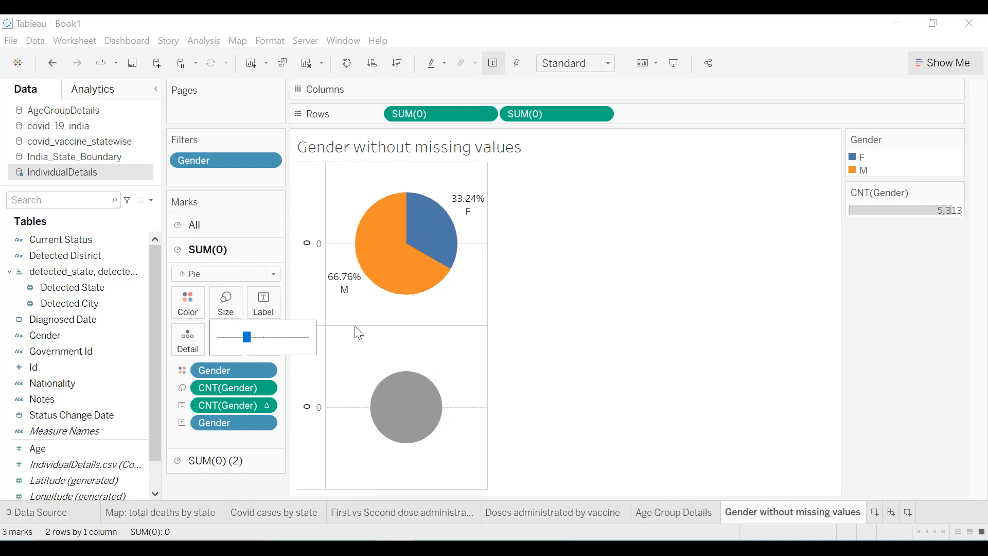
# - Combine the two SUM(0) measures on a dual axis and fit the chart to Entire View
pyautogui.click(601, 114)
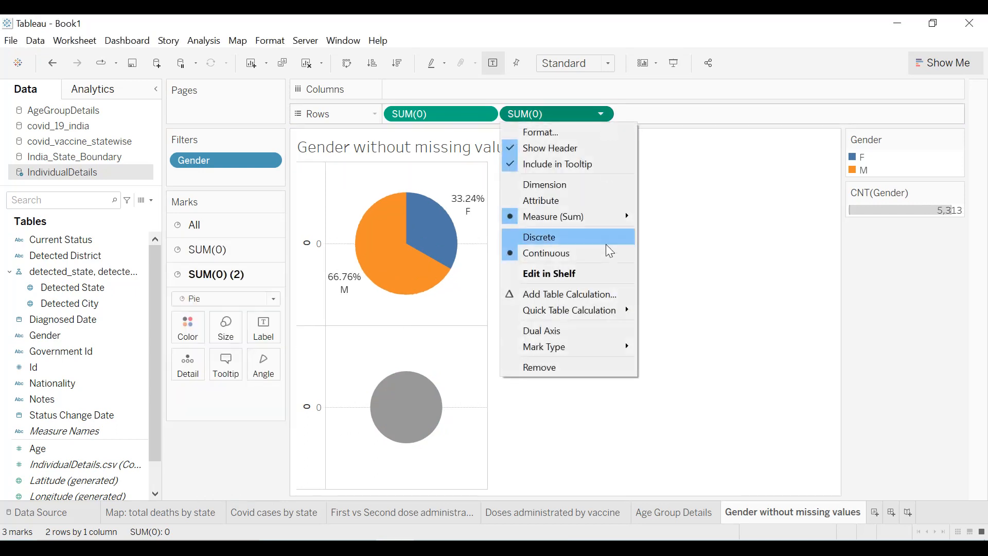
pyautogui.click(564, 330)
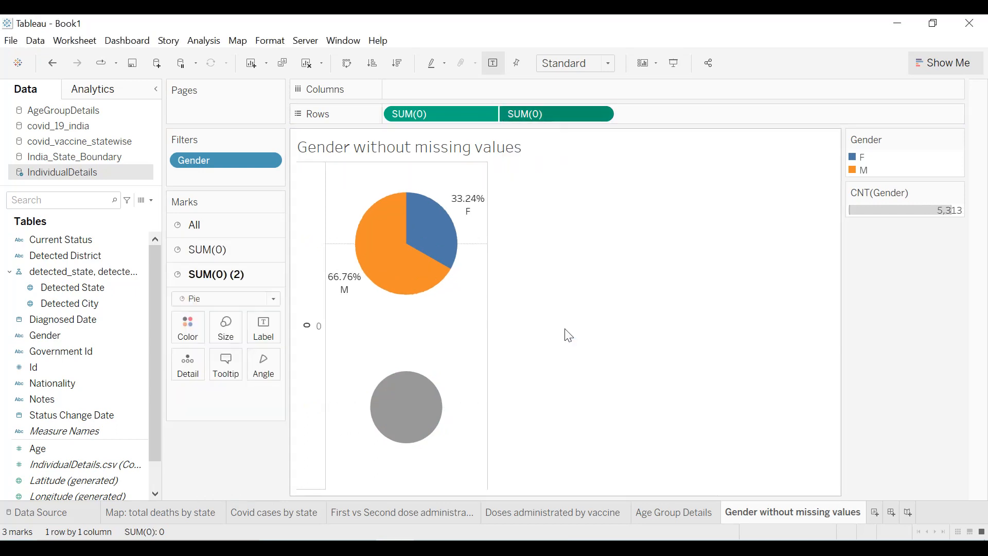
pyautogui.click(597, 64)
pyautogui.click(592, 121)
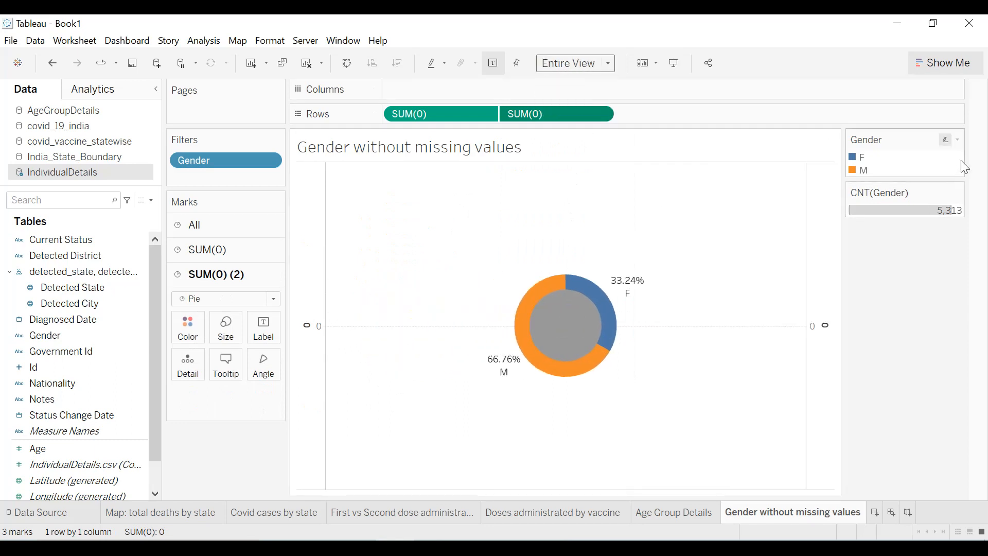
# - Hide the Gender colour legend and the CNT(Gender) size legend
pyautogui.click(958, 140)
pyautogui.click(885, 264)
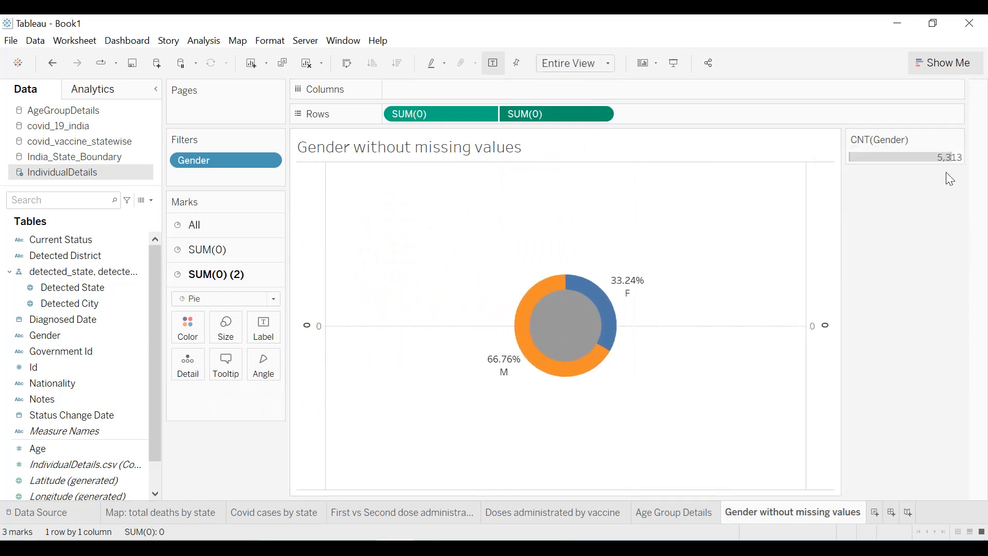
pyautogui.click(957, 139)
pyautogui.click(892, 224)
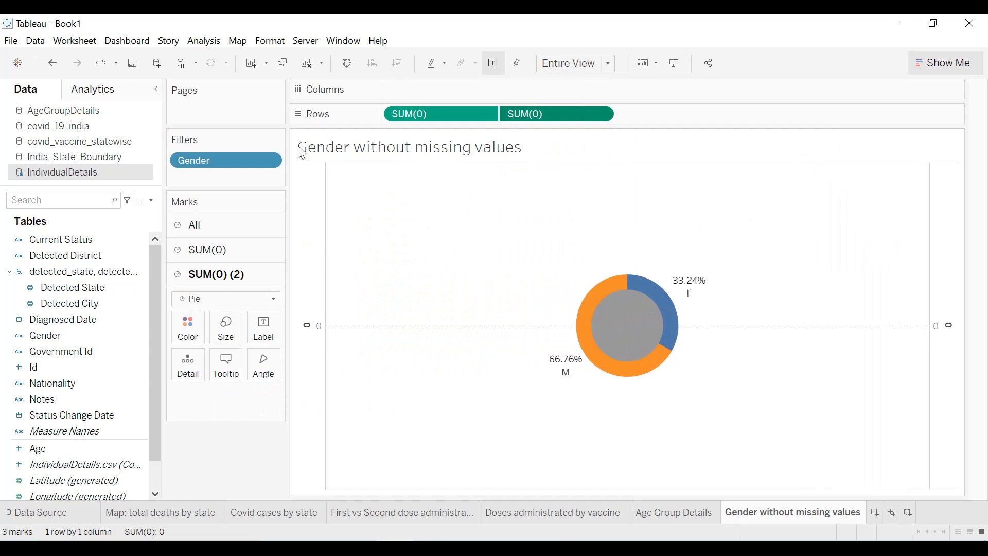
# - Edit the aliases of the Gender field so F reads Female and M reads Male
pyautogui.click(270, 160)
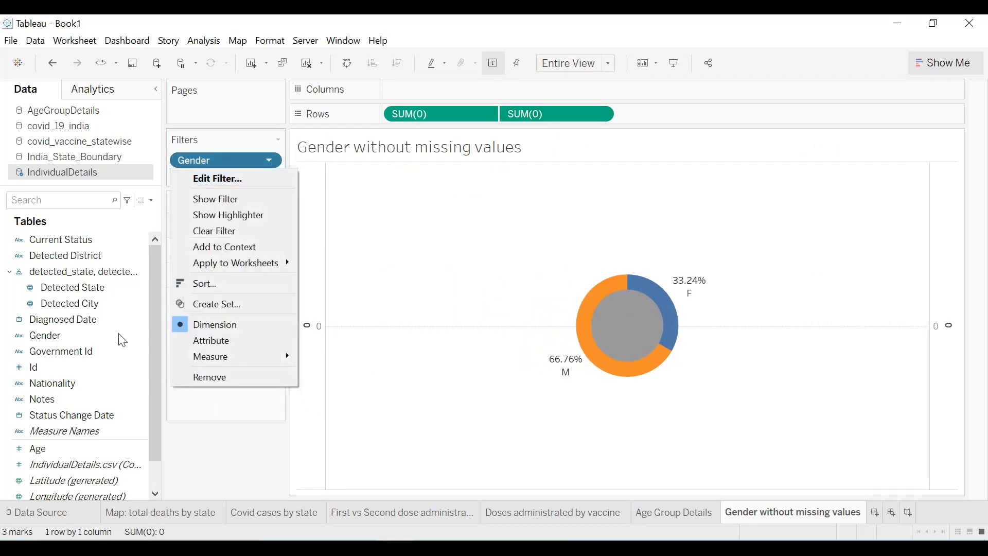
pyautogui.click(134, 335)
pyautogui.rightClick(139, 332)
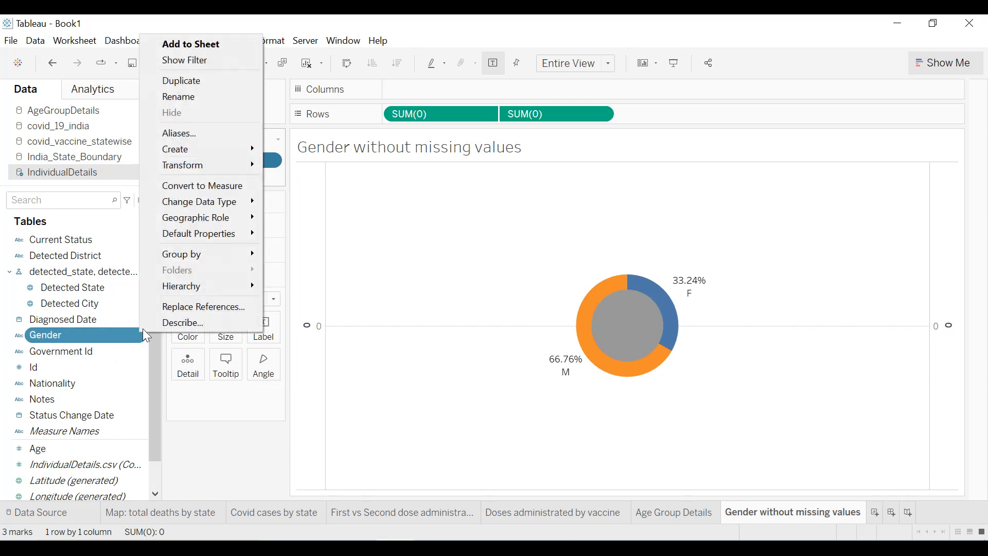
pyautogui.click(192, 138)
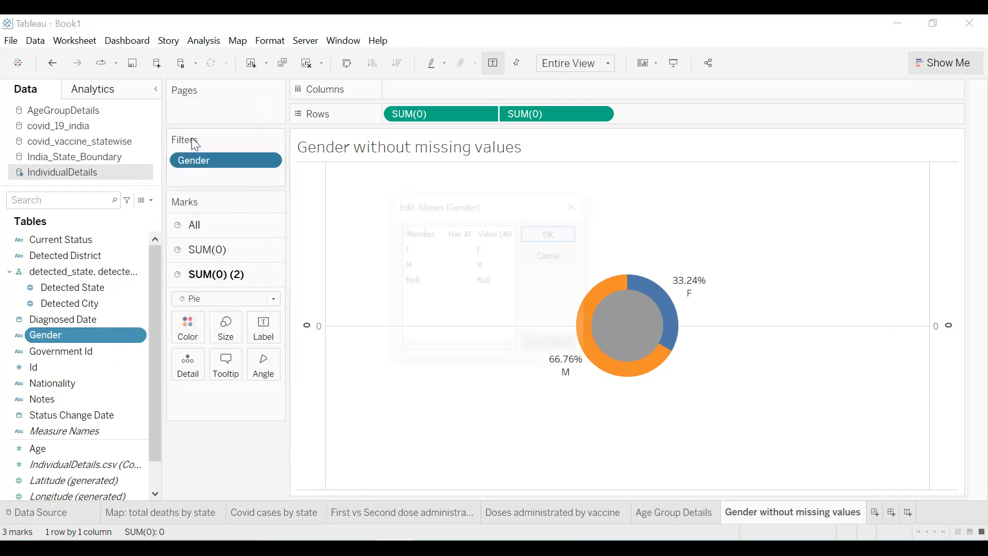
pyautogui.click(486, 249)
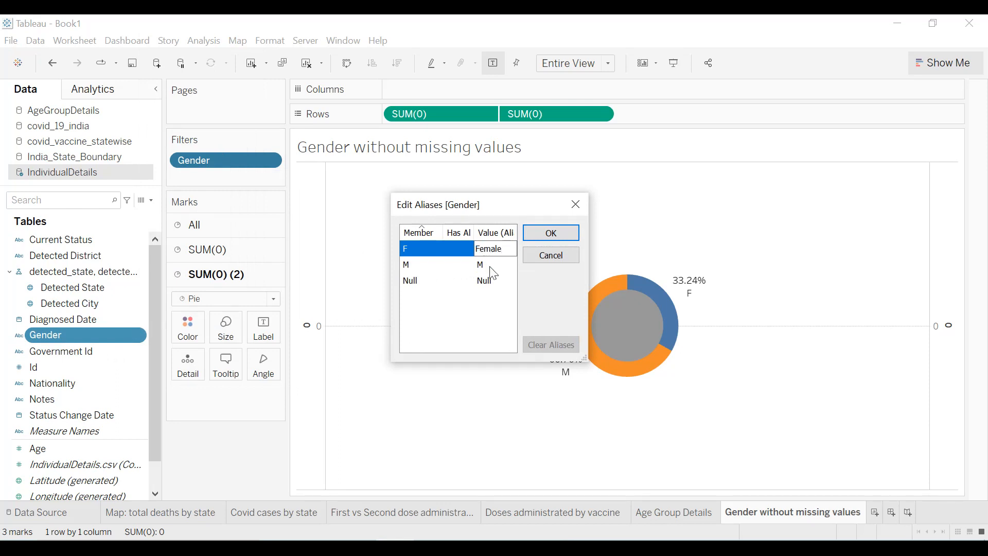
pyautogui.click(491, 268)
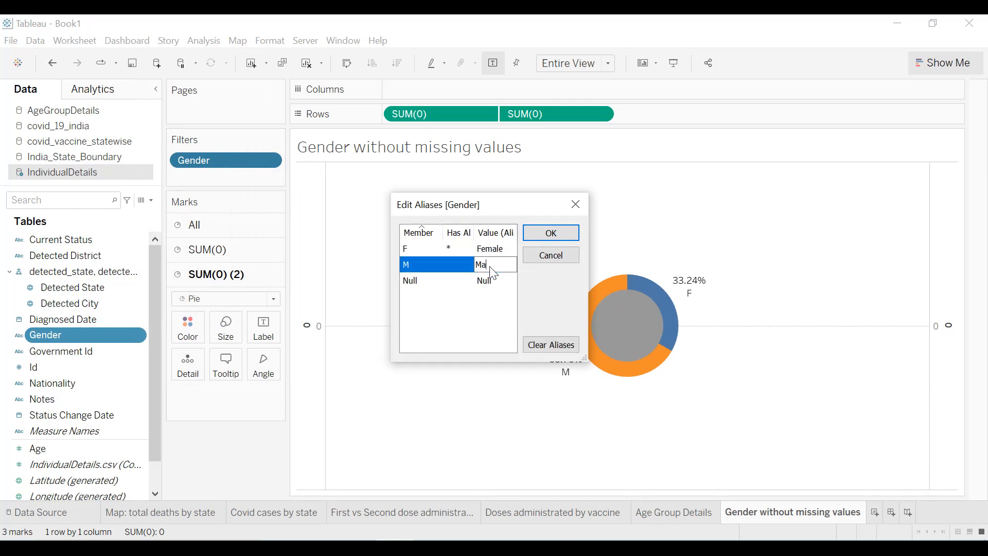
pyautogui.click(549, 234)
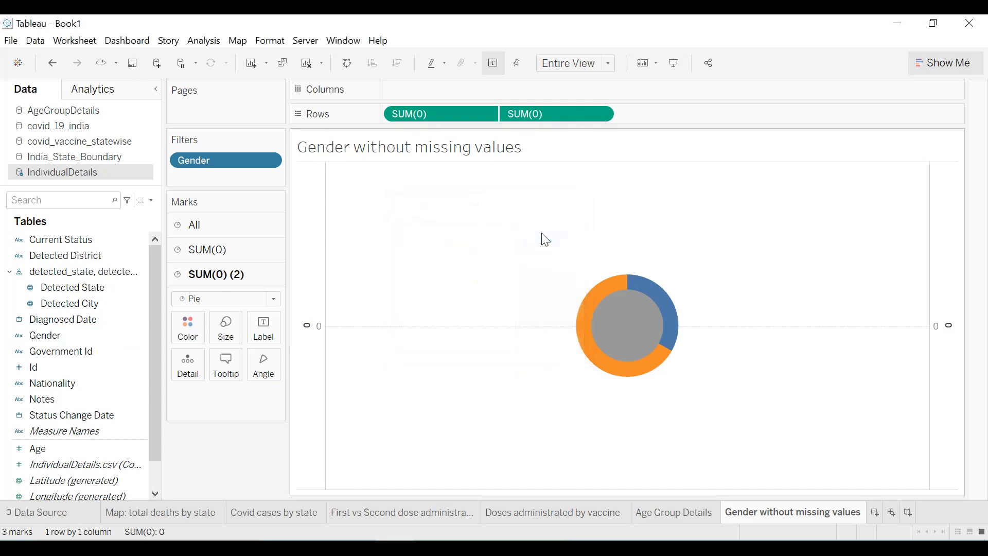
# - Assign the Green colour palette to the Gender values of the first SUM(0) pie
pyautogui.click(230, 255)
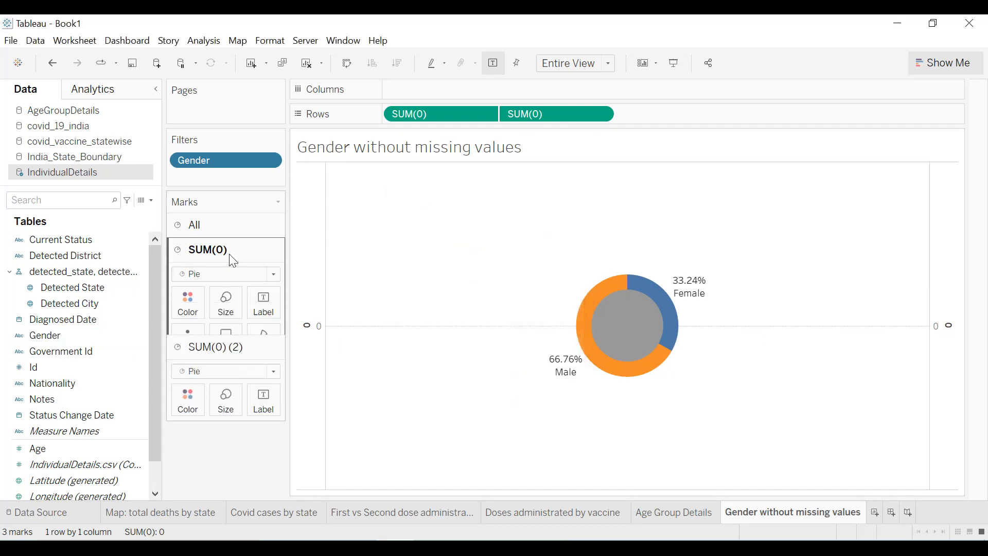
pyautogui.click(188, 301)
pyautogui.click(211, 348)
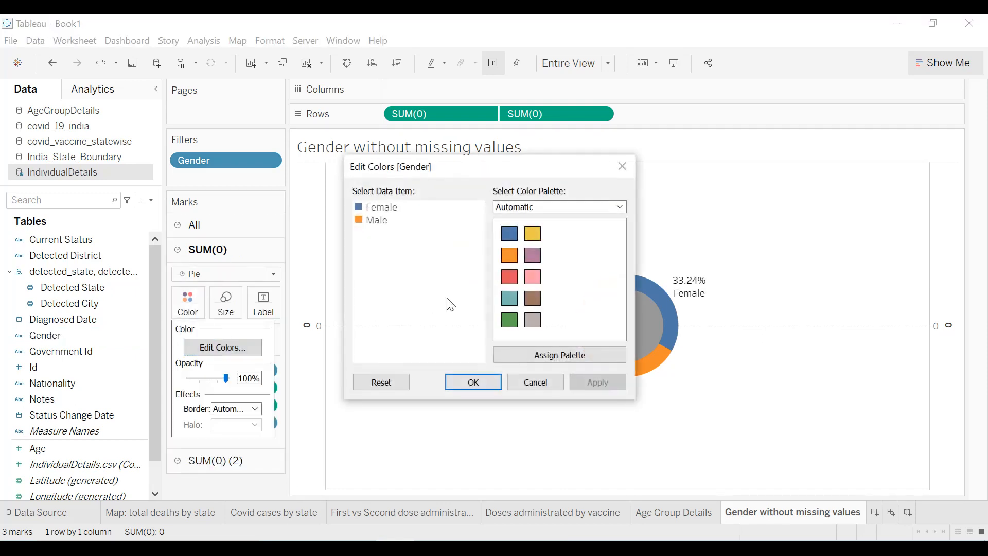
pyautogui.click(545, 208)
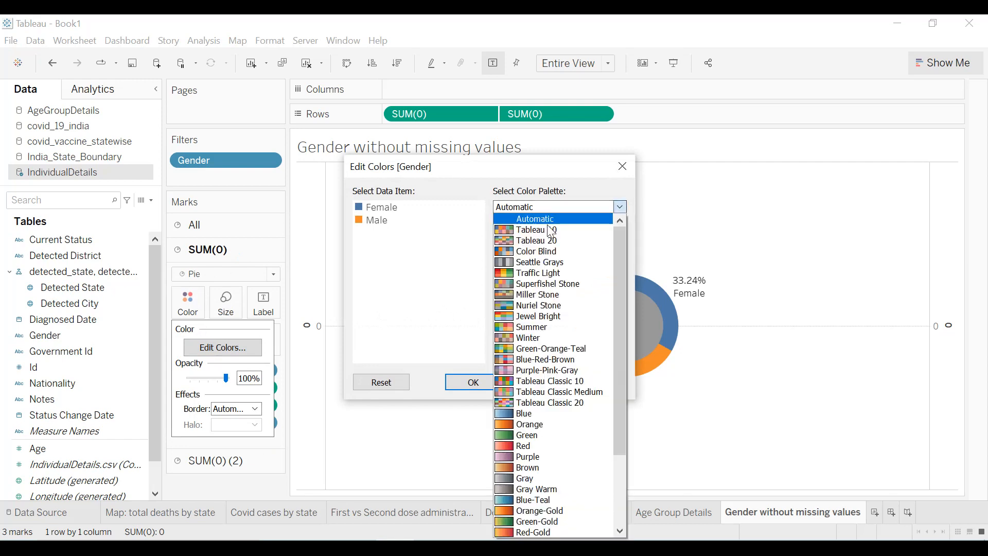
pyautogui.click(535, 436)
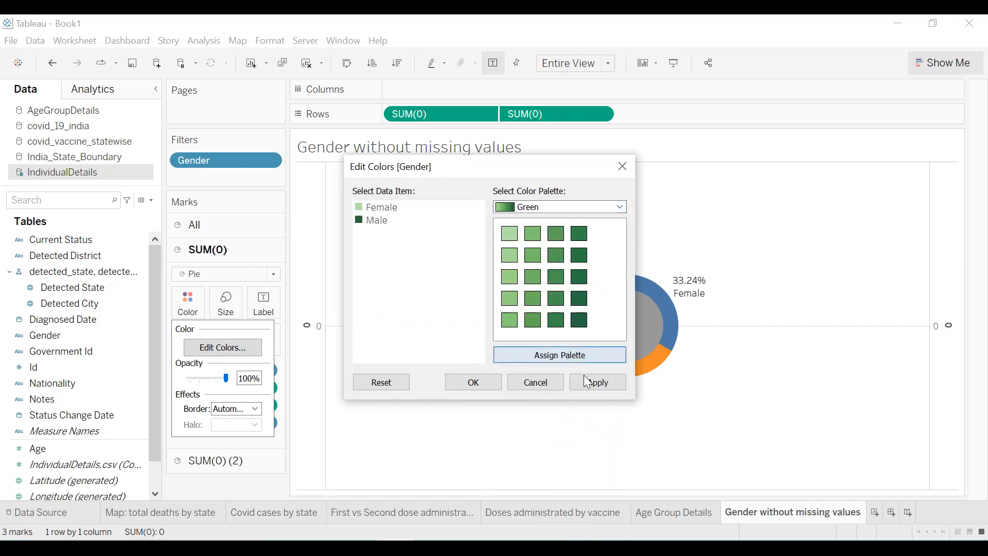
pyautogui.click(592, 381)
pyautogui.click(476, 382)
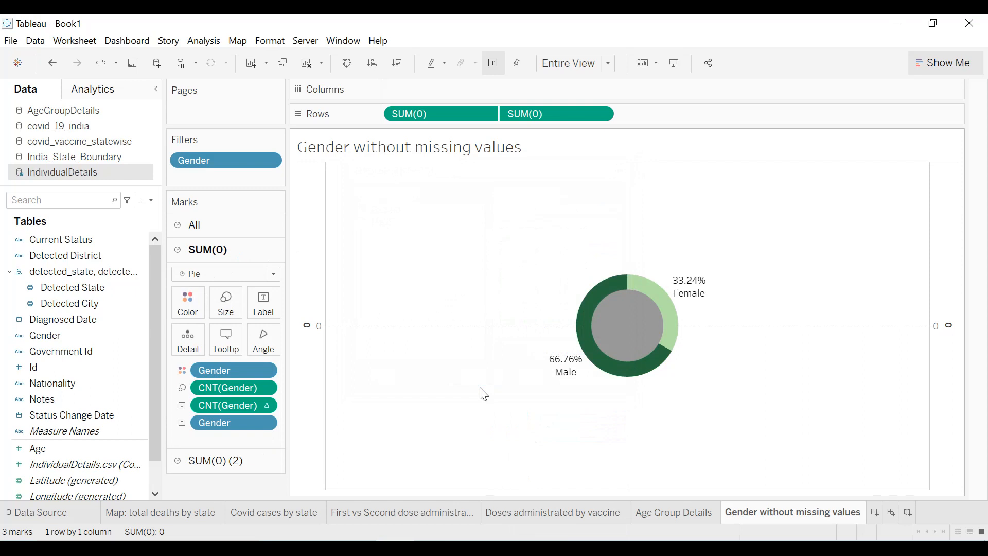
# - Clear the title of the chart's left axis and set its major tick marks to None
pyautogui.rightClick(311, 306)
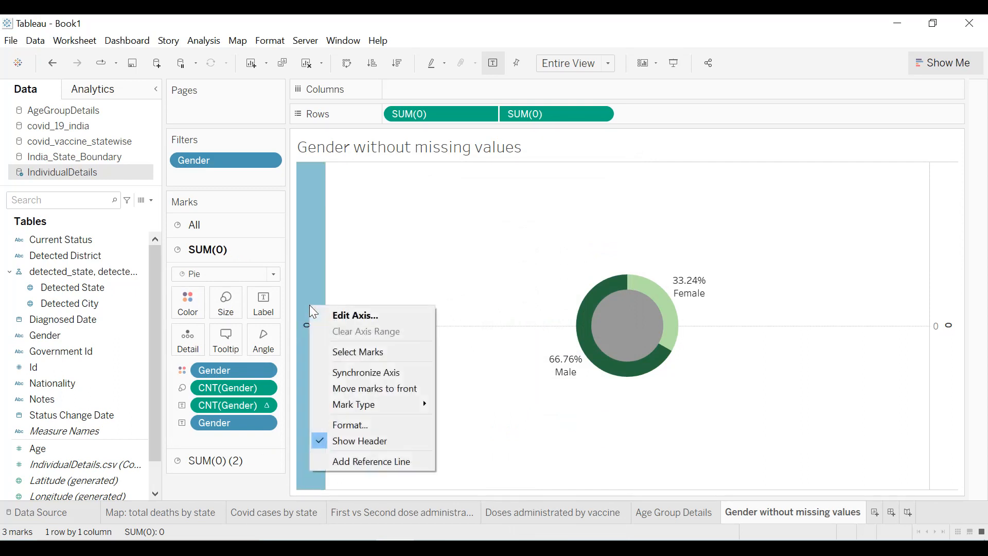
pyautogui.click(363, 316)
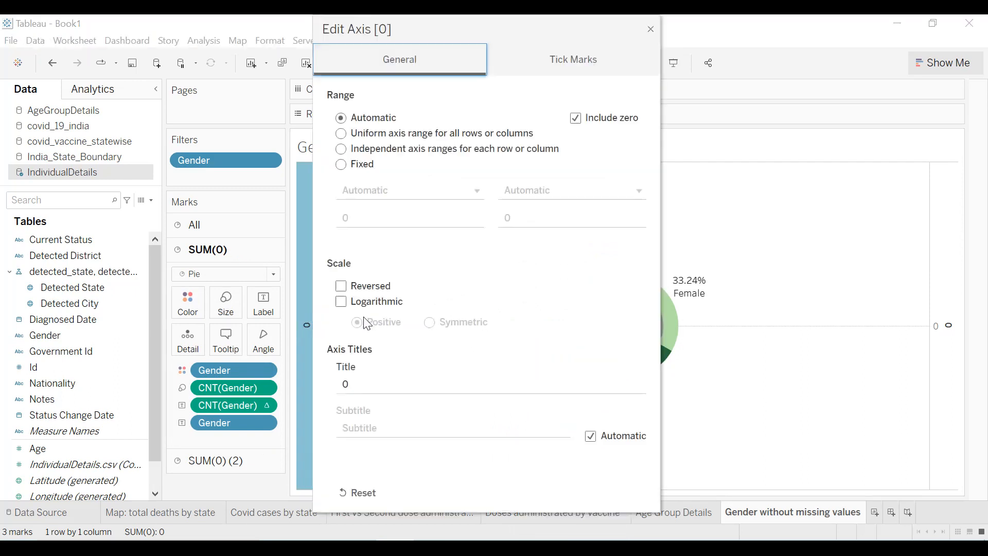
pyautogui.doubleClick(347, 385)
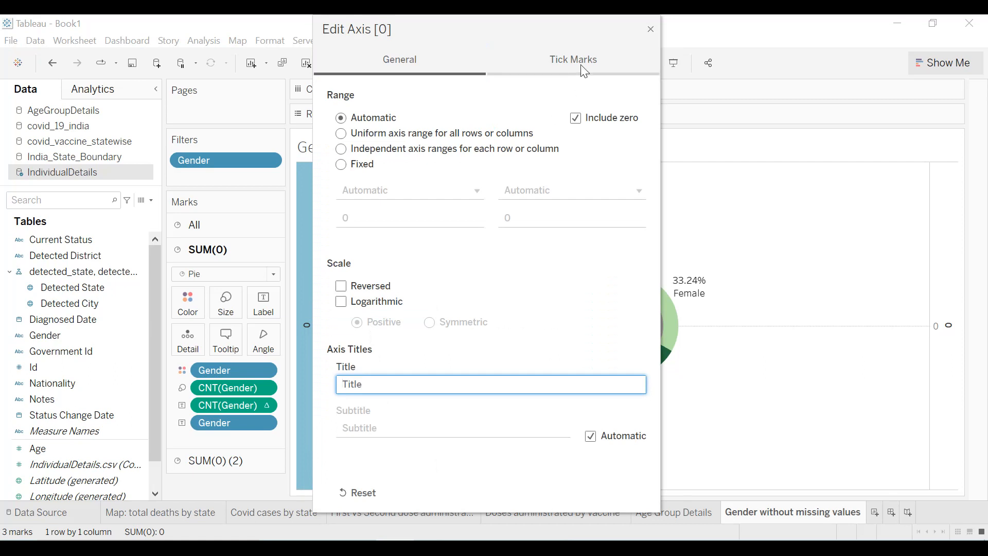
pyautogui.click(566, 60)
pyautogui.click(351, 153)
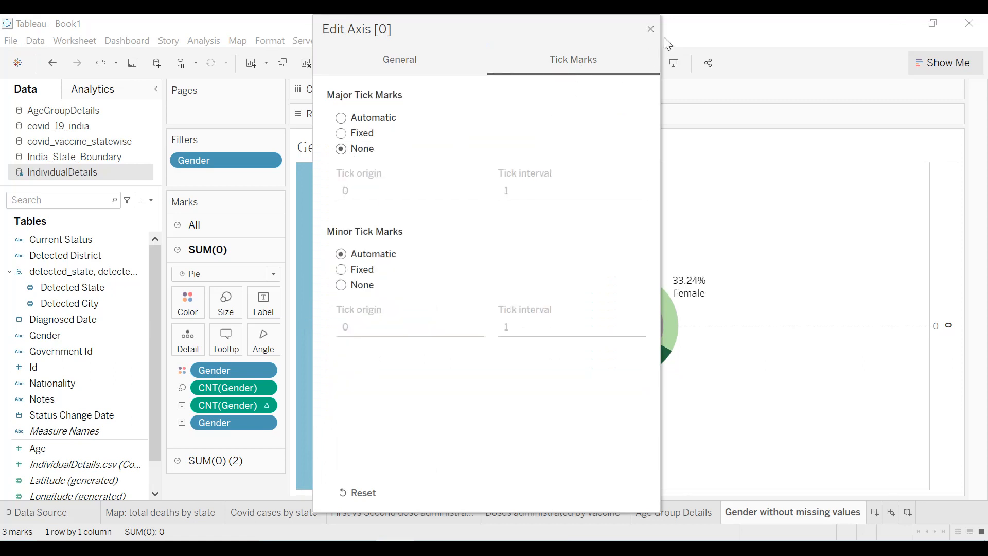
pyautogui.click(650, 30)
# - Clear the title of the chart's right axis and set its major tick marks to None
pyautogui.rightClick(939, 301)
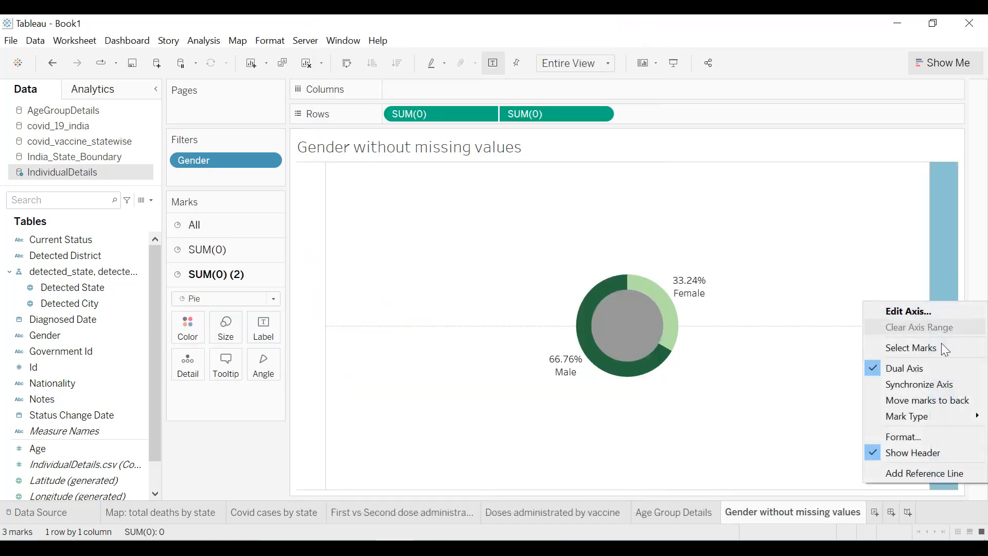
pyautogui.click(921, 312)
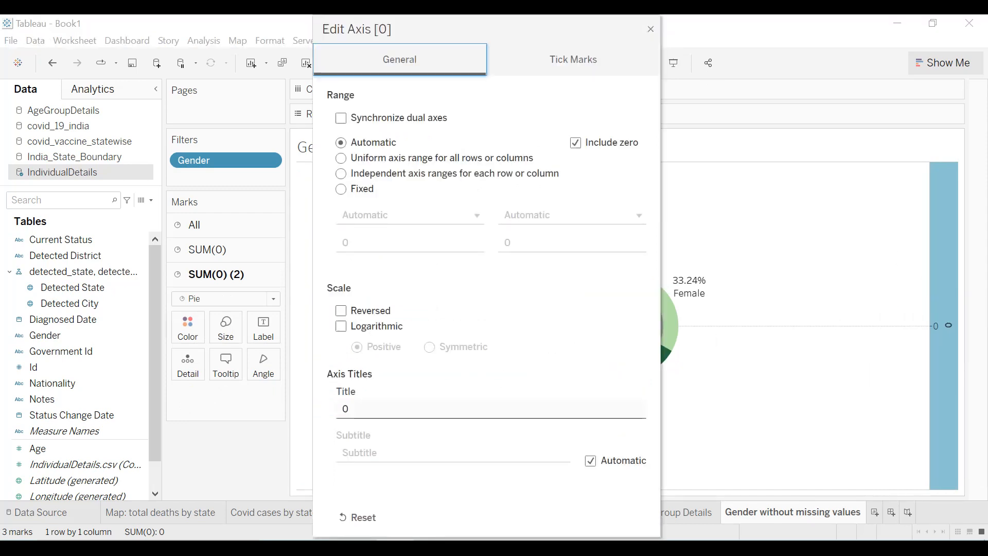
pyautogui.click(594, 58)
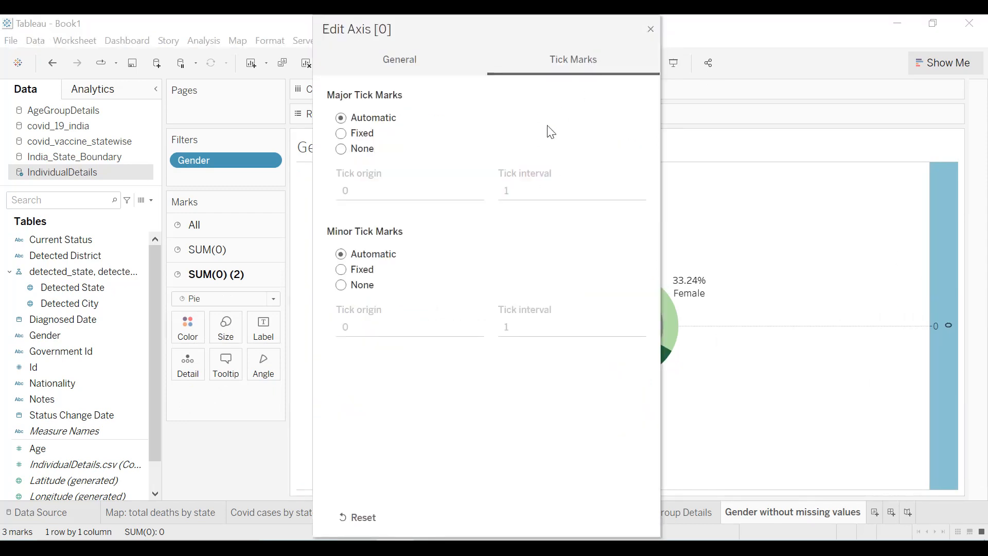
pyautogui.click(346, 151)
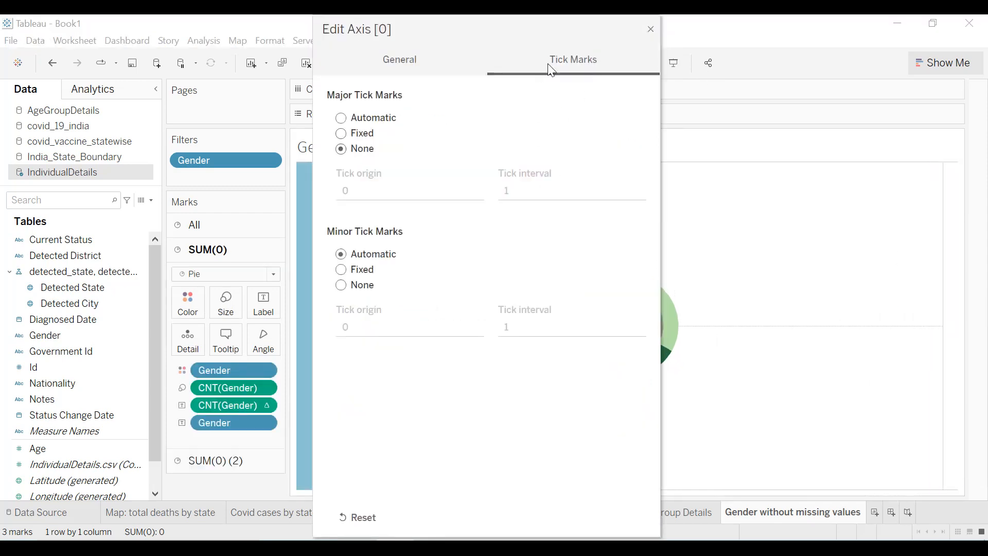
pyautogui.click(651, 29)
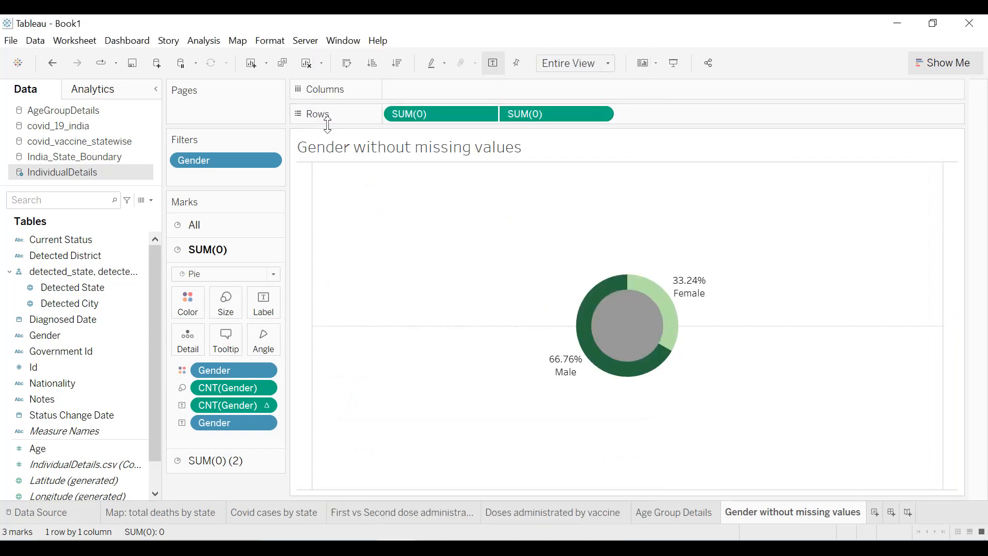
# - Set the default worksheet shading to a near-black colour
pyautogui.click(282, 41)
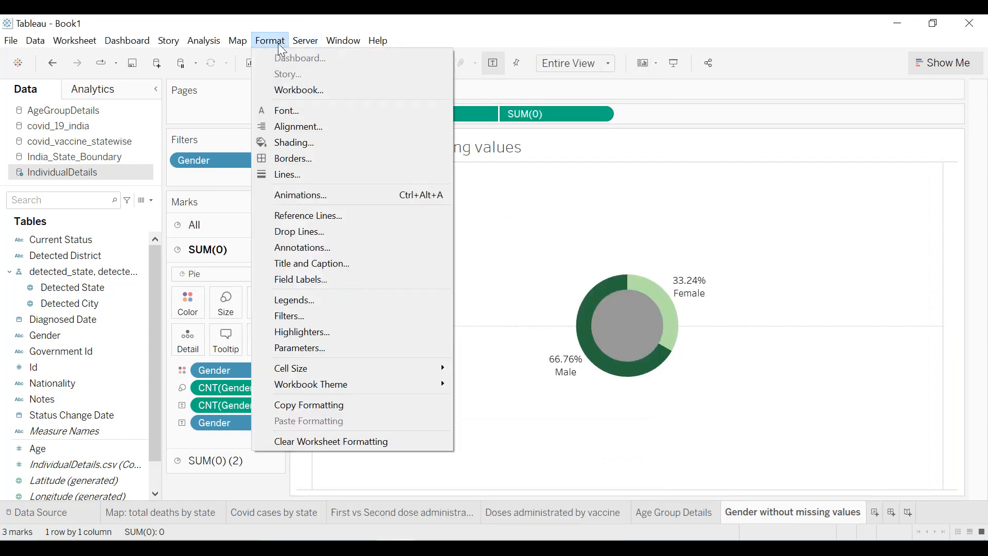
pyautogui.click(288, 140)
pyautogui.click(95, 182)
pyautogui.click(84, 228)
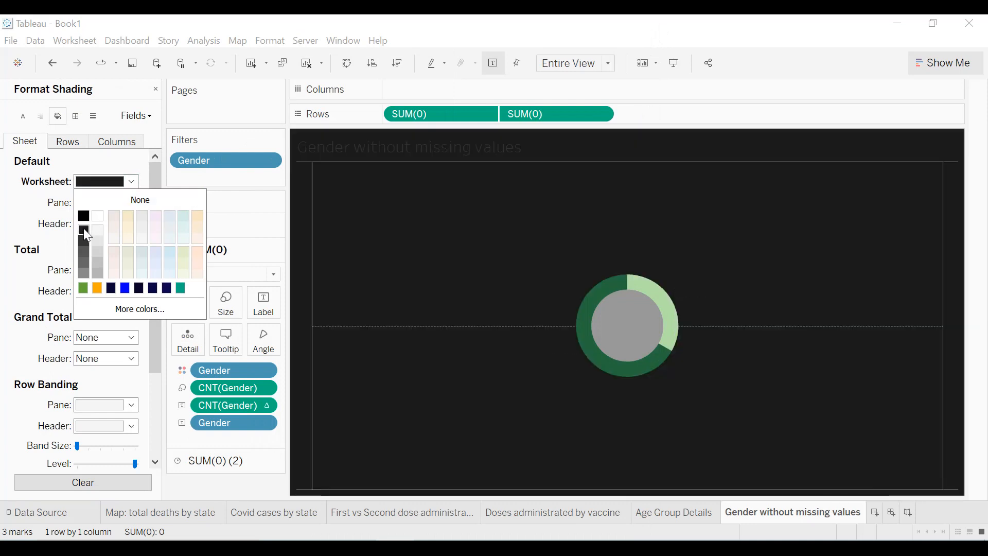
# - Colour the inner SUM(0) (2) pie near-black to match the worksheet background
pyautogui.click(214, 462)
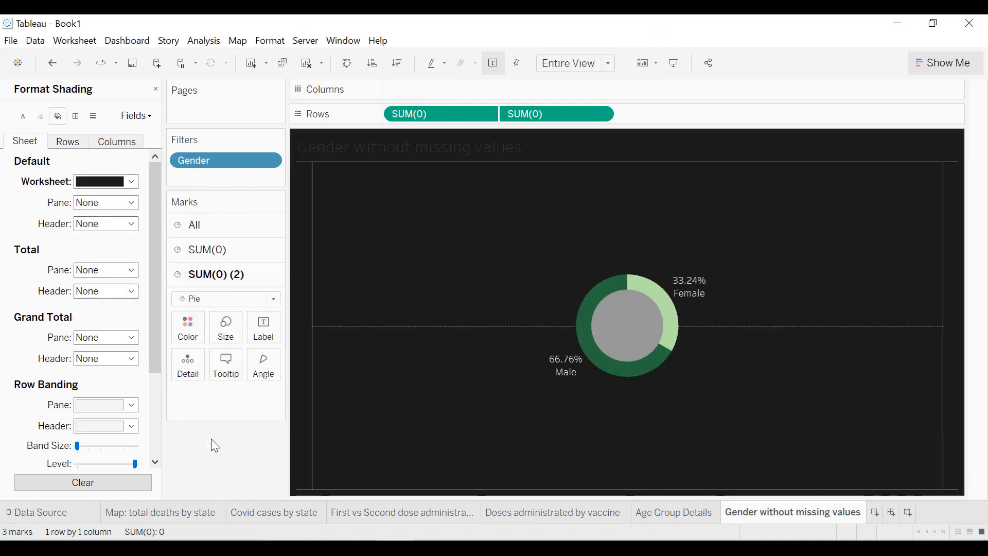
pyautogui.click(189, 337)
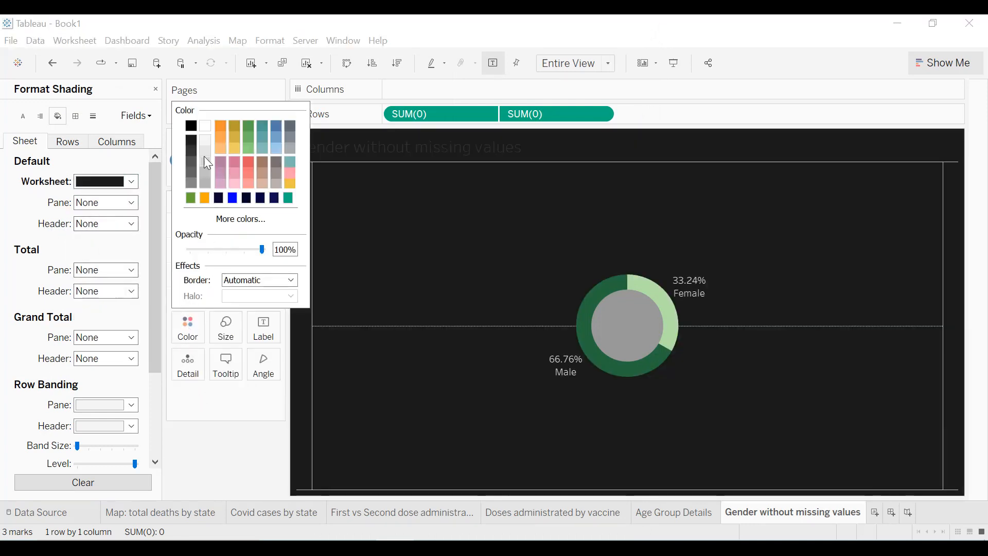
pyautogui.click(190, 142)
pyautogui.click(477, 234)
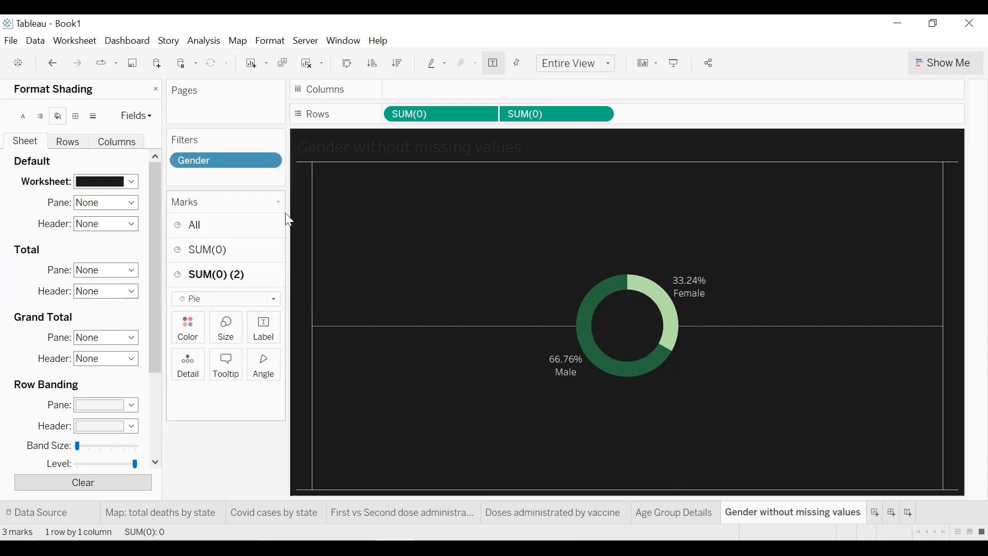
# - Set the worksheet's zero lines to None
pyautogui.click(93, 117)
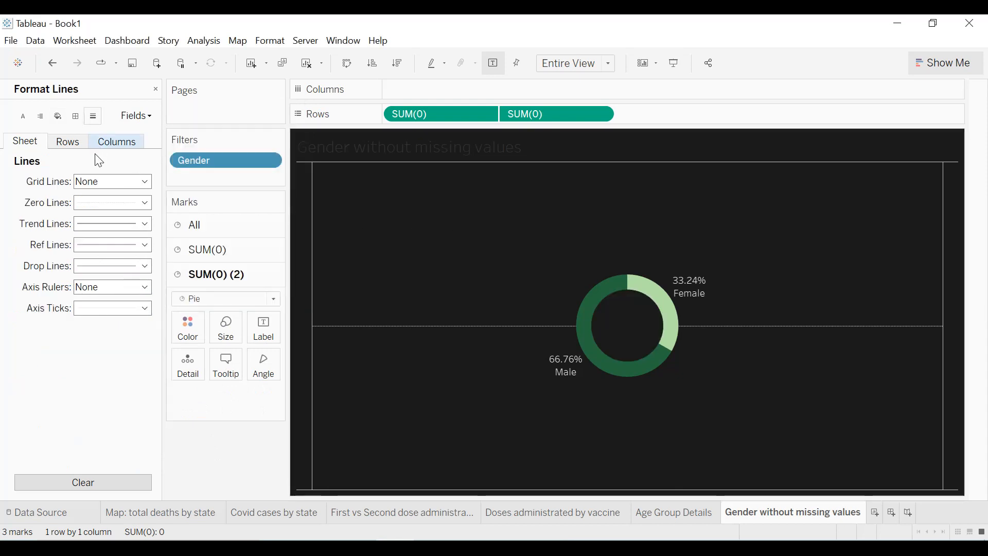
pyautogui.click(96, 203)
pyautogui.click(107, 222)
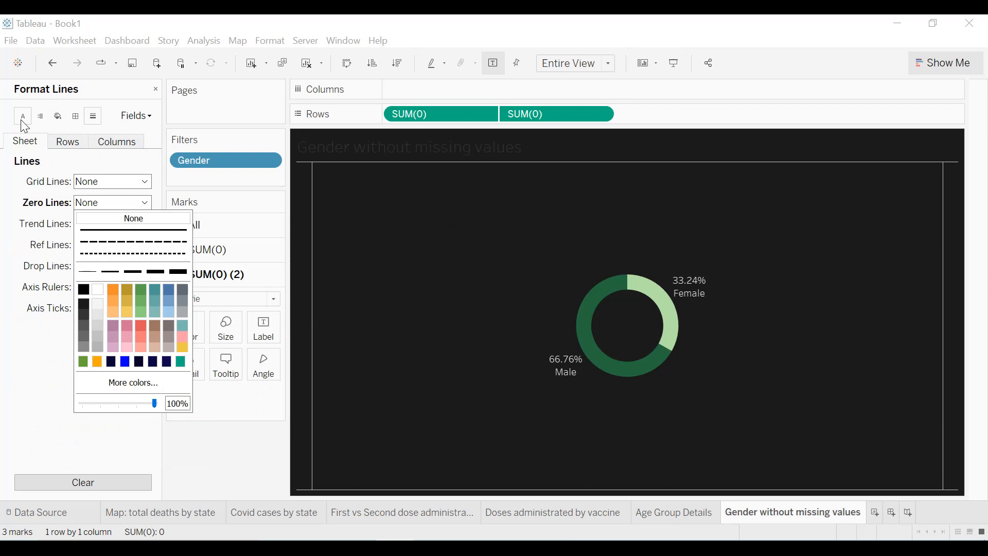
# - Give the default header a thin border and set the column divider's pane line to None
pyautogui.click(80, 118)
pyautogui.click(121, 224)
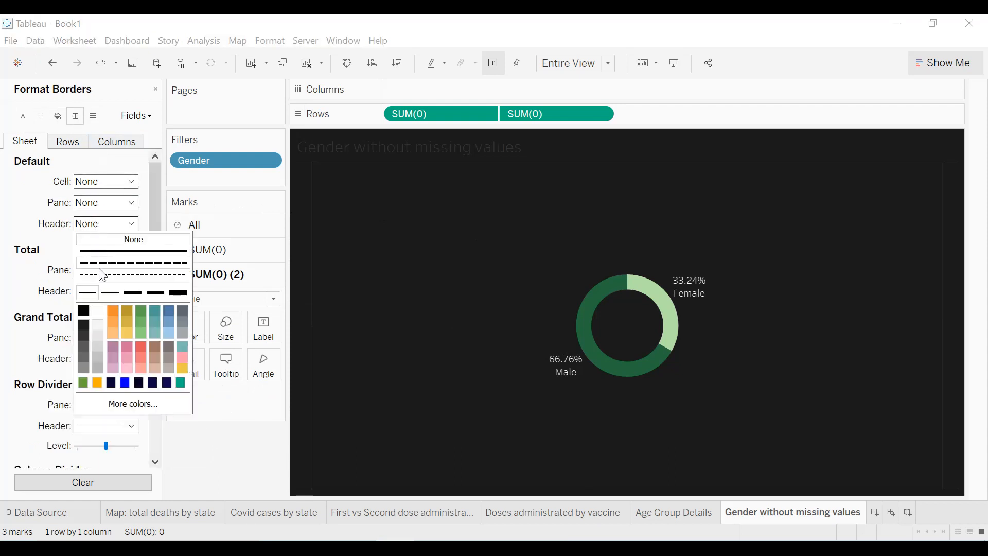
pyautogui.click(90, 295)
pyautogui.scroll(-3, 24, 296)
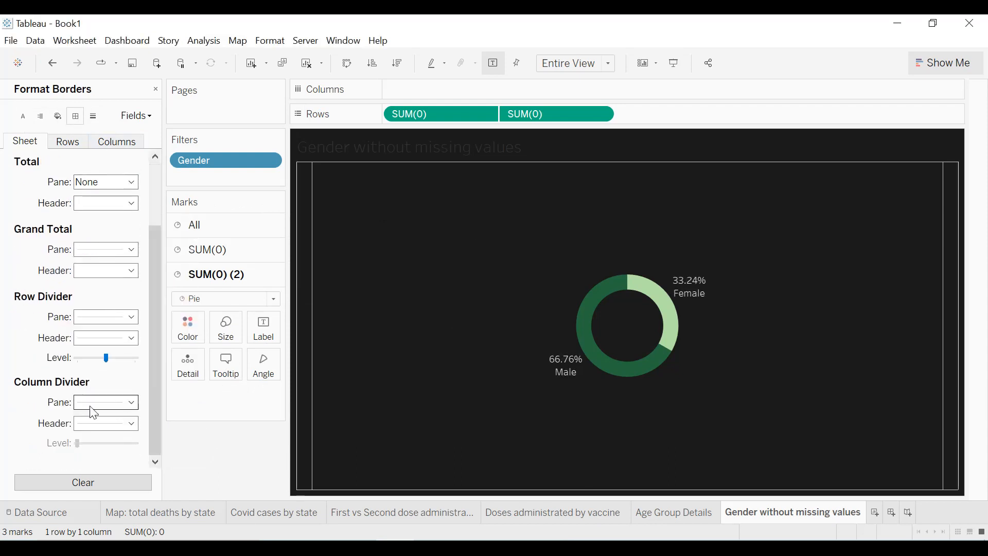
pyautogui.click(98, 404)
pyautogui.click(134, 220)
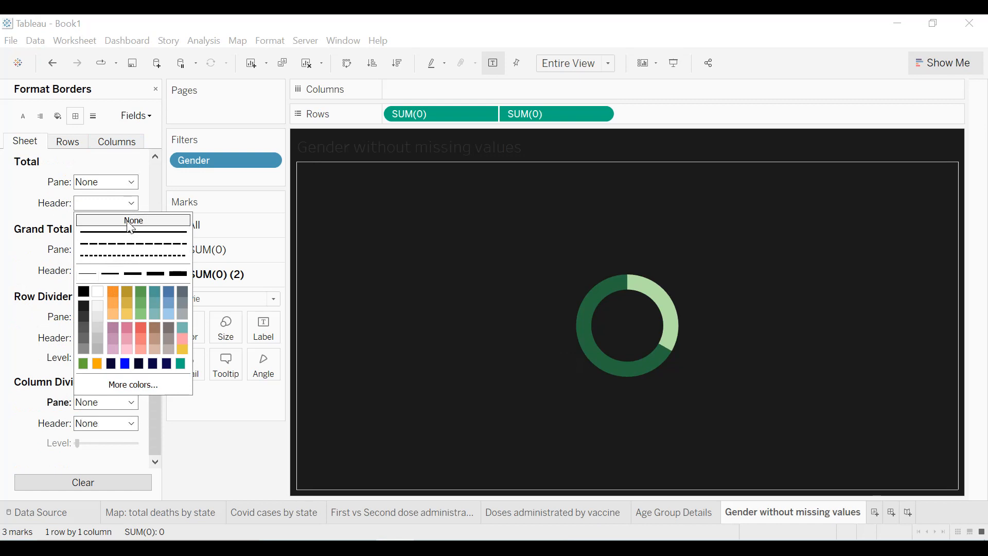
# - Set the default worksheet font to bold, size 10 and white
pyautogui.scroll(3, 35, 201)
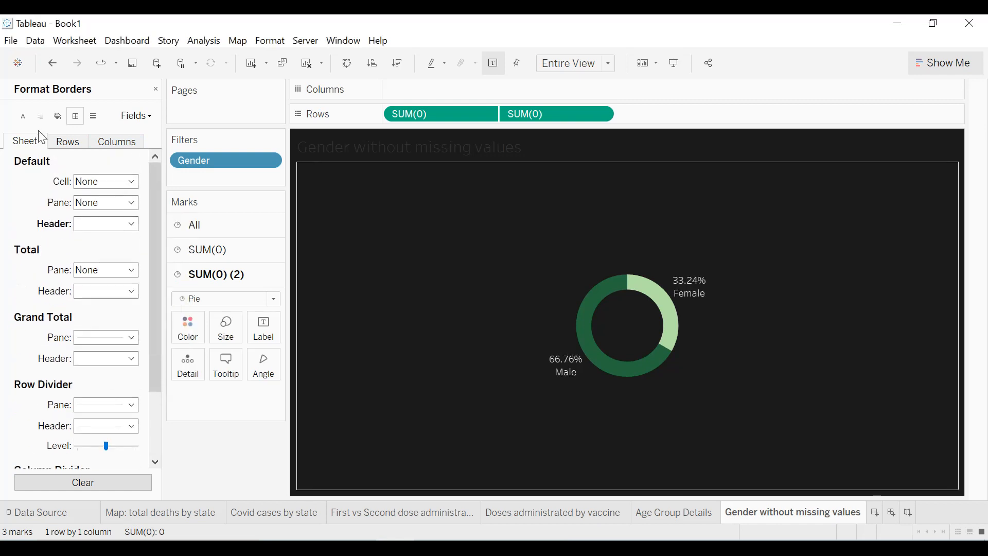
pyautogui.click(23, 116)
pyautogui.click(113, 182)
pyautogui.click(126, 222)
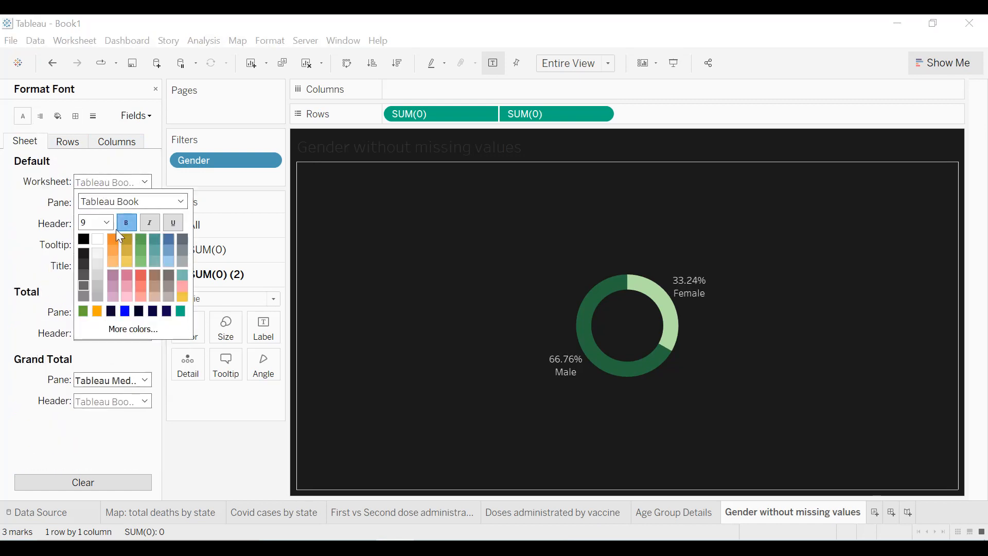
pyautogui.click(107, 223)
pyautogui.click(90, 254)
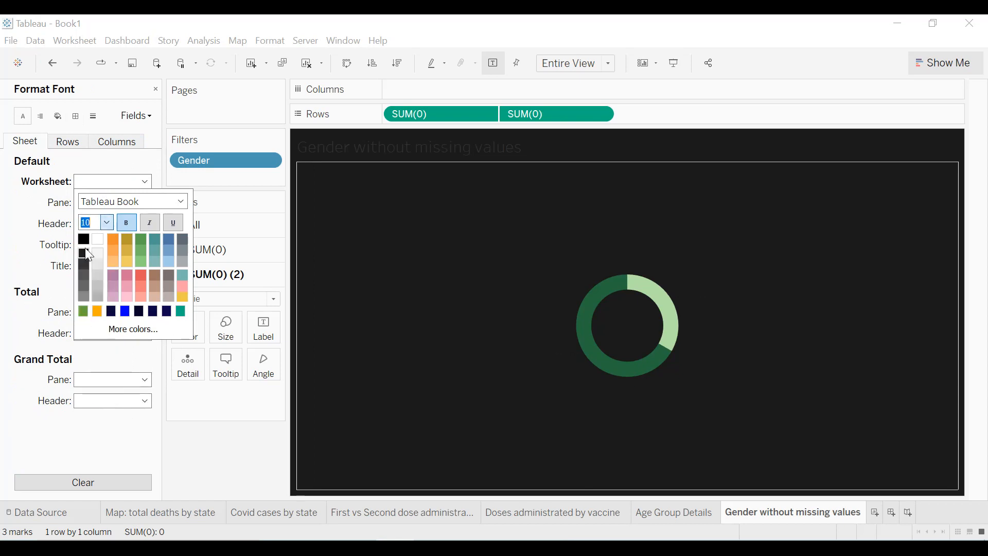
pyautogui.click(16, 216)
# - Format the sheet title as centred, white and bold
pyautogui.doubleClick(487, 152)
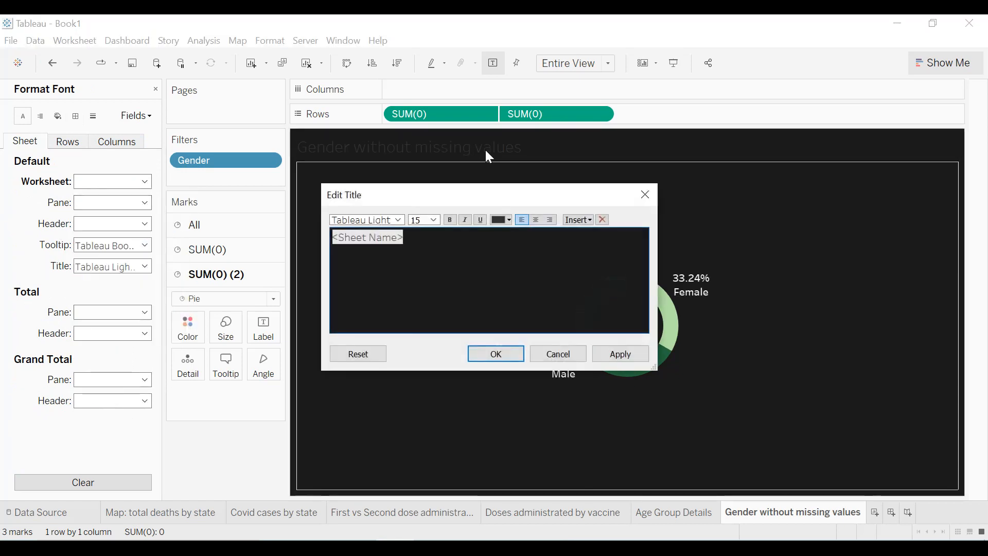
pyautogui.click(537, 220)
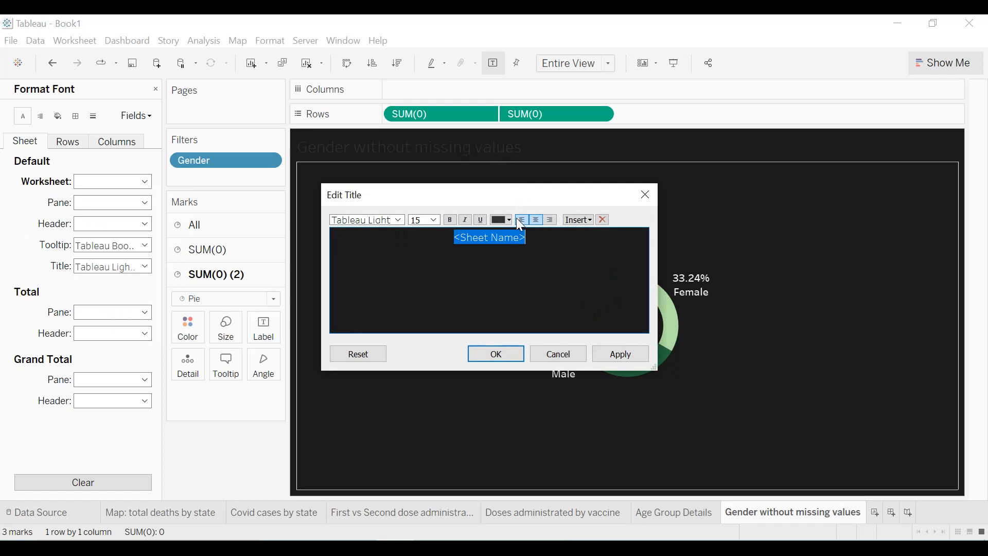
pyautogui.click(509, 220)
pyautogui.click(516, 235)
pyautogui.click(451, 220)
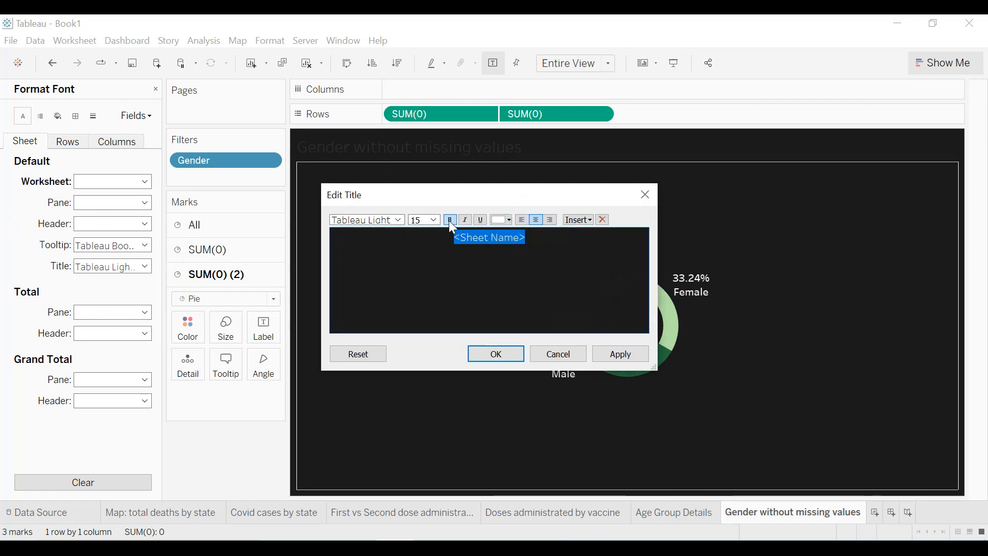
pyautogui.click(625, 354)
pyautogui.click(503, 350)
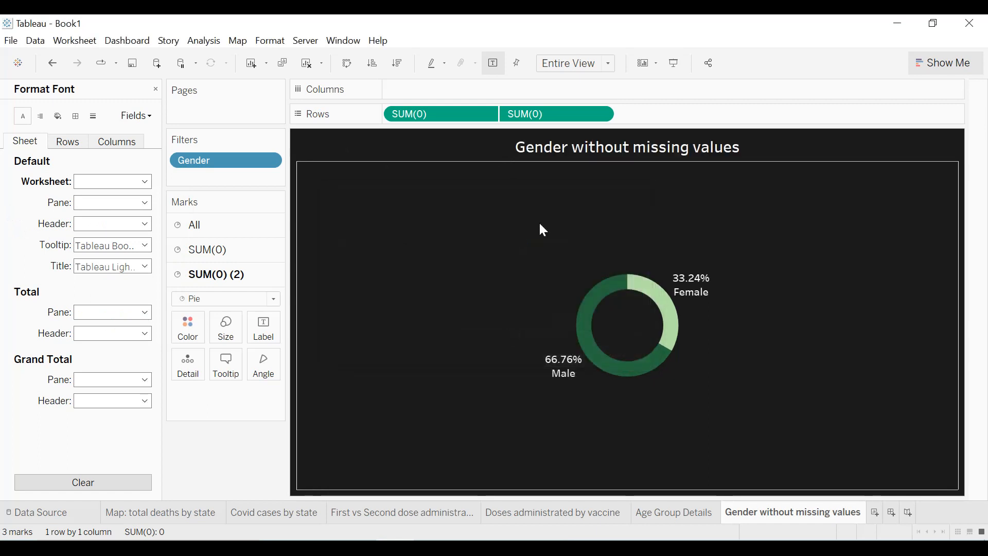
# - Add a thin solid white border around the worksheet title
pyautogui.rightClick(569, 159)
pyautogui.click(587, 216)
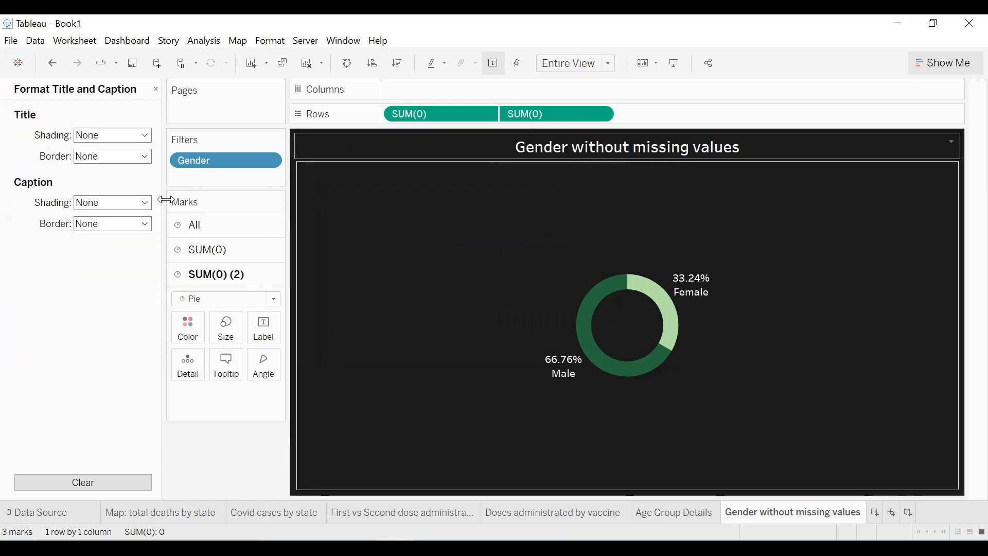
pyautogui.click(118, 156)
pyautogui.click(102, 184)
pyautogui.click(88, 225)
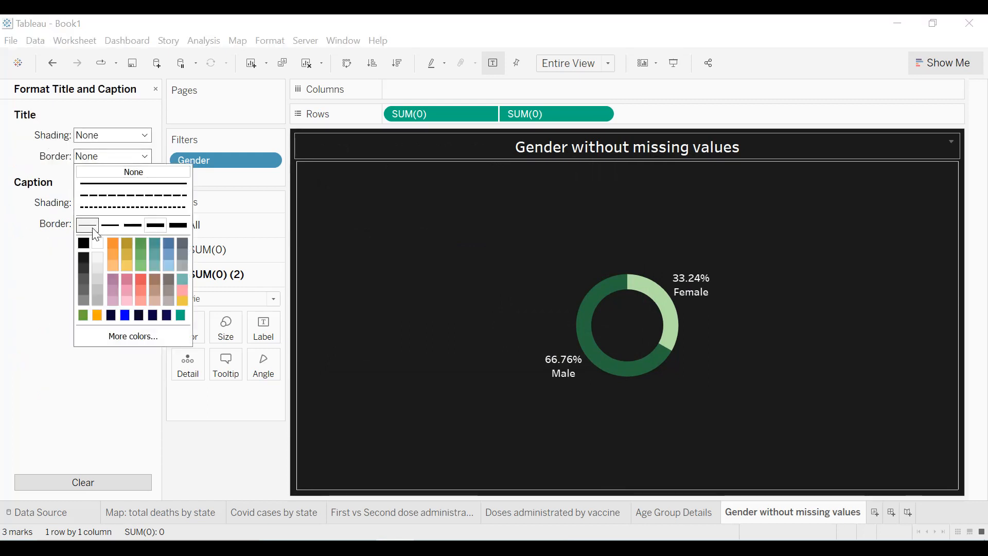
pyautogui.click(377, 235)
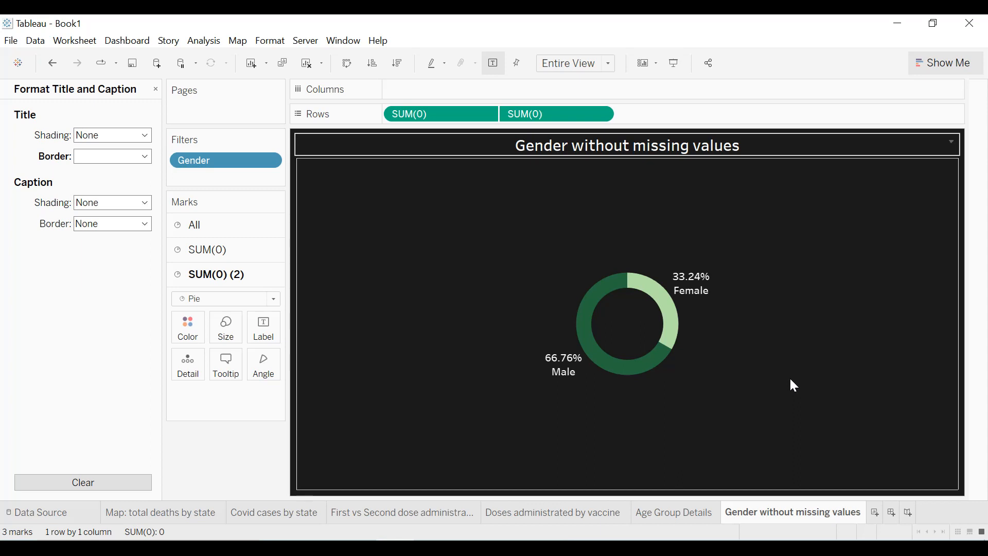
# - Add a new worksheet and connect ICMRTestingLabs.csv as a new data source, collapsing its table details
pyautogui.click(875, 513)
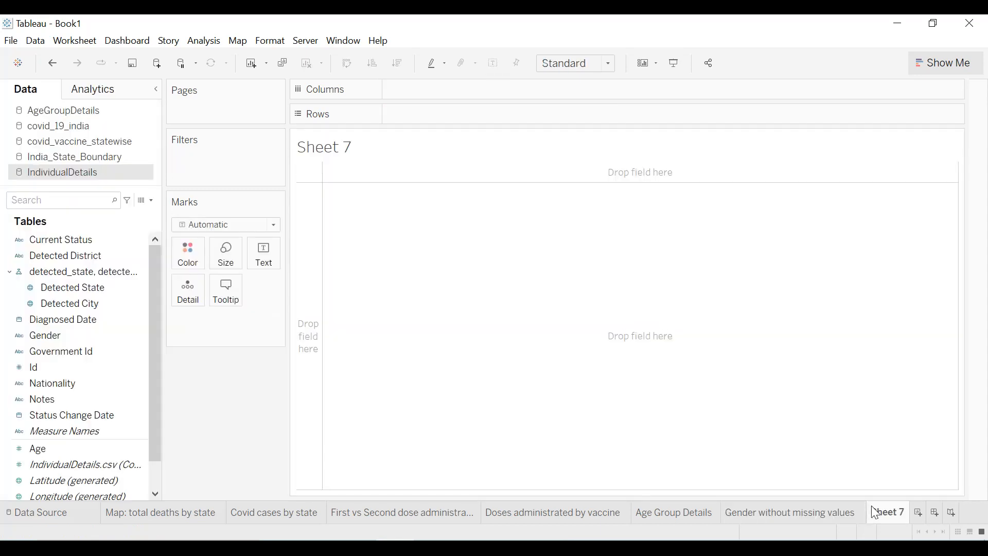
pyautogui.click(35, 41)
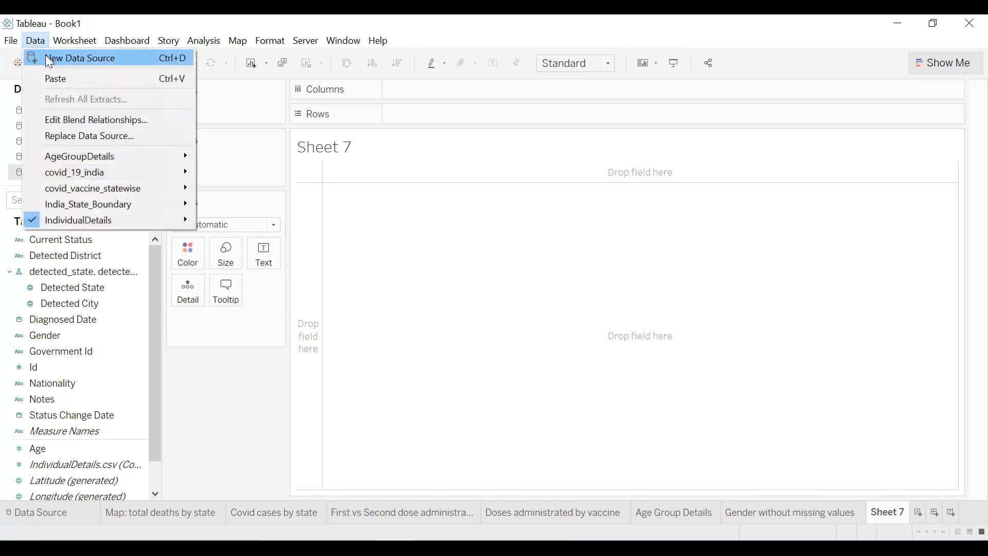
pyautogui.click(45, 55)
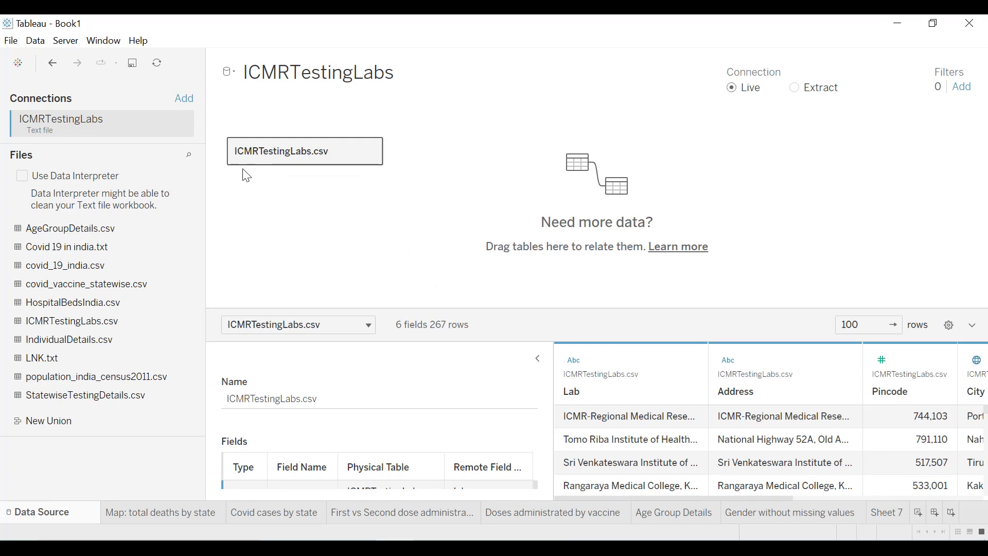
pyautogui.click(539, 359)
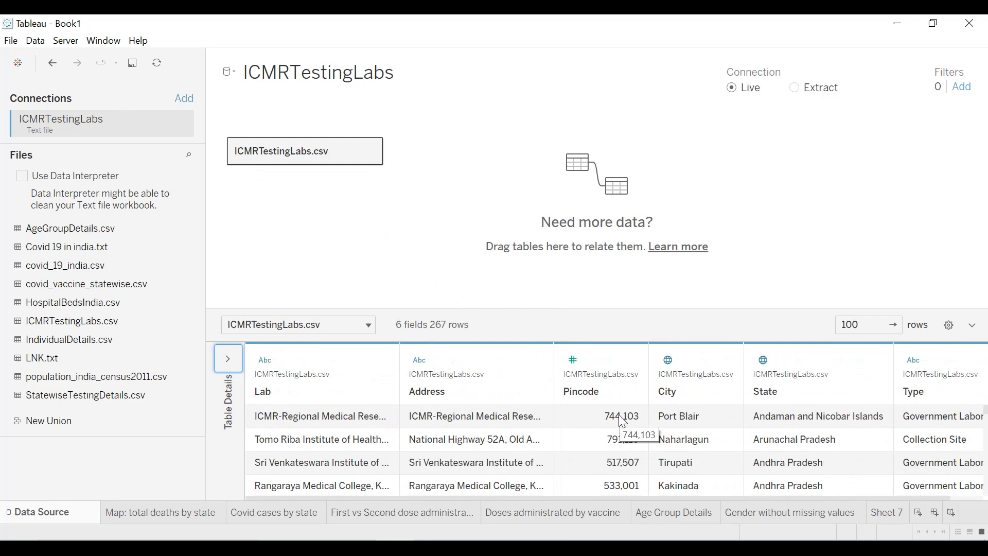
# - Rename Sheet 7 as "ICMR Testing Labs in each state"
pyautogui.click(882, 515)
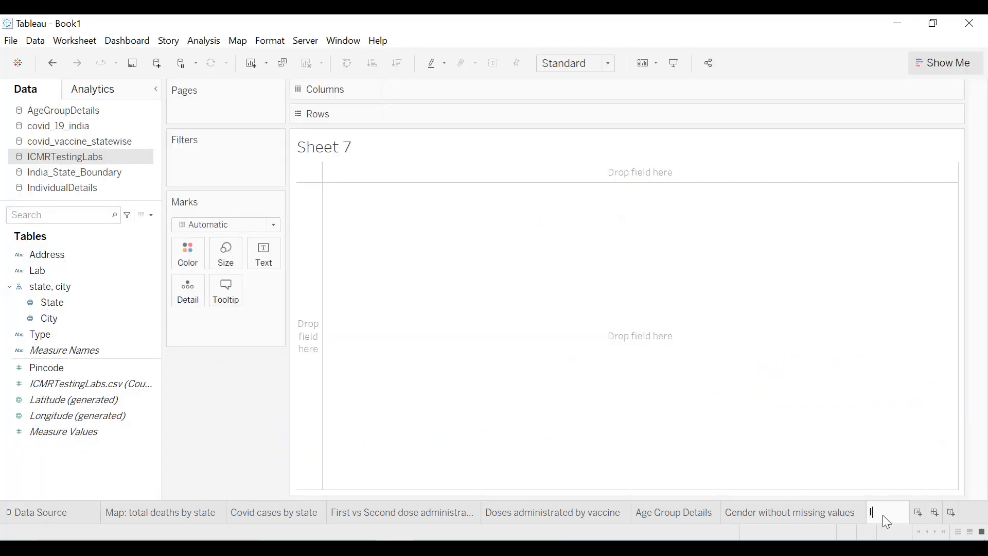
pyautogui.write('ICMR Testi')
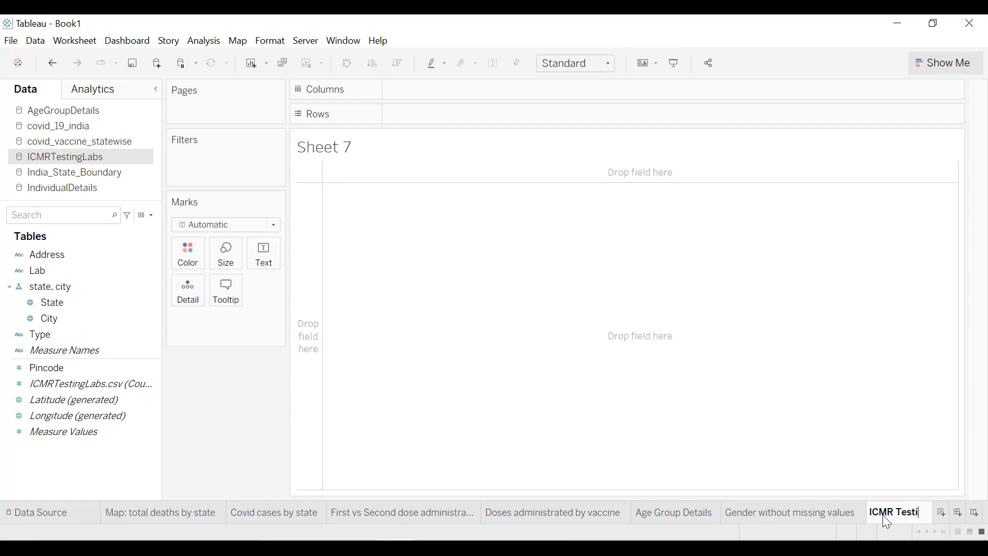
pyautogui.write('ng Labs i')
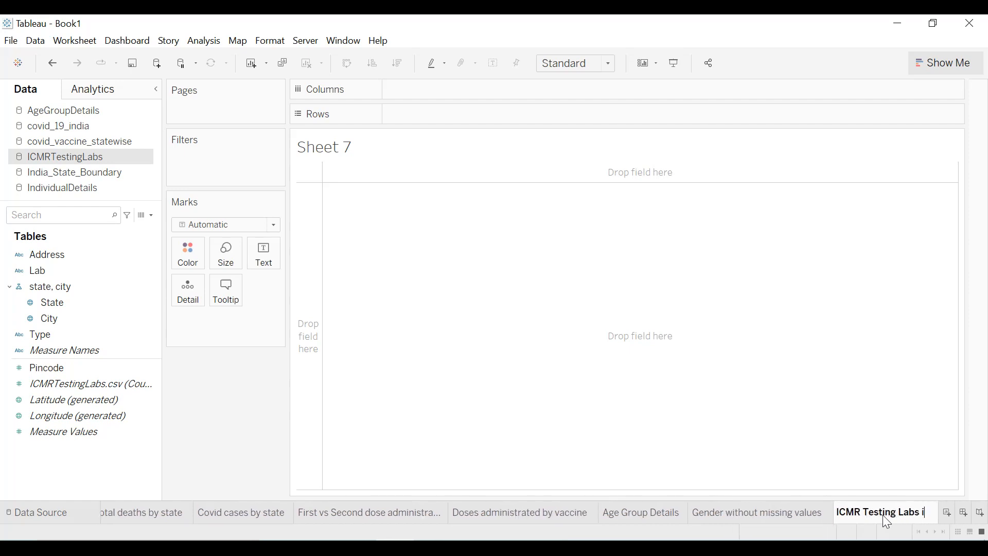
pyautogui.write('n each state')
pyautogui.press('Return')
# - Build a bar chart with State on rows and the Count of Lab on columns
pyautogui.moveTo(62, 303); pyautogui.dragTo(417, 117)
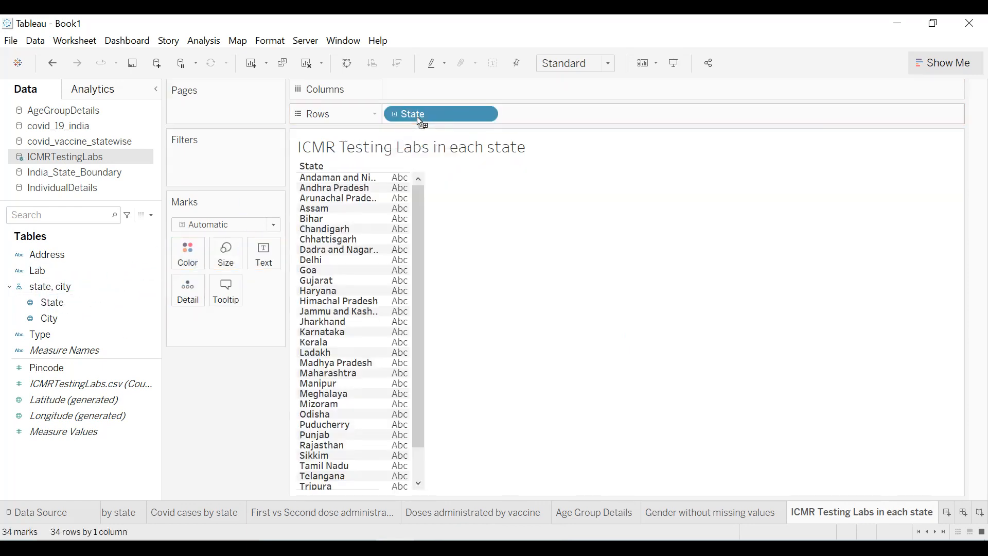
pyautogui.moveTo(57, 270); pyautogui.dragTo(426, 93)
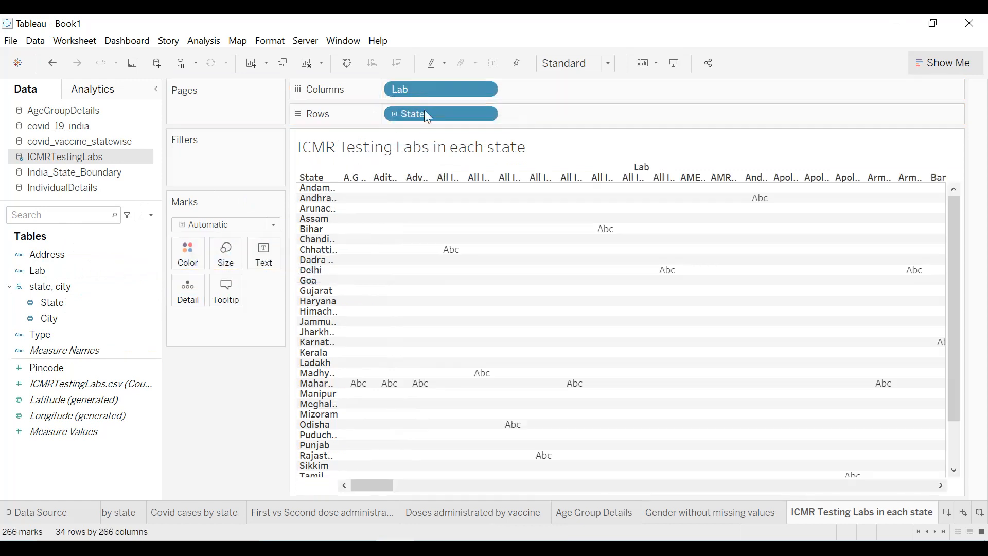
pyautogui.click(485, 90)
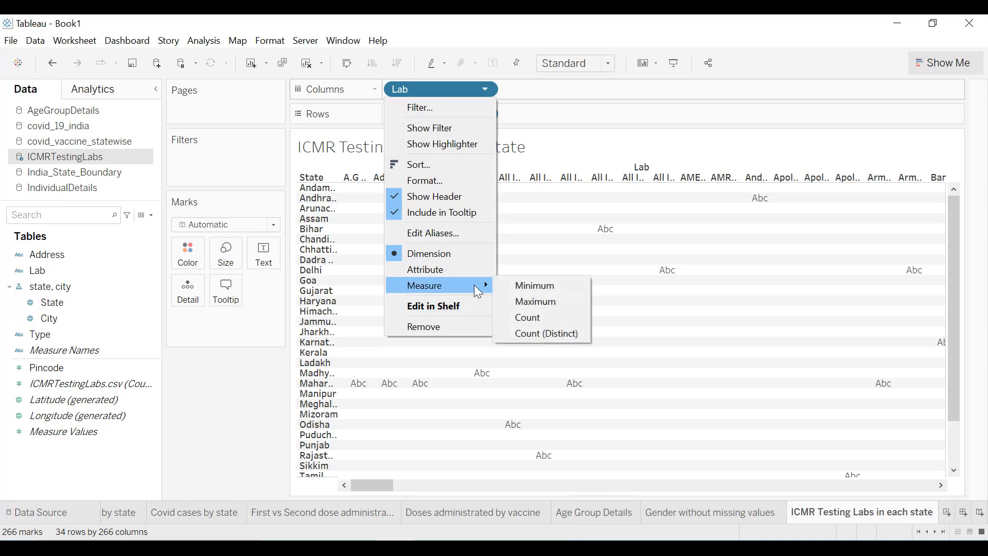
pyautogui.click(516, 317)
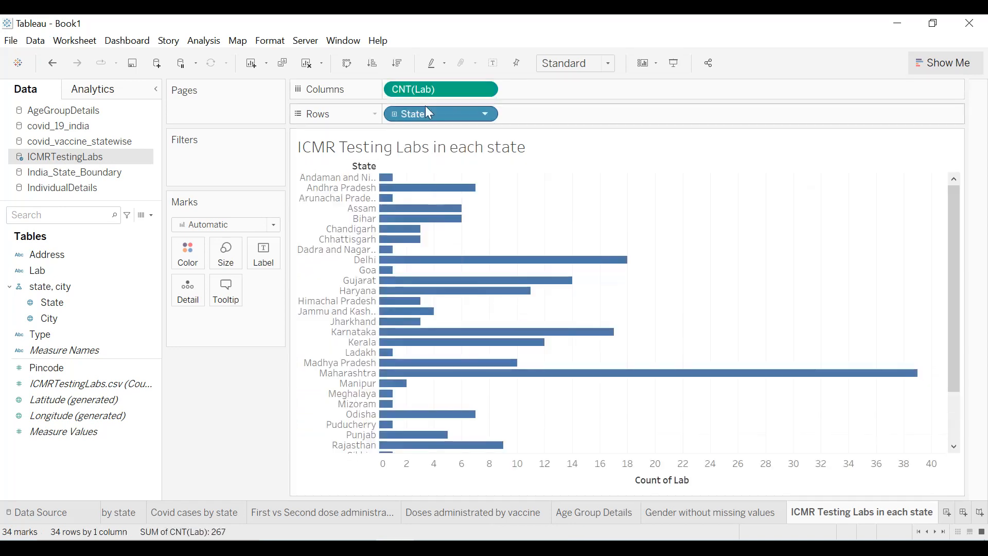
# - Sort the states in descending order of lab count and label the bars with CNT(Lab)
pyautogui.click(402, 68)
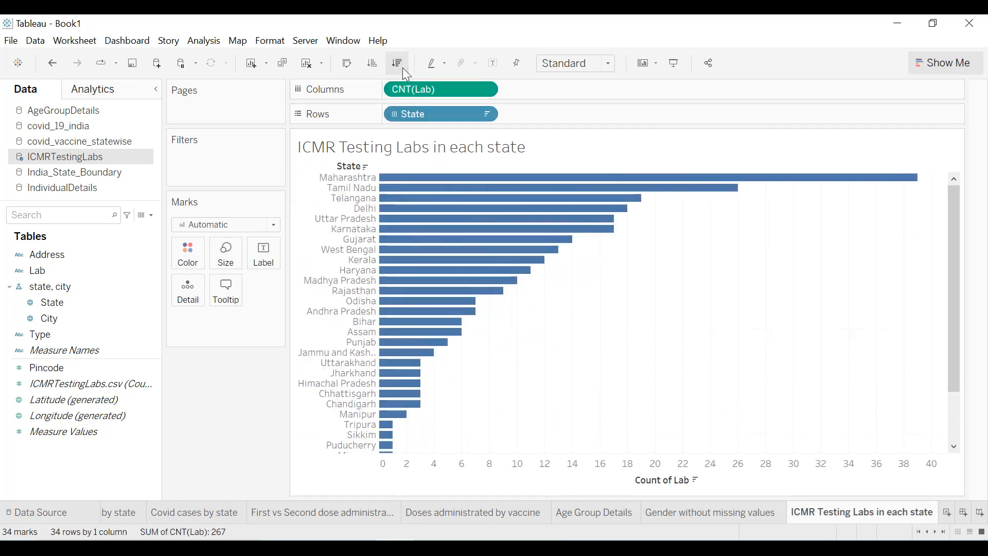
pyautogui.moveTo(431, 86); pyautogui.dragTo(266, 253)
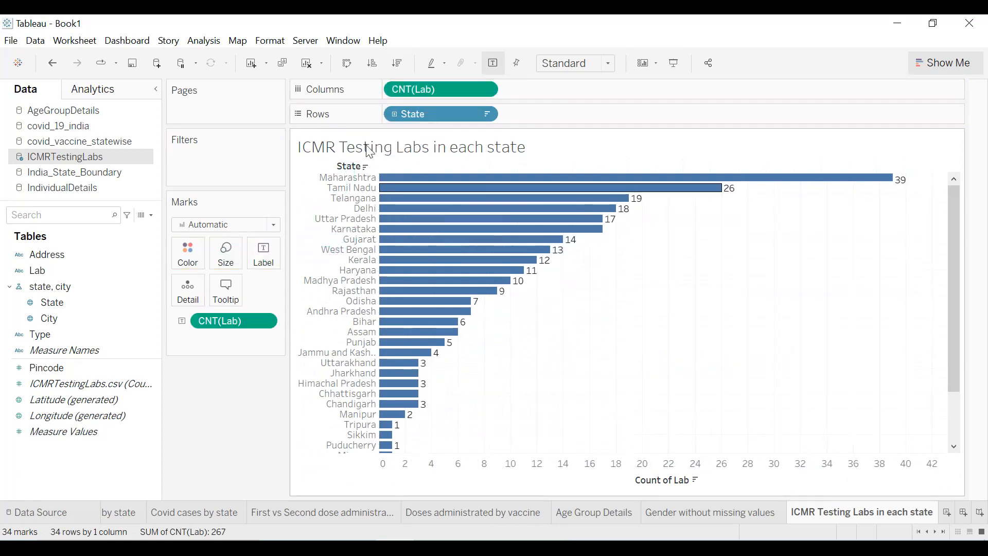
# - Make the chart's cells taller and hide the field labels for rows
pyautogui.click(277, 41)
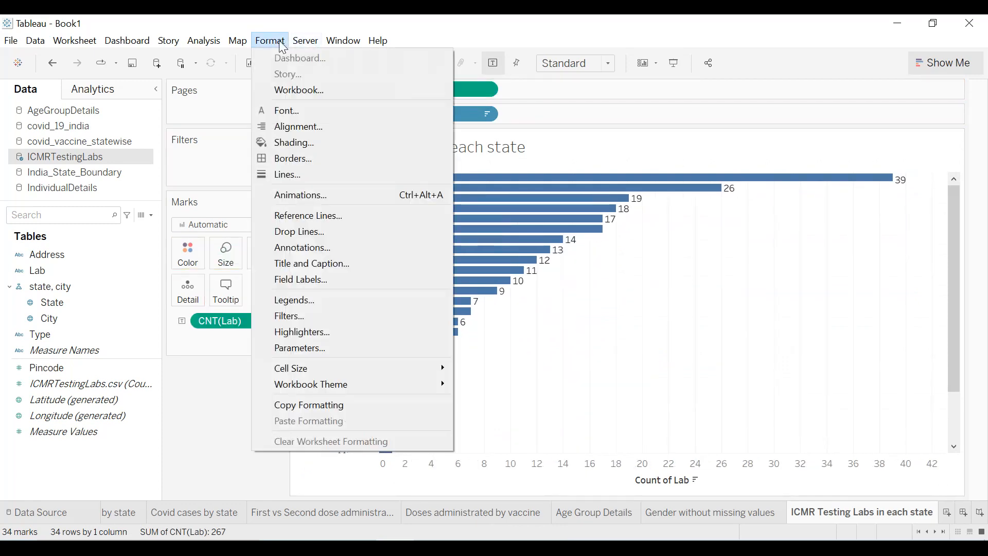
pyautogui.moveTo(328, 366)
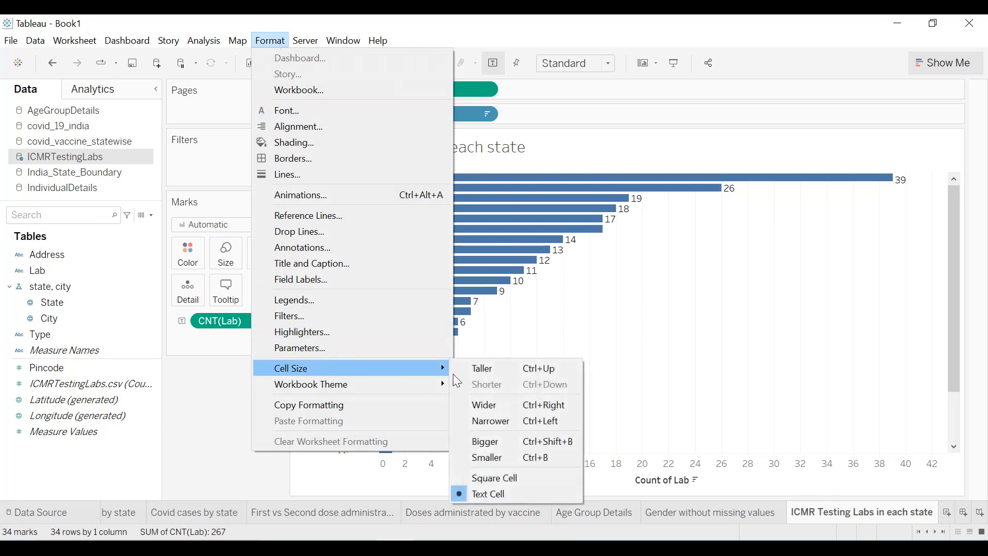
pyautogui.click(465, 370)
pyautogui.rightClick(358, 166)
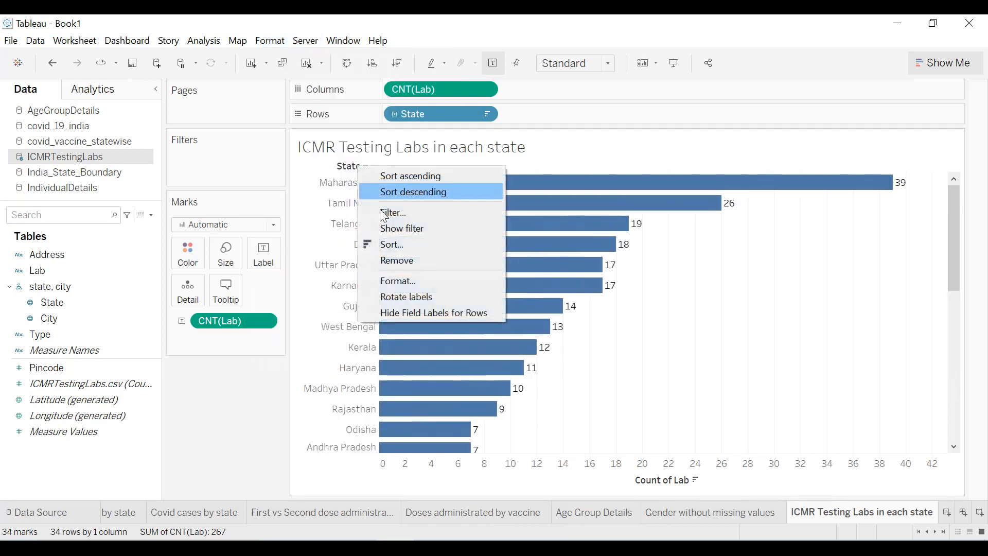
pyautogui.click(404, 312)
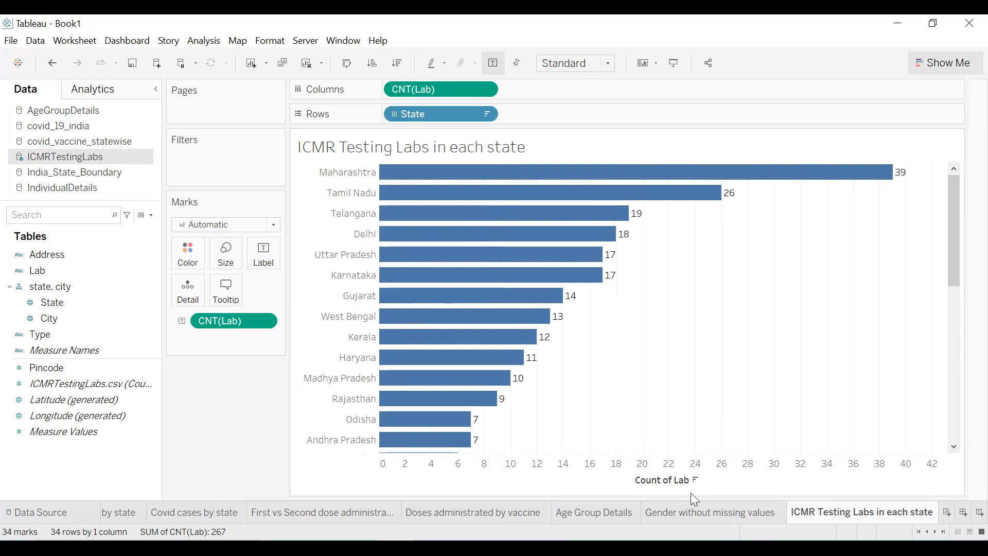
# - Clear the title of the Count of Lab axis
pyautogui.doubleClick(665, 481)
pyautogui.click(453, 380)
pyautogui.press('BackSpace')
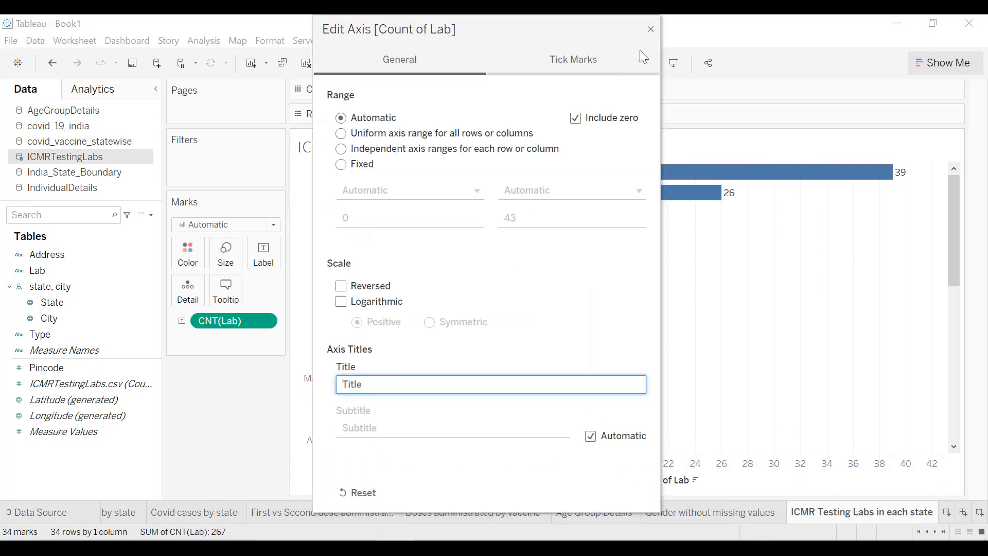
pyautogui.click(650, 28)
# - Color the bars green and set the worksheet shading to black
pyautogui.click(188, 254)
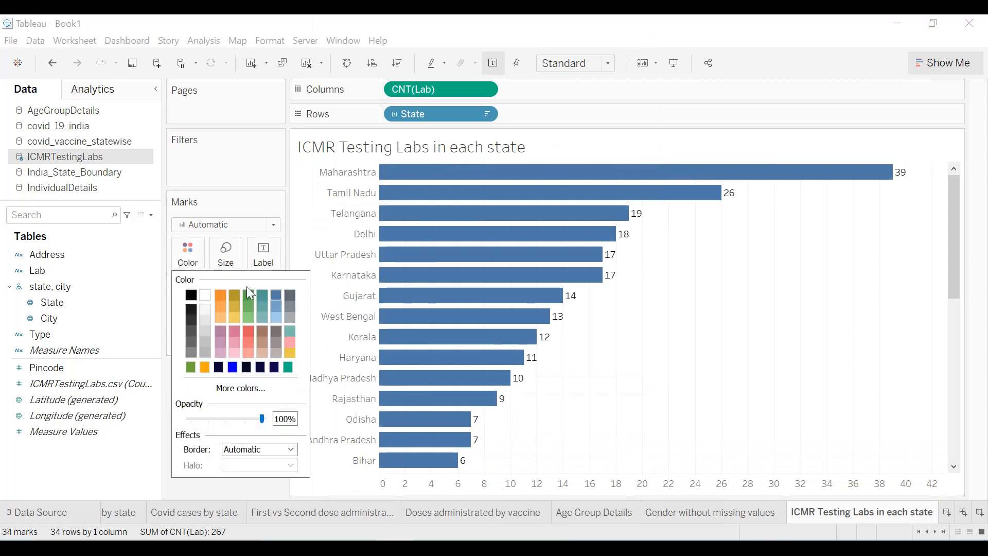
pyautogui.click(248, 294)
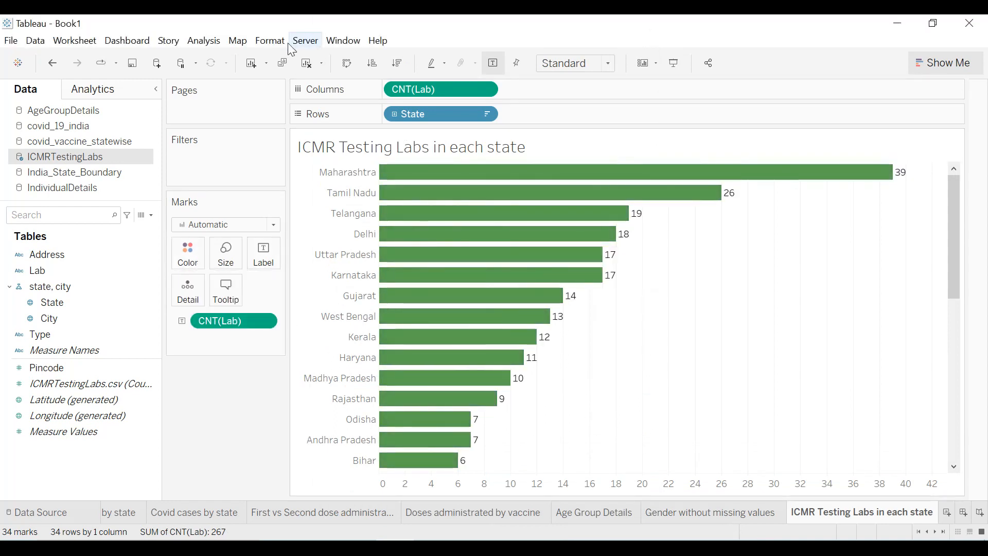
pyautogui.click(273, 41)
pyautogui.click(290, 143)
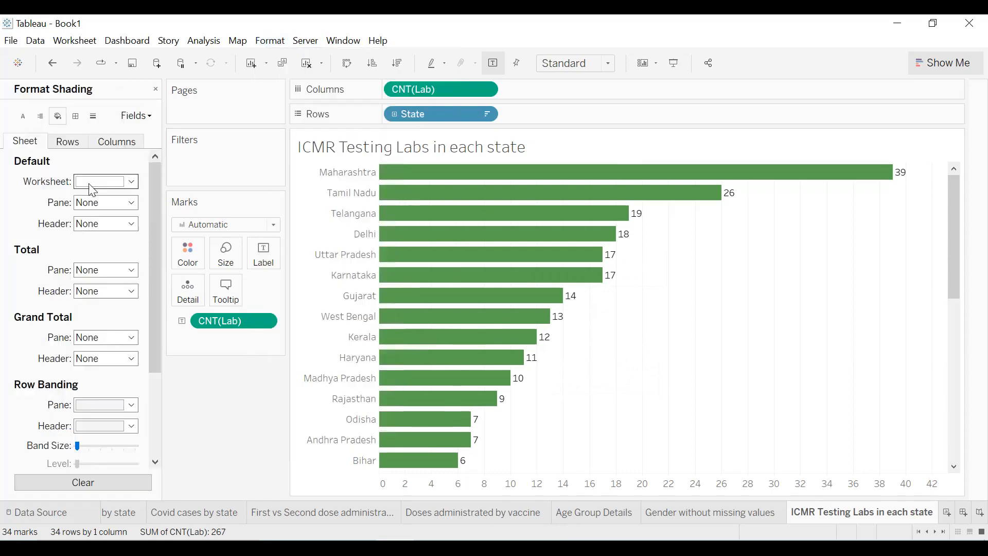
pyautogui.click(95, 182)
pyautogui.click(83, 230)
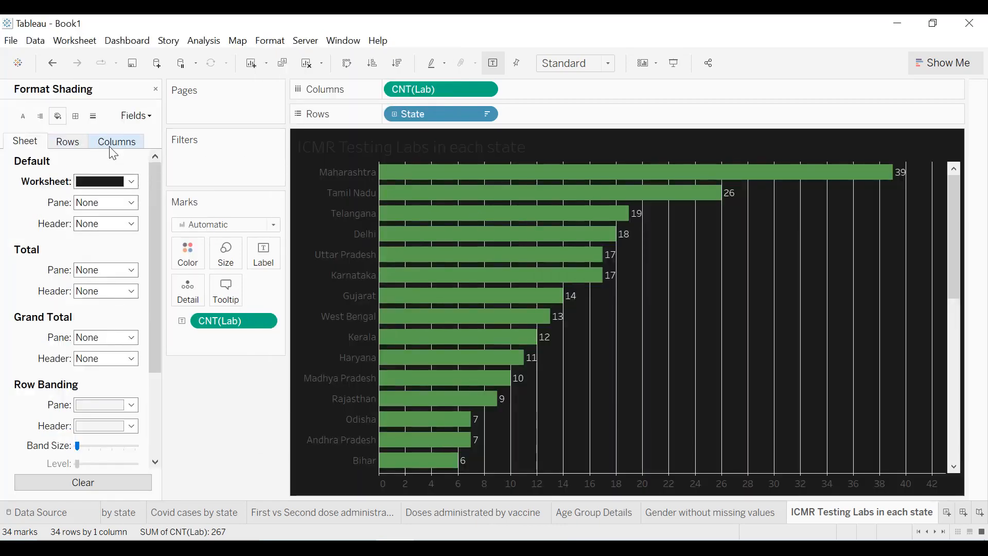
# - Remove the column grid lines from the chart by setting them to None
pyautogui.click(94, 118)
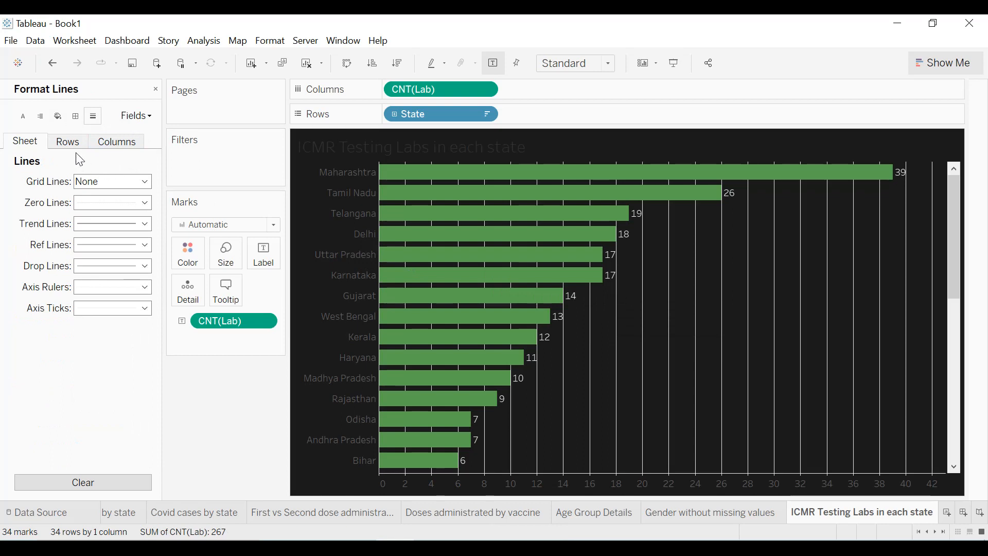
pyautogui.click(116, 143)
pyautogui.click(113, 181)
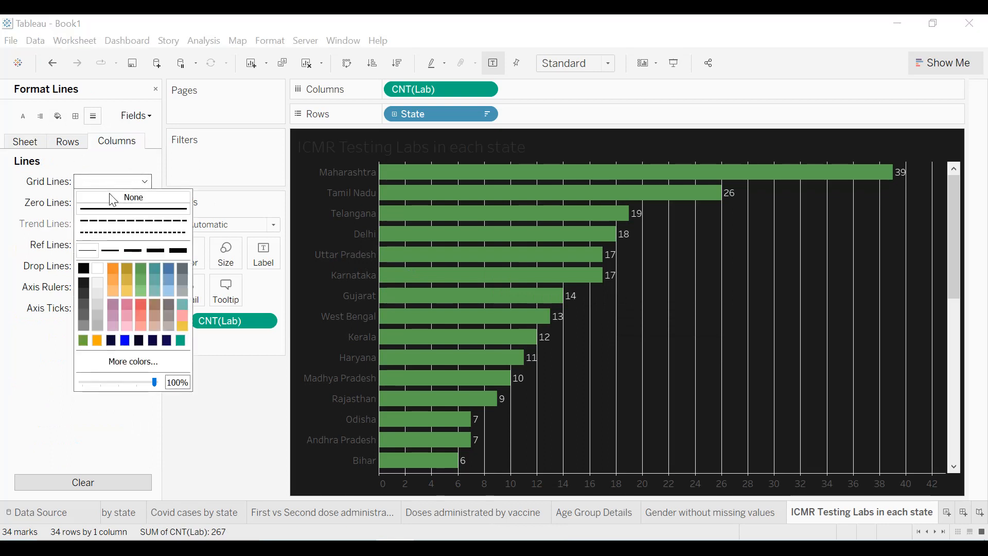
pyautogui.click(23, 118)
# - Set the sheet's default worksheet font to white, bold and size 10
pyautogui.click(23, 117)
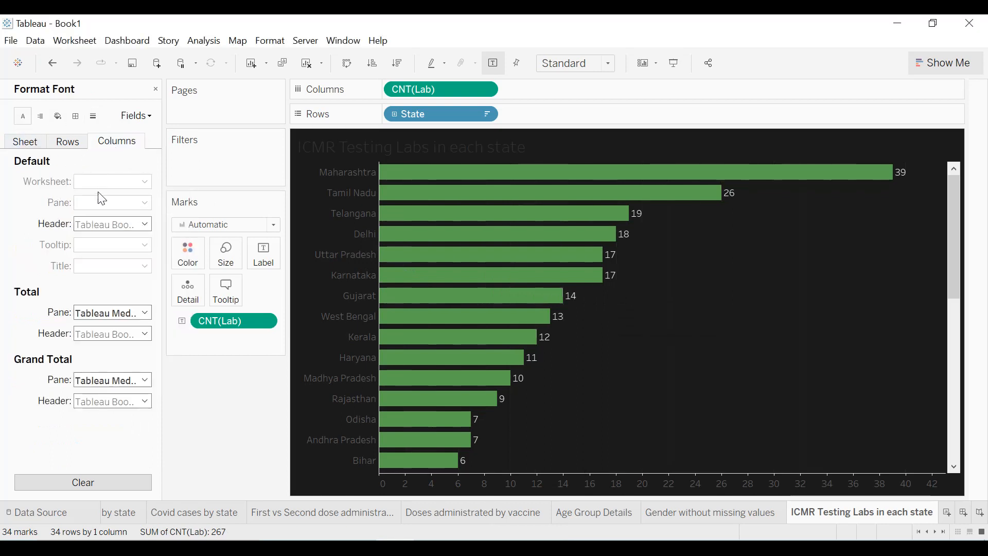
pyautogui.click(29, 143)
pyautogui.click(112, 181)
pyautogui.click(126, 223)
pyautogui.click(106, 222)
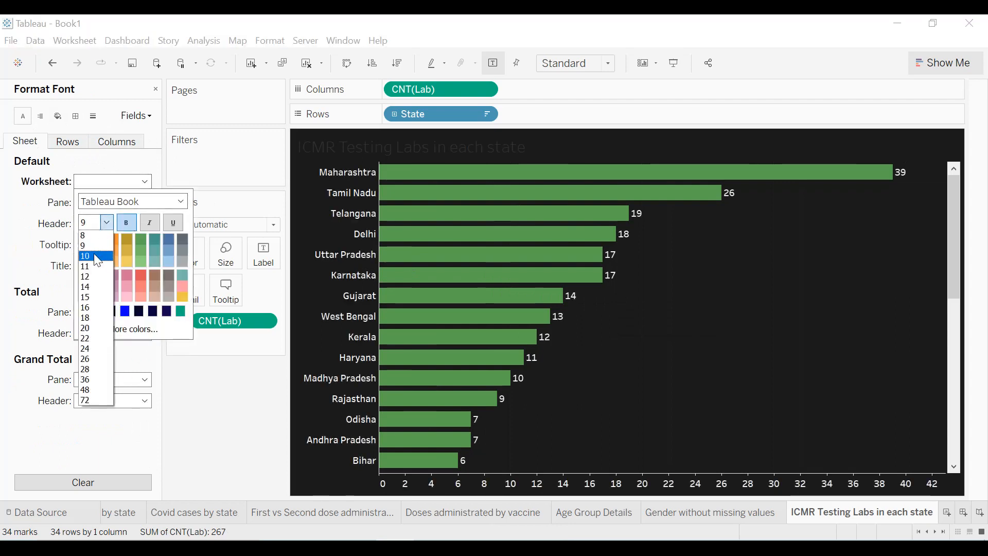
pyautogui.click(94, 253)
pyautogui.click(20, 213)
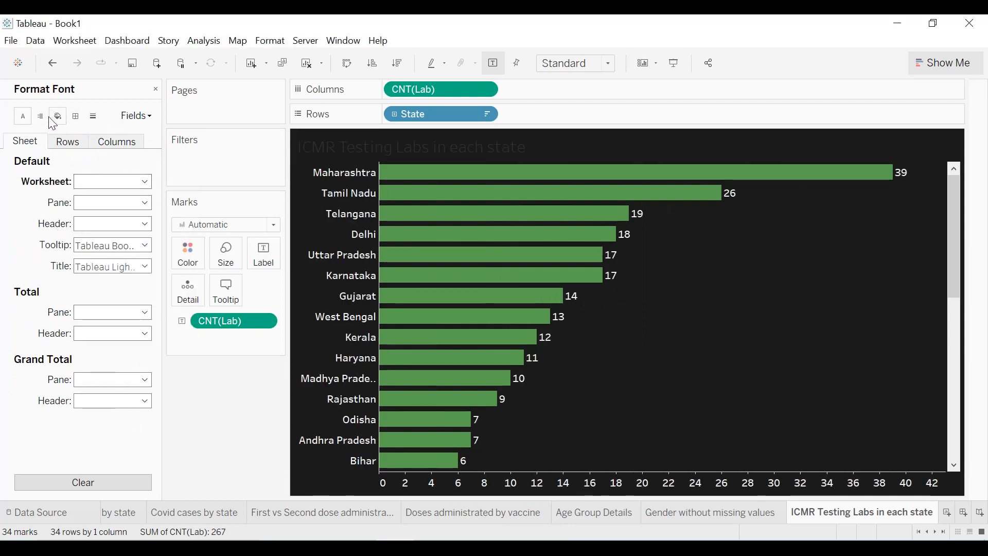
# - Center the default header alignment and leave the pane's horizontal alignment on Automatic after trying Center
pyautogui.click(40, 116)
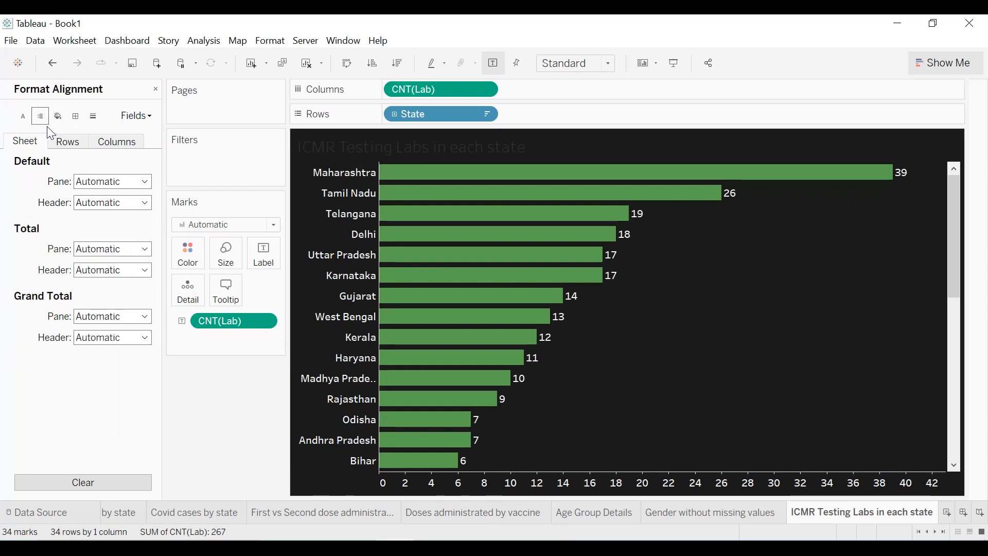
pyautogui.click(94, 182)
pyautogui.click(109, 234)
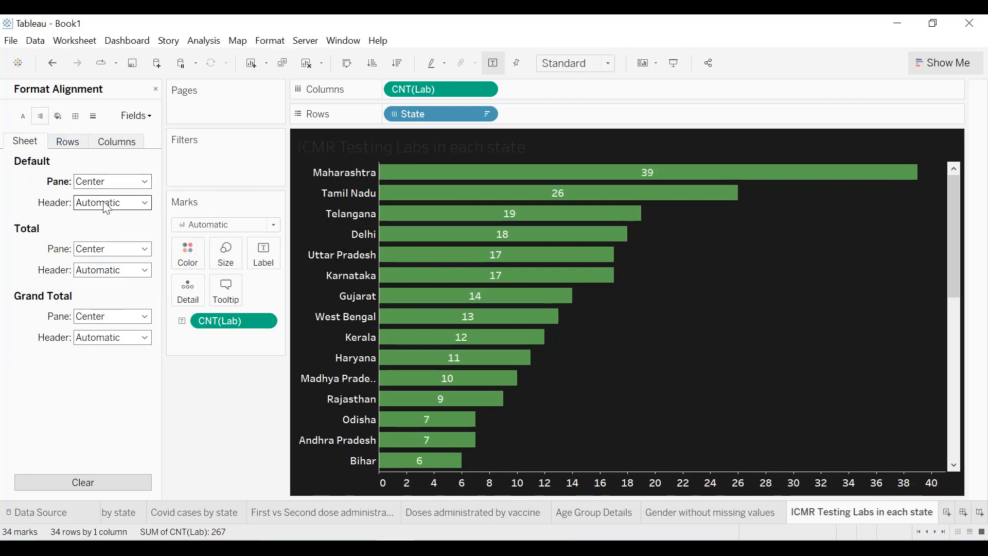
pyautogui.click(110, 202)
pyautogui.click(109, 255)
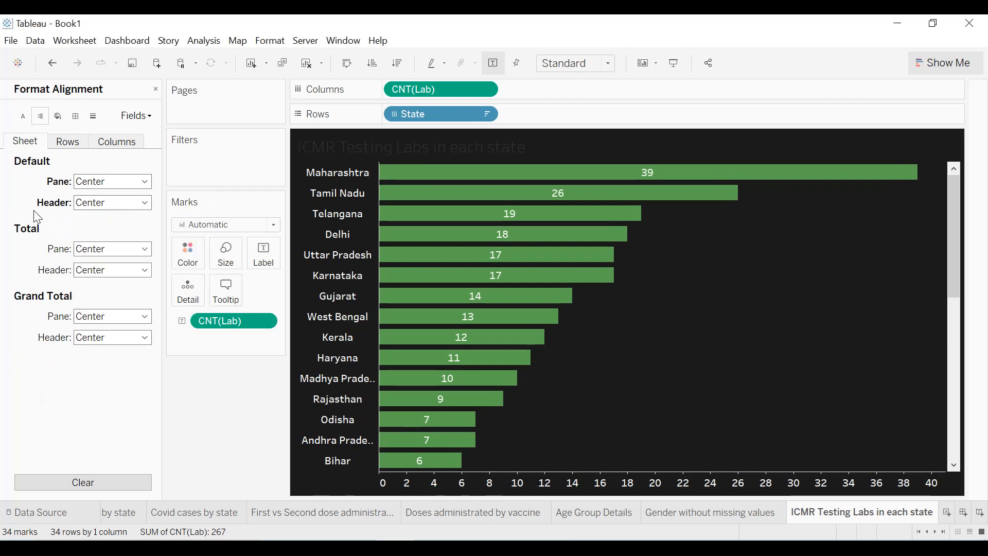
pyautogui.click(112, 183)
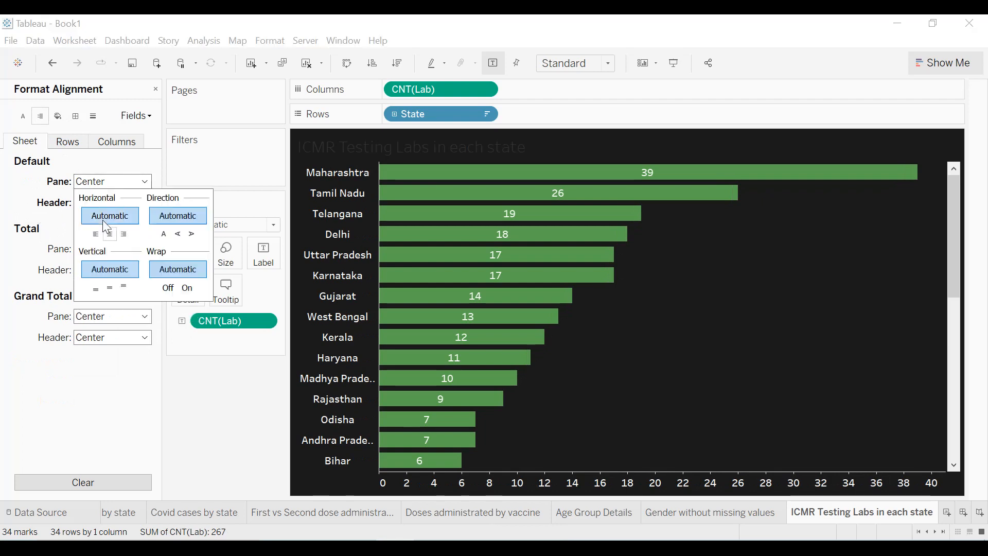
pyautogui.click(103, 219)
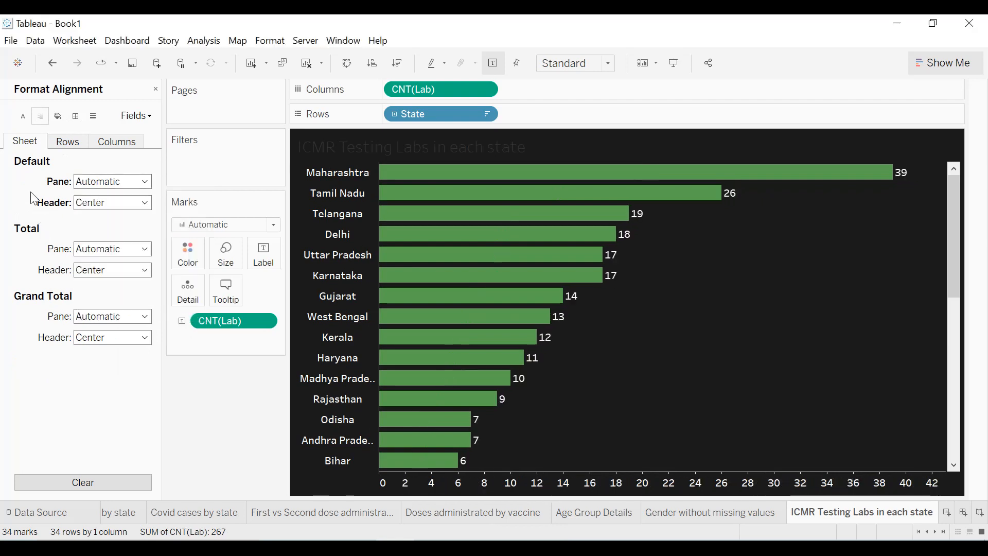
# - Add white borders to the sheet's default cell, pane and header
pyautogui.click(75, 116)
pyautogui.click(113, 181)
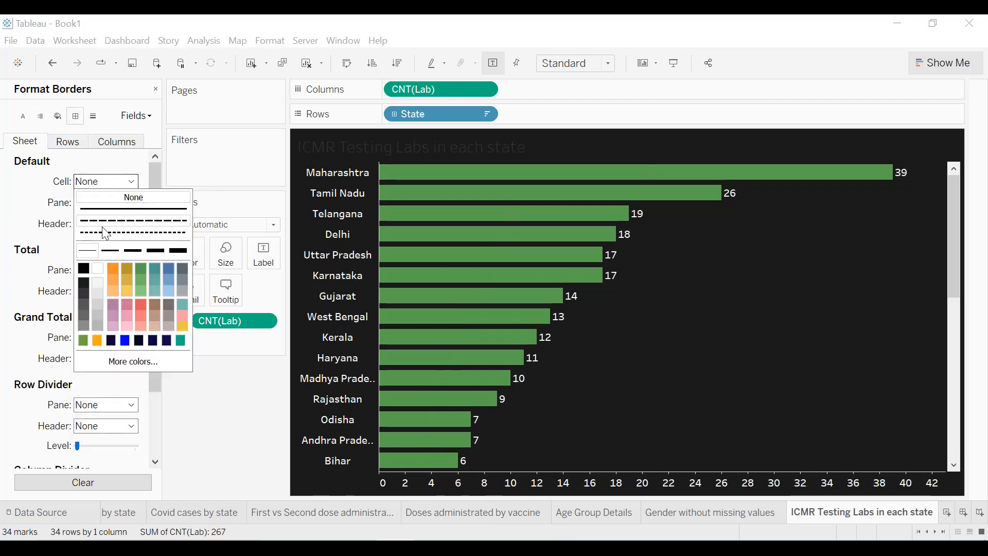
pyautogui.click(88, 251)
pyautogui.click(108, 202)
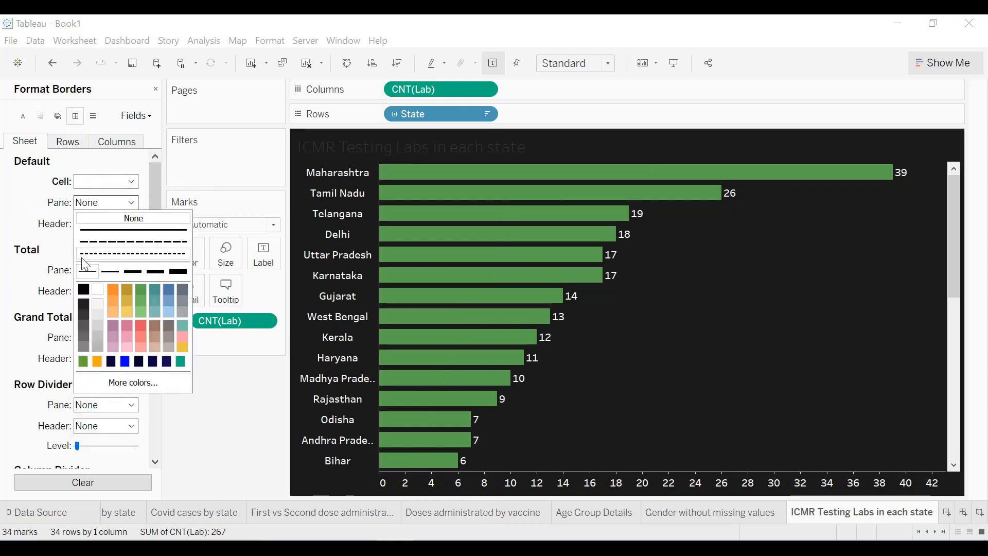
pyautogui.click(99, 290)
pyautogui.click(108, 223)
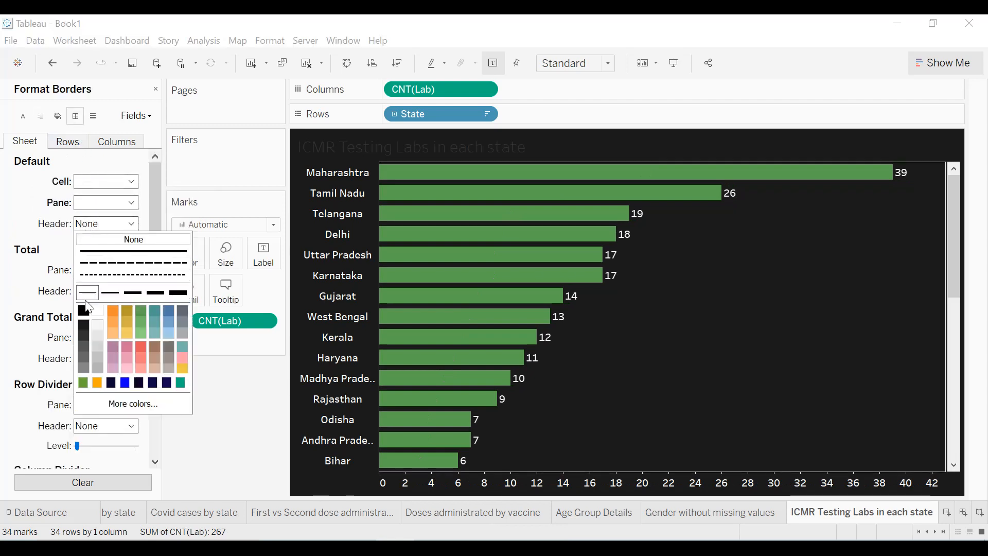
pyautogui.click(97, 311)
pyautogui.click(5, 245)
# - Add pane borders to the row divider and column divider, and make the header borders white
pyautogui.scroll(-3, 51, 273)
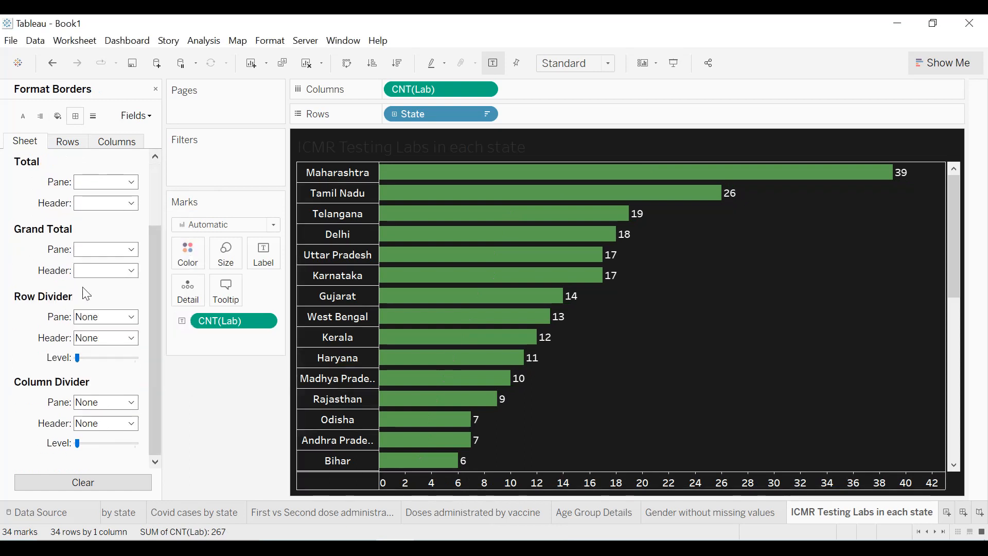
pyautogui.click(102, 318)
pyautogui.click(97, 404)
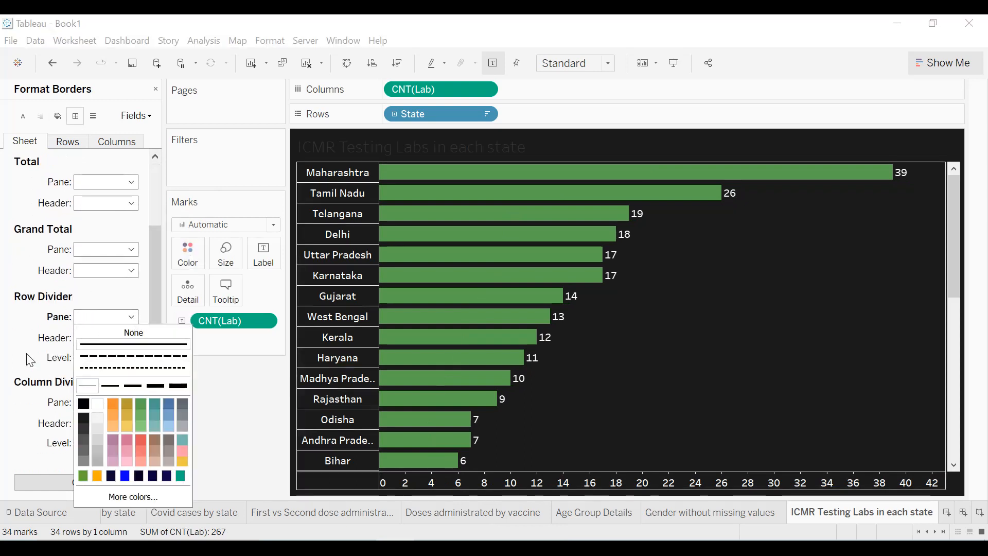
pyautogui.click(82, 402)
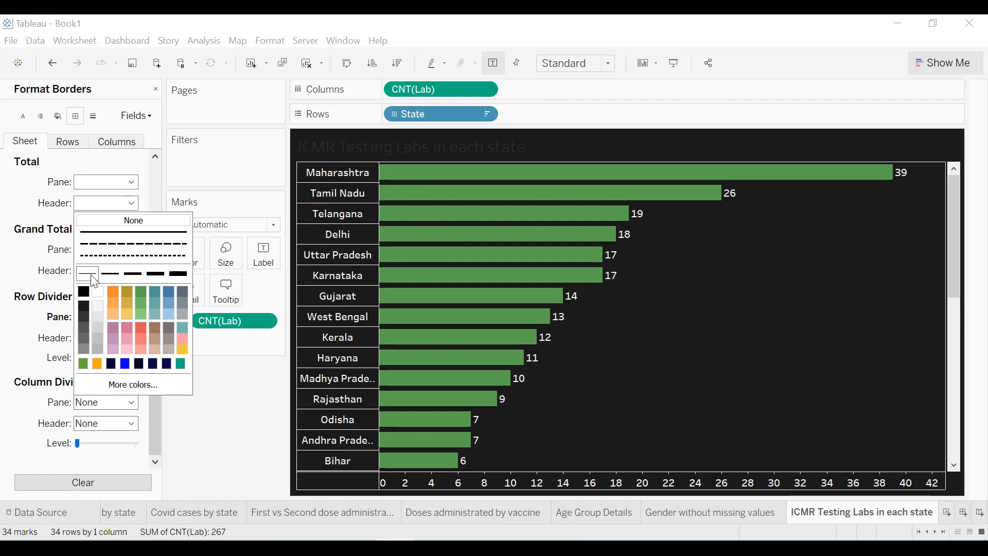
pyautogui.click(97, 292)
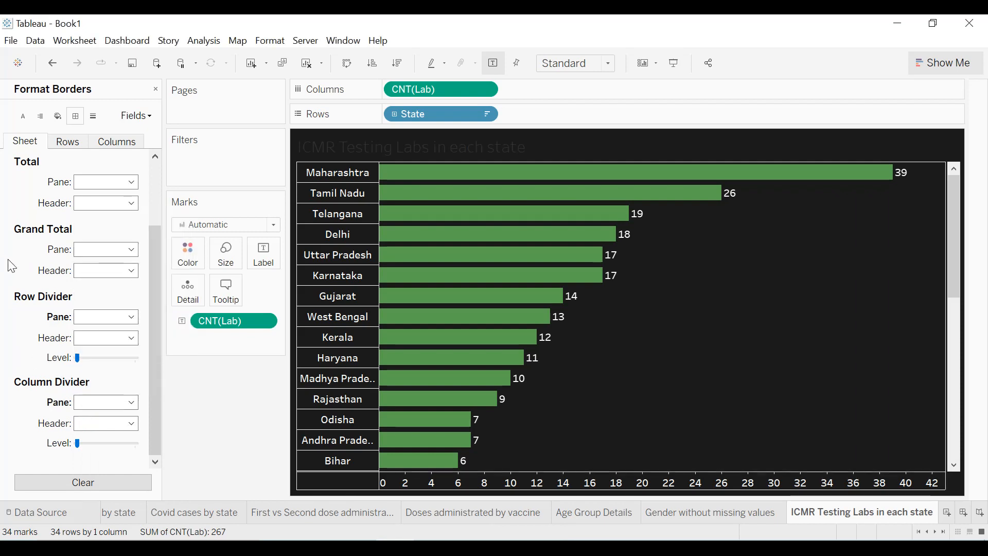
# - Center the worksheet title and color its text white
pyautogui.doubleClick(444, 155)
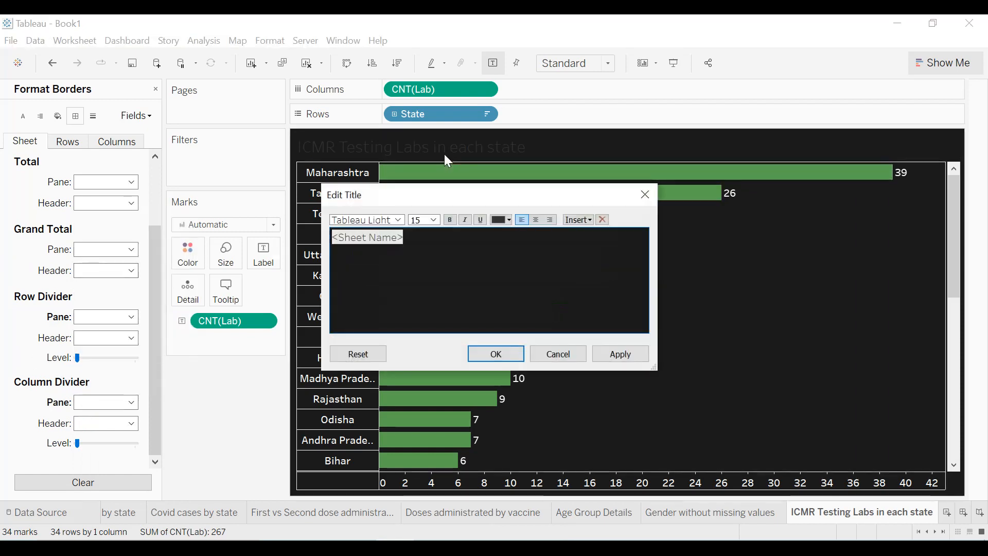
pyautogui.click(538, 221)
pyautogui.click(508, 220)
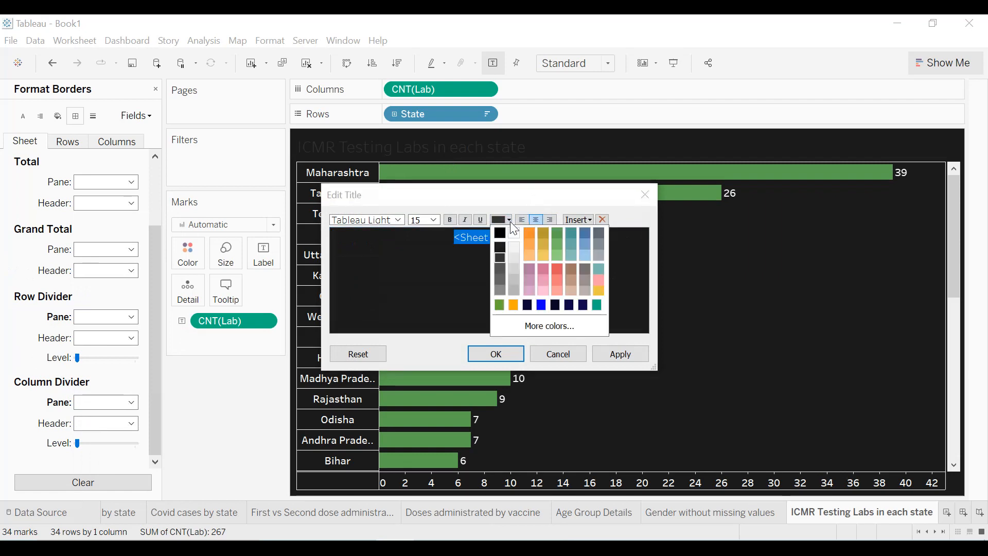
pyautogui.click(515, 233)
pyautogui.click(465, 221)
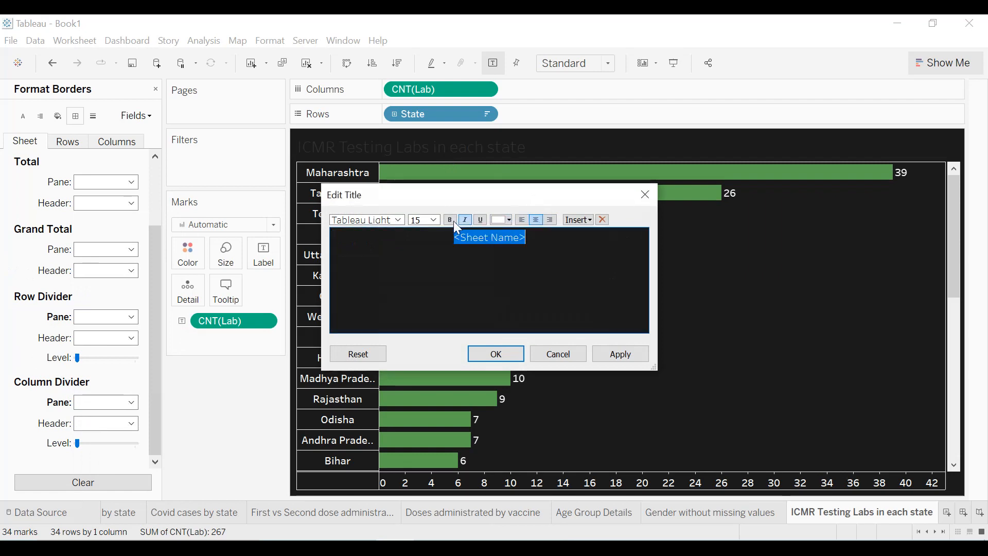
pyautogui.click(621, 354)
pyautogui.click(496, 354)
# - Add a white border around the worksheet title
pyautogui.rightClick(578, 148)
pyautogui.click(597, 209)
pyautogui.click(116, 156)
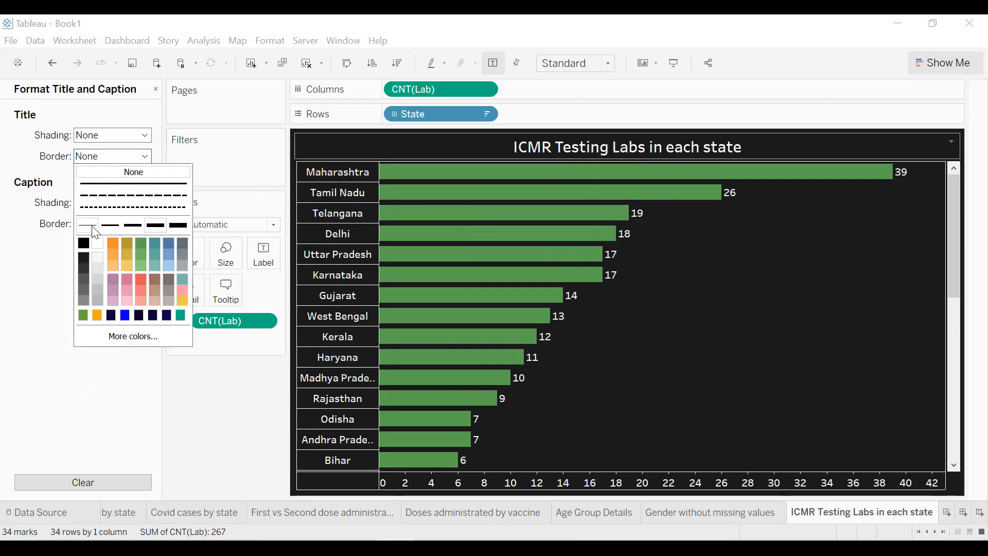
pyautogui.click(101, 244)
pyautogui.click(26, 252)
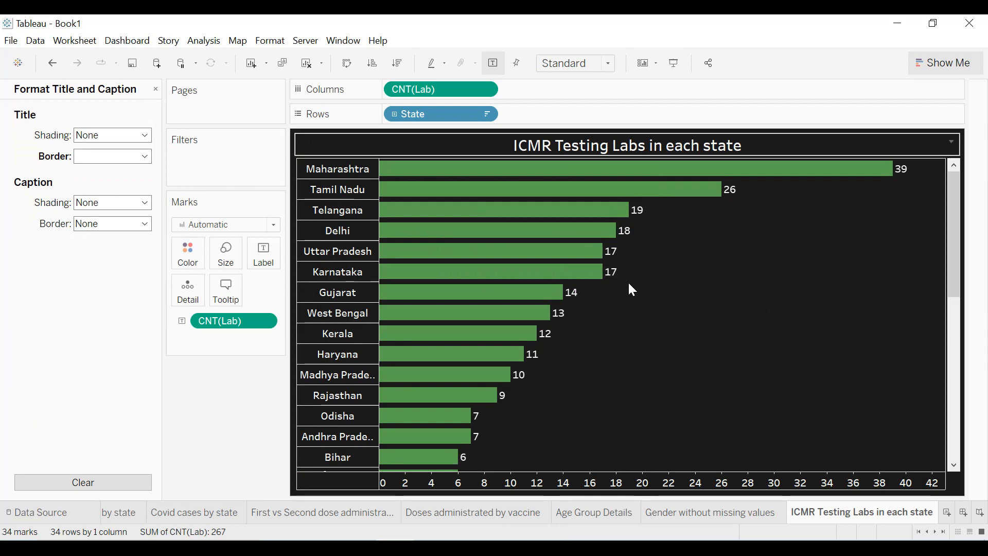
# - Add a new worksheet and name it "Title"
pyautogui.click(950, 512)
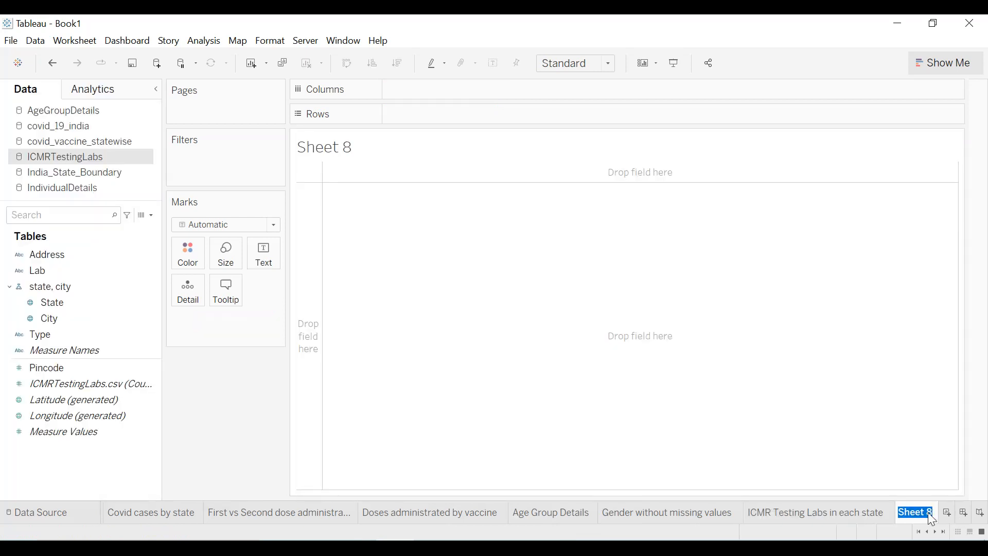
pyautogui.click(929, 513)
pyautogui.write('Title')
pyautogui.press('Return')
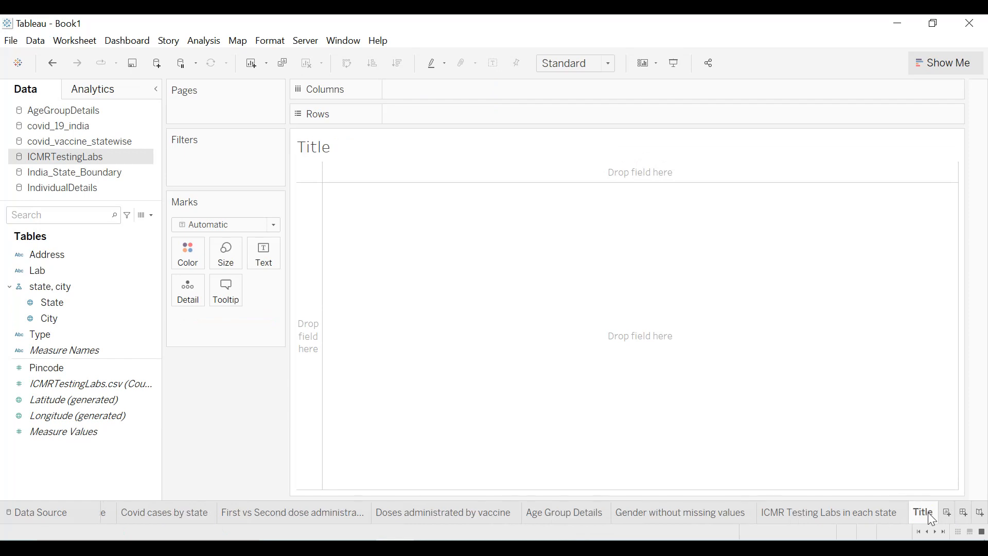
# - Create a calculated field named "Title" in ICMRTestingLabs with the formula "Covid-19 in India Dashboard Analysis" in quotes
pyautogui.click(148, 215)
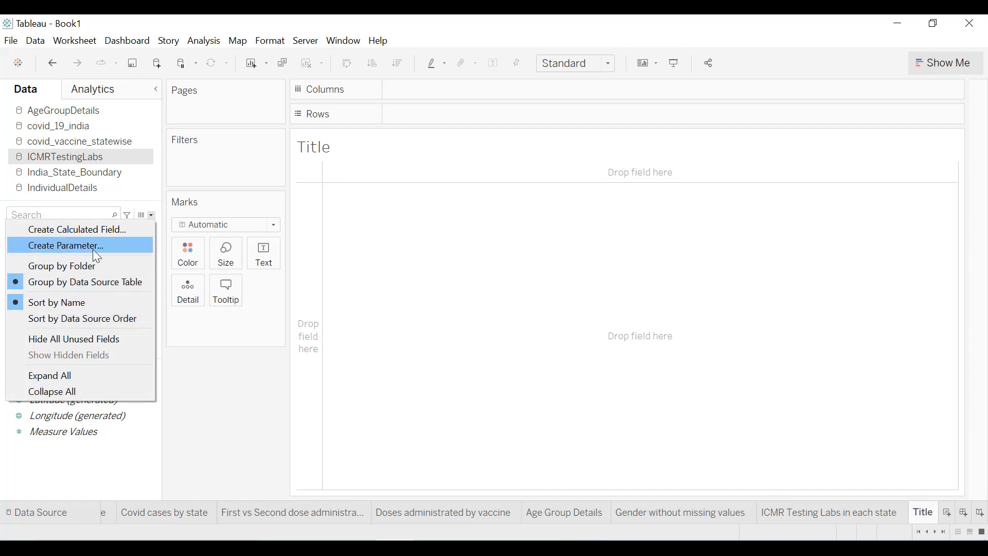
pyautogui.click(77, 229)
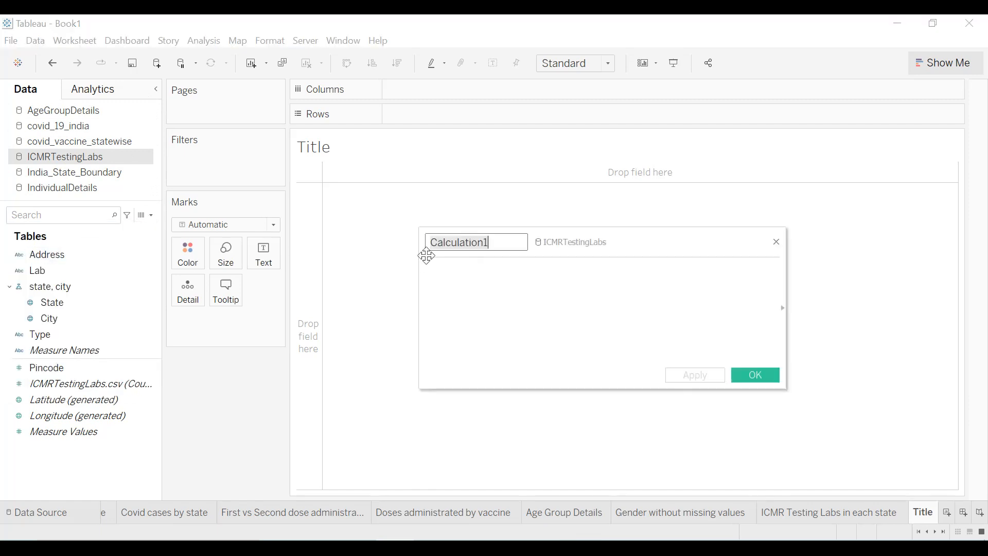
pyautogui.write('Title')
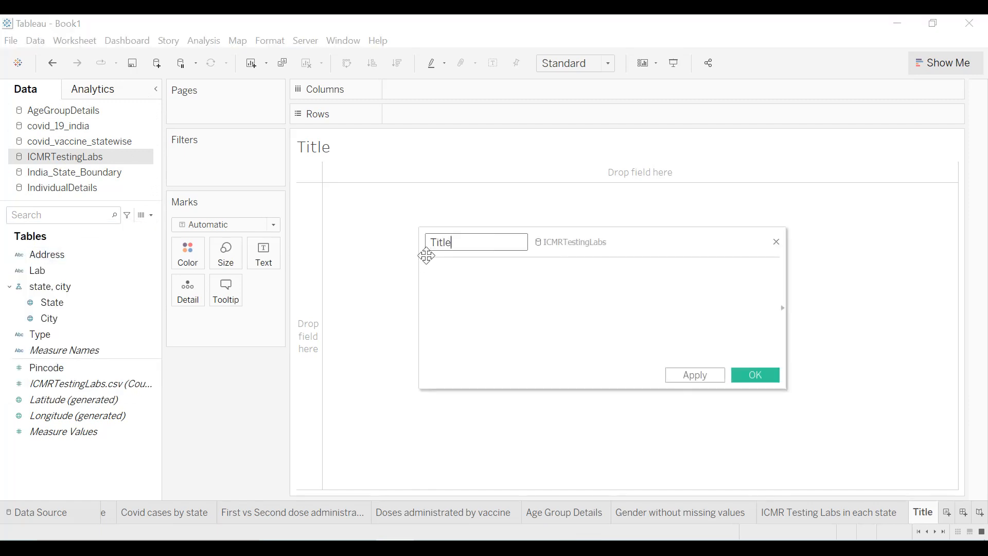
pyautogui.press('Tab')
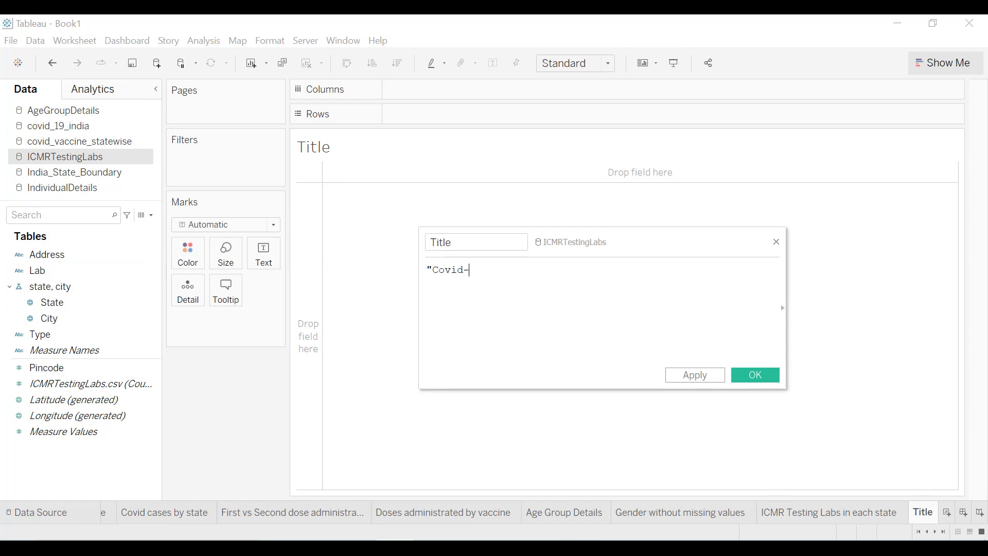
pyautogui.write('"Covid-19 in India dashboard Anal')
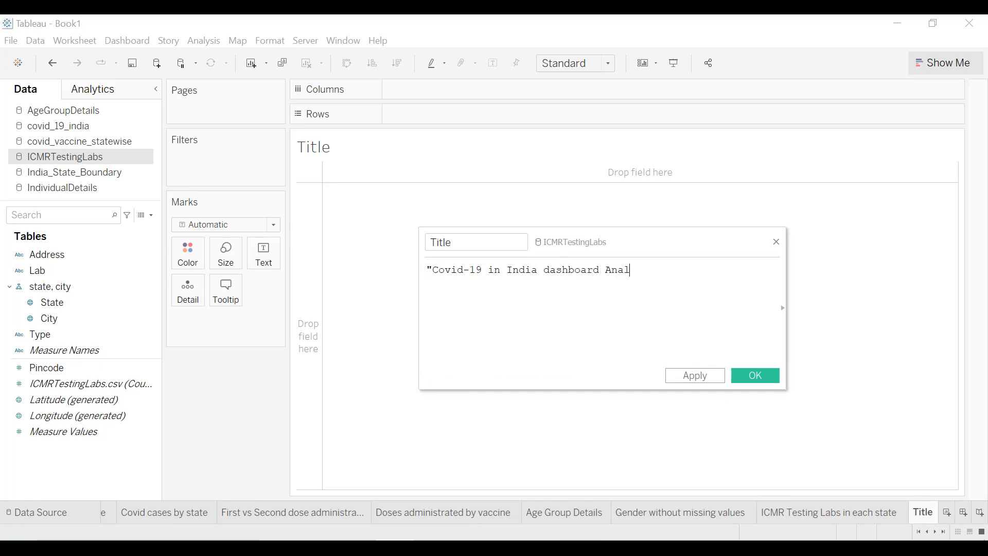
pyautogui.write('"')
pyautogui.press('Left')
pyautogui.press('Left')
pyautogui.press('Left')
pyautogui.press('Left')
pyautogui.press('Left')
pyautogui.press('Left')
pyautogui.press('Left')
pyautogui.press('Left')
pyautogui.press('Left')
pyautogui.press('Left')
pyautogui.press('BackSpace')
pyautogui.write('D')
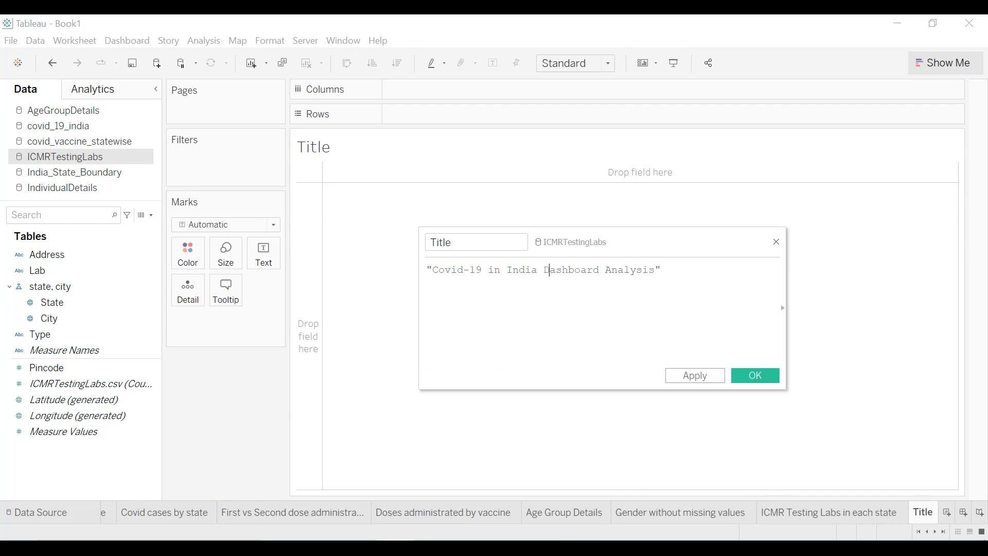
pyautogui.click(696, 375)
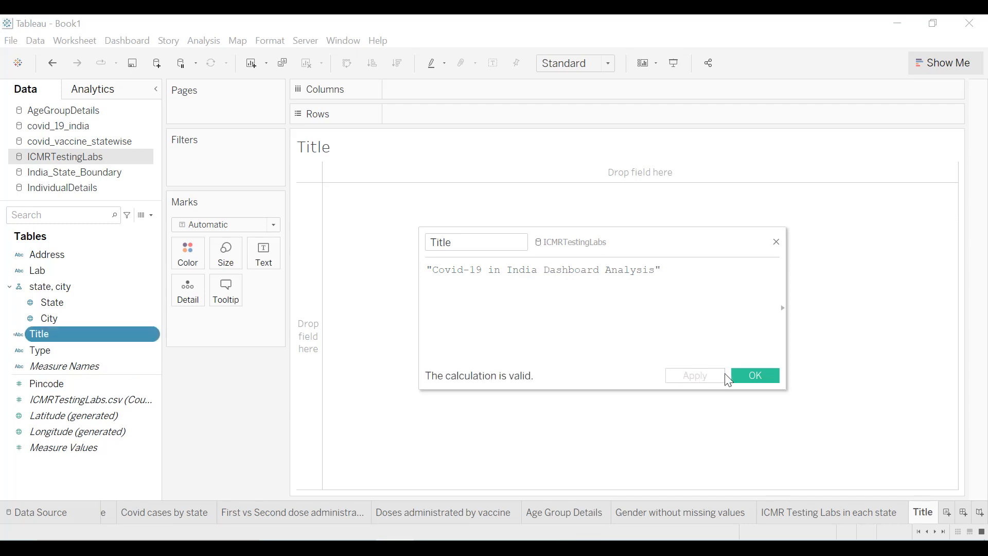
pyautogui.click(741, 376)
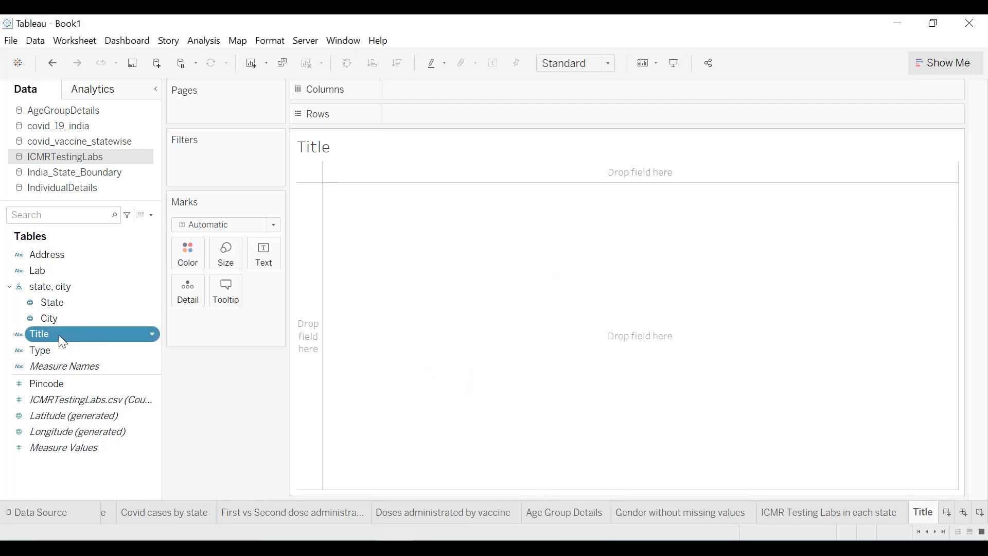
# - Display the Title calculated field as text in the view and hide the worksheet's own title
pyautogui.moveTo(60, 337); pyautogui.dragTo(269, 263)
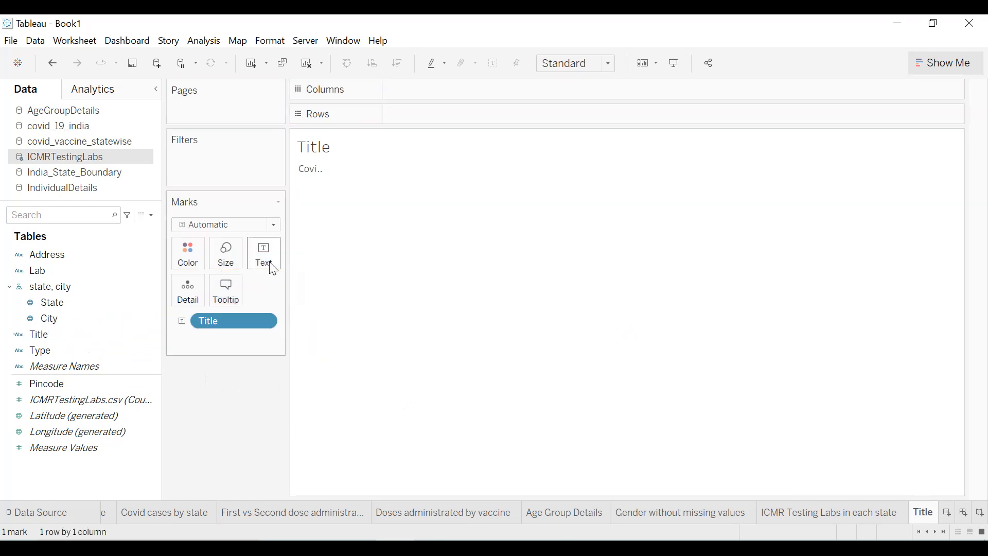
pyautogui.rightClick(326, 147)
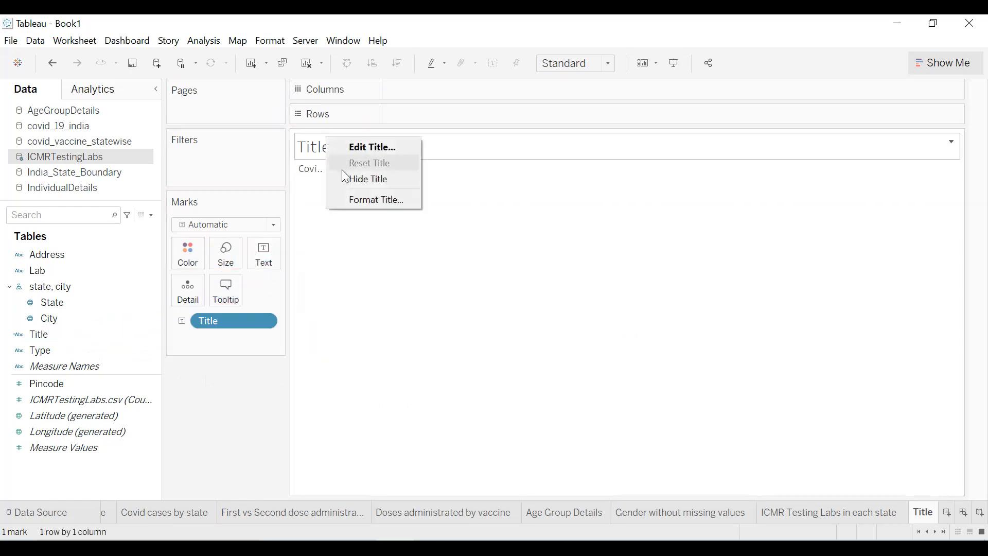
pyautogui.click(347, 179)
pyautogui.click(328, 154)
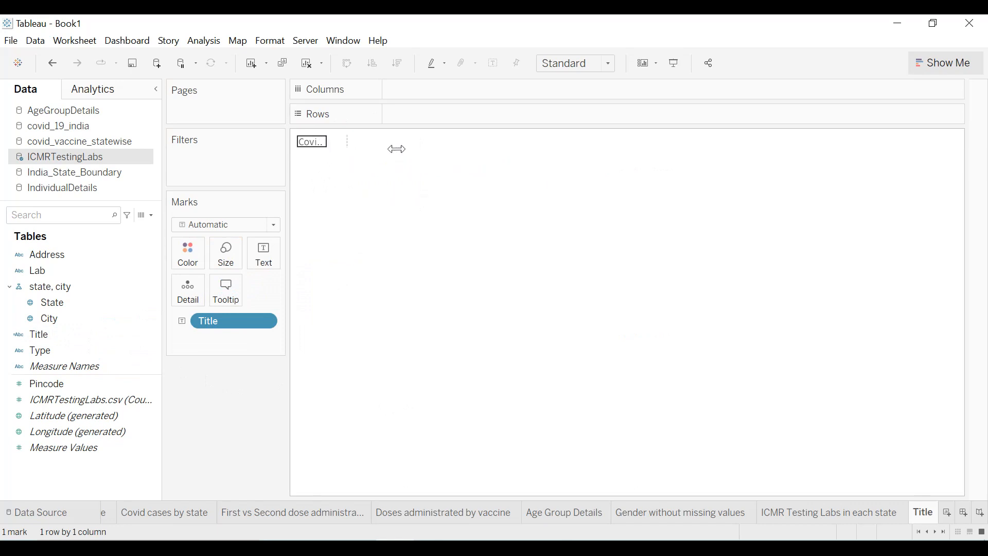
# - Set the worksheet font size to 24 and enlarge the text cell to fit the full title
pyautogui.moveTo(597, 152); pyautogui.dragTo(623, 150)
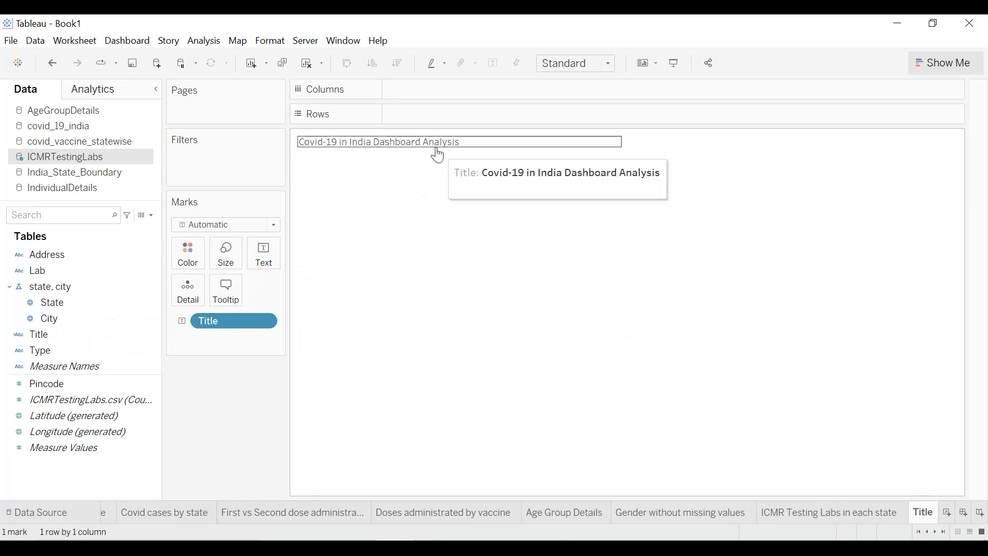
pyautogui.moveTo(437, 148); pyautogui.dragTo(437, 179)
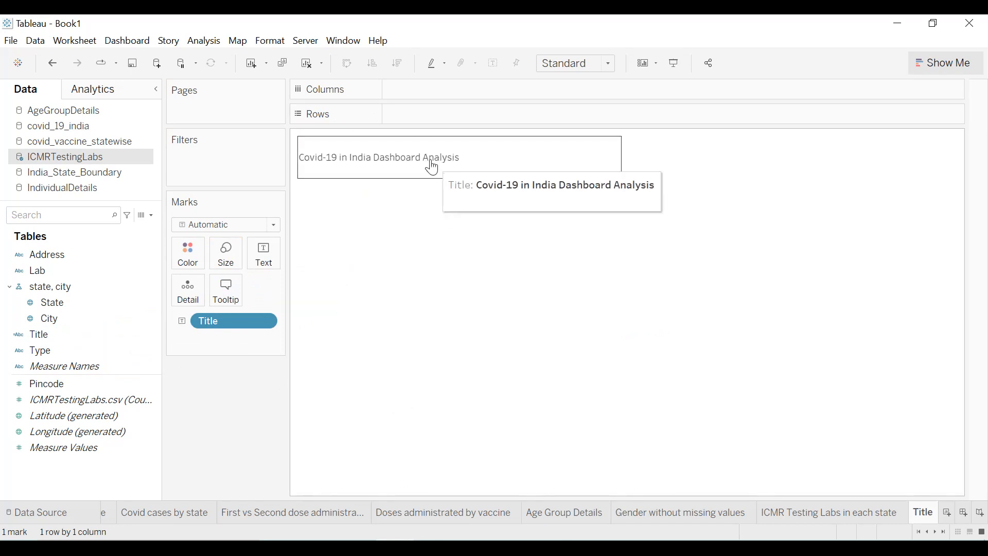
pyautogui.rightClick(432, 162)
pyautogui.click(470, 239)
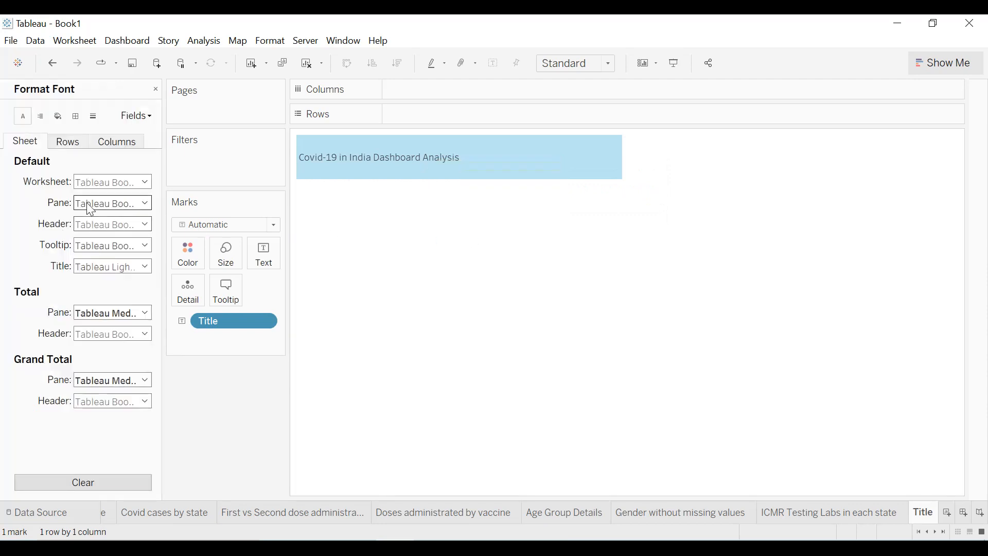
pyautogui.click(86, 186)
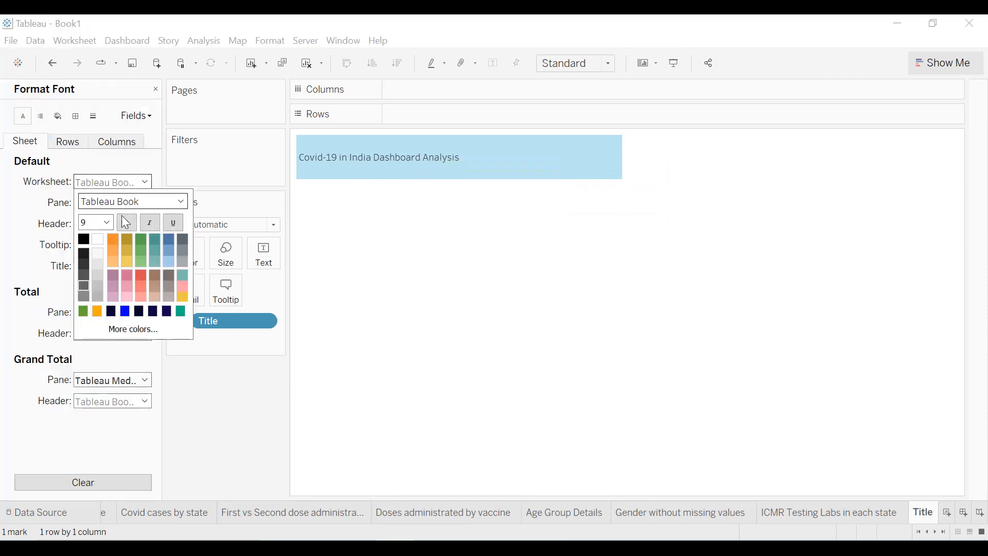
pyautogui.click(106, 222)
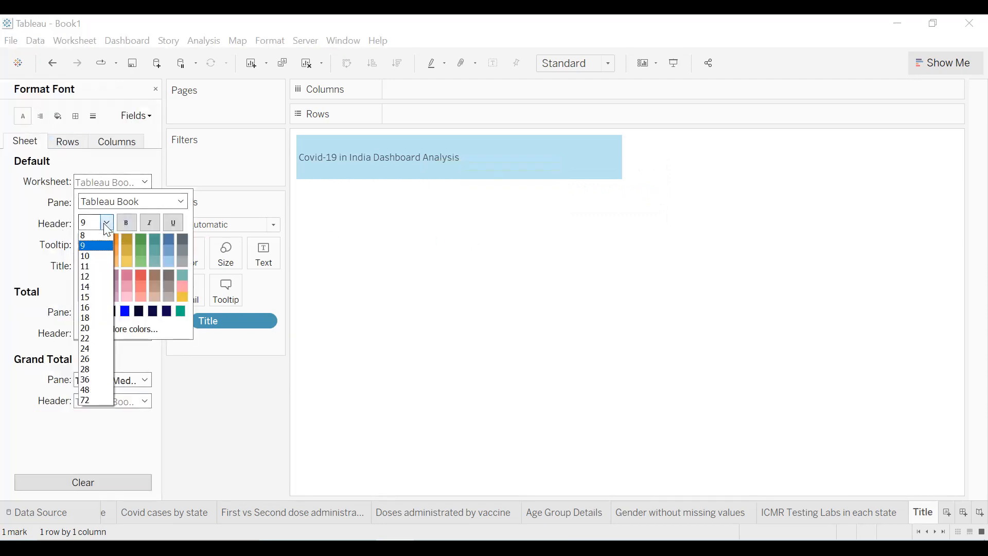
pyautogui.click(98, 350)
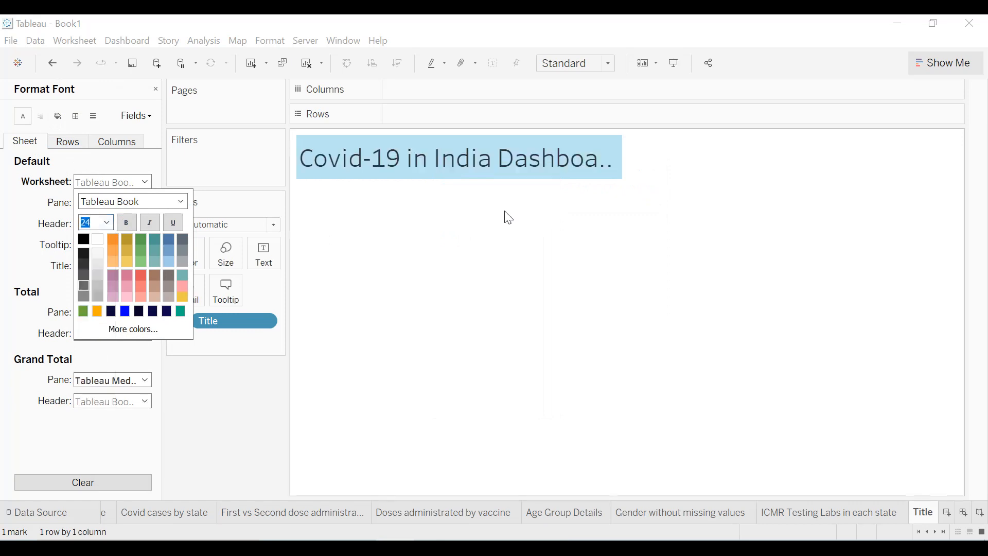
pyautogui.moveTo(623, 154); pyautogui.dragTo(807, 152)
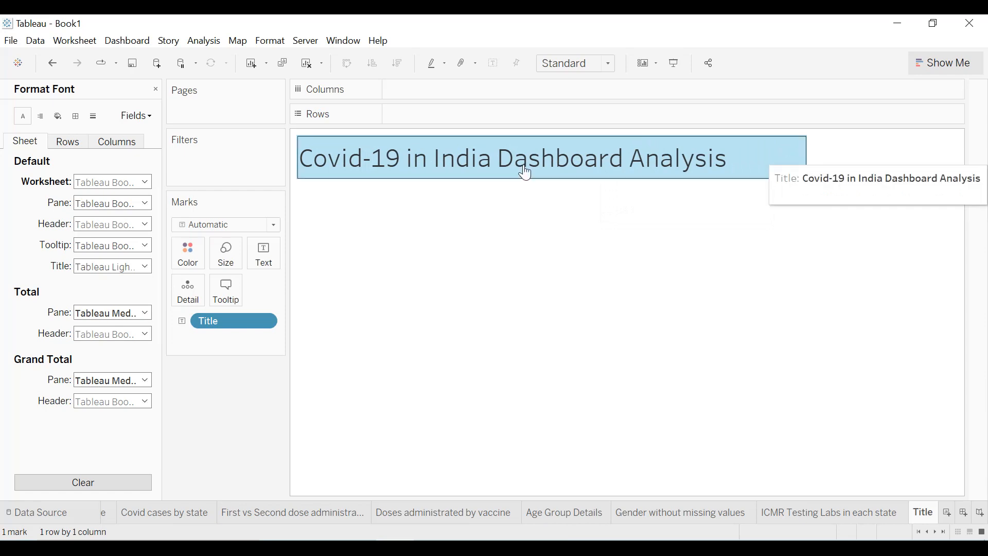
# - Shade the worksheet background near-black and change the worksheet font color to white
pyautogui.click(58, 116)
pyautogui.click(103, 181)
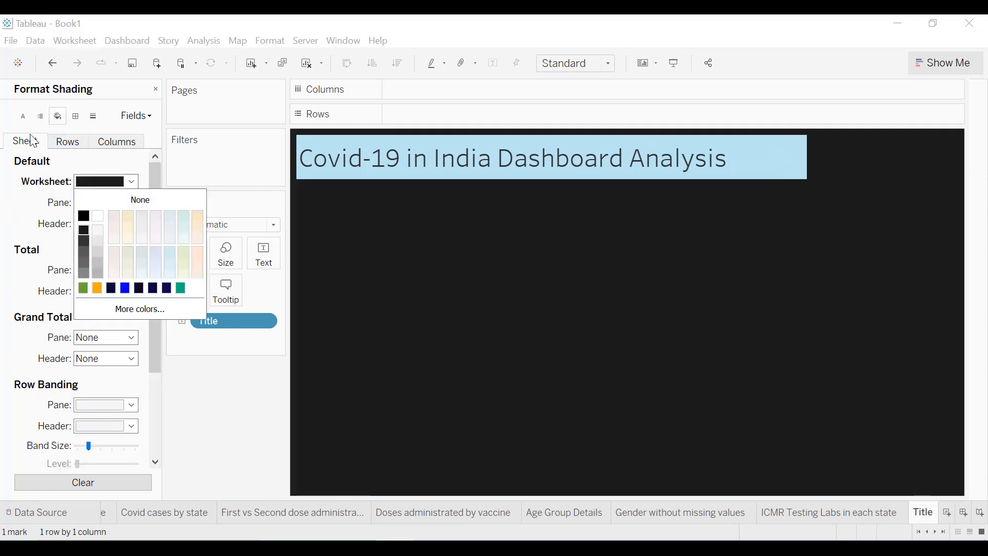
pyautogui.click(23, 116)
pyautogui.click(114, 181)
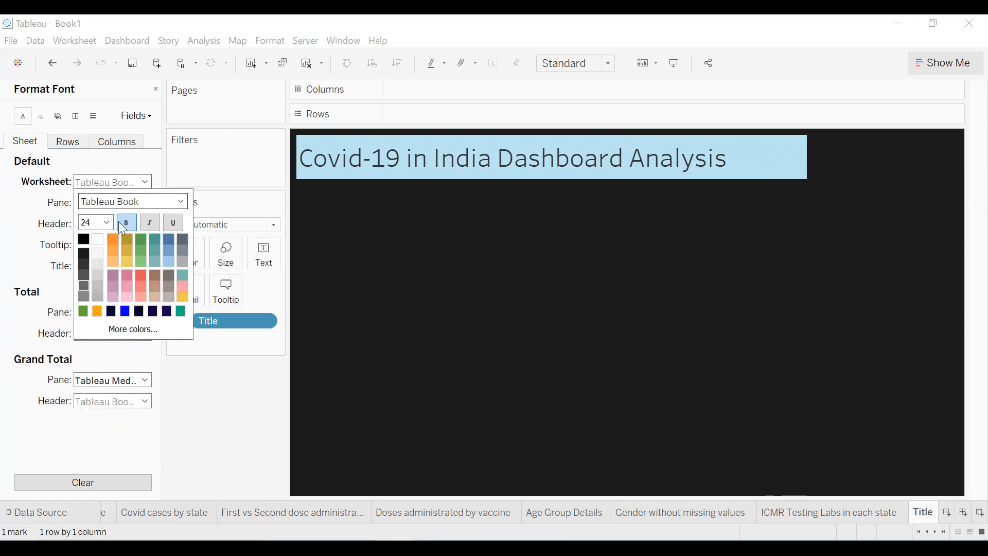
pyautogui.click(101, 241)
pyautogui.click(444, 251)
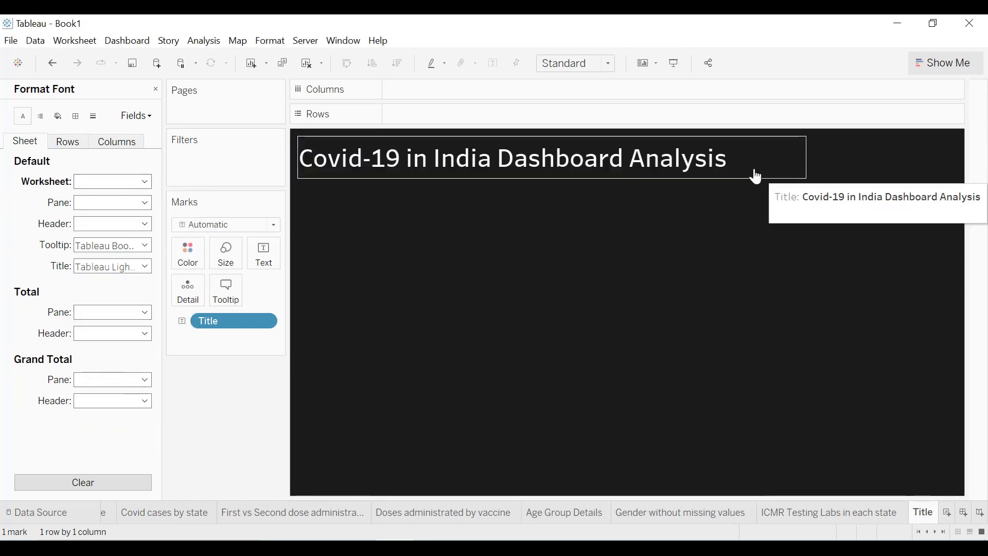
# - Center the title text horizontally within its pane
pyautogui.click(665, 170)
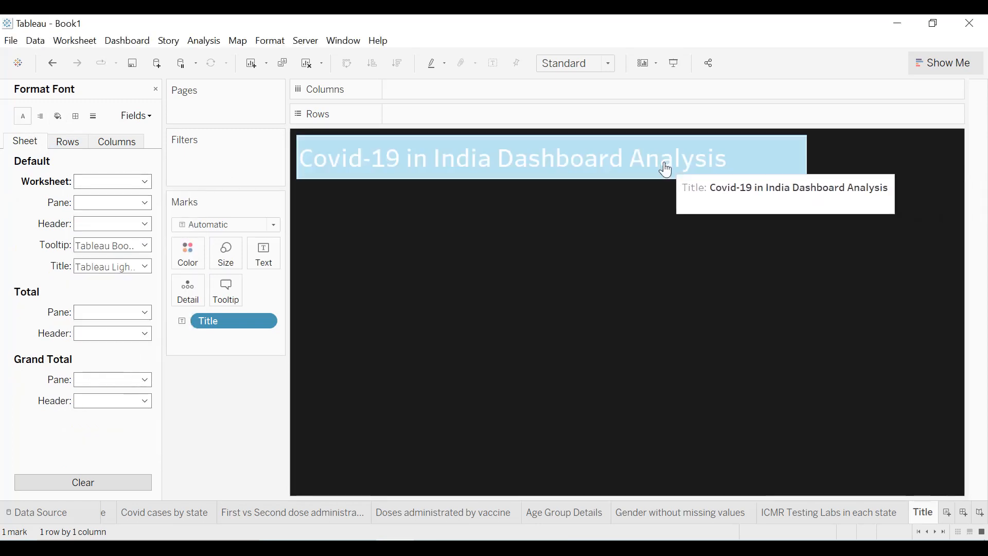
pyautogui.click(40, 116)
pyautogui.click(113, 182)
pyautogui.click(110, 234)
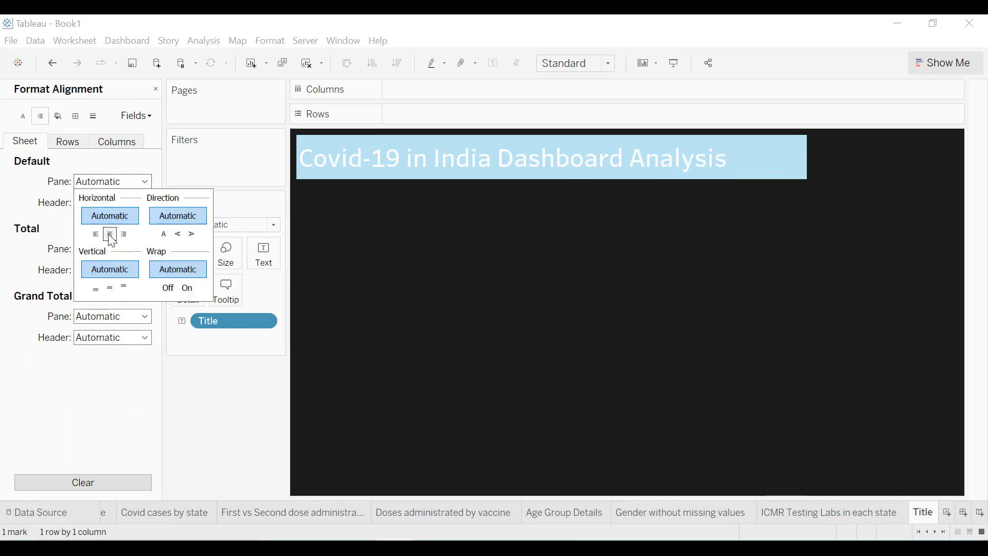
pyautogui.click(18, 194)
pyautogui.click(580, 242)
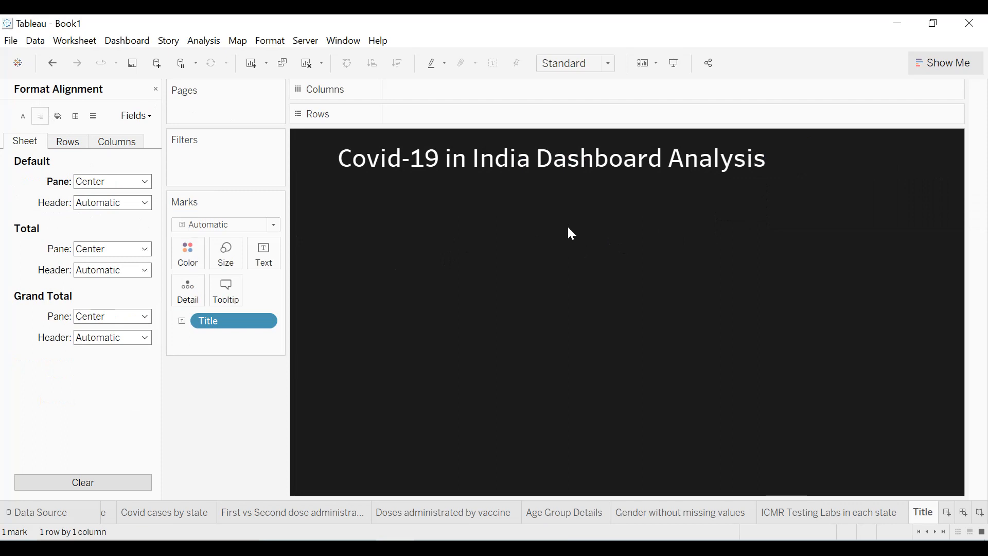
# - Add a thin solid white border to the title cell and widen the cell across the full view
pyautogui.click(75, 117)
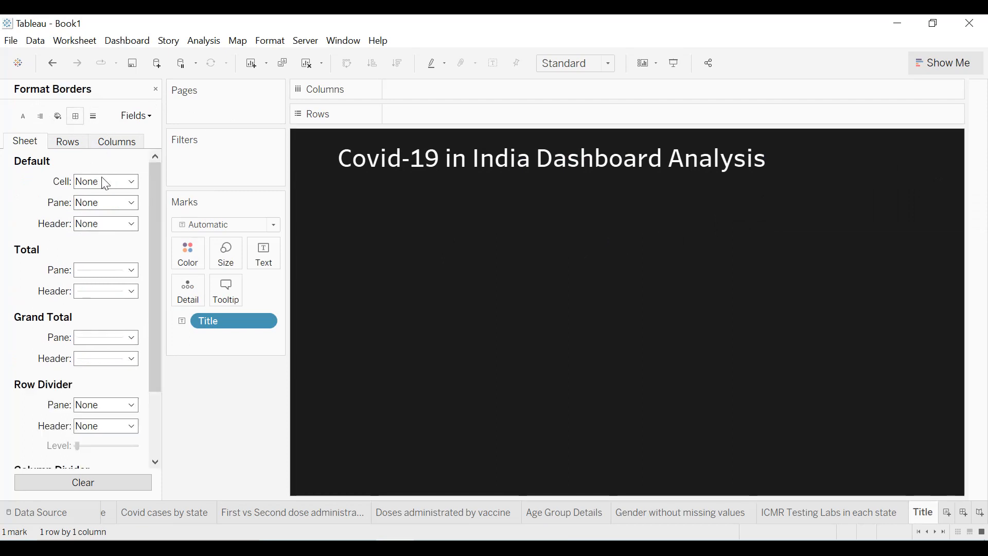
pyautogui.click(96, 186)
pyautogui.click(96, 209)
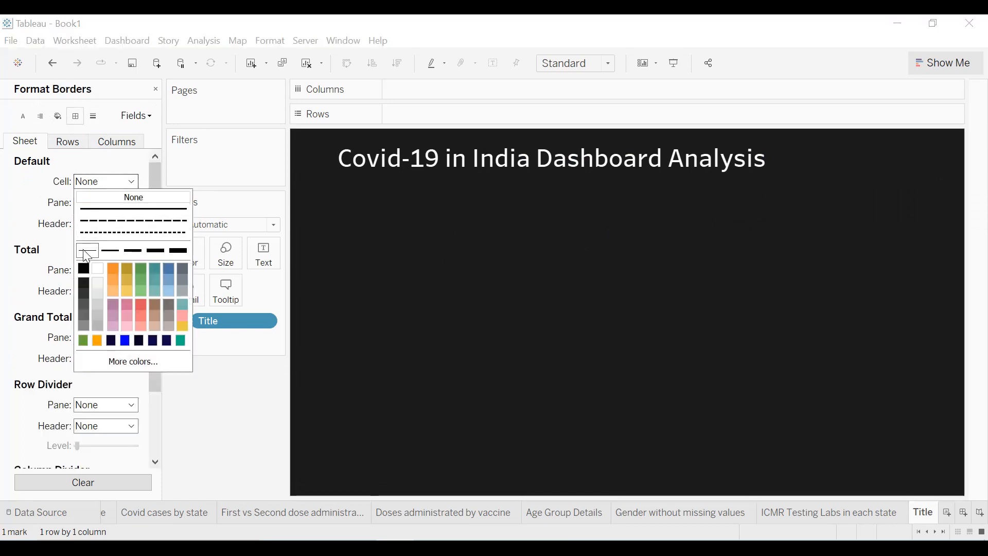
pyautogui.click(100, 271)
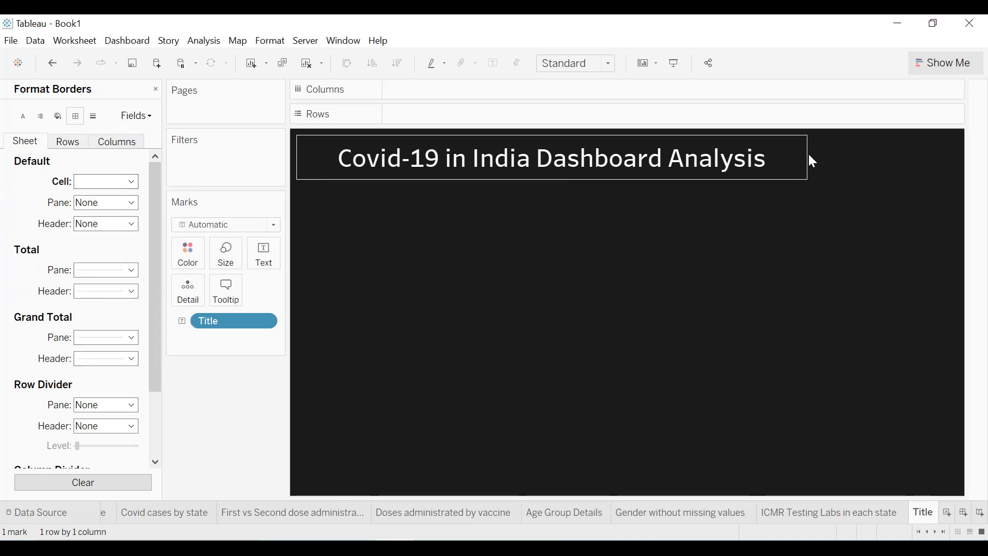
pyautogui.moveTo(808, 157); pyautogui.dragTo(953, 160)
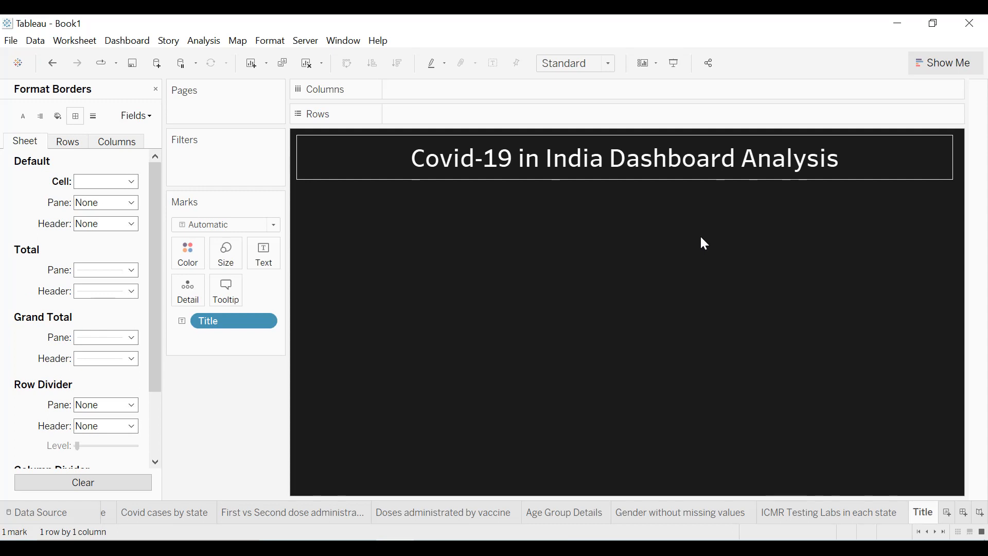
# - Add a new worksheet and name it "Statewise Testing Details"
pyautogui.click(947, 512)
pyautogui.click(927, 511)
pyautogui.write('Statewise')
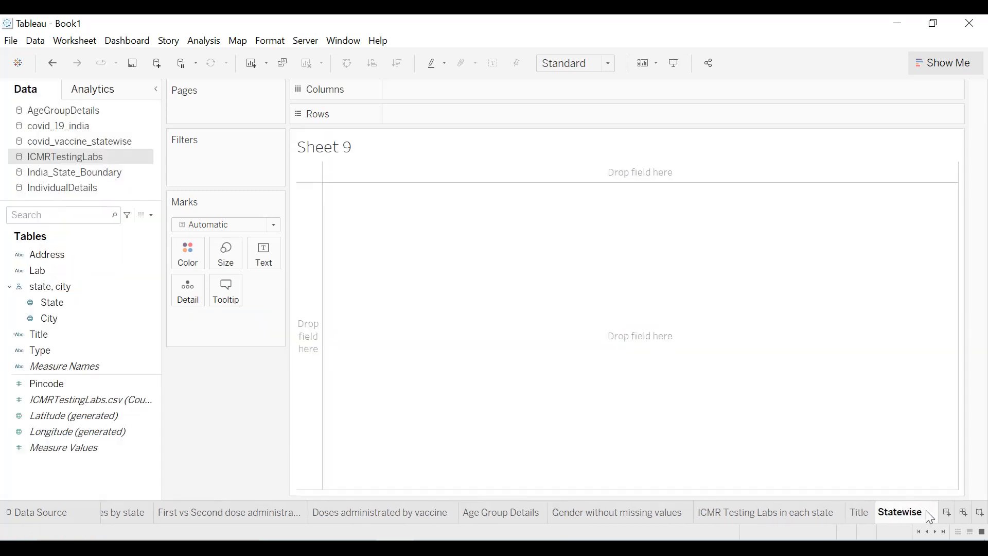
pyautogui.write(' Testing D')
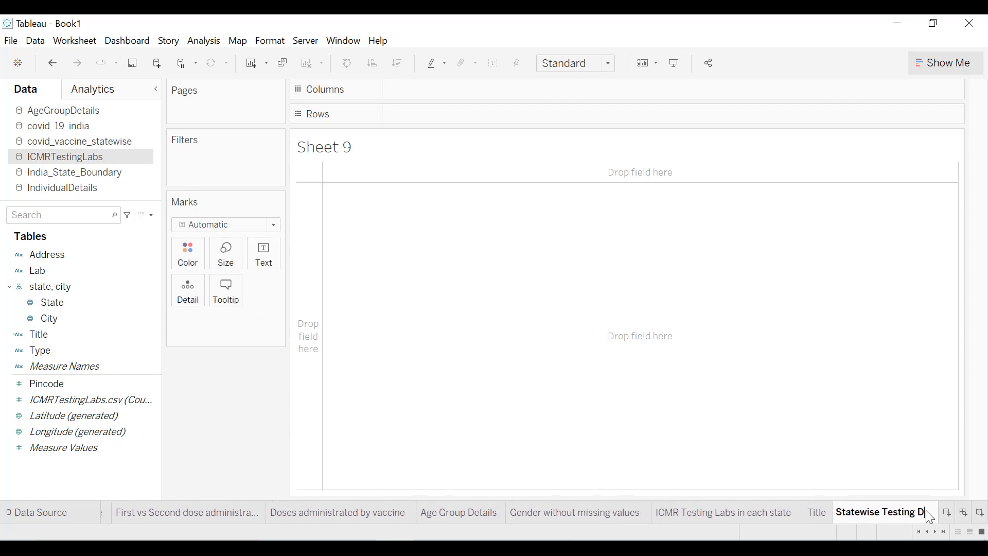
pyautogui.write('etails')
pyautogui.press('Return')
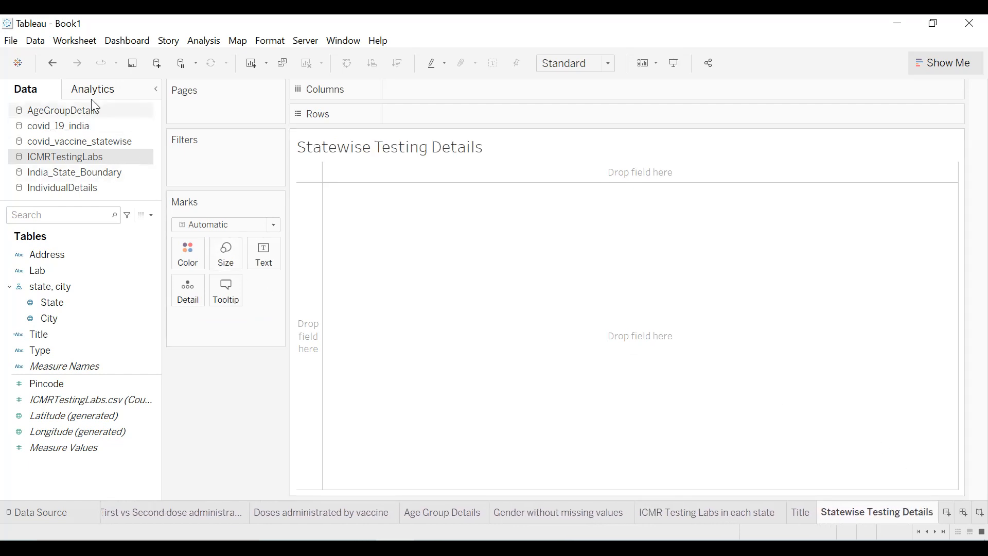
# - Connect StatewiseTestingDetails.csv as a new data source, collapse its table details, and return to the Statewise Testing Details worksheet
pyautogui.click(46, 44)
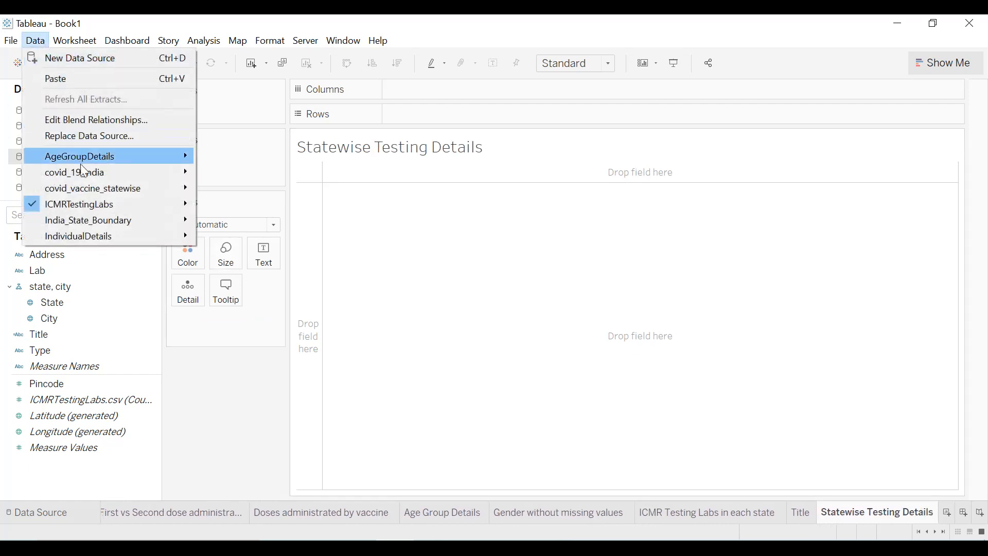
pyautogui.click(85, 57)
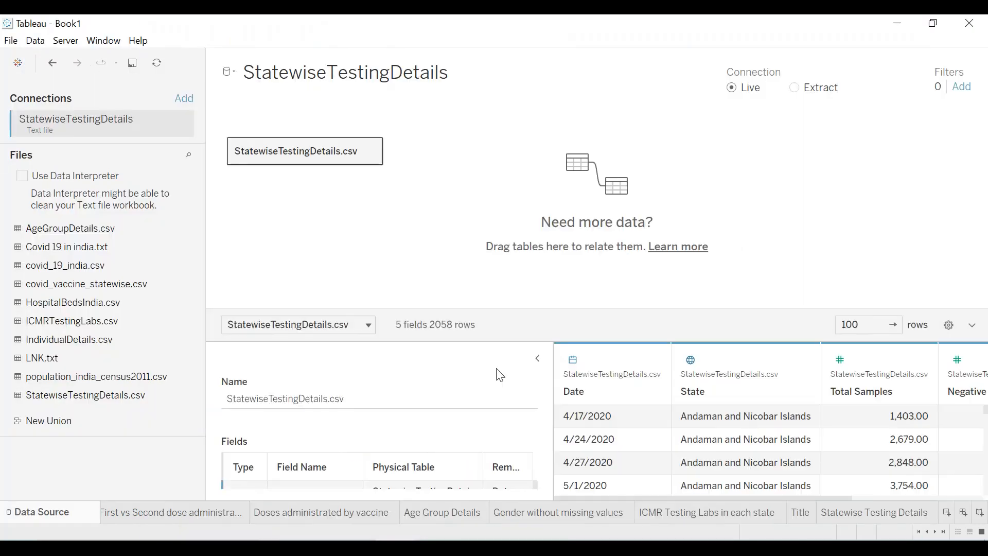
pyautogui.click(538, 359)
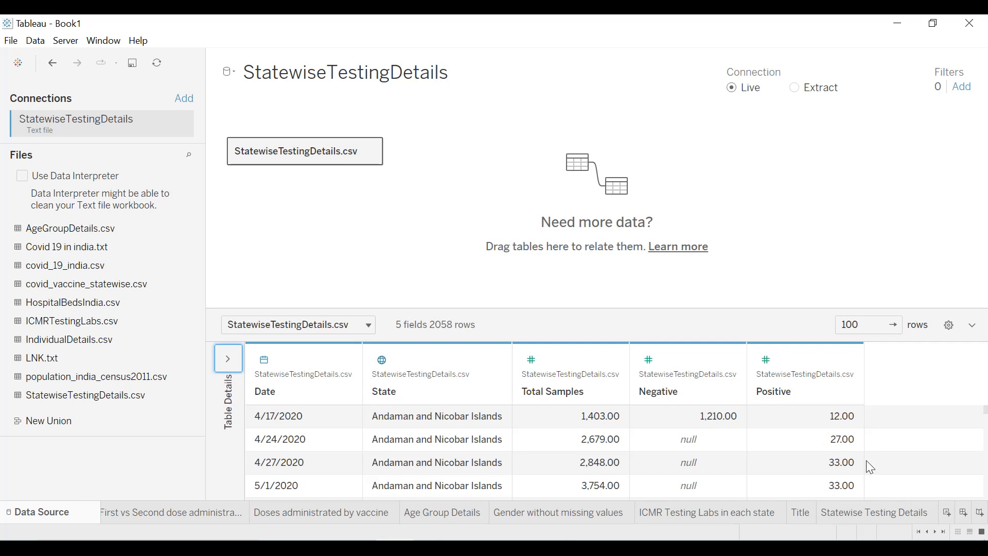
pyautogui.moveTo(870, 519)
pyautogui.click(866, 514)
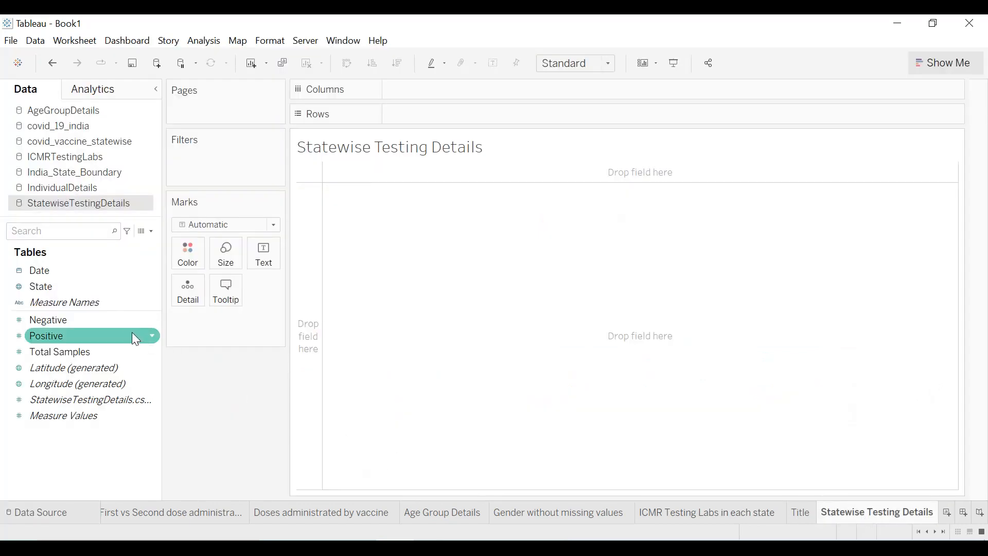
# - Filter the sheet by Measure Names, keeping Negative, Positive and Total Samples
pyautogui.moveTo(93, 302); pyautogui.dragTo(225, 168)
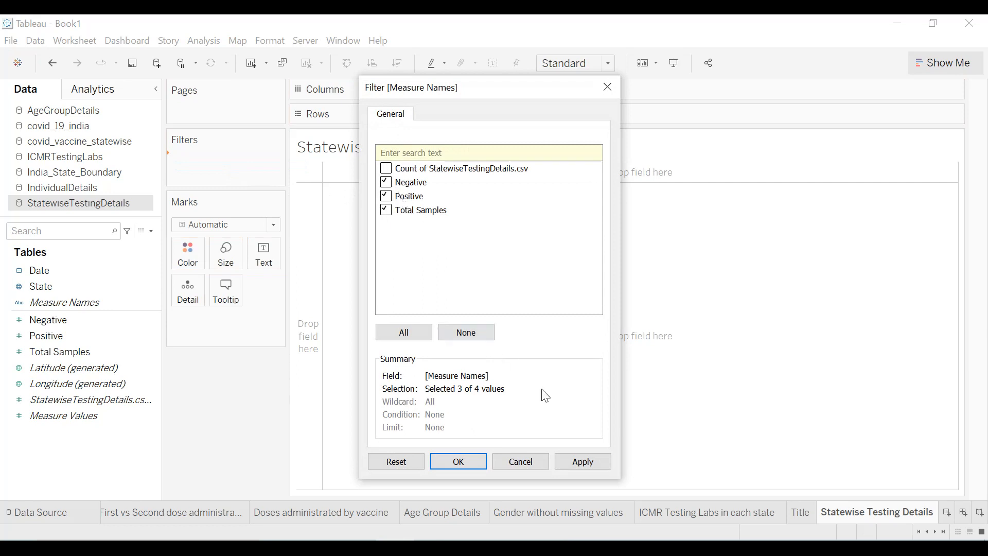
pyautogui.click(591, 460)
pyautogui.click(477, 464)
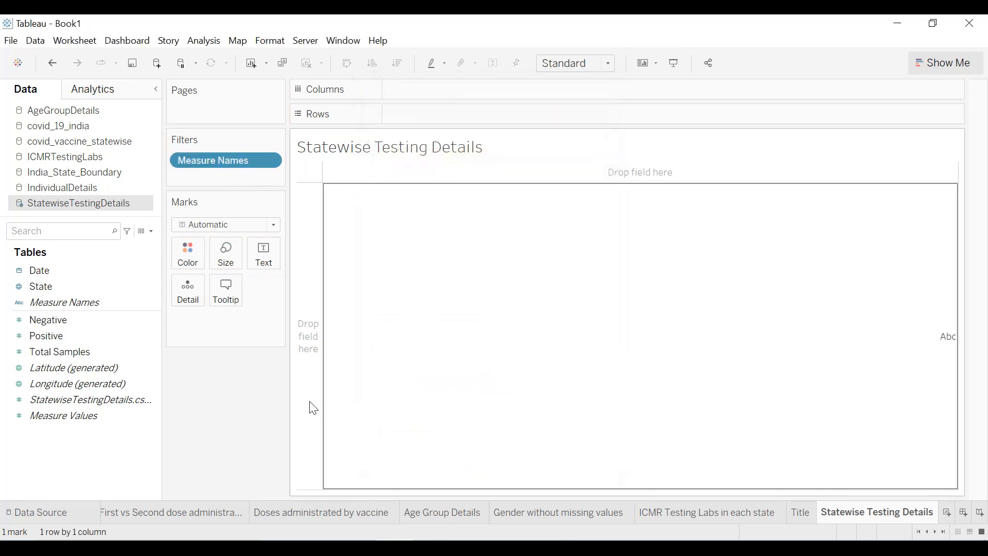
# - Build a horizontal bar chart of Measure Values by State, sorted in descending order
pyautogui.click(85, 416)
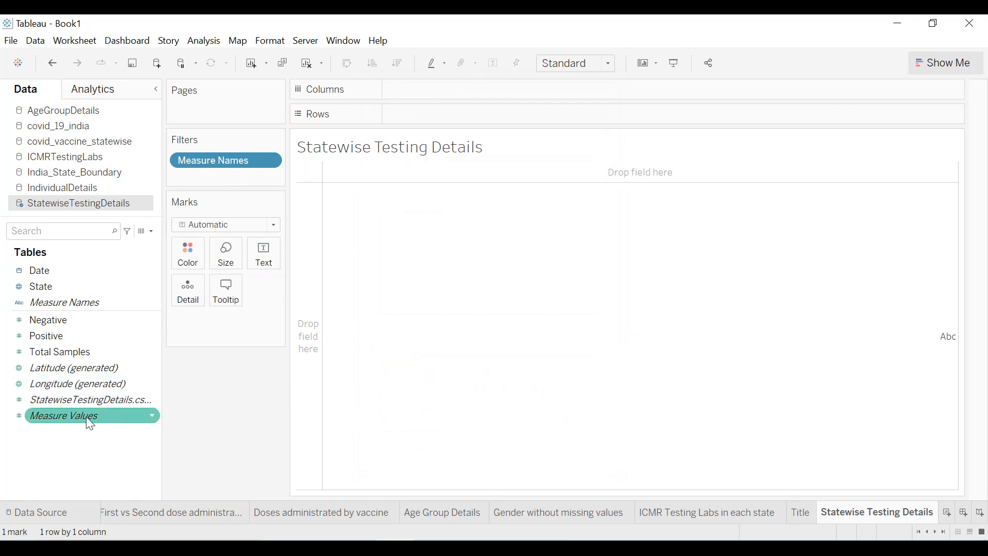
pyautogui.doubleClick(86, 416)
pyautogui.moveTo(59, 287); pyautogui.dragTo(415, 97)
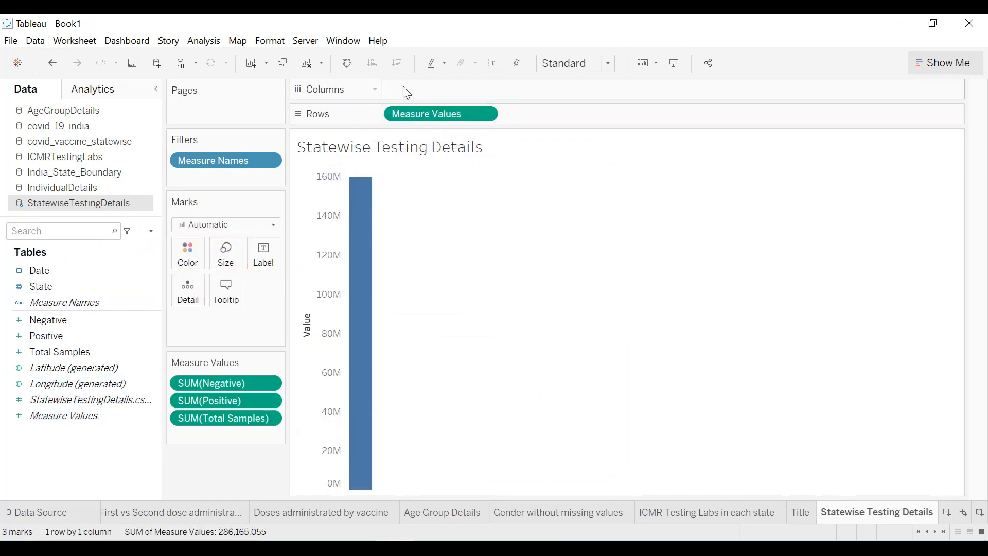
pyautogui.moveTo(58, 286); pyautogui.dragTo(351, 81)
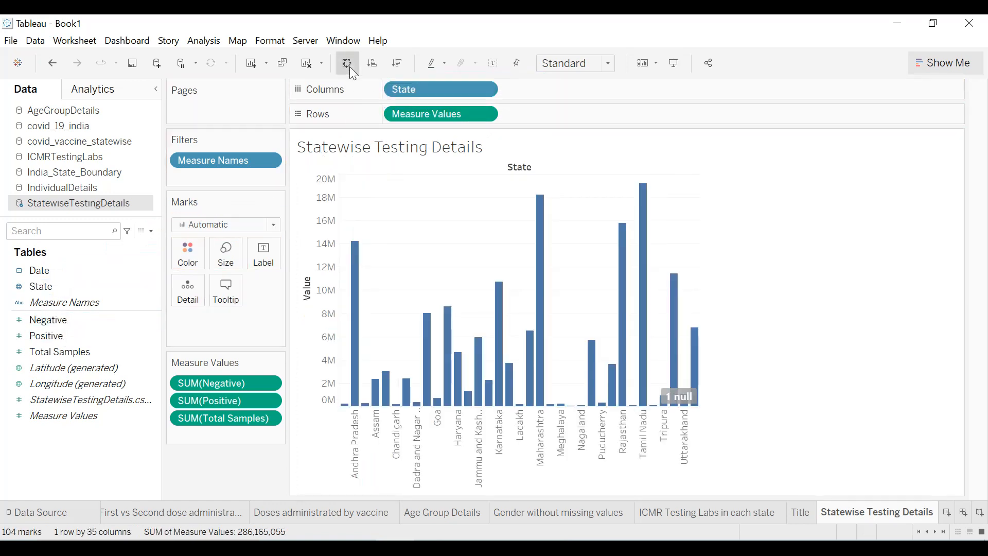
pyautogui.click(349, 65)
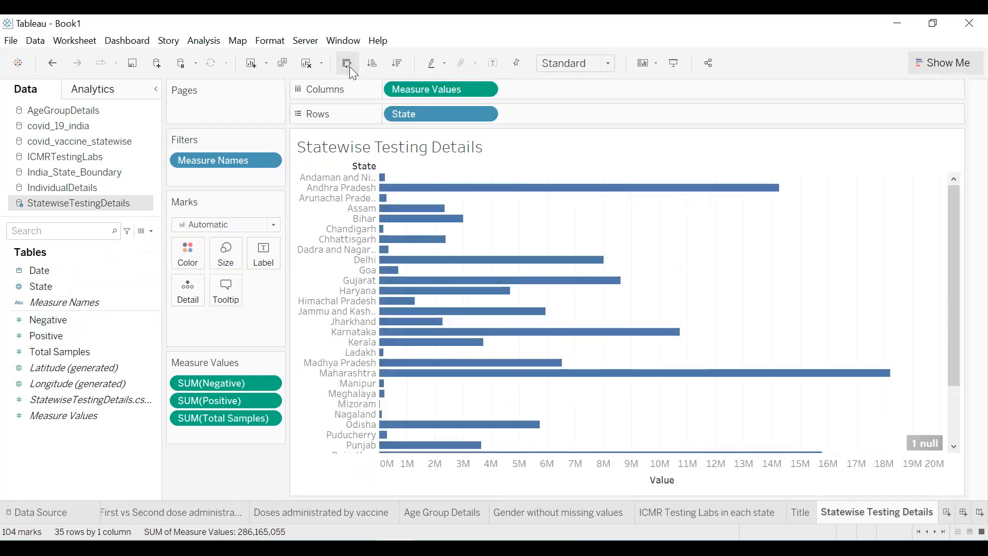
pyautogui.click(397, 63)
# - Color the bars by Measure Names, assigning blue to Total Samples, red to Positive and green to Negative
pyautogui.moveTo(229, 157); pyautogui.dragTo(198, 251)
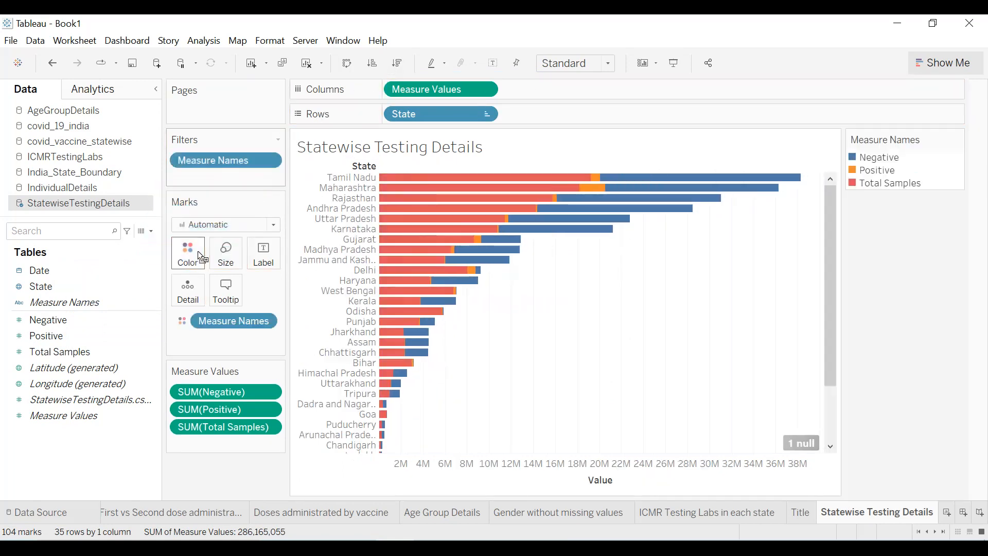
pyautogui.click(959, 142)
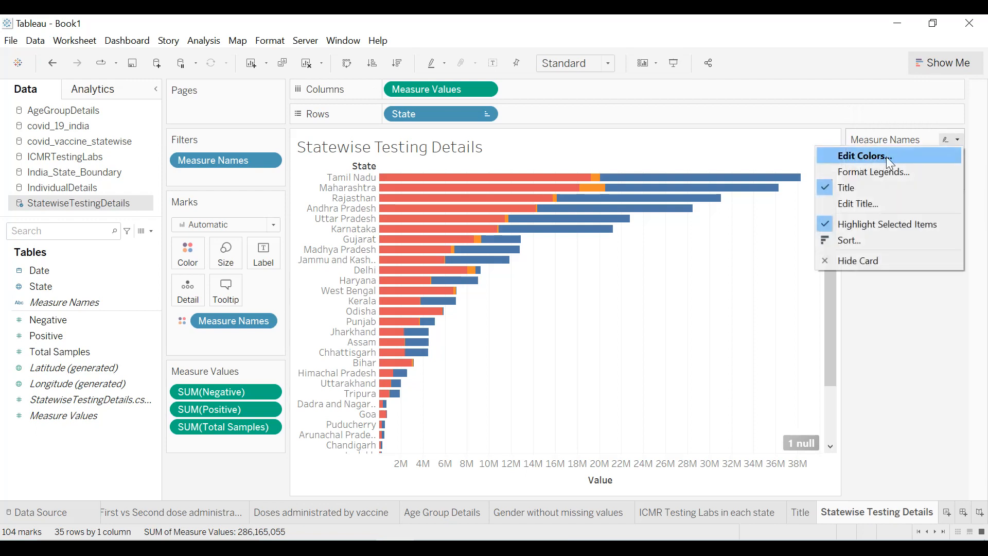
pyautogui.click(886, 156)
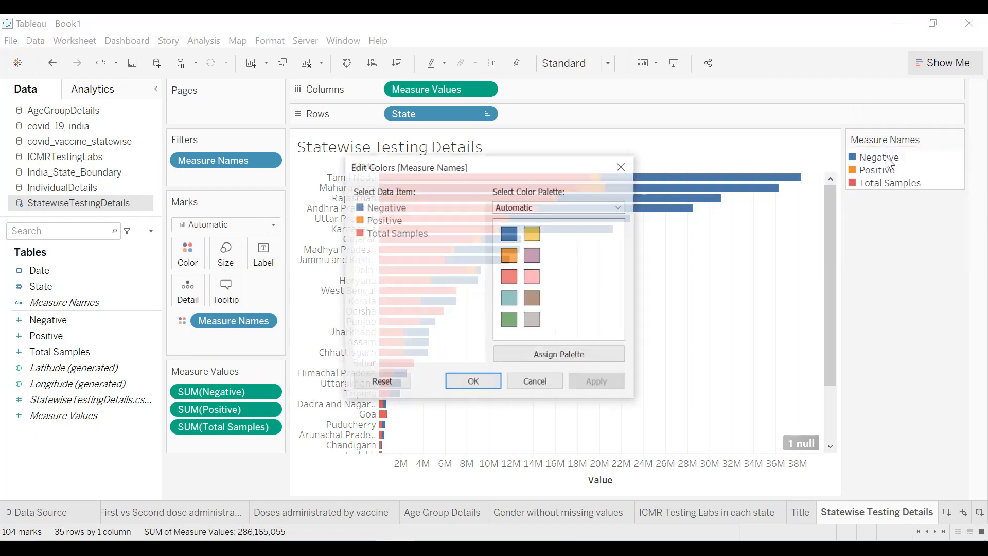
pyautogui.click(397, 238)
pyautogui.click(511, 236)
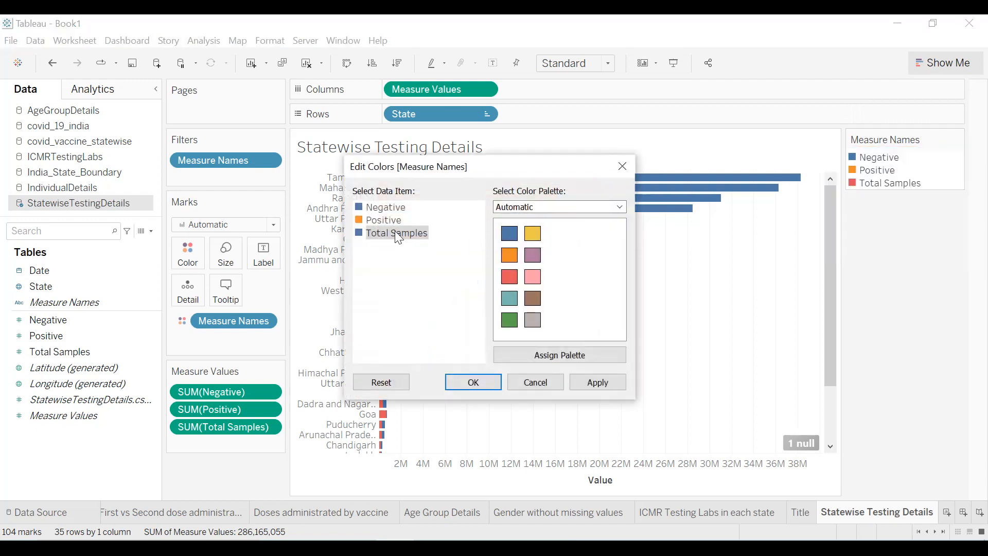
pyautogui.click(389, 223)
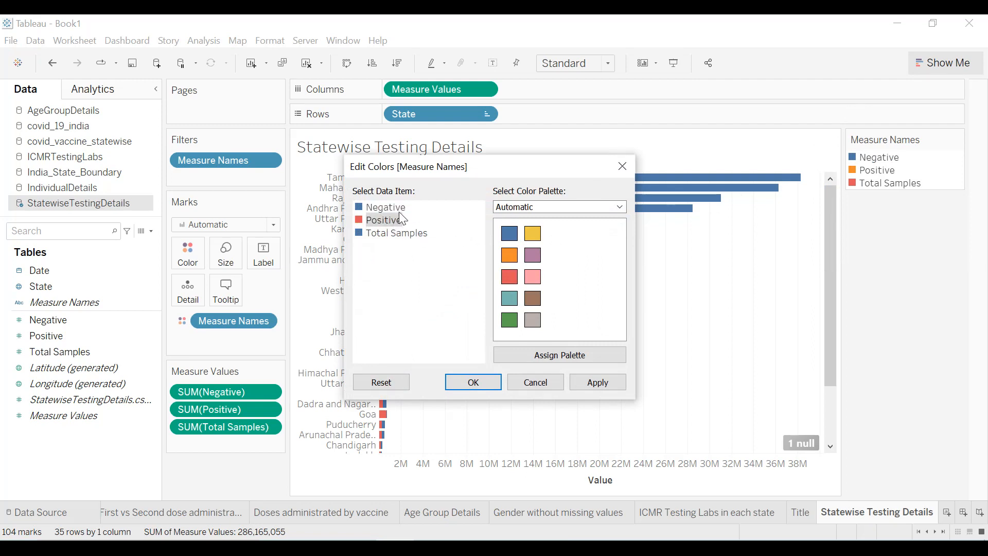
pyautogui.click(399, 210)
pyautogui.click(511, 320)
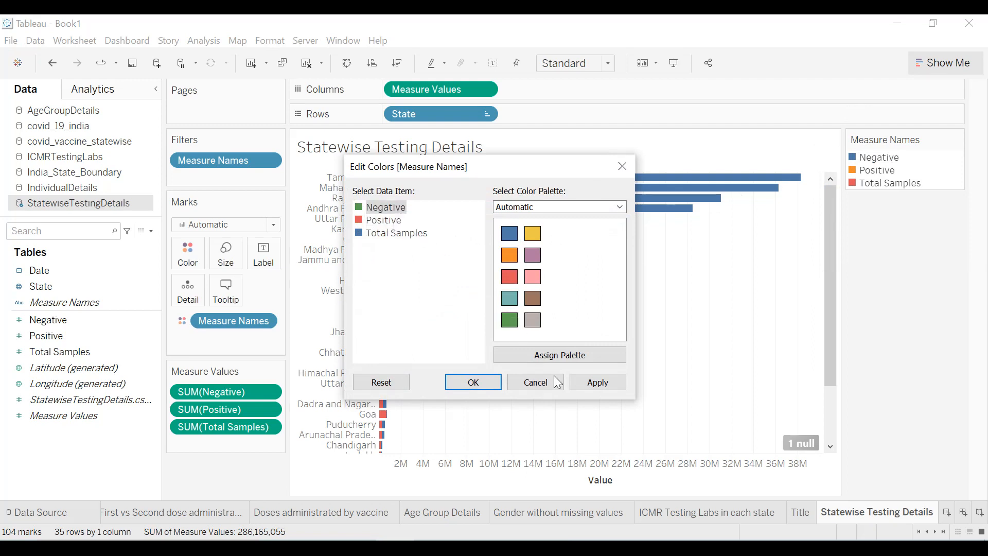
pyautogui.click(596, 385)
pyautogui.click(473, 382)
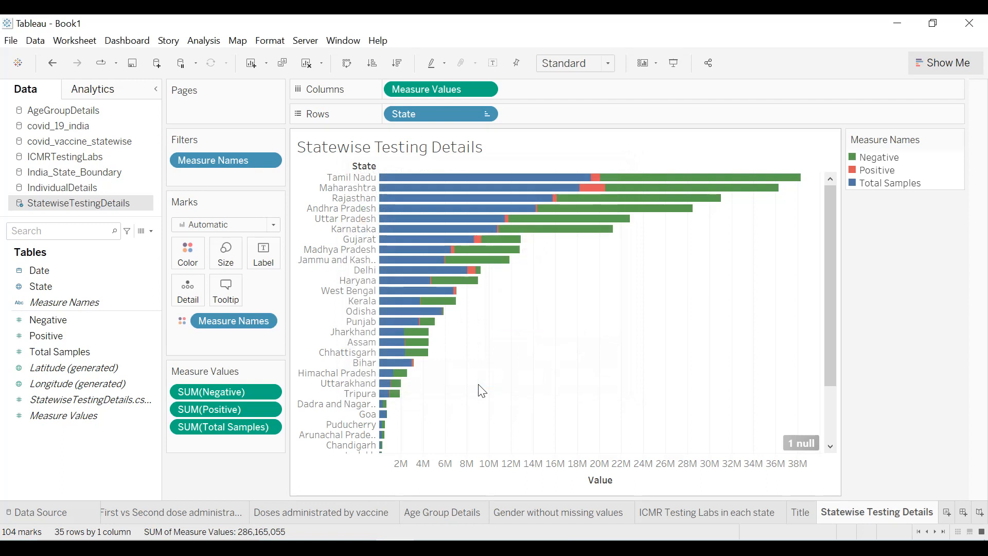
# - Change the color of Total Samples to orange
pyautogui.click(956, 138)
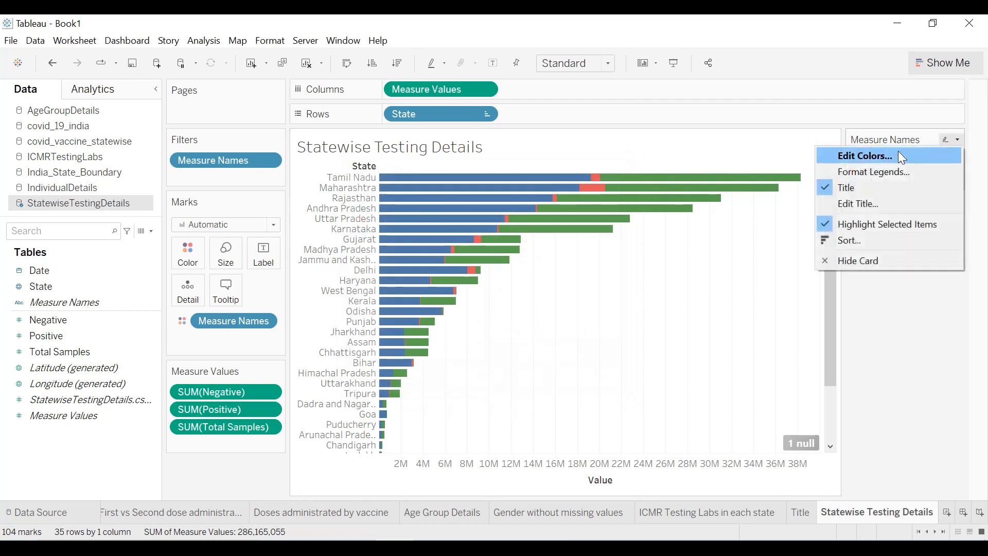
pyautogui.click(897, 152)
pyautogui.click(407, 236)
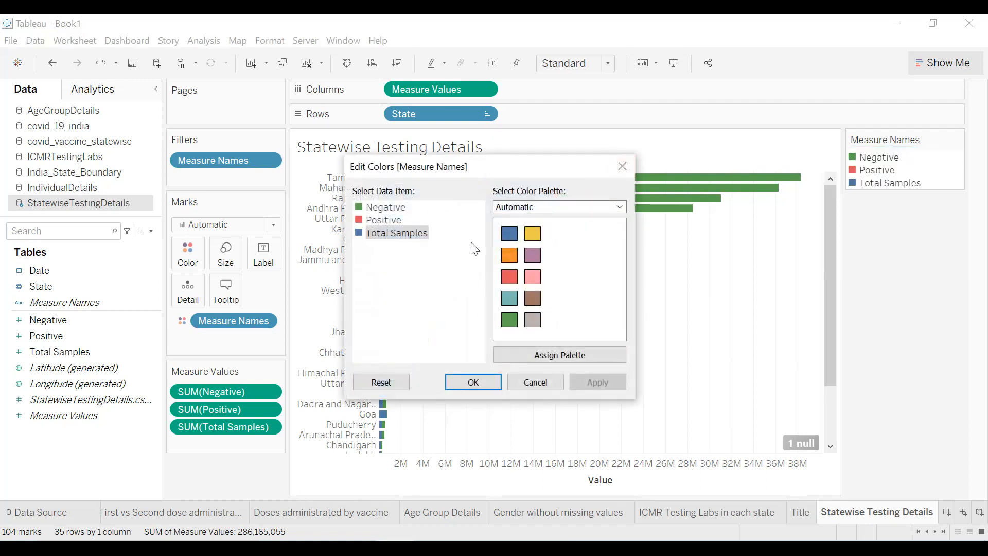
pyautogui.click(509, 256)
pyautogui.click(588, 381)
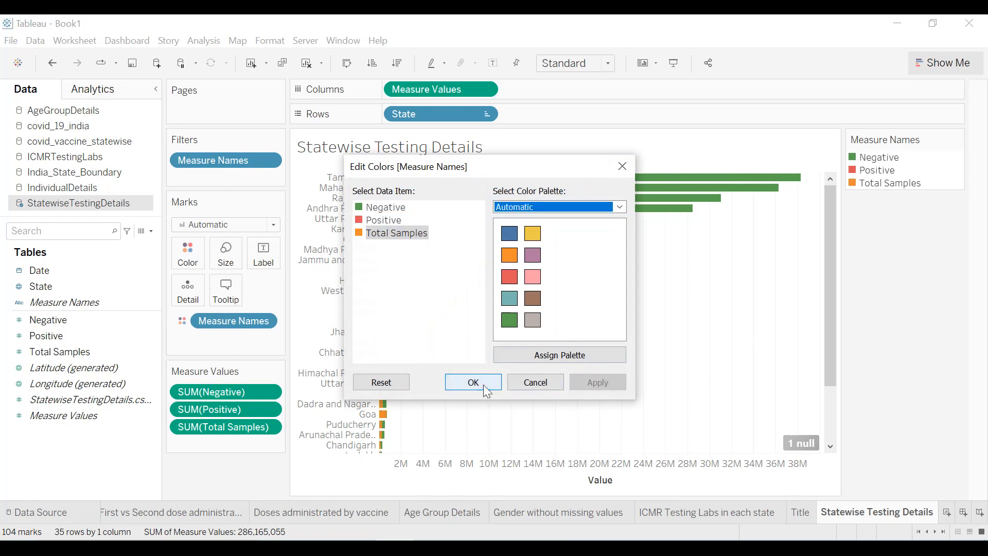
pyautogui.click(486, 390)
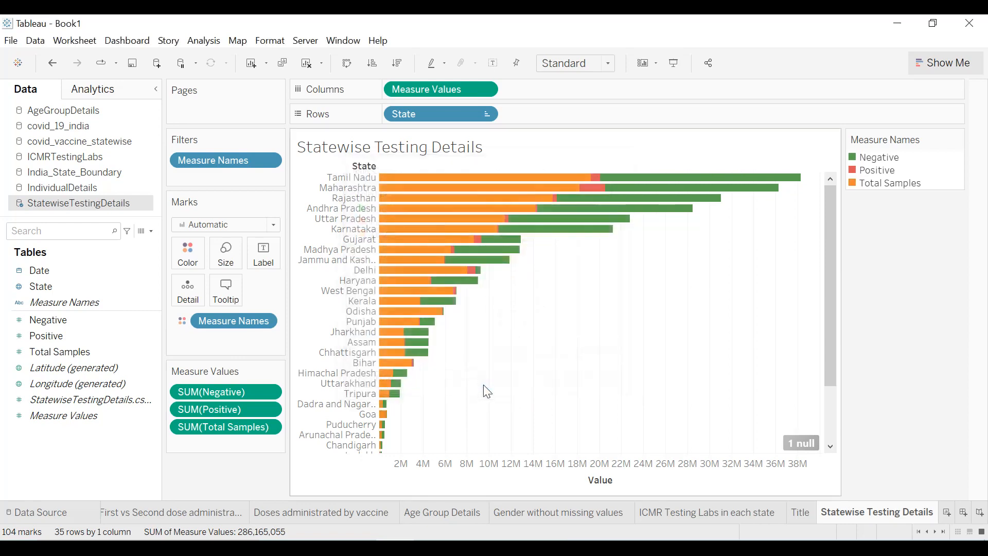
# - Filter out the null data from the chart and make the state rows taller
pyautogui.click(799, 437)
pyautogui.click(529, 276)
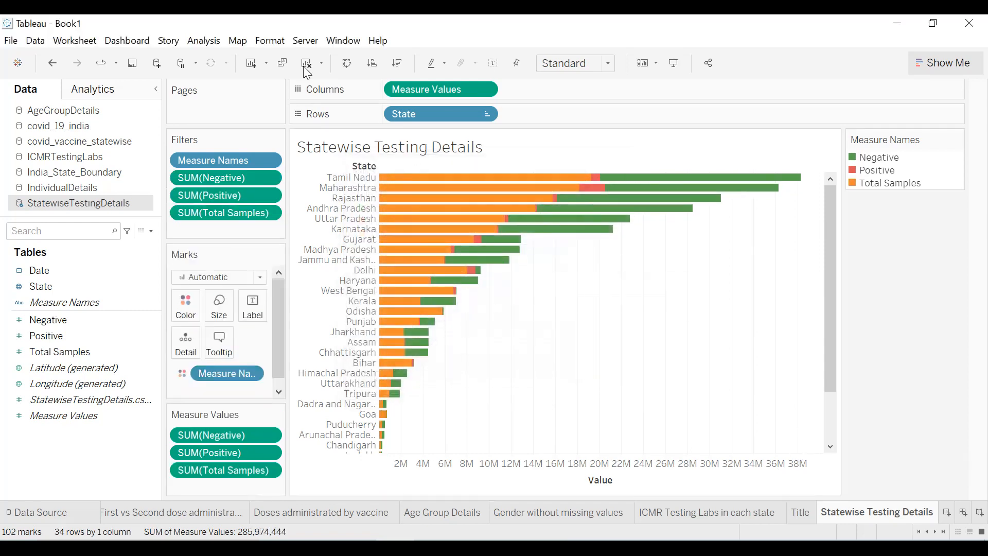
pyautogui.click(270, 41)
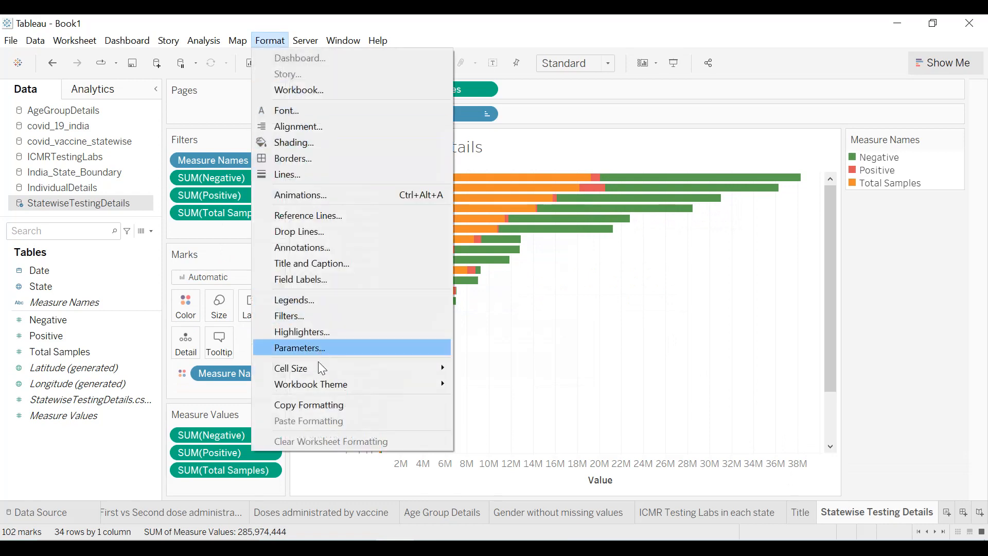
pyautogui.moveTo(318, 363)
pyautogui.click(470, 369)
# - Hide the State field label for rows and the title of the Measure Names legend
pyautogui.rightClick(363, 171)
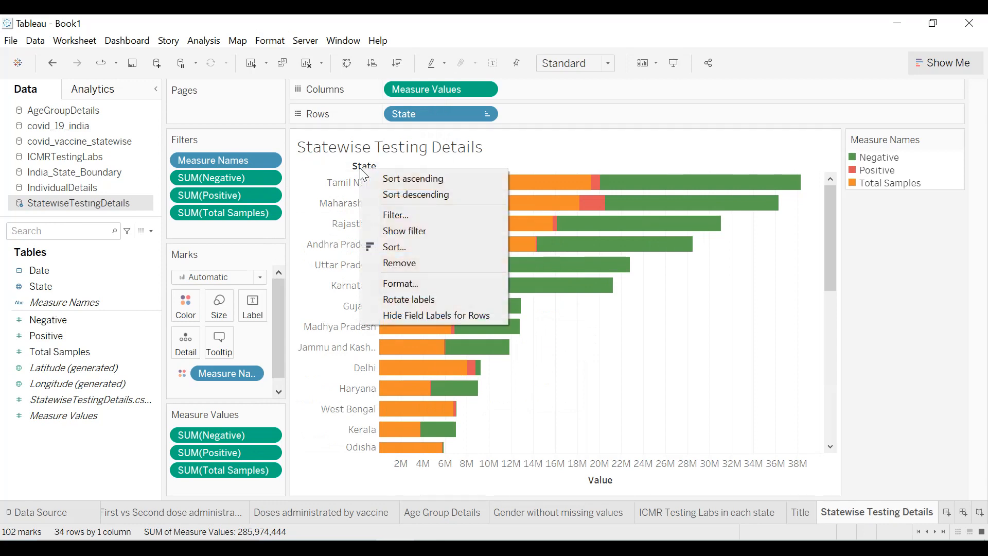
pyautogui.click(406, 317)
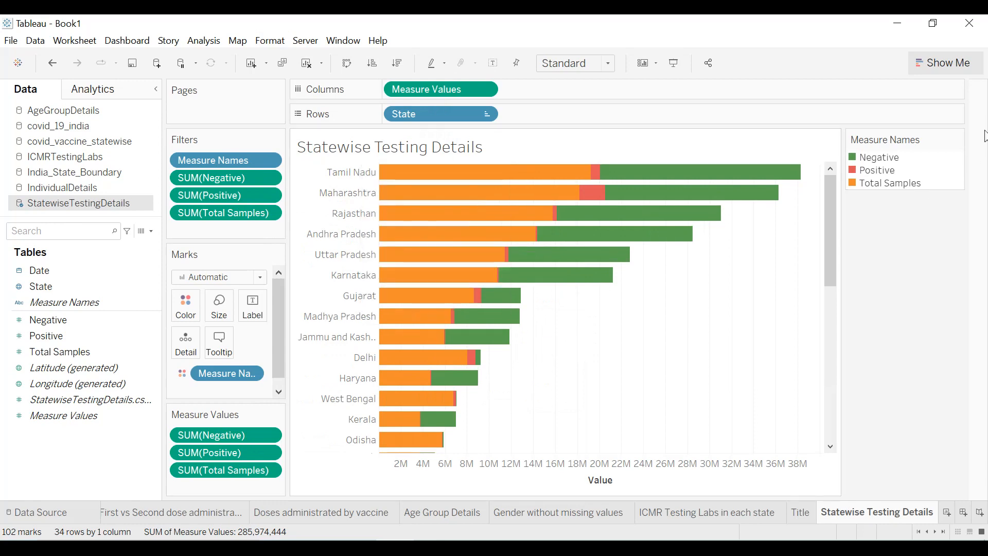
pyautogui.click(959, 140)
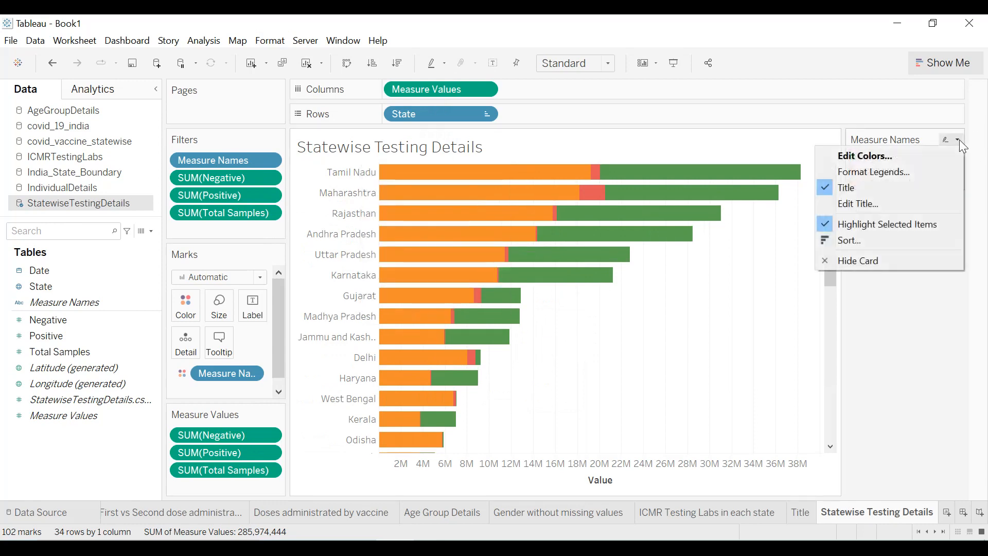
pyautogui.click(867, 187)
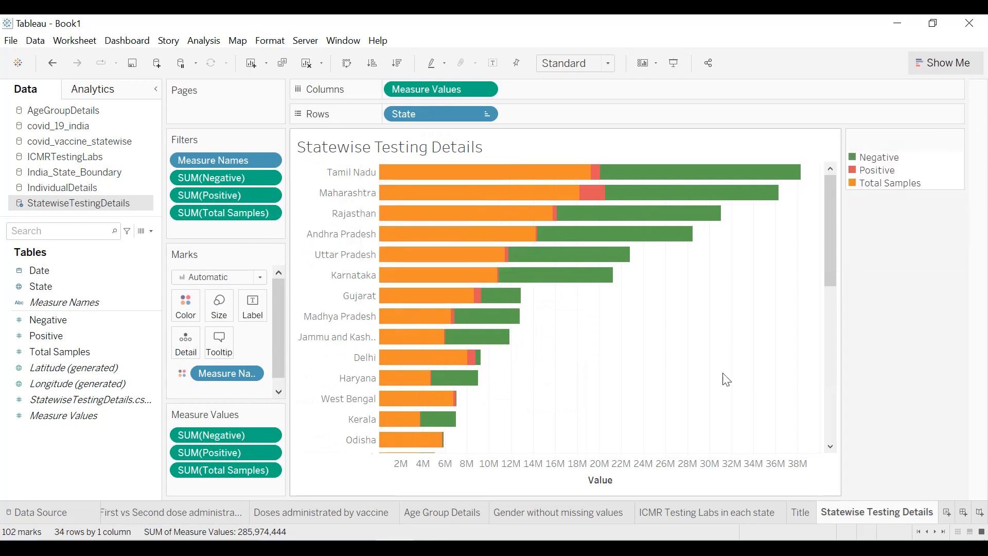
# - Remove the "Value" title from the horizontal axis
pyautogui.doubleClick(613, 488)
pyautogui.doubleClick(361, 385)
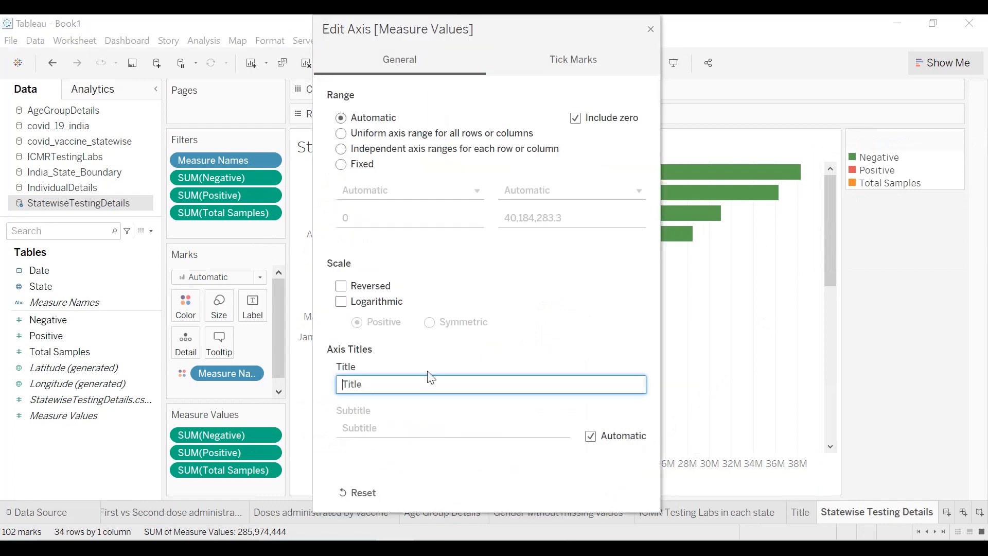
pyautogui.click(650, 30)
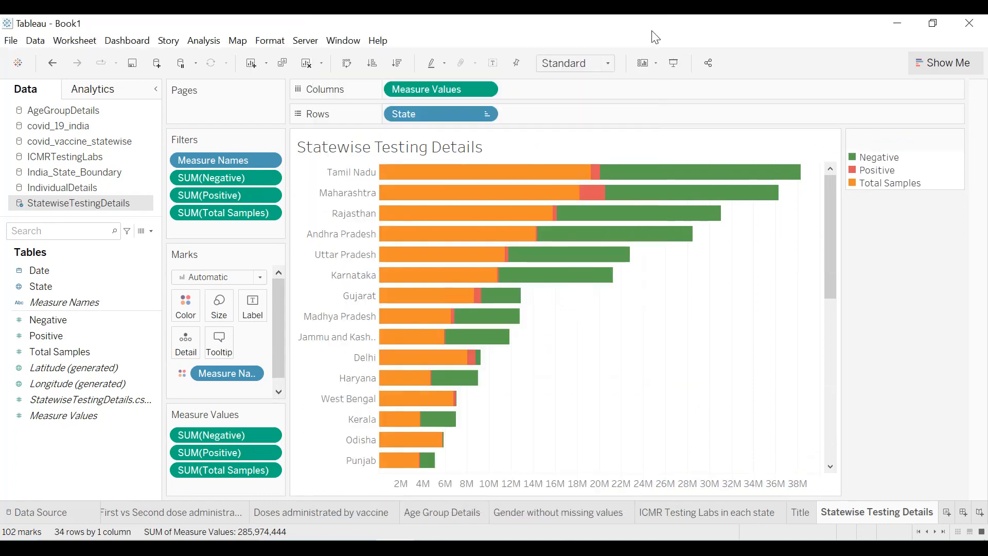
pyautogui.rightClick(636, 359)
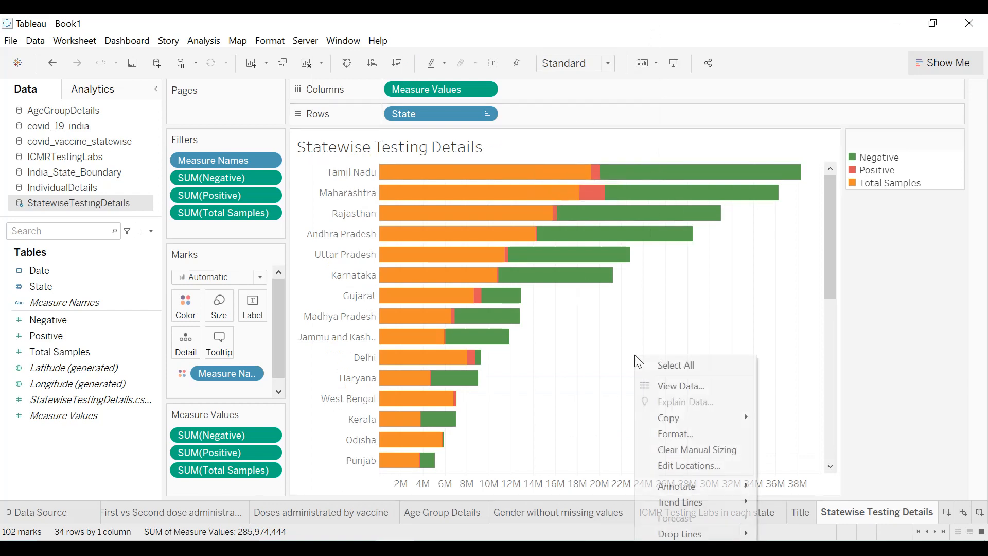
pyautogui.click(606, 371)
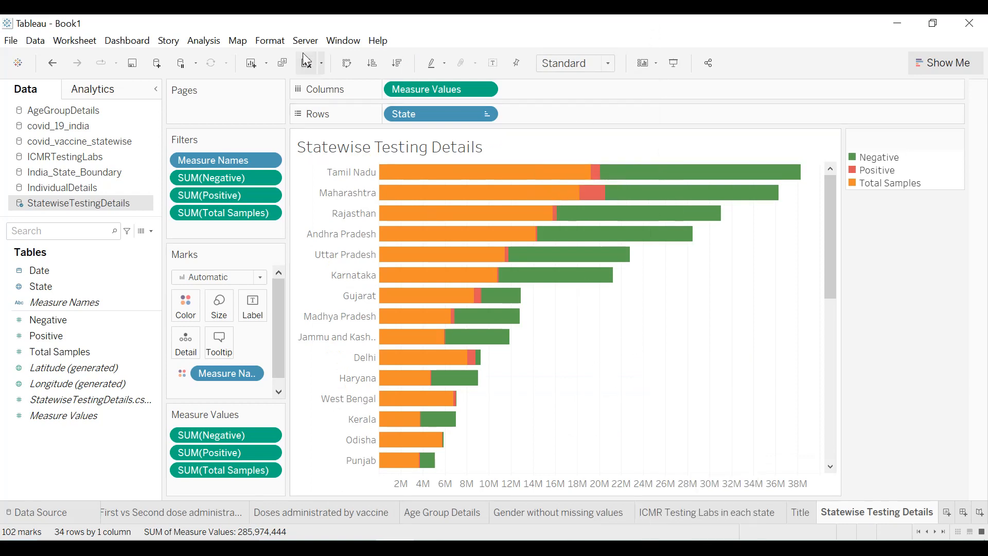
# - Set the worksheet's background shading to near-black
pyautogui.click(283, 43)
pyautogui.click(302, 145)
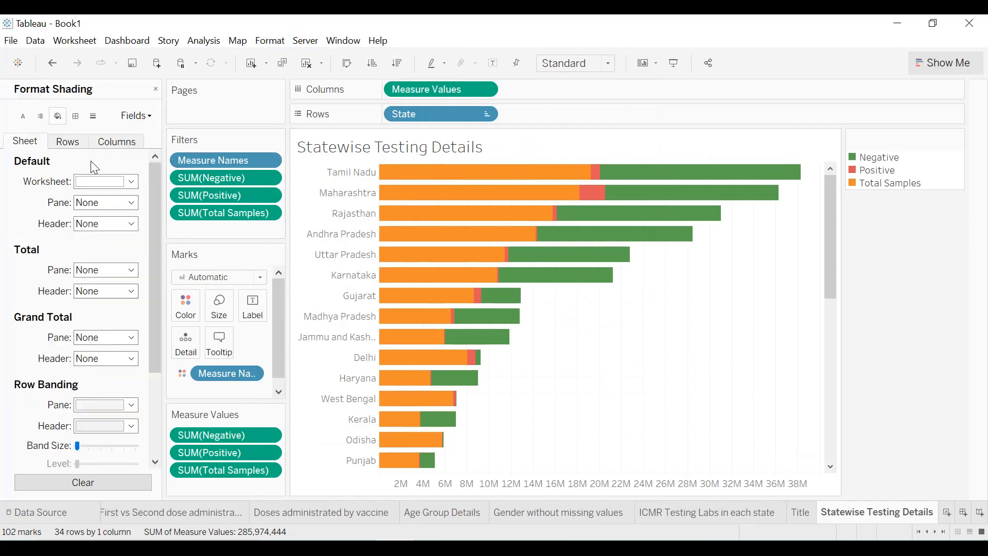
pyautogui.click(85, 183)
pyautogui.click(87, 229)
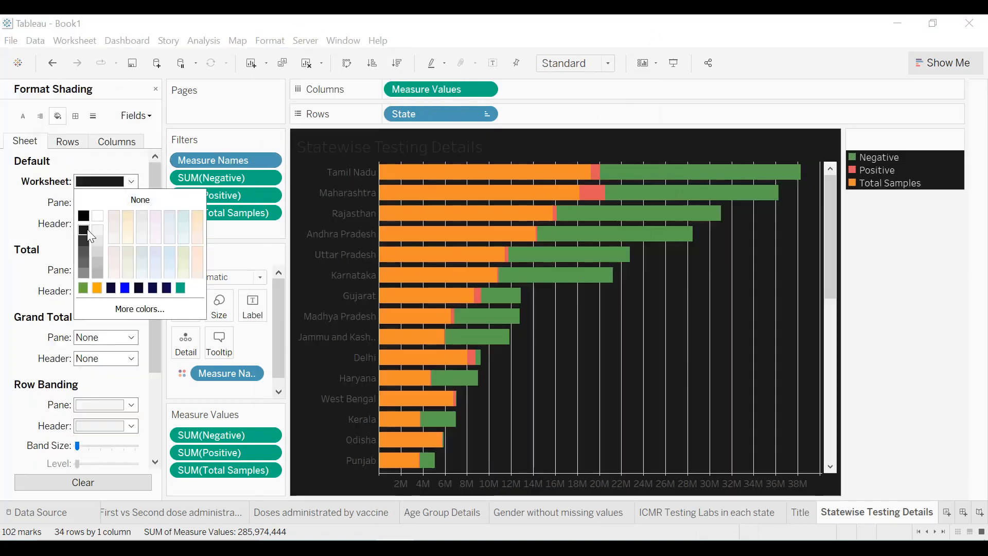
pyautogui.click(74, 165)
# - Set the grid lines for columns to None
pyautogui.click(94, 118)
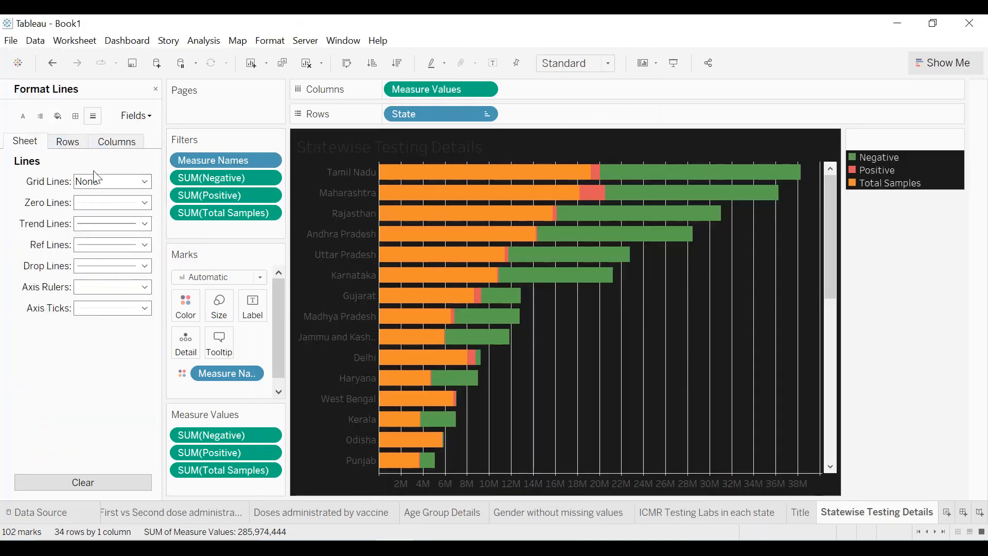
pyautogui.click(130, 146)
pyautogui.click(101, 186)
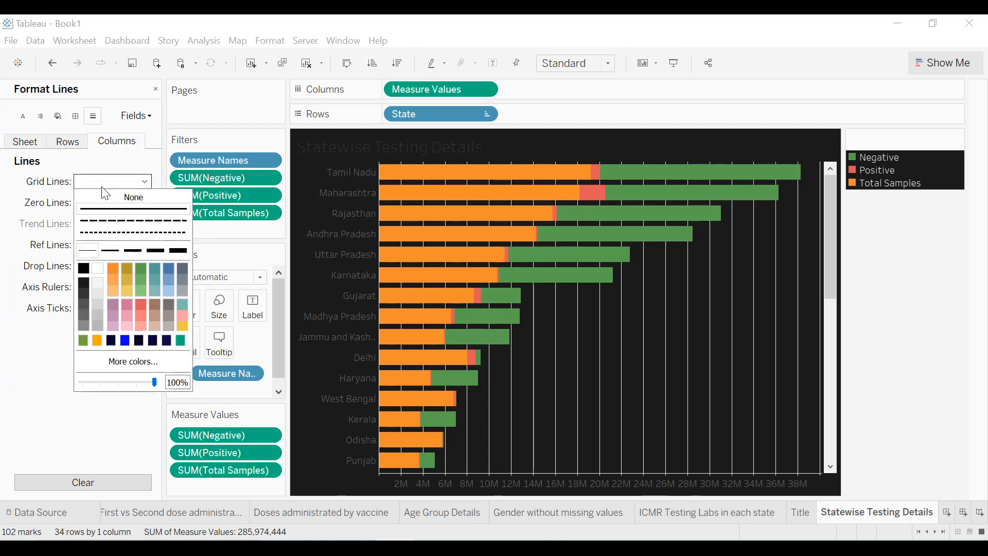
pyautogui.click(110, 199)
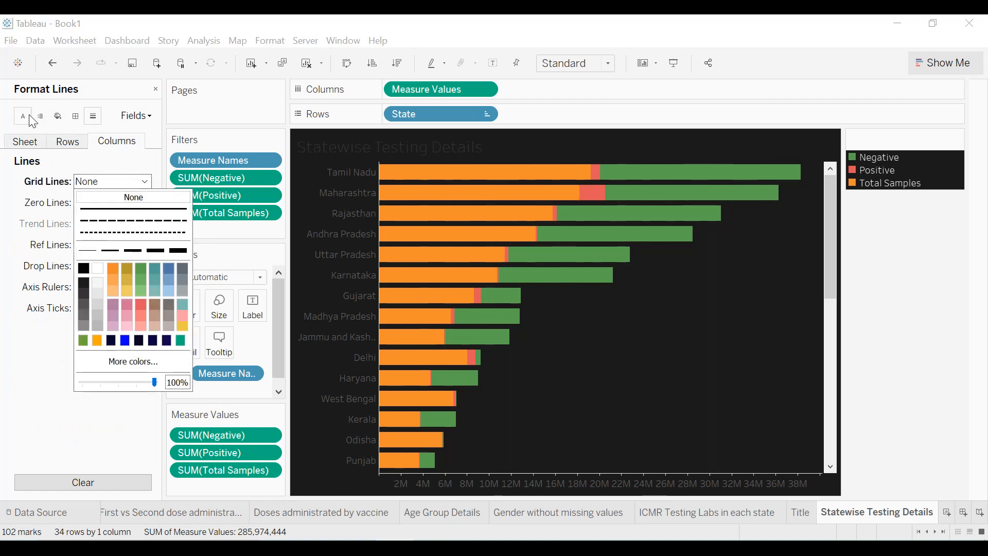
# - Format the default worksheet font as bold, white and size 10
pyautogui.click(28, 118)
pyautogui.click(34, 150)
pyautogui.click(110, 183)
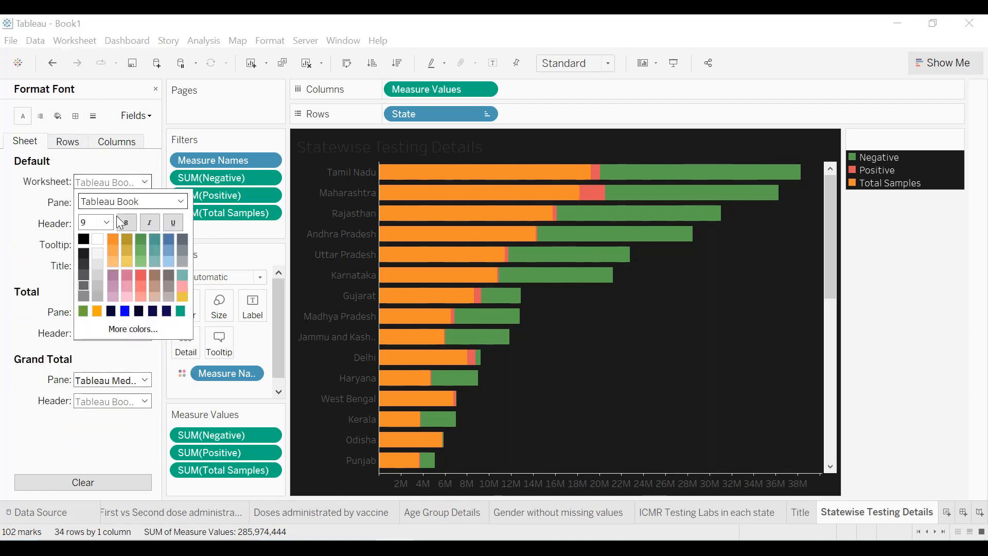
pyautogui.click(126, 222)
pyautogui.click(98, 240)
pyautogui.click(106, 225)
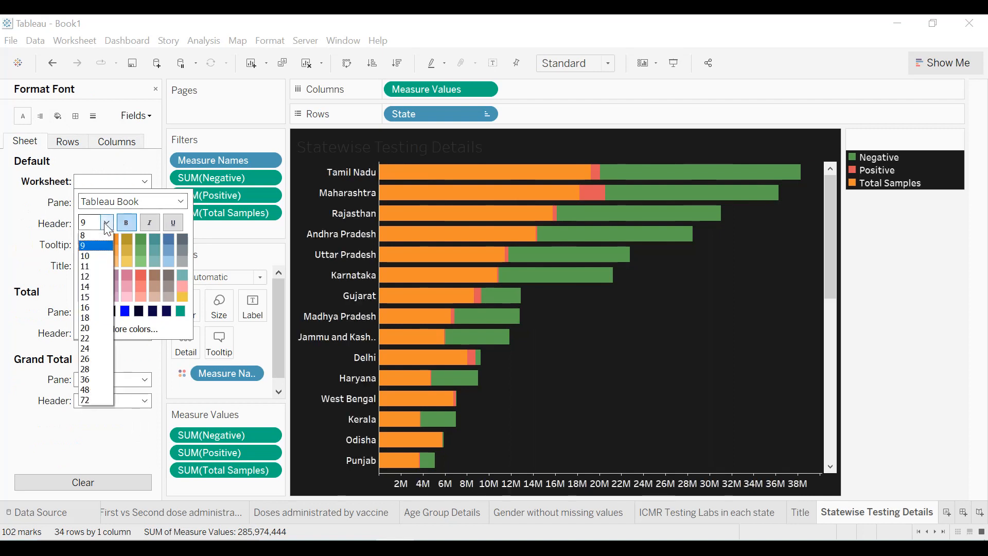
pyautogui.click(99, 255)
pyautogui.click(46, 232)
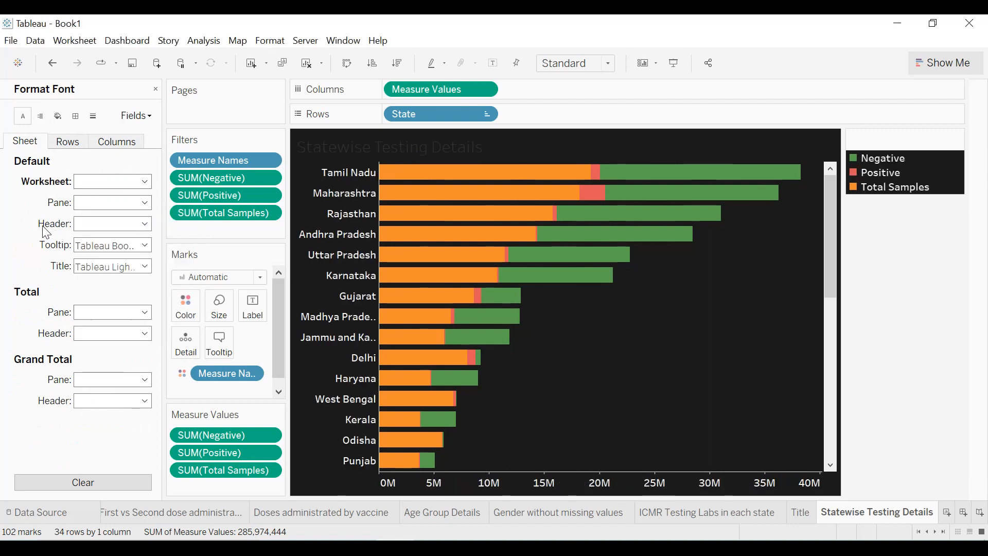
# - Set the worksheet's default cell border to a thin solid white line
pyautogui.click(76, 116)
pyautogui.click(121, 187)
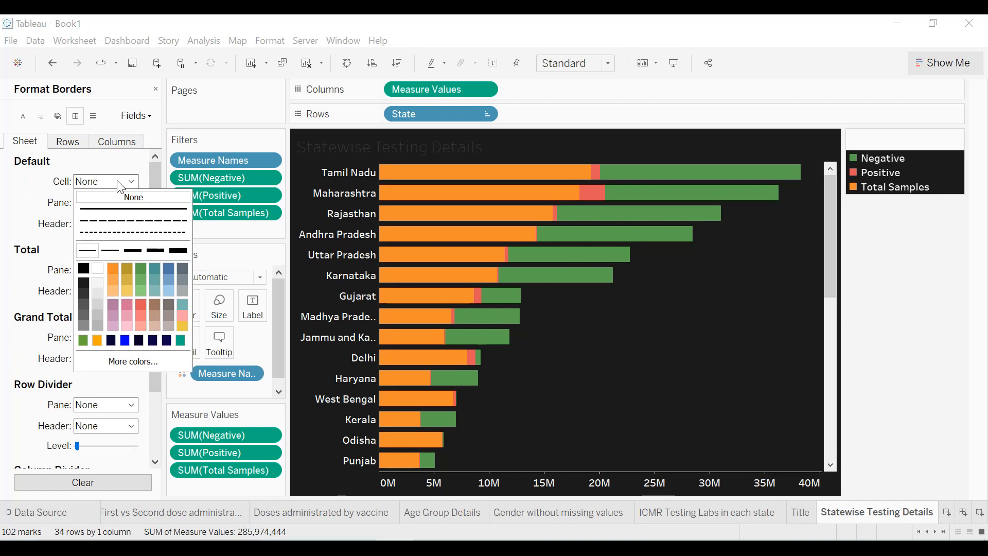
pyautogui.click(95, 184)
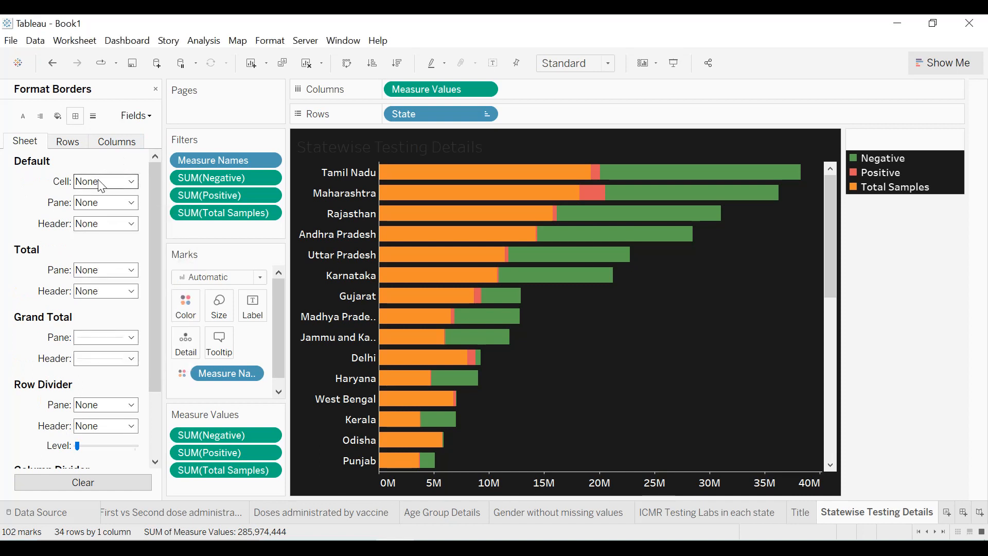
pyautogui.click(101, 186)
pyautogui.click(90, 253)
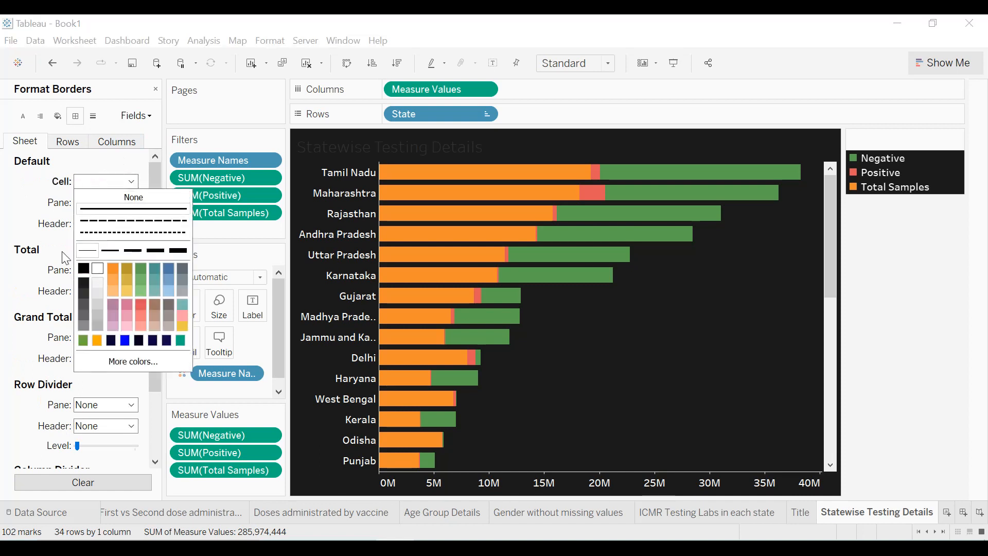
pyautogui.click(65, 257)
# - Give the worksheet's default pane and header borders a thin white line
pyautogui.click(118, 202)
pyautogui.click(88, 271)
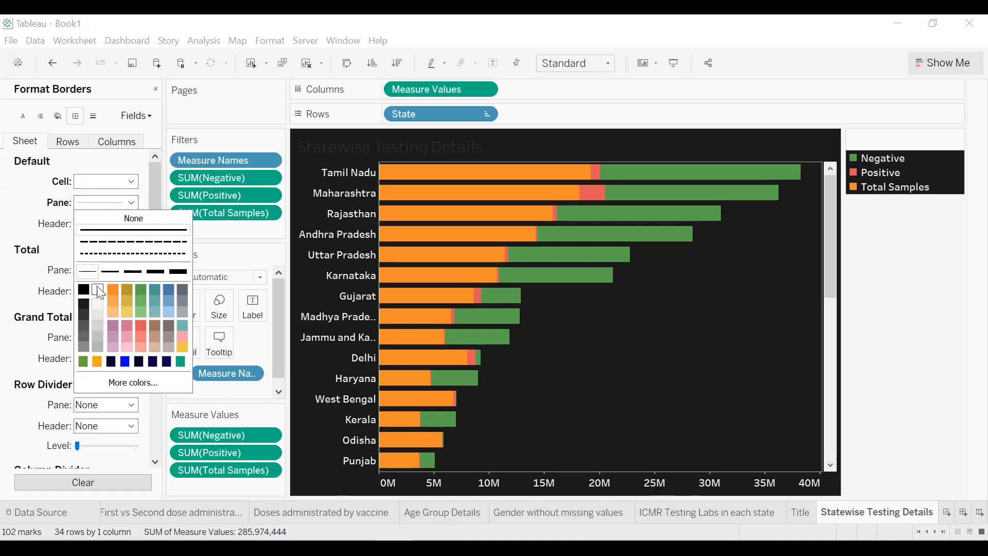
pyautogui.click(98, 290)
pyautogui.click(105, 223)
pyautogui.click(87, 292)
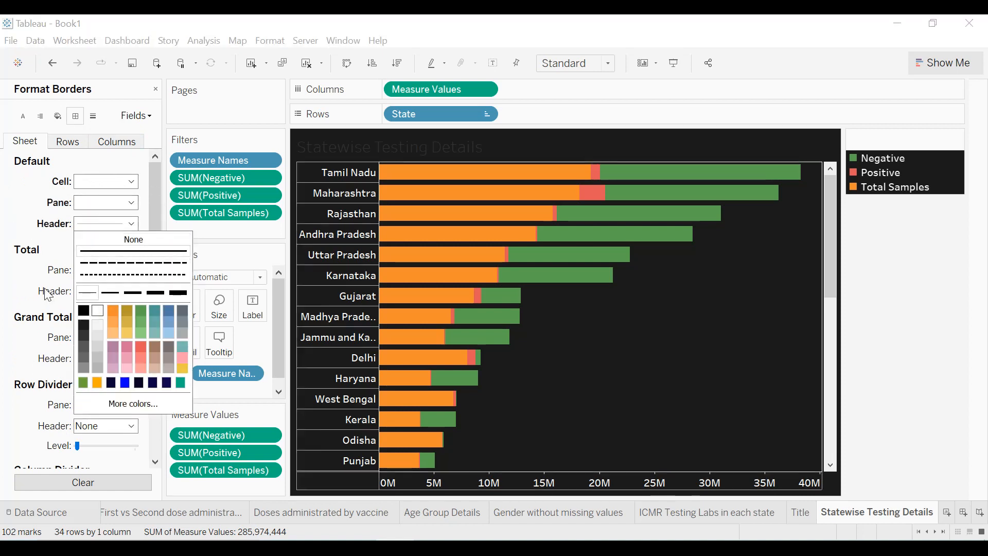
pyautogui.click(48, 295)
# - Set the pane borders of the row divider and column divider to thin white lines
pyautogui.scroll(-3, 78, 309)
pyautogui.click(106, 316)
pyautogui.click(88, 385)
pyautogui.click(98, 404)
pyautogui.click(98, 402)
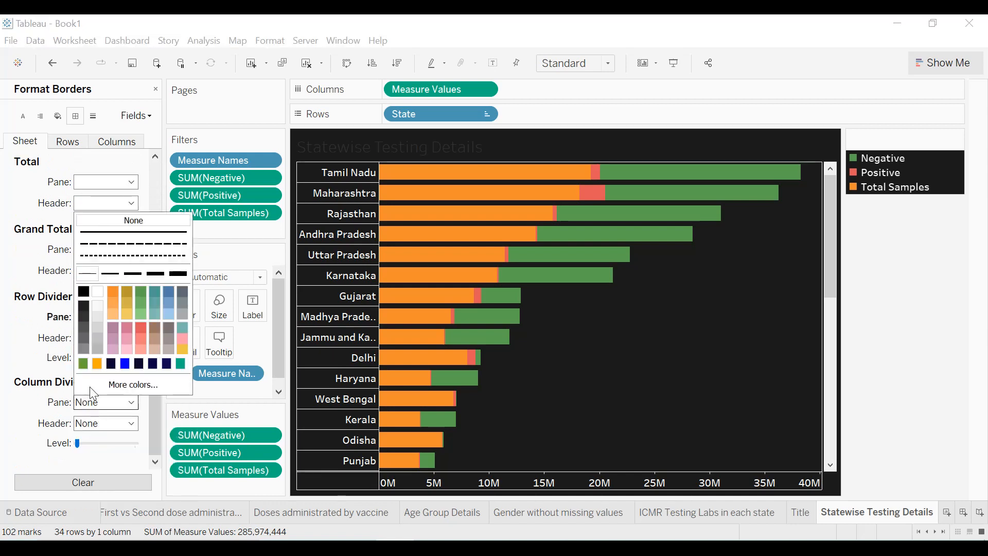
pyautogui.click(85, 277)
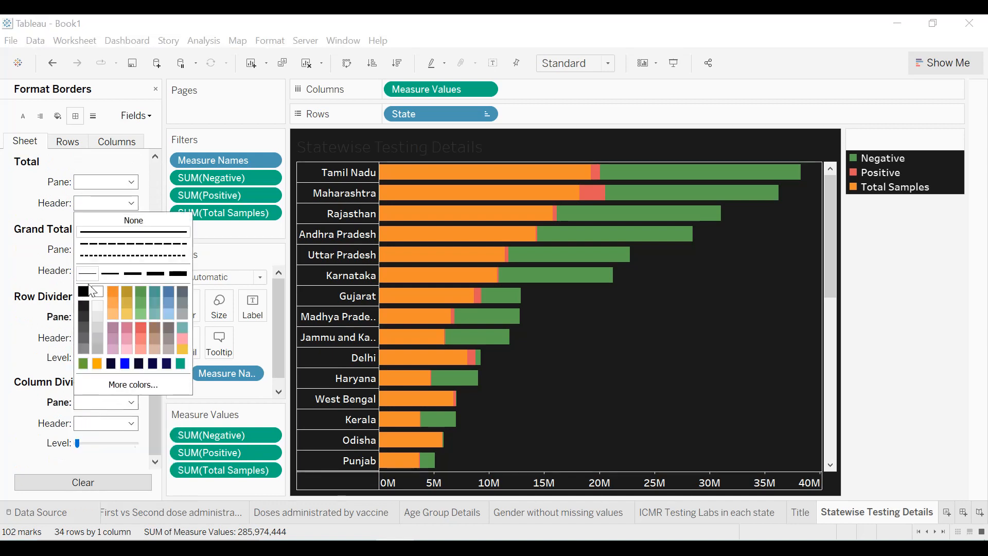
pyautogui.click(25, 280)
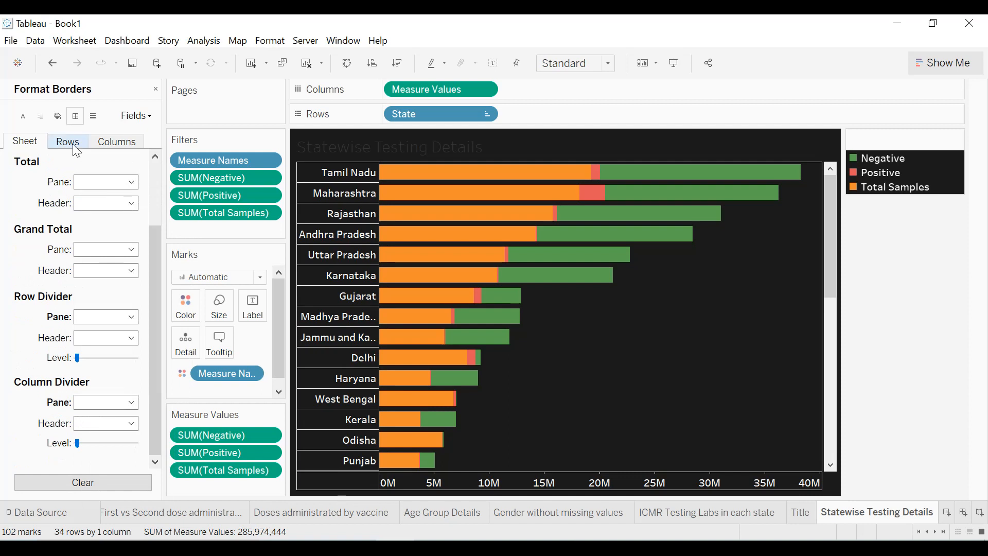
# - Center the default pane and header text horizontally
pyautogui.click(40, 116)
pyautogui.click(113, 181)
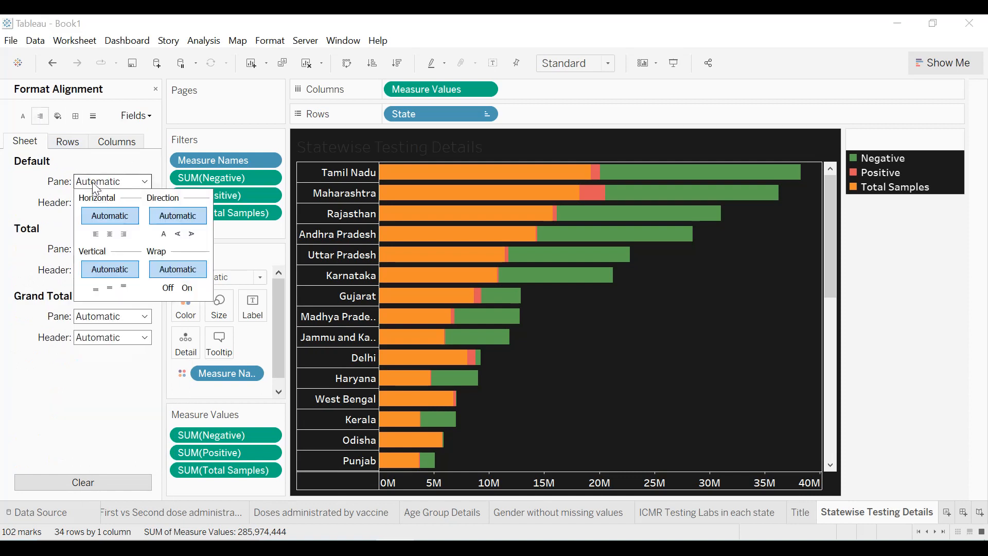
pyautogui.click(110, 234)
pyautogui.click(114, 202)
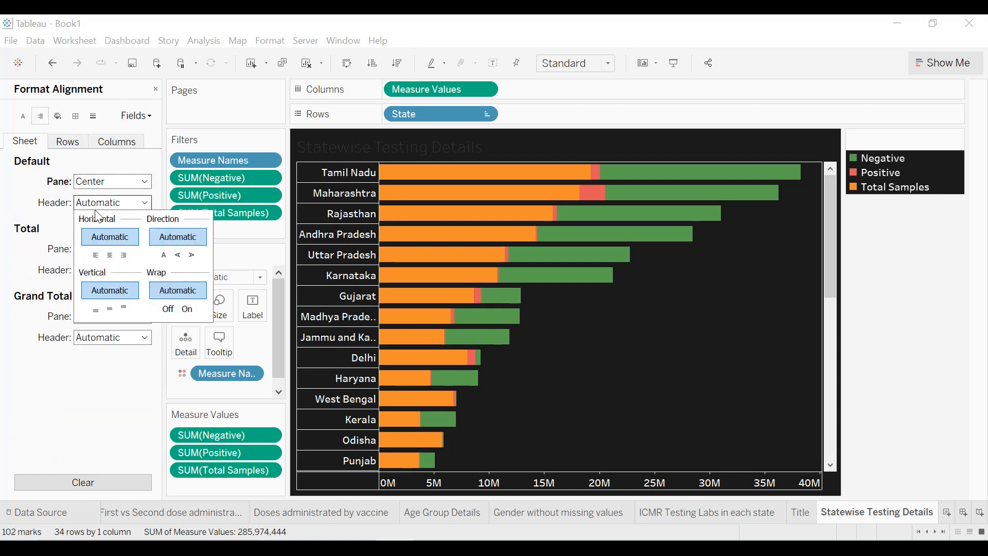
pyautogui.click(110, 255)
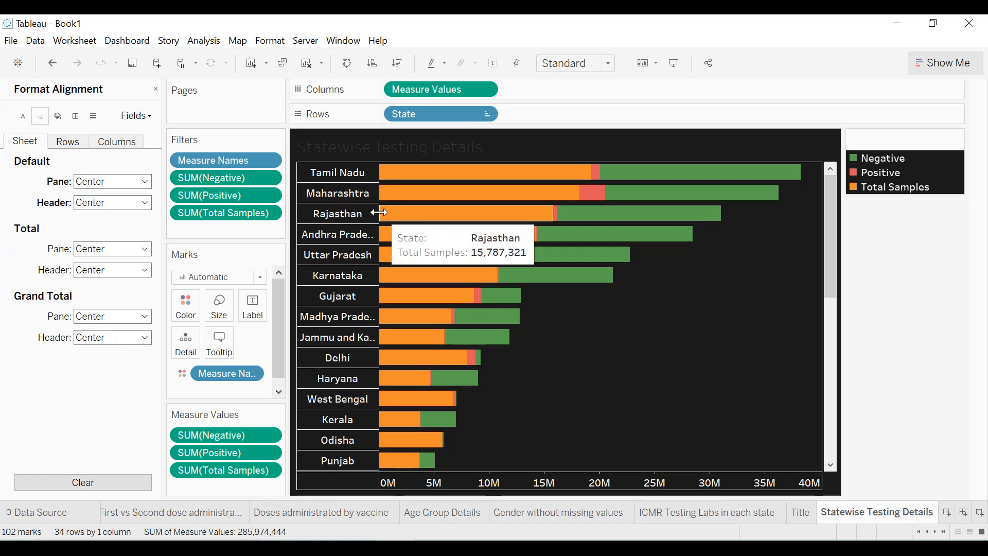
# - Widen the state name column to fit the full names and label the bars with Measure Values
pyautogui.moveTo(408, 212); pyautogui.dragTo(414, 213)
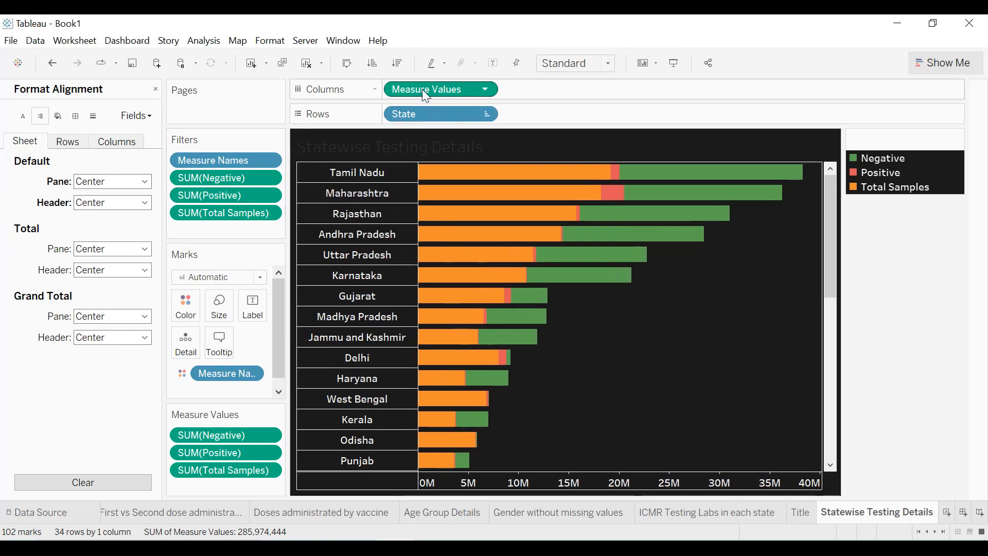
pyautogui.moveTo(423, 90); pyautogui.dragTo(249, 303)
# - Add a thin white border around the Statewise Testing Details title
pyautogui.rightClick(446, 148)
pyautogui.click(477, 210)
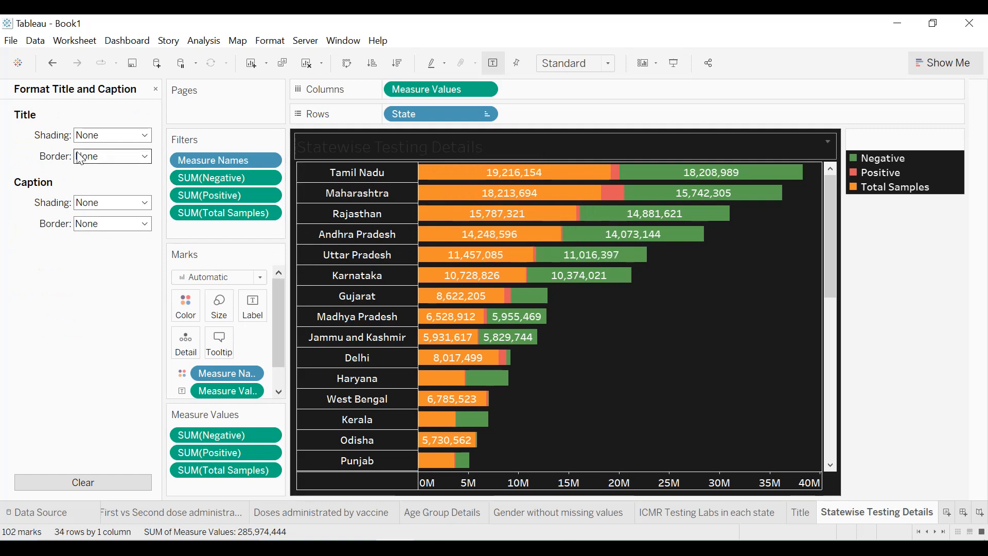
pyautogui.click(84, 156)
pyautogui.click(88, 227)
pyautogui.click(95, 240)
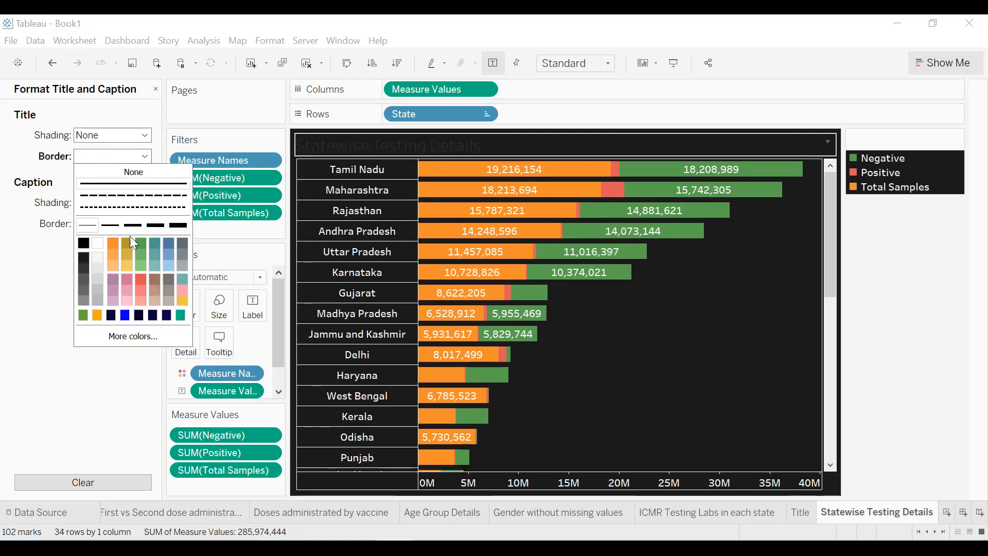
# - Format the sheet title as centered, bold and white
pyautogui.doubleClick(395, 145)
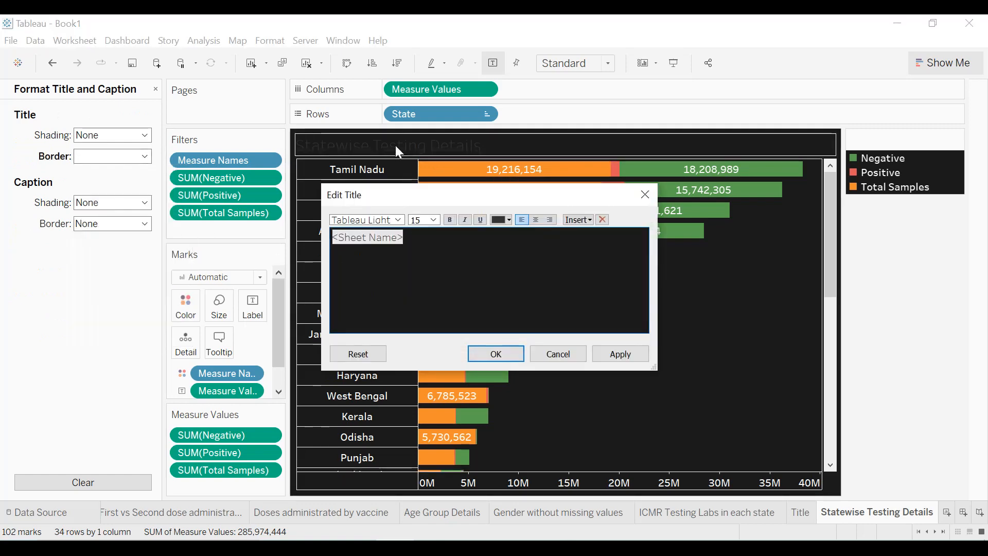
pyautogui.click(540, 220)
pyautogui.click(508, 221)
pyautogui.click(517, 237)
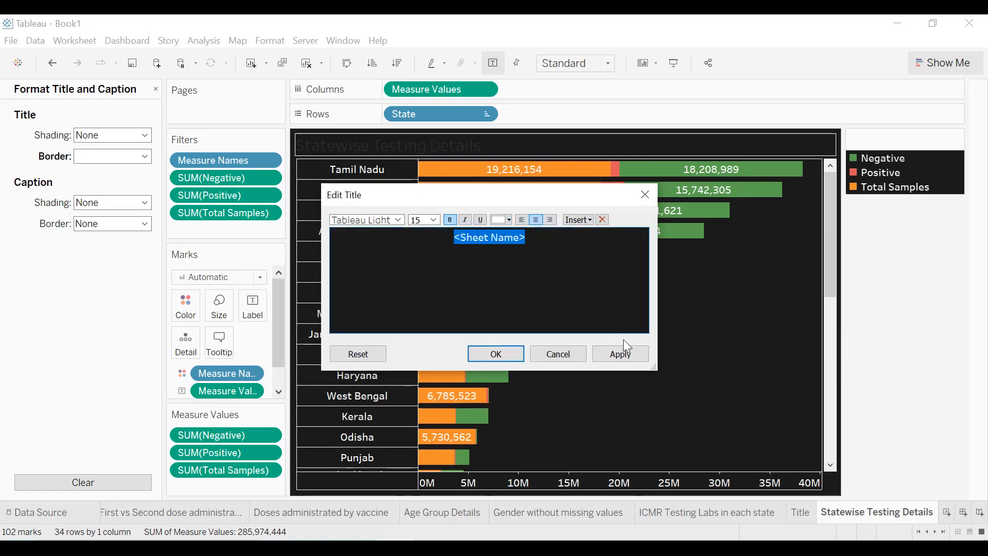
pyautogui.click(620, 360)
pyautogui.click(495, 355)
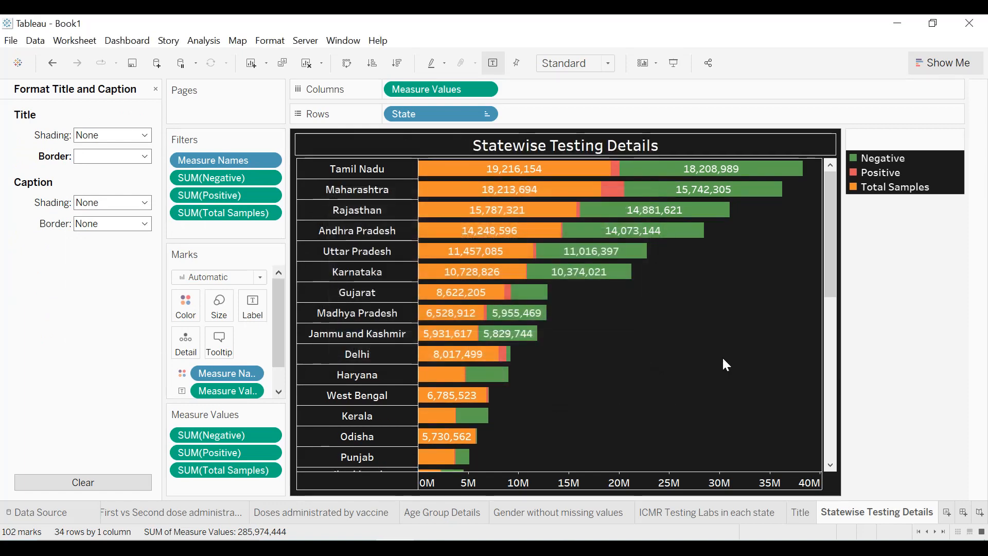
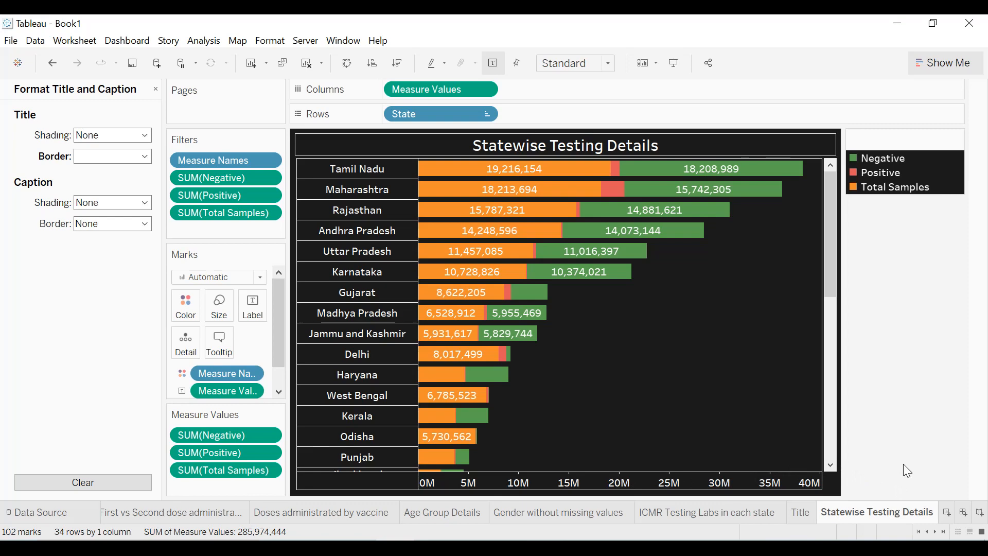
# - Create a new dashboard with a fixed custom size of 1800 px wide by 1100 px high
pyautogui.click(964, 514)
pyautogui.click(150, 193)
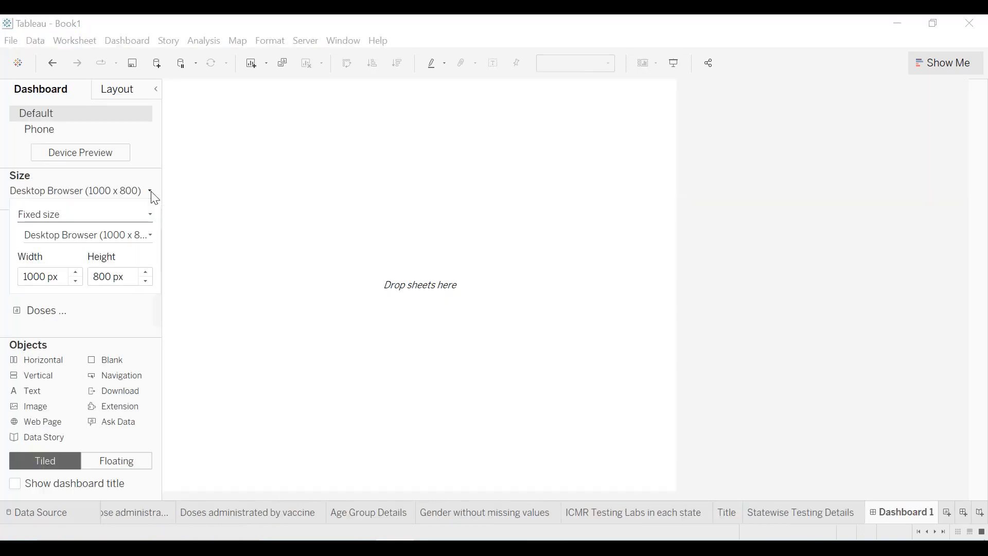
pyautogui.click(78, 273)
pyautogui.click(78, 273)
pyautogui.click(78, 273)
pyautogui.click(79, 273)
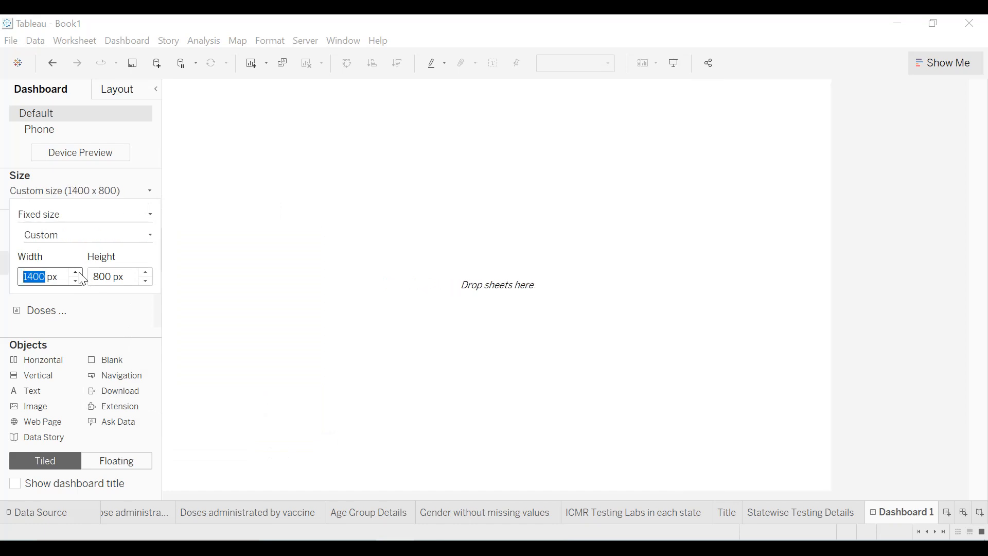
pyautogui.click(78, 273)
pyautogui.click(78, 273)
pyautogui.click(78, 273)
pyautogui.click(78, 272)
pyautogui.click(147, 273)
pyautogui.click(147, 273)
pyautogui.click(147, 272)
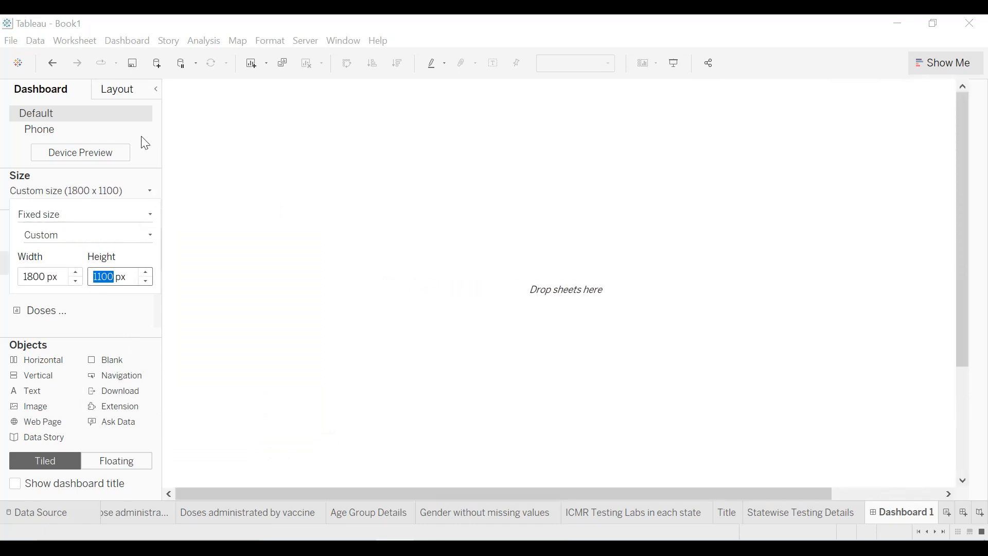
pyautogui.click(155, 90)
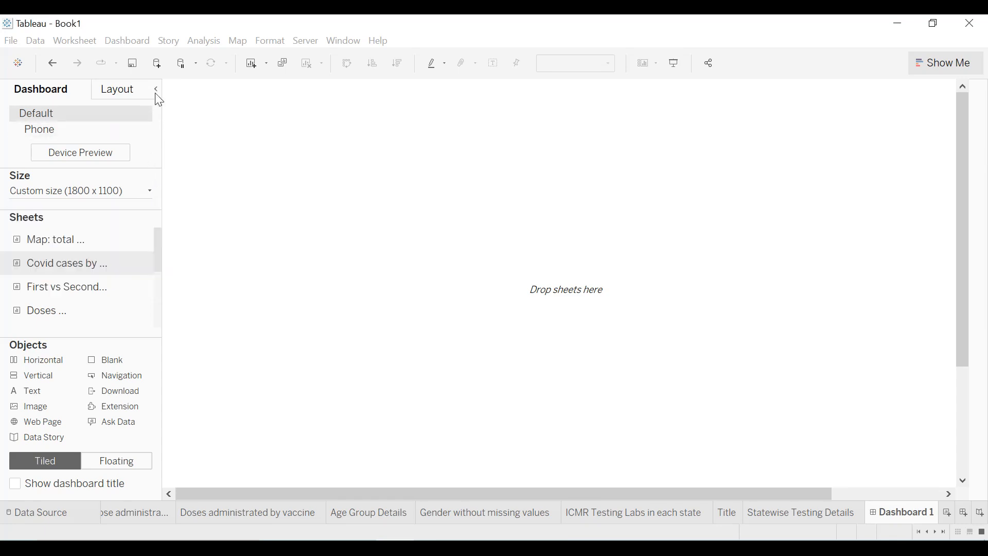
pyautogui.click(156, 91)
pyautogui.click(7, 87)
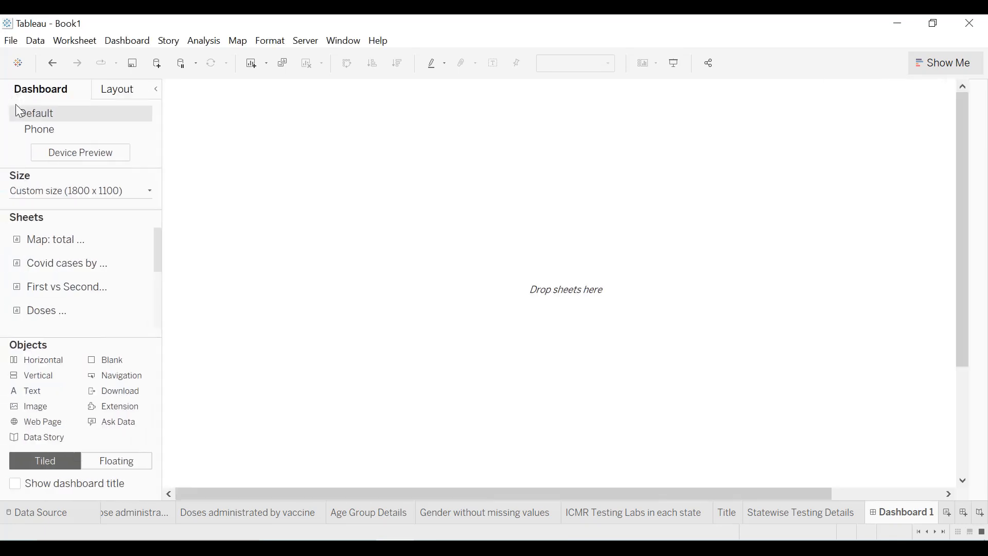
# - Add the total deaths by state map to the dashboard and set the default dashboard shading to near-black
pyautogui.moveTo(107, 237); pyautogui.dragTo(178, 204)
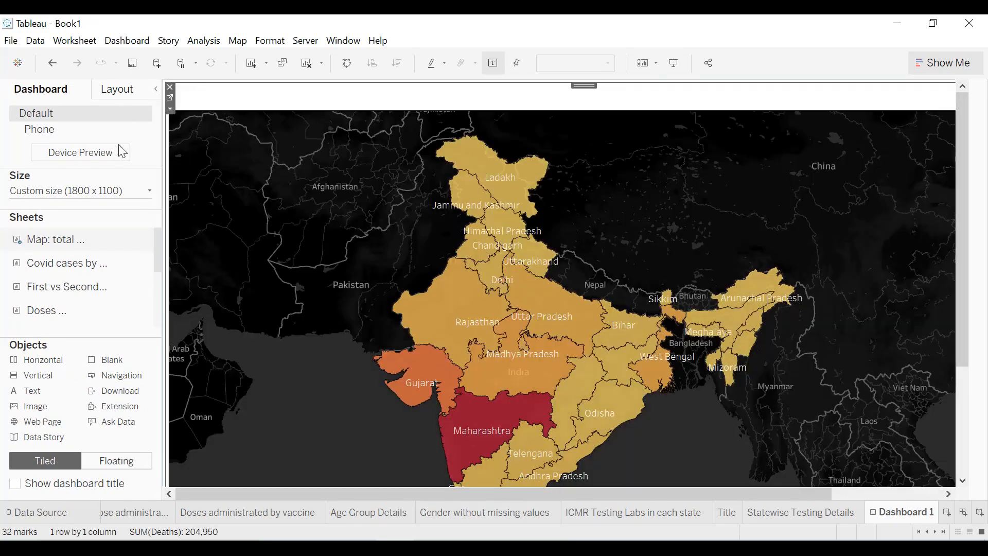
pyautogui.click(128, 42)
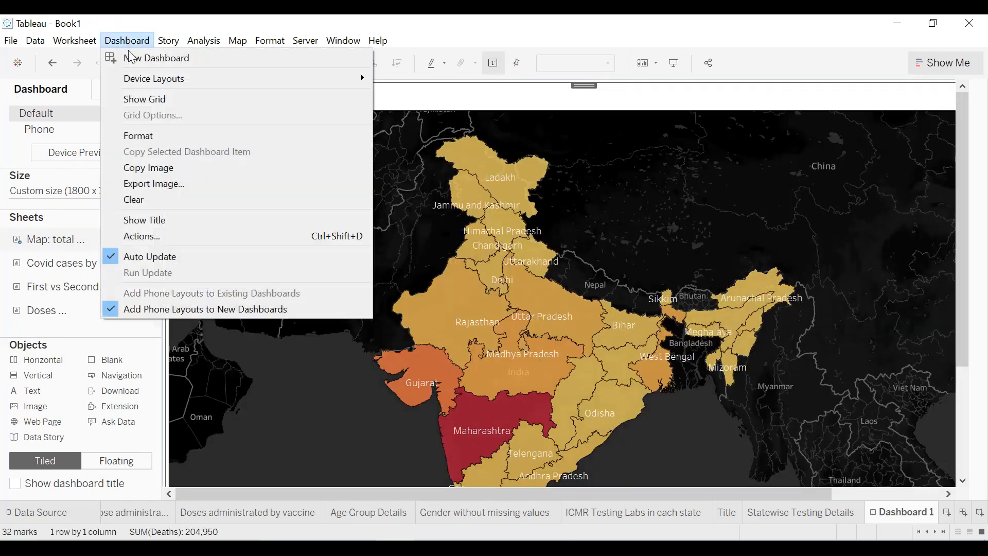
pyautogui.click(138, 135)
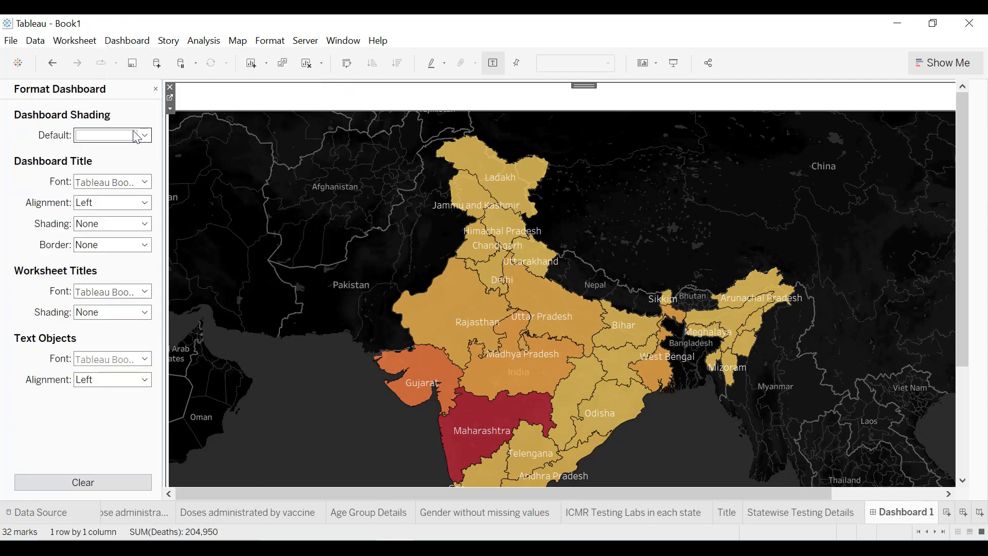
pyautogui.click(91, 136)
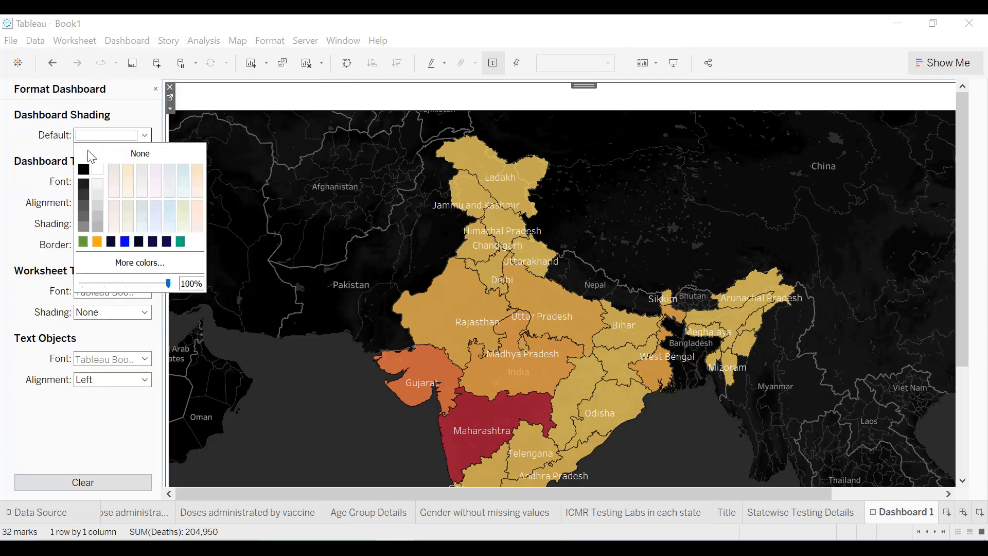
pyautogui.click(85, 181)
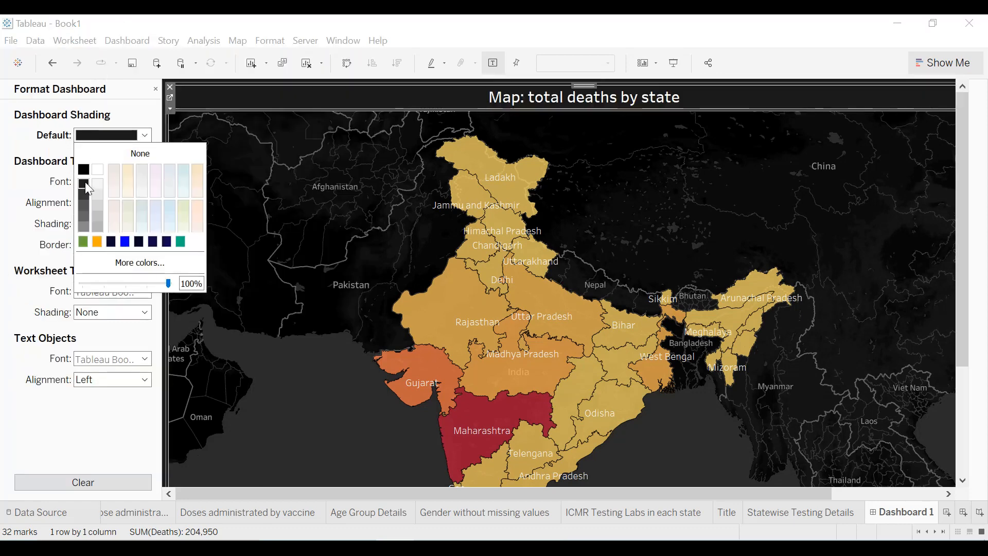
pyautogui.click(156, 90)
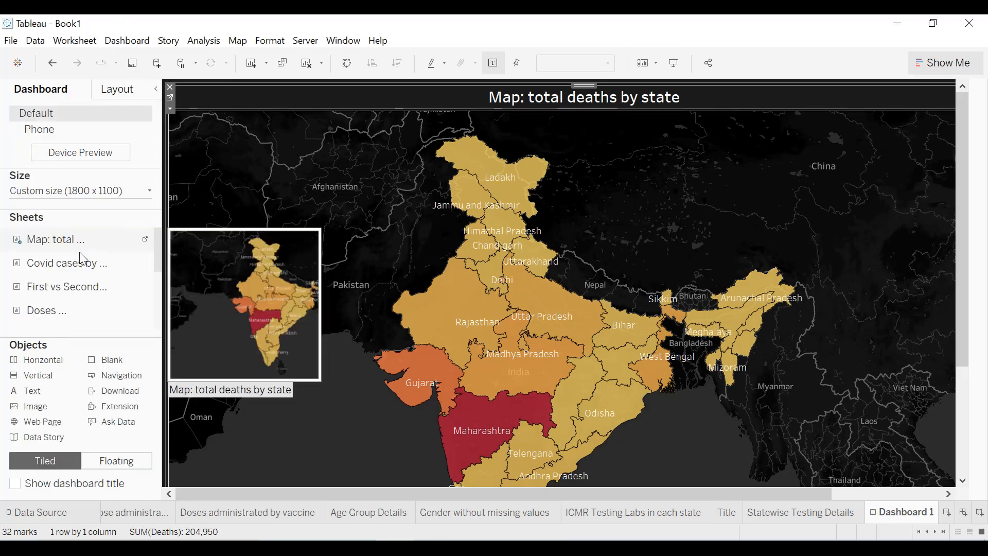
# - Place the Covid cases by state sheet to the right of the map and First vs Second dose administrated below the map
pyautogui.moveTo(81, 263)
pyautogui.moveTo(79, 264); pyautogui.dragTo(784, 297)
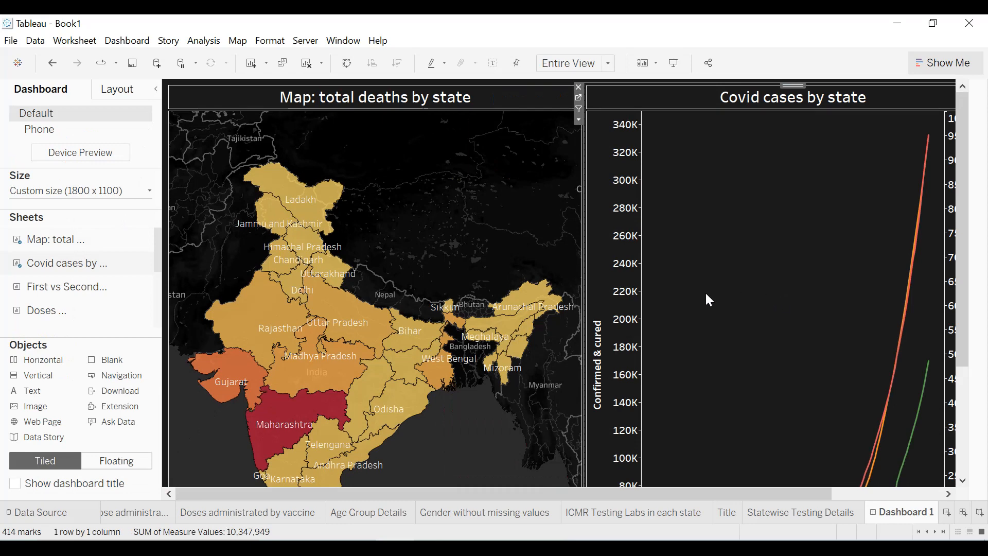
pyautogui.moveTo(55, 288)
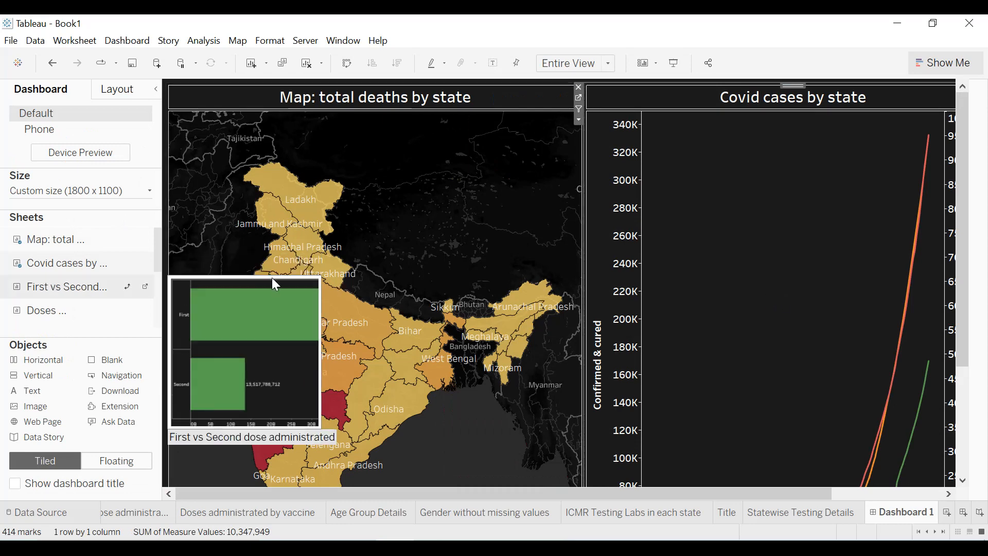
pyautogui.moveTo(967, 170); pyautogui.dragTo(955, 301)
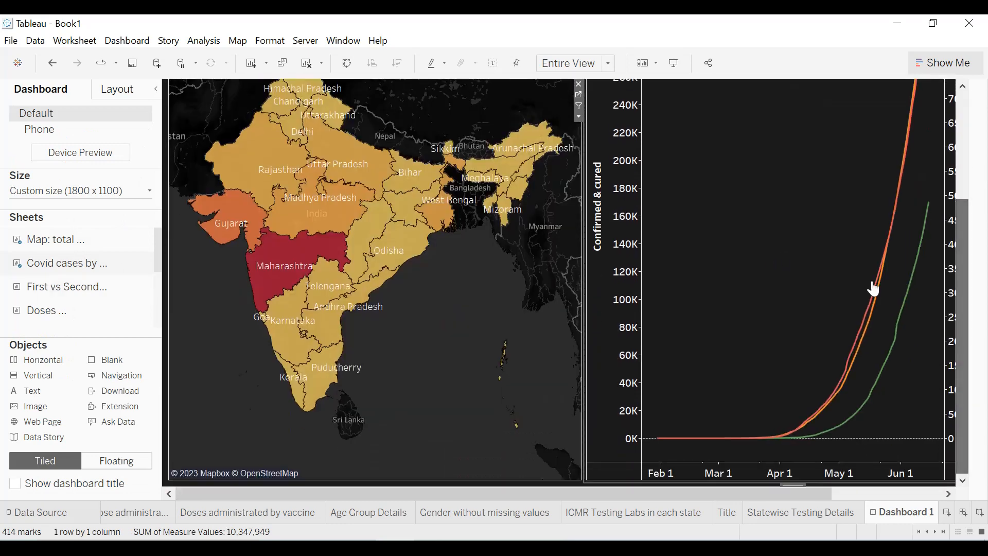
pyautogui.moveTo(142, 287); pyautogui.dragTo(318, 365)
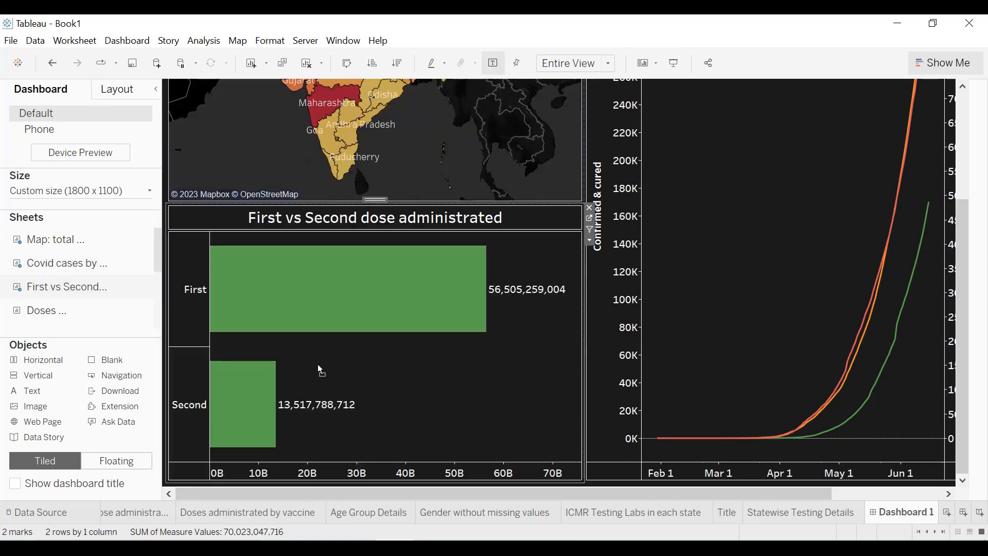
# - Place Age Group Details to the right of the map and Gender without missing values to the right of the dose chart
pyautogui.scroll(-3, 71, 309)
pyautogui.moveTo(66, 269)
pyautogui.moveTo(69, 272); pyautogui.dragTo(554, 151)
pyautogui.moveTo(148, 292); pyautogui.dragTo(516, 278)
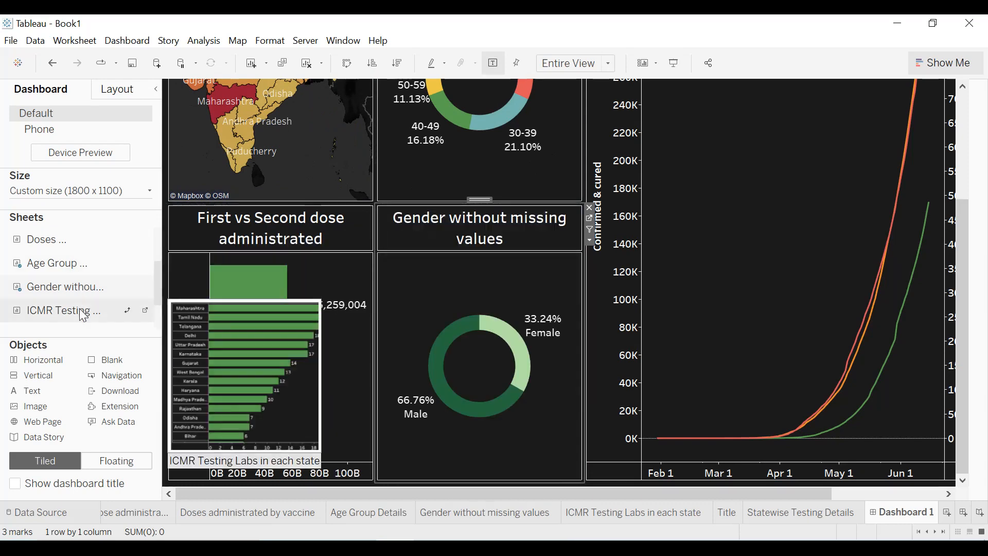
# - Place the ICMR Testing Labs in each state sheet between the map and the First vs Second dose chart
pyautogui.moveTo(82, 312)
pyautogui.mouseDown()
pyautogui.moveTo(239, 335)
pyautogui.moveTo(301, 359)
pyautogui.moveTo(266, 362)
pyautogui.moveTo(268, 300)
pyautogui.mouseUp()
pyautogui.scroll(-2, 48, 276)
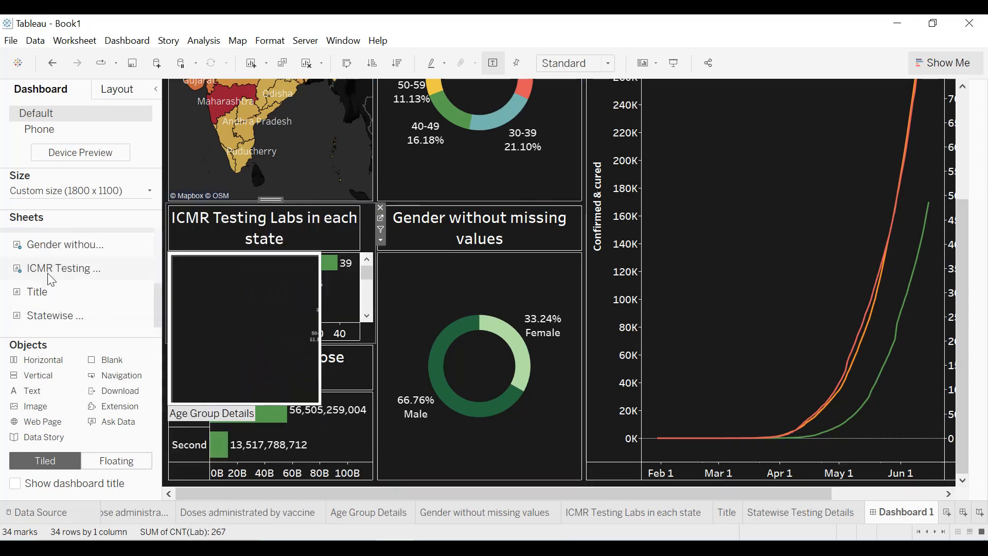
# - Add the Title sheet as a slim banner across the top of the dashboard, with its own sheet title hidden
pyautogui.moveTo(960, 267); pyautogui.dragTo(961, 159)
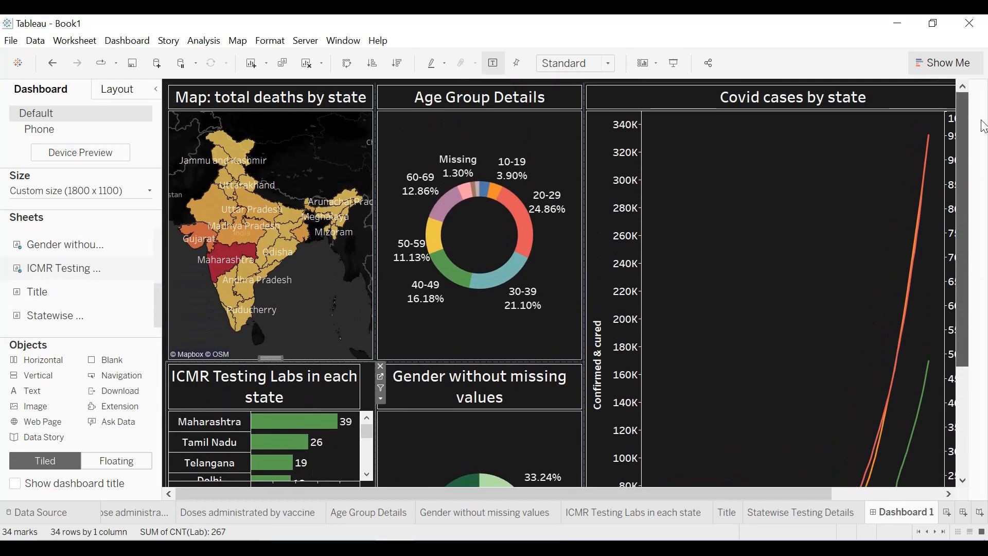
pyautogui.moveTo(91, 289)
pyautogui.moveTo(74, 293)
pyautogui.mouseDown()
pyautogui.moveTo(360, 149)
pyautogui.moveTo(593, 81)
pyautogui.mouseUp()
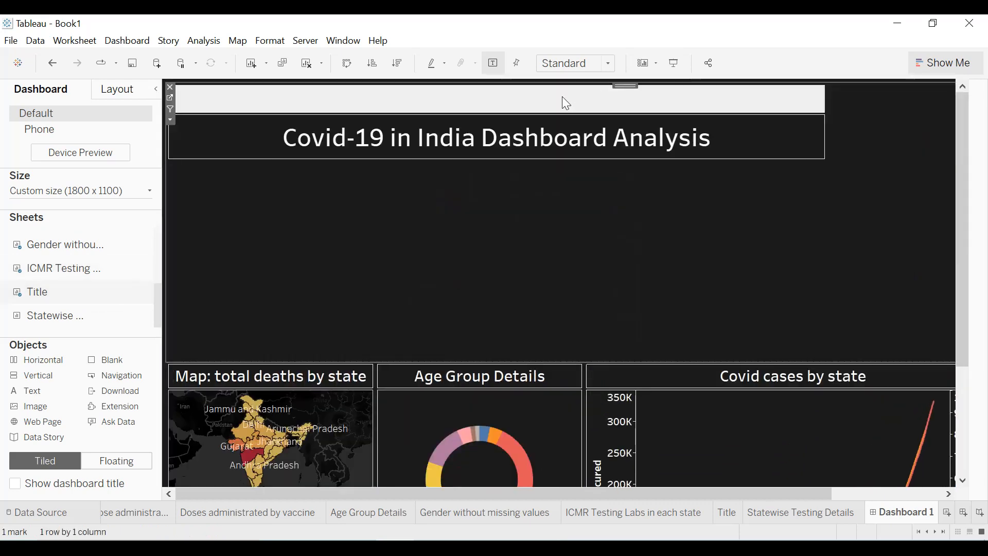
pyautogui.rightClick(548, 98)
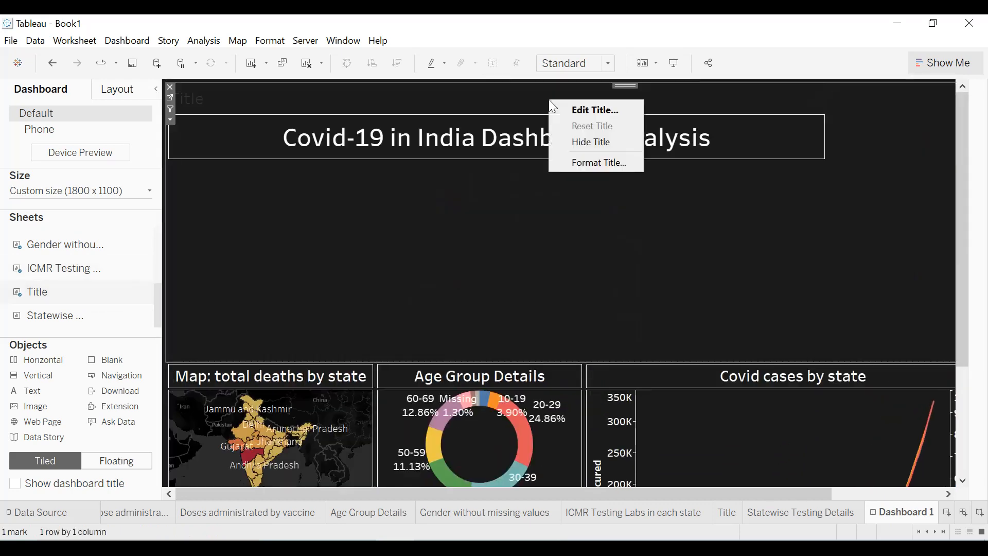
pyautogui.click(580, 144)
pyautogui.moveTo(542, 363); pyautogui.dragTo(565, 132)
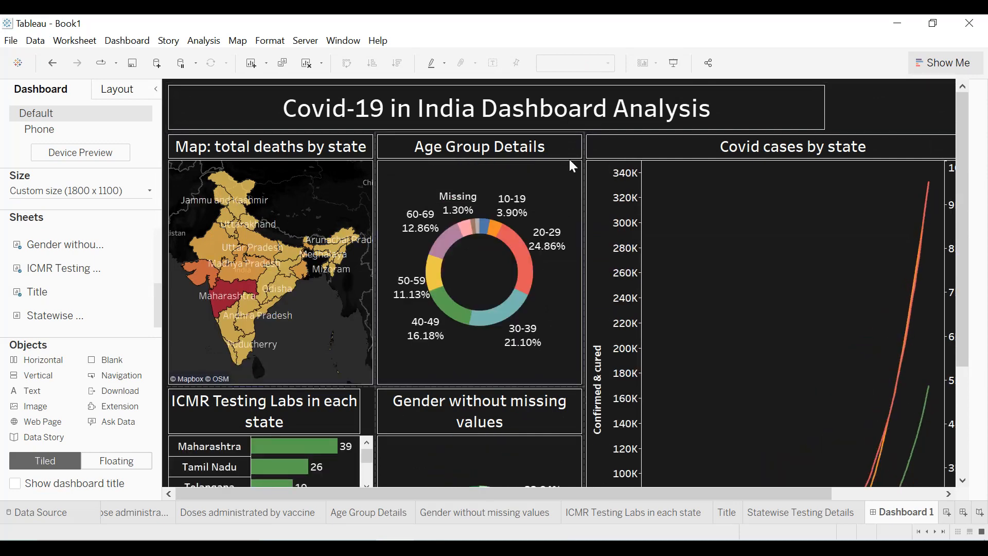
# - Place the Statewise Testing Details sheet below the Covid cases by state chart
pyautogui.moveTo(963, 238); pyautogui.dragTo(963, 315)
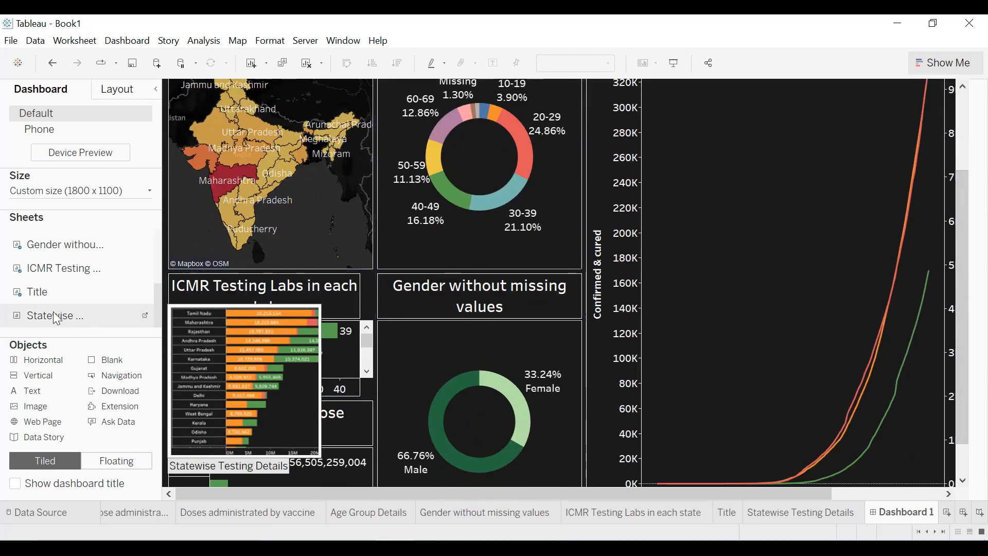
pyautogui.moveTo(69, 325)
pyautogui.mouseDown()
pyautogui.moveTo(335, 361)
pyautogui.moveTo(721, 309)
pyautogui.moveTo(825, 399)
pyautogui.mouseUp()
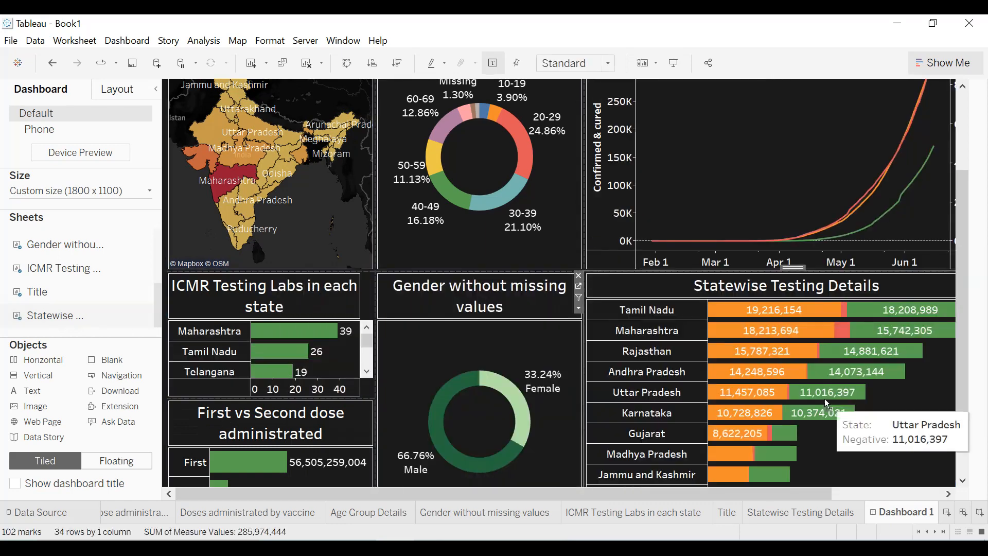
pyautogui.moveTo(794, 497)
pyautogui.mouseDown()
pyautogui.moveTo(907, 499)
pyautogui.moveTo(792, 499)
pyautogui.mouseUp()
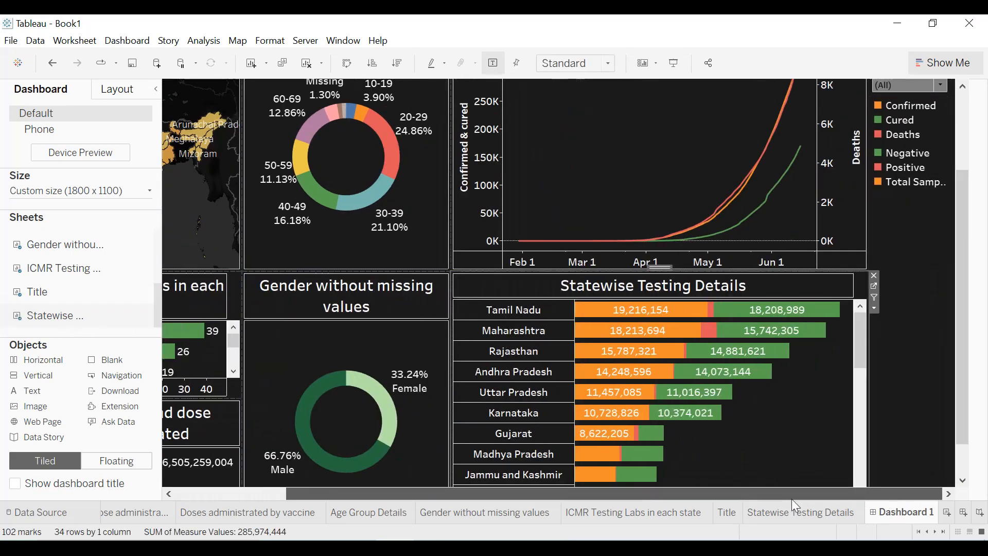
# - Collapse the side pane and float the Deaths color legend over the lower-right corner of the map
pyautogui.click(156, 90)
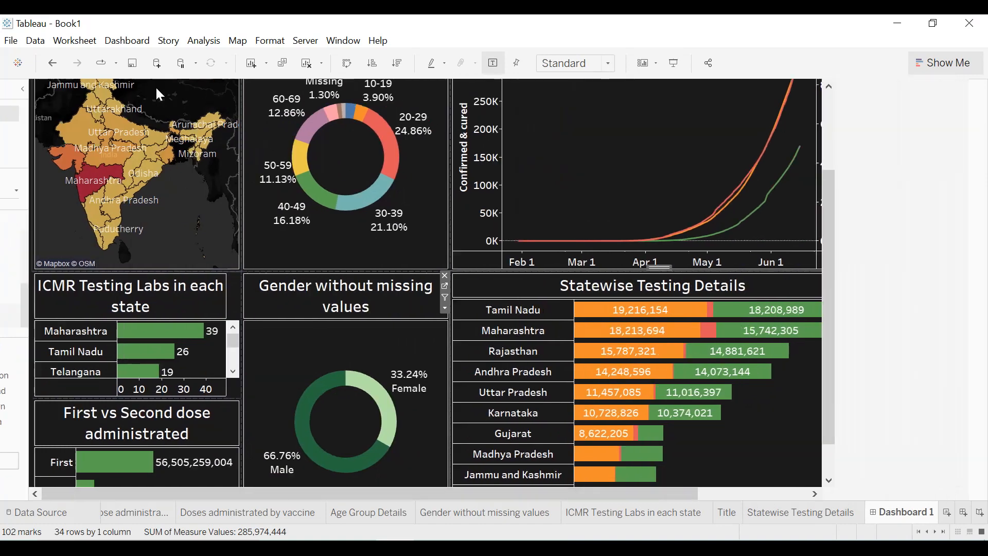
pyautogui.moveTo(973, 268); pyautogui.dragTo(972, 186)
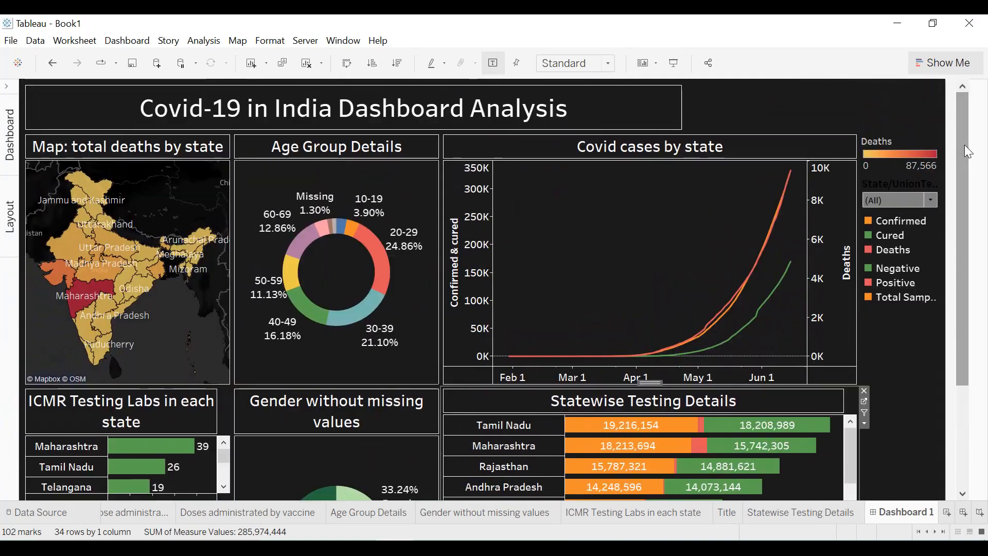
pyautogui.click(915, 150)
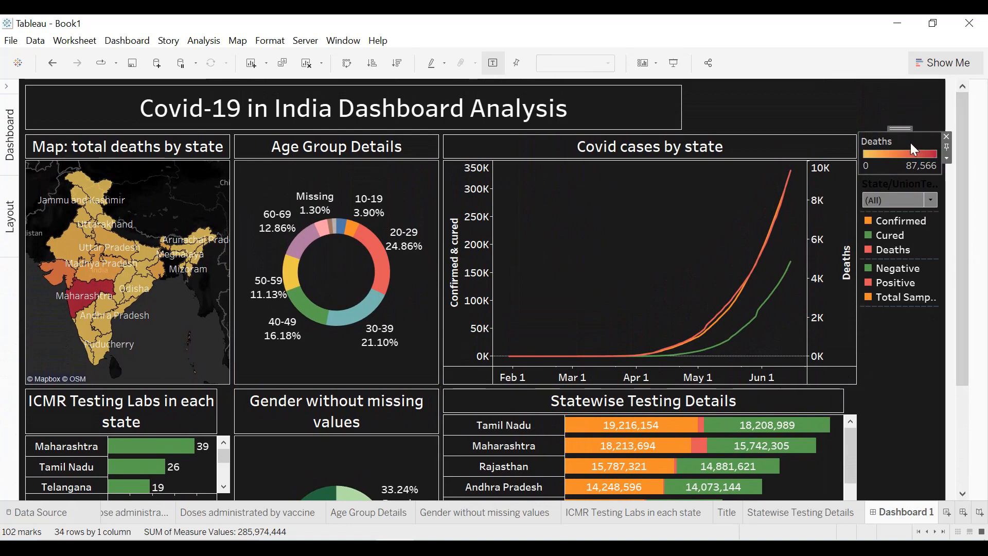
pyautogui.click(947, 159)
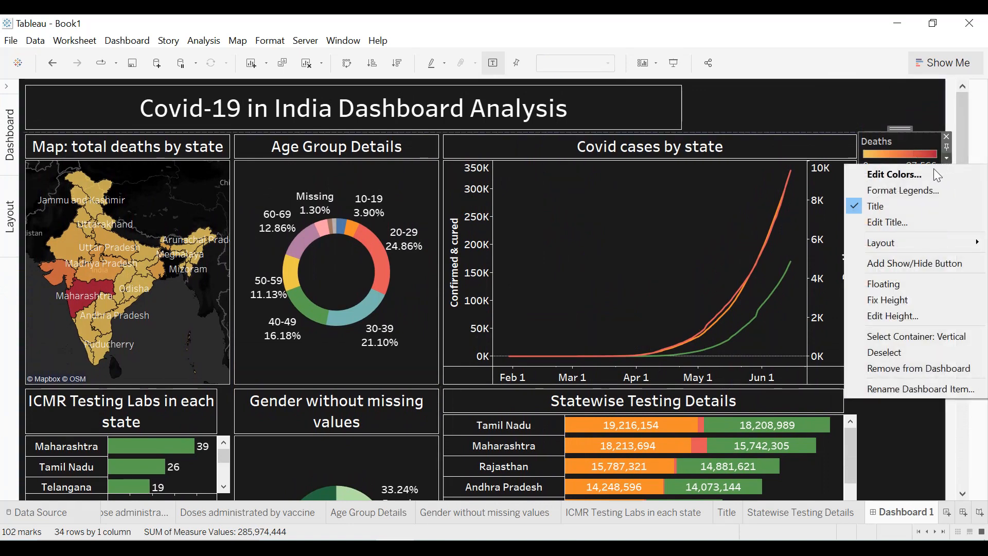
pyautogui.click(877, 284)
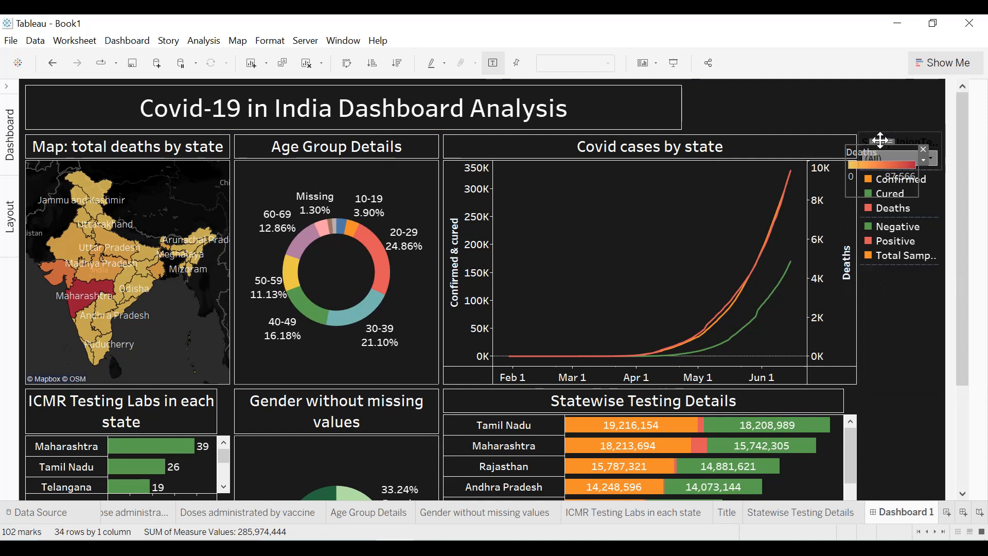
pyautogui.moveTo(880, 147); pyautogui.dragTo(186, 322)
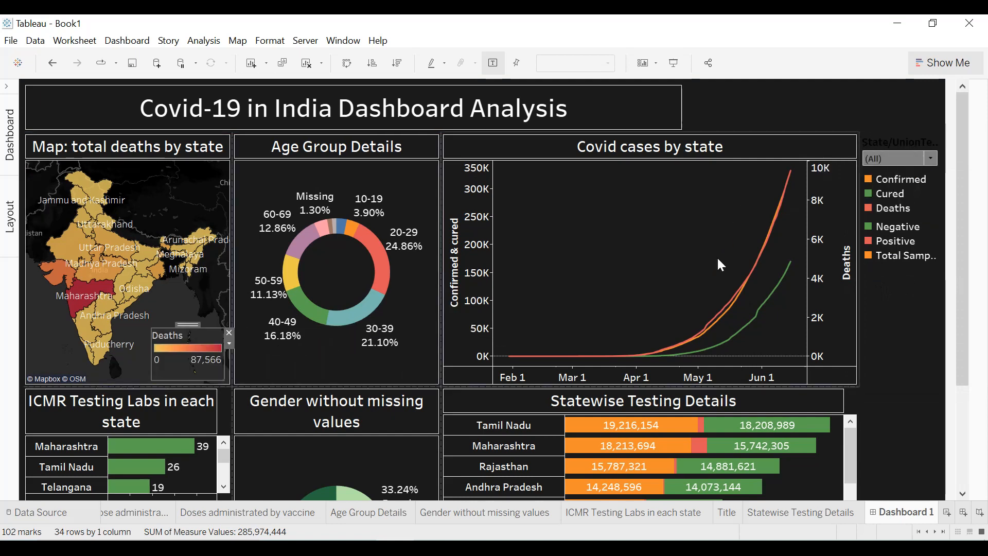
# - Make the State/Union Territory filter floating and place it over the upper part of the Covid cases by state chart
pyautogui.click(904, 140)
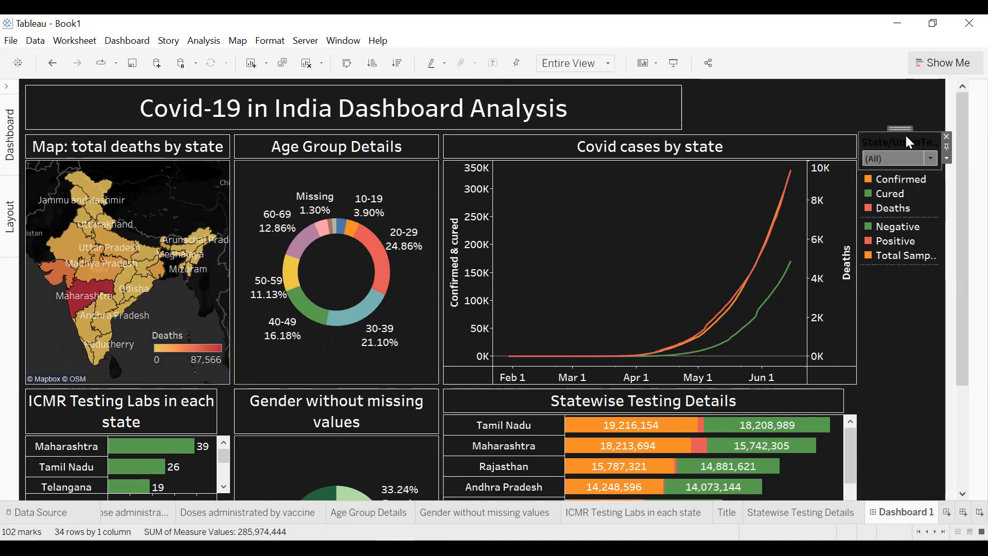
pyautogui.click(947, 158)
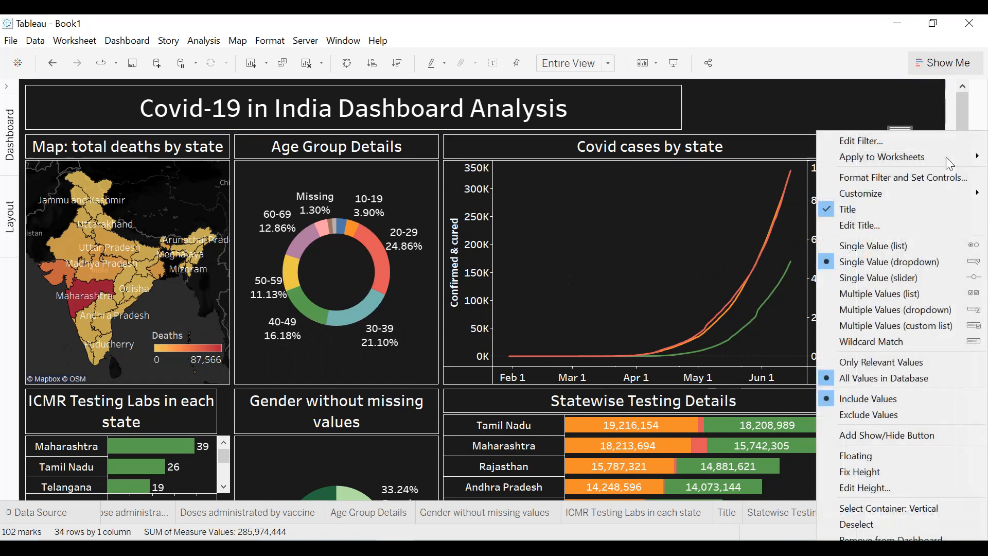
pyautogui.click(870, 458)
pyautogui.moveTo(893, 143); pyautogui.dragTo(641, 169)
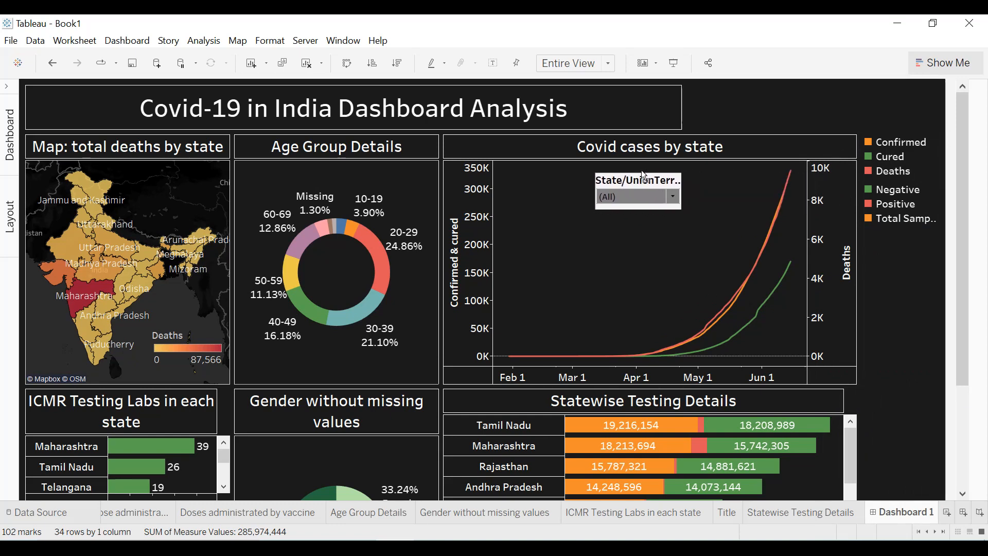
# - Float the Confirmed, Cured and Deaths legend over the upper-left area of the Covid cases by state chart
pyautogui.click(920, 172)
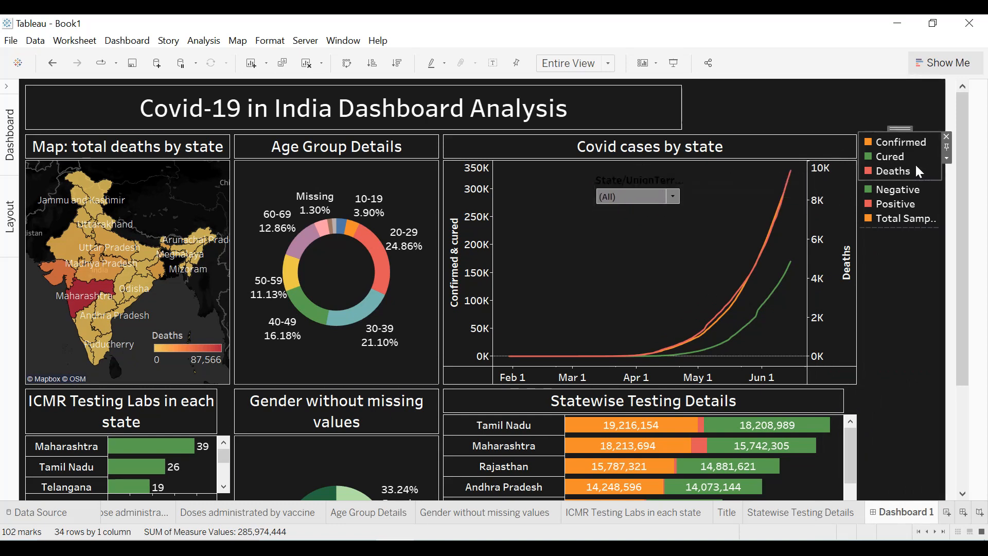
pyautogui.click(947, 158)
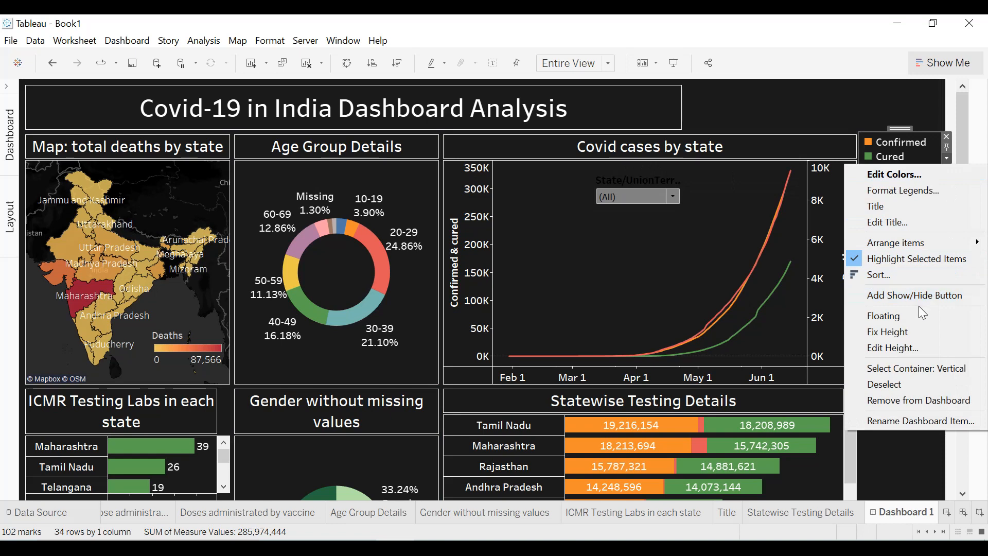
pyautogui.click(921, 297)
pyautogui.click(947, 158)
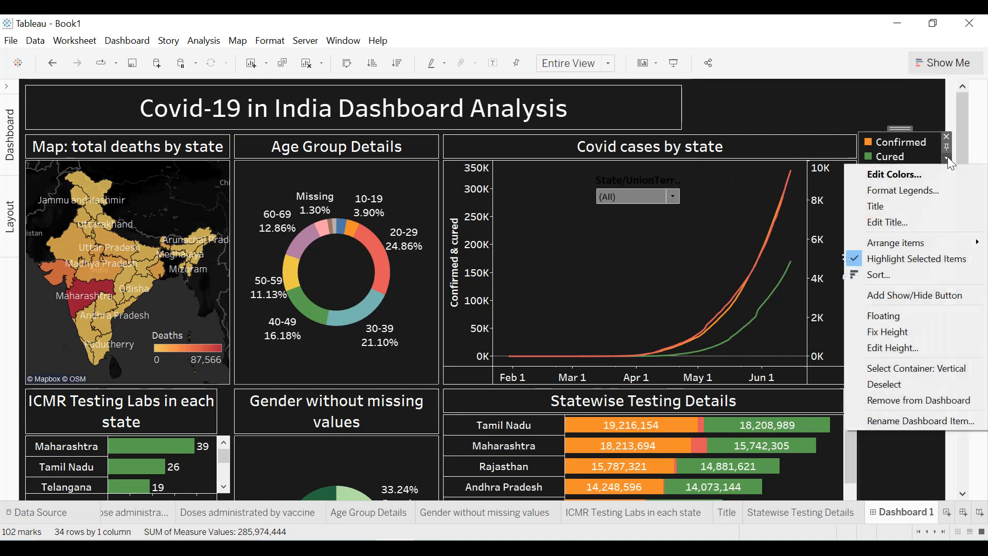
pyautogui.click(887, 312)
pyautogui.moveTo(889, 138); pyautogui.dragTo(549, 164)
# - Float the Negative, Positive and Total Samples legend over the lower-right corner of the Statewise Testing Details chart
pyautogui.click(902, 156)
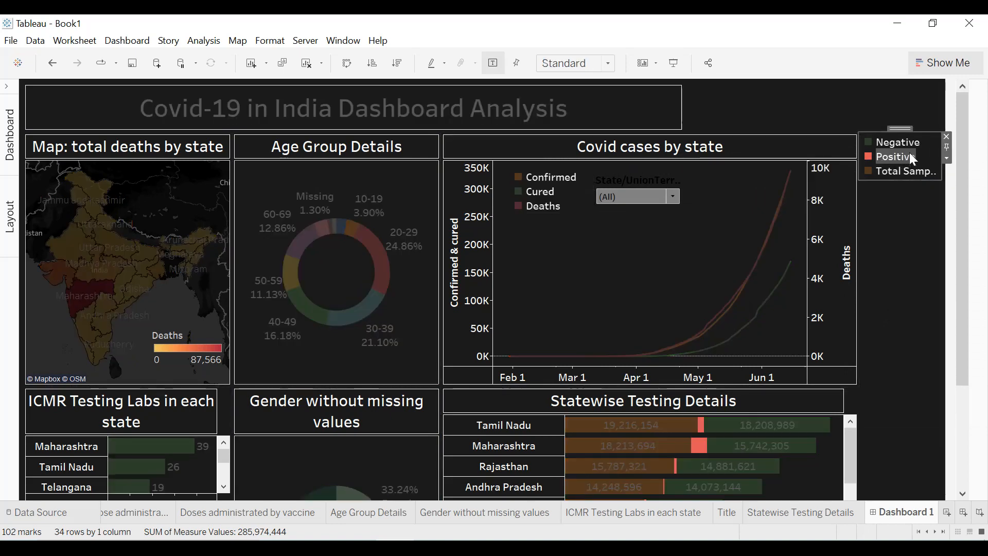
pyautogui.click(909, 153)
pyautogui.click(947, 158)
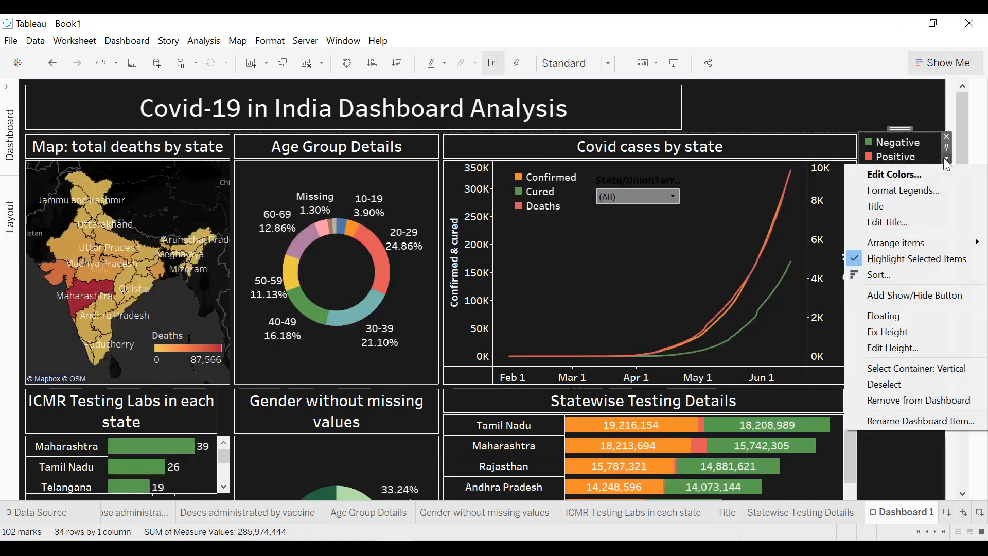
pyautogui.click(894, 314)
pyautogui.moveTo(896, 140); pyautogui.dragTo(742, 369)
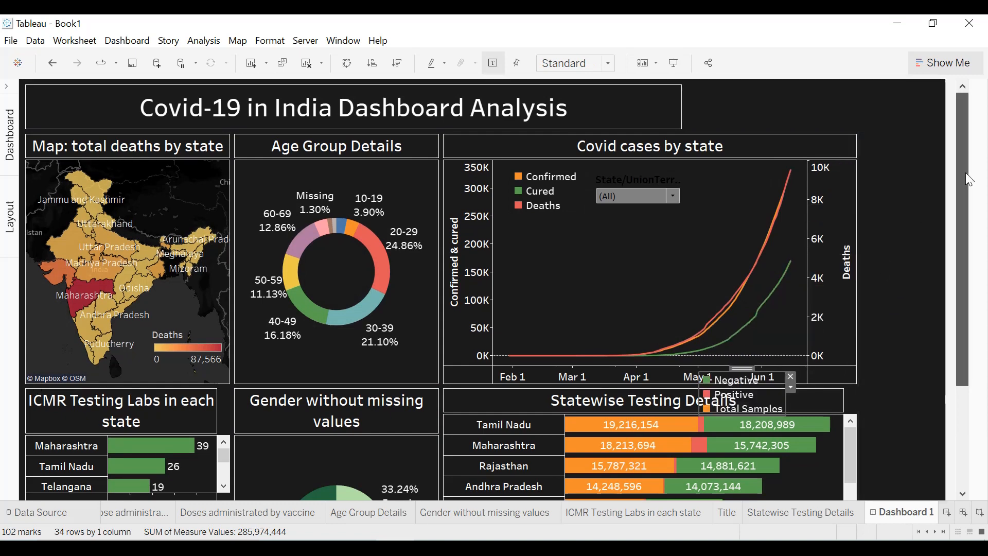
pyautogui.moveTo(971, 154); pyautogui.dragTo(971, 254)
pyautogui.moveTo(737, 223); pyautogui.dragTo(792, 421)
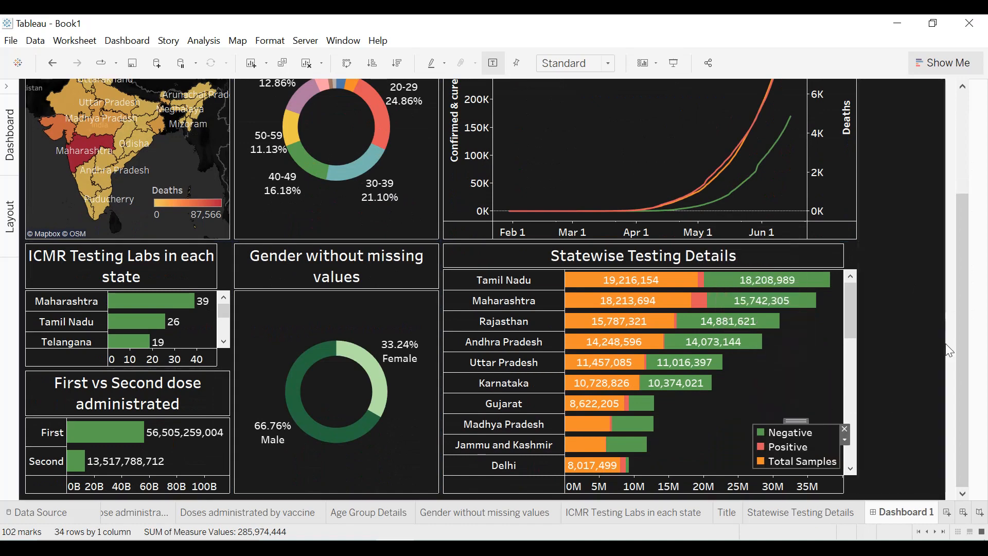
# - Remove the empty vertical container beside the charts and stretch the title banner across the full dashboard width
pyautogui.moveTo(961, 329); pyautogui.dragTo(967, 68)
pyautogui.click(914, 159)
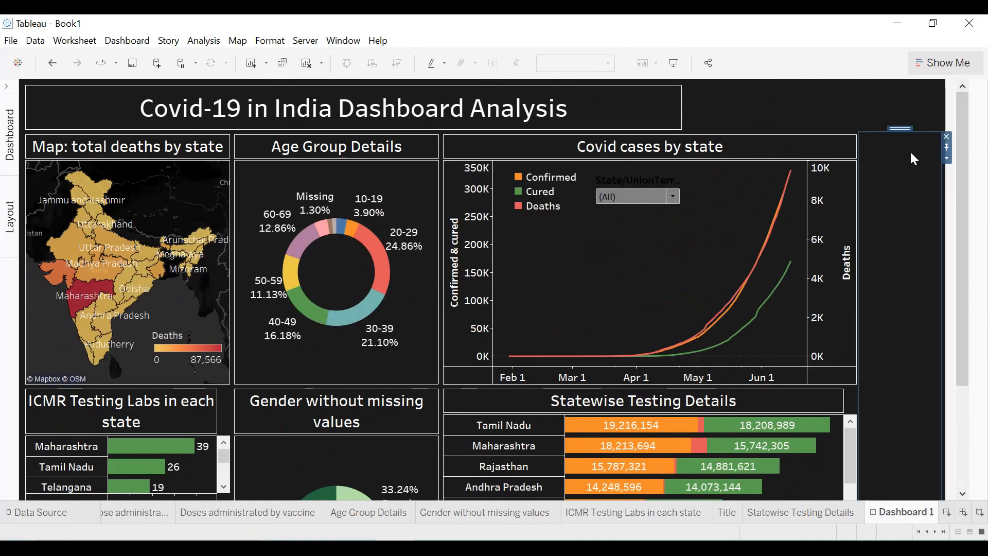
pyautogui.click(947, 136)
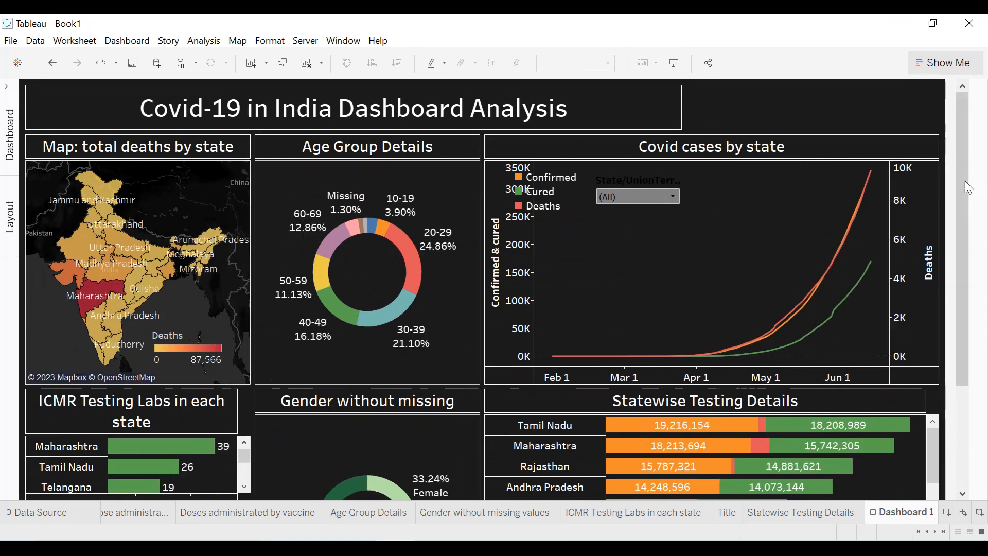
pyautogui.click(681, 110)
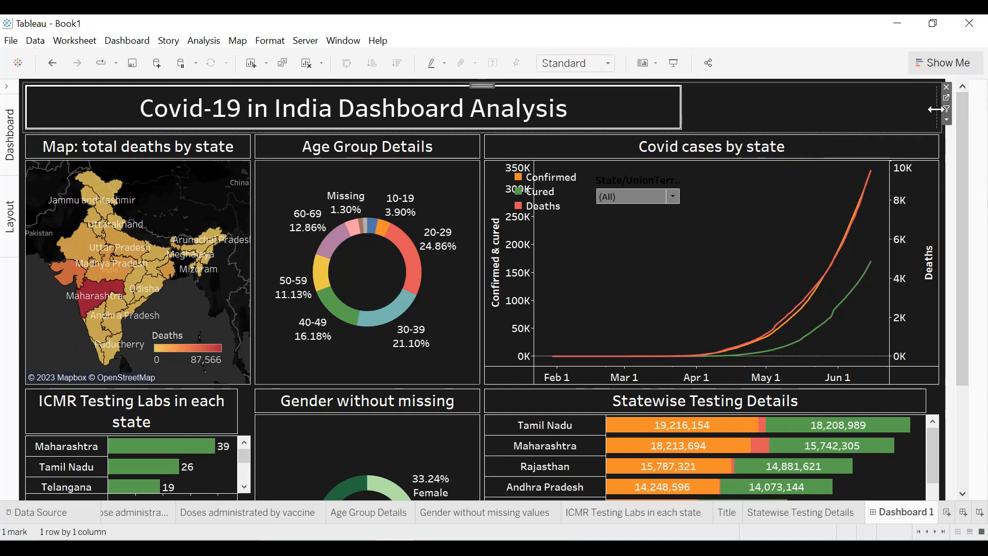
pyautogui.moveTo(935, 109); pyautogui.dragTo(935, 110)
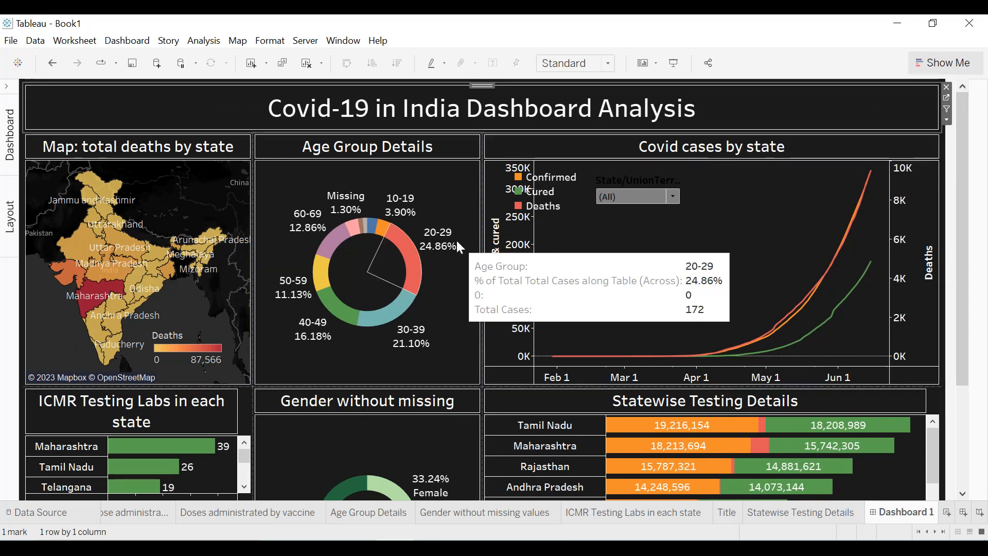
# - Widen the Age Group Details and Gender column toward the Covid cases chart, and make the Covid cases chart slightly taller
pyautogui.moveTo(483, 241); pyautogui.dragTo(578, 243)
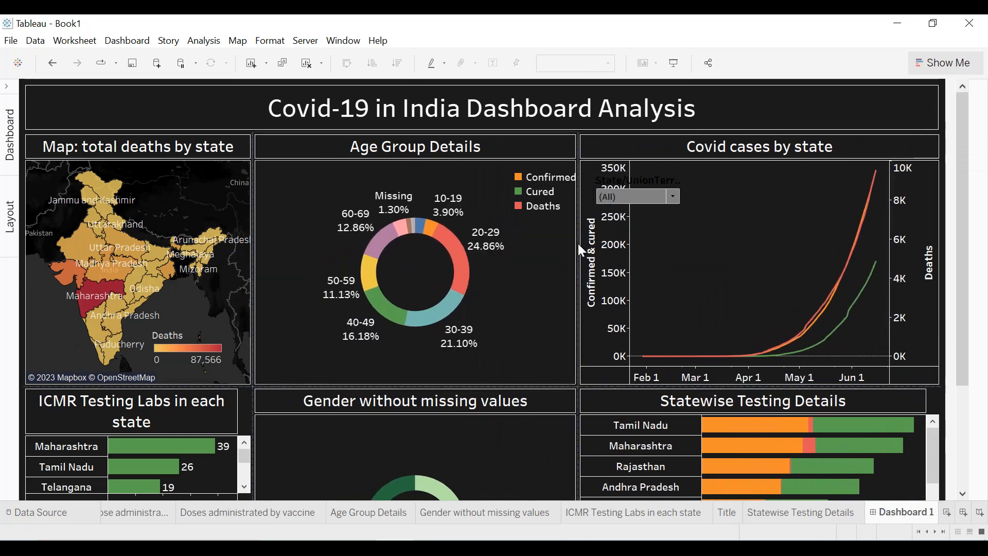
pyautogui.click(540, 192)
pyautogui.click(543, 193)
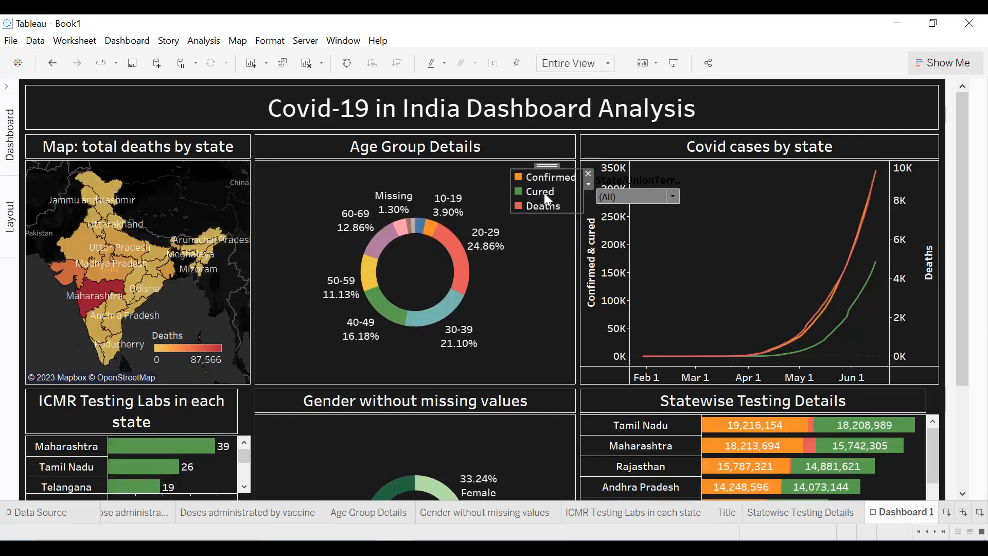
pyautogui.moveTo(959, 196); pyautogui.dragTo(959, 294)
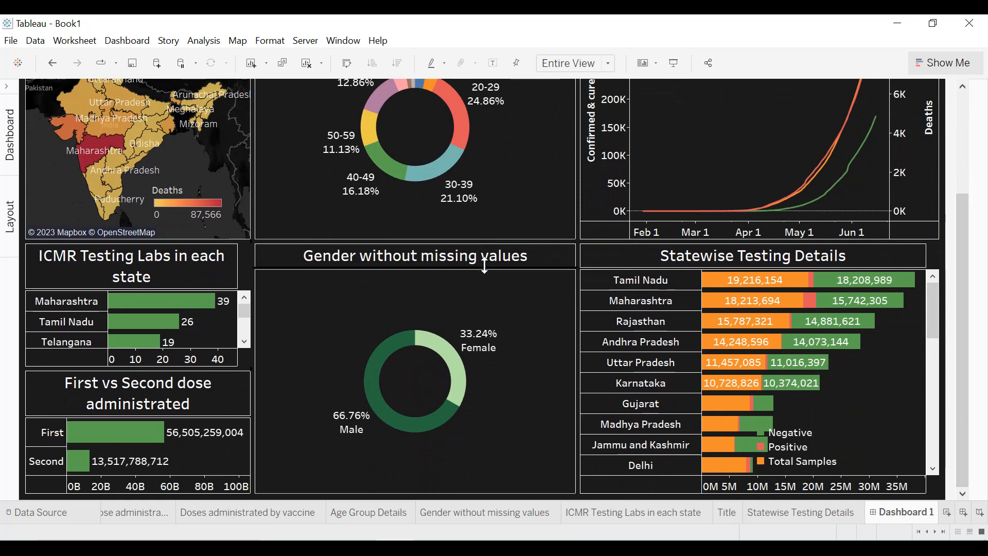
pyautogui.click(592, 244)
pyautogui.moveTo(594, 241); pyautogui.dragTo(594, 247)
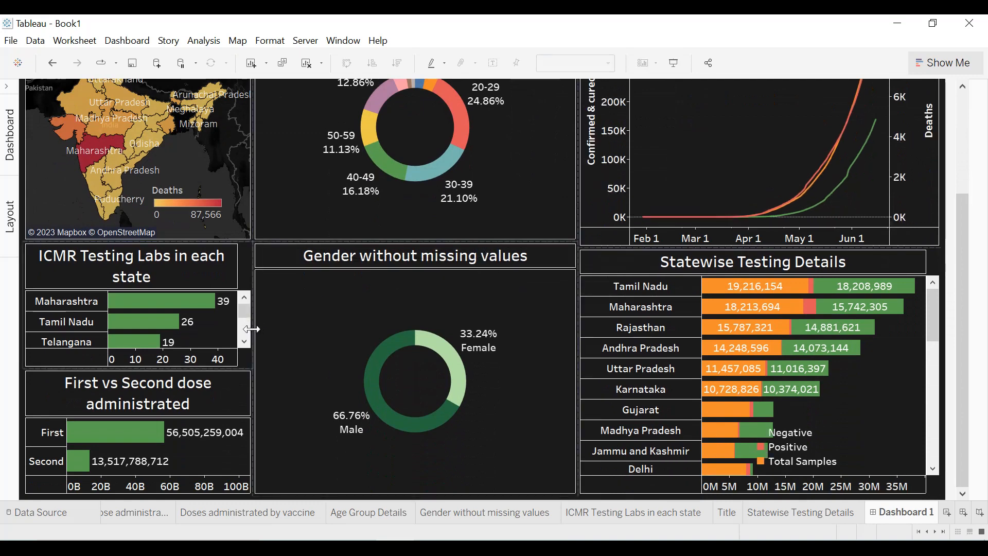
# - Widen the column holding the map, ICMR Testing Labs and dose charts so their titles fit on one line, and reopen the side pane
pyautogui.click(241, 374)
pyautogui.click(249, 351)
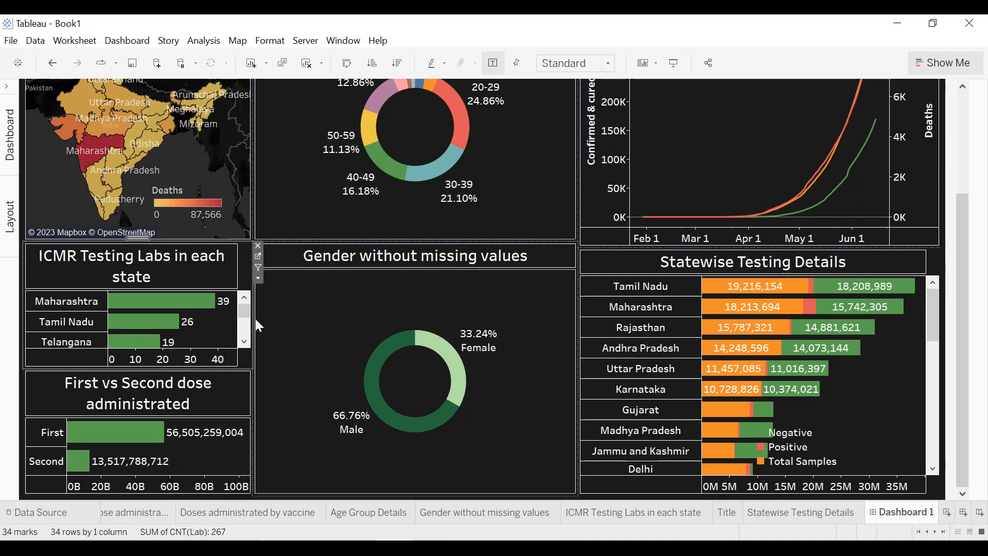
pyautogui.moveTo(252, 321); pyautogui.dragTo(336, 313)
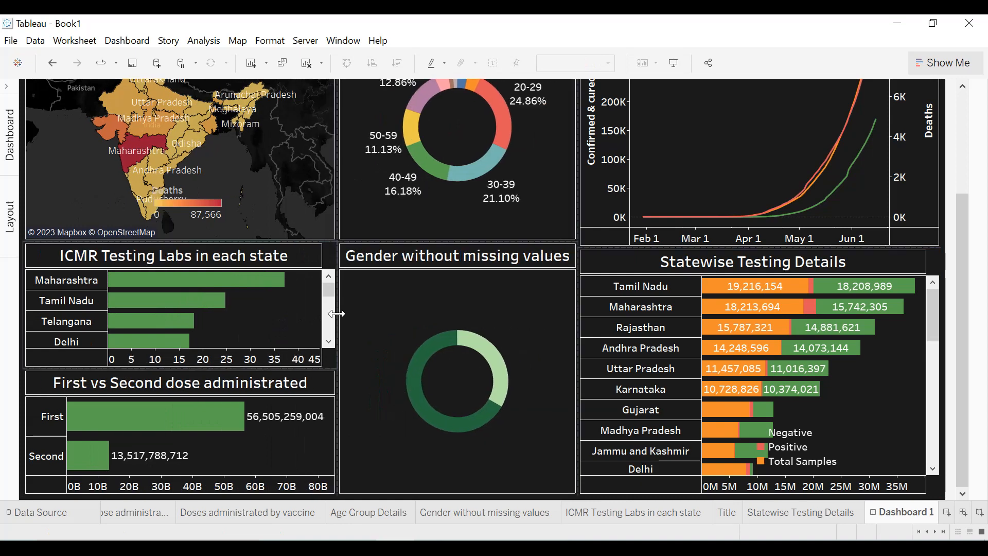
pyautogui.moveTo(337, 313); pyautogui.dragTo(322, 316)
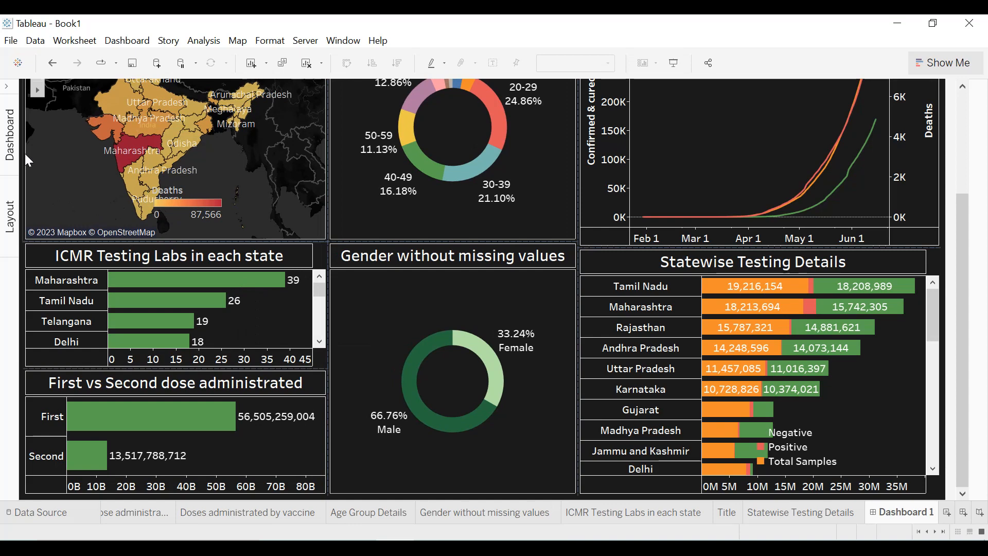
pyautogui.click(10, 91)
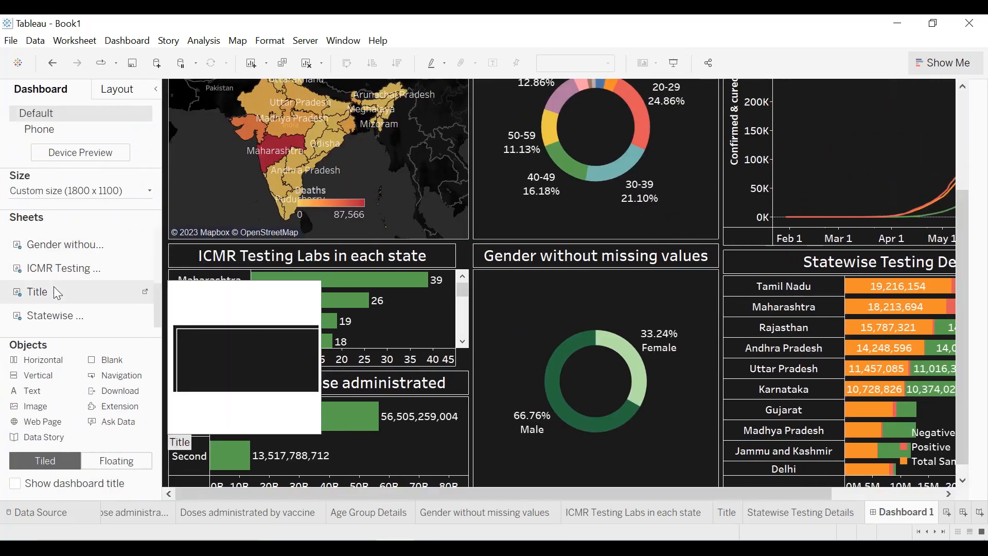
# - Place the Doses administered by vaccine sheet below the Gender without missing values chart, and make the Gender chart slightly taller
pyautogui.scroll(3, 53, 286)
pyautogui.scroll(-3, 57, 292)
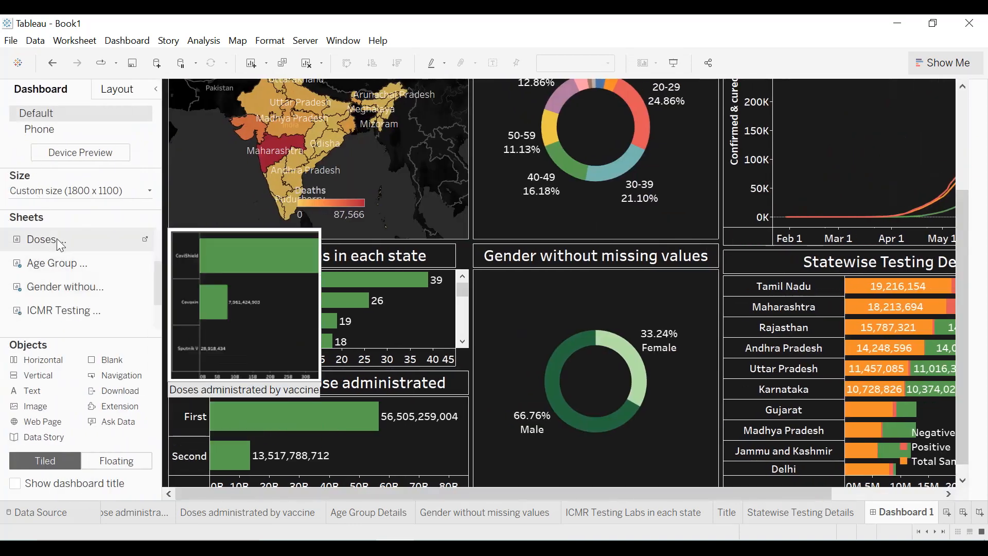
pyautogui.moveTo(157, 297); pyautogui.dragTo(606, 434)
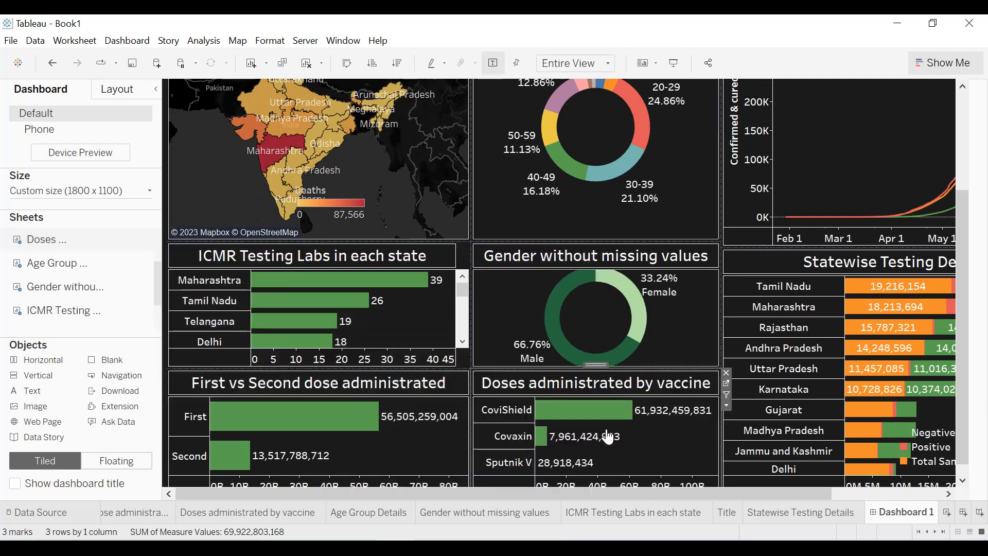
pyautogui.moveTo(507, 369); pyautogui.dragTo(507, 378)
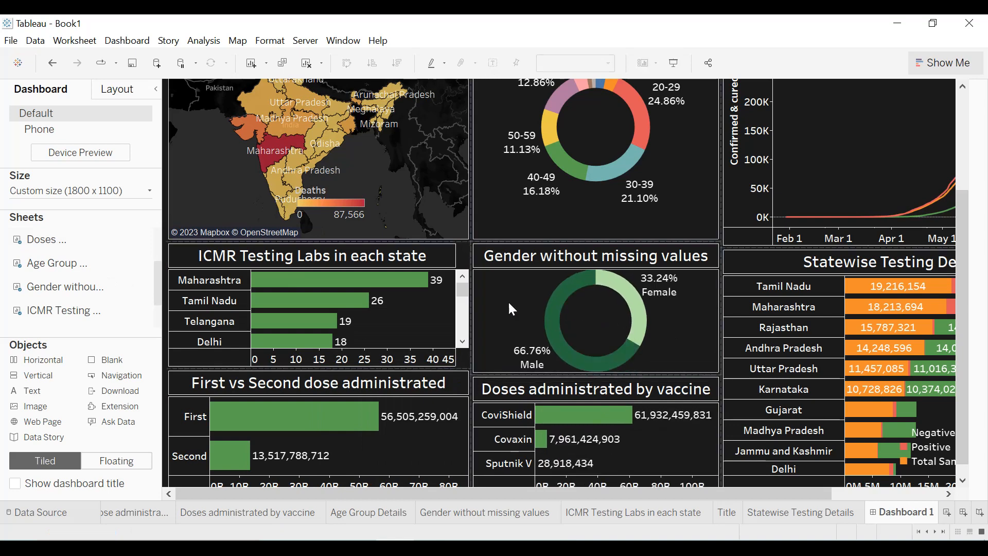
# - On the Gender without missing values worksheet, slightly shrink both the inner and outer pies of the donut, and return to Dashboard 1
pyautogui.click(585, 330)
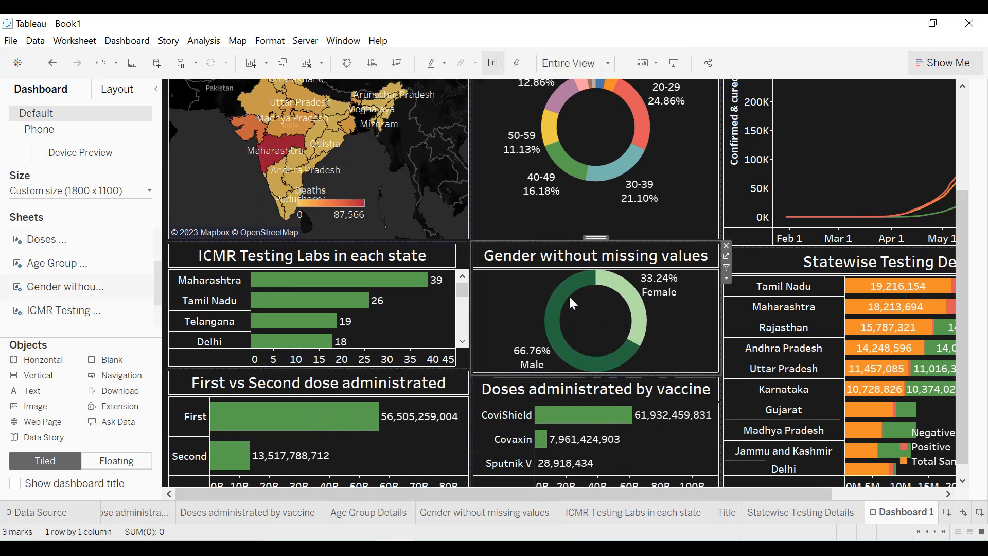
pyautogui.click(727, 256)
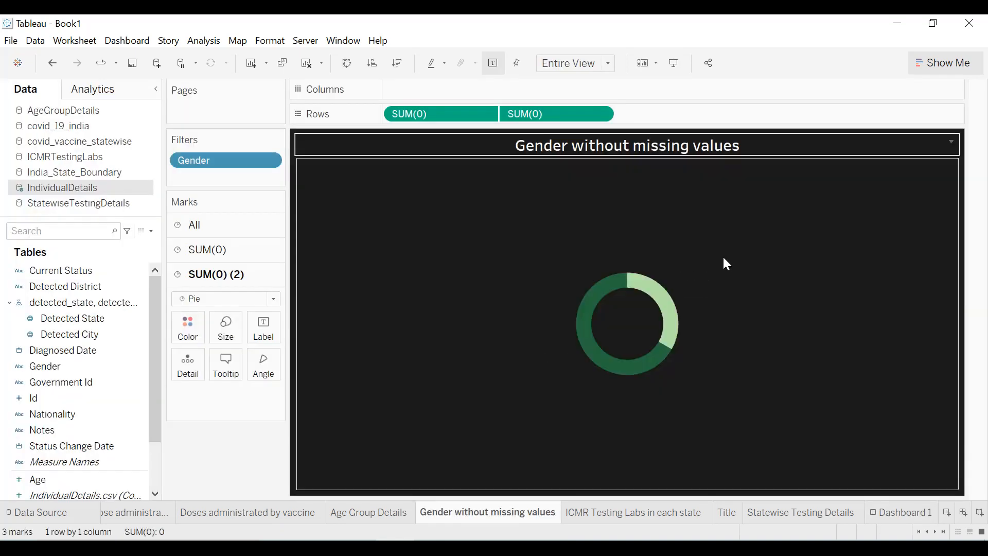
pyautogui.click(229, 333)
pyautogui.moveTo(235, 355); pyautogui.dragTo(232, 356)
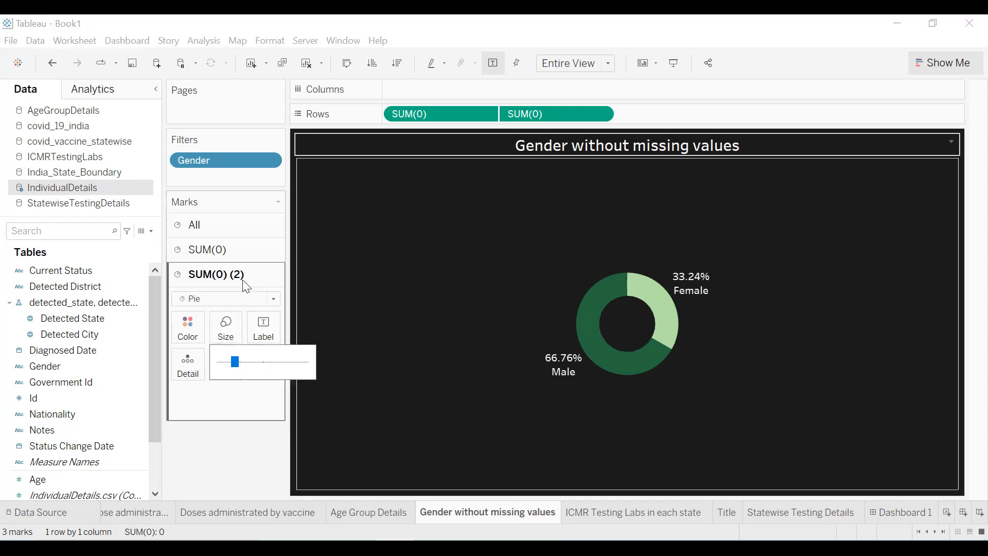
pyautogui.click(226, 250)
pyautogui.click(226, 309)
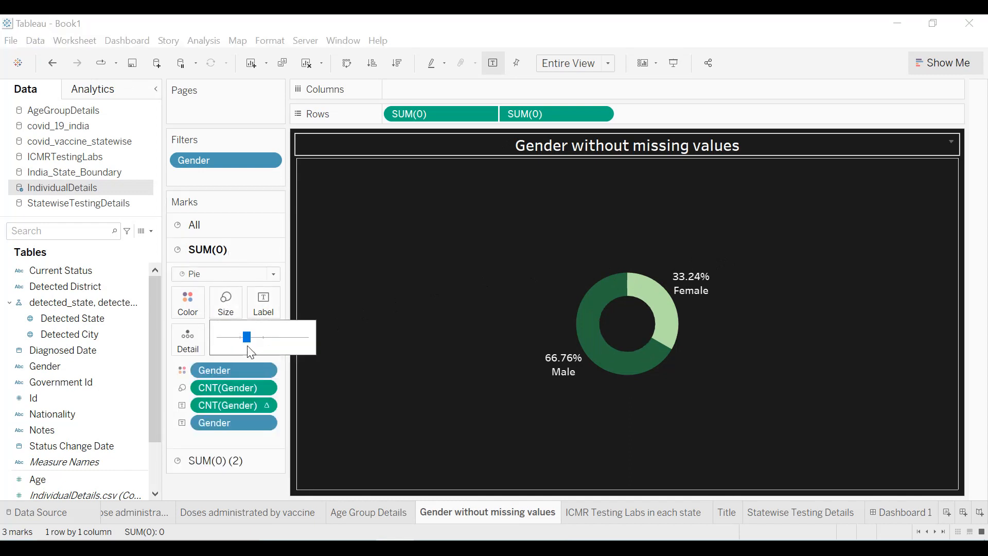
pyautogui.moveTo(250, 347); pyautogui.dragTo(245, 340)
pyautogui.click(882, 512)
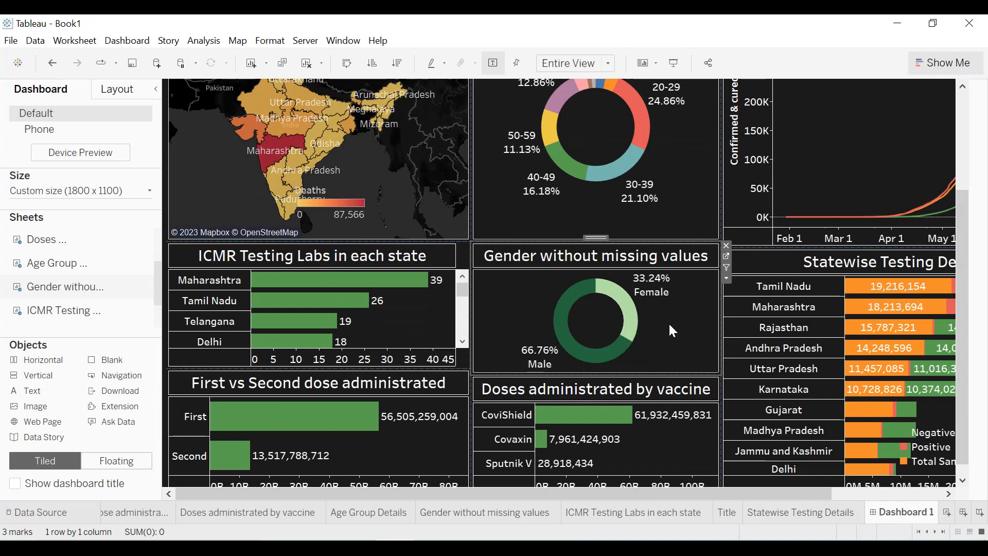
# - Widen the Age Group Details and Gender column toward the Covid cases chart, and shift the State/UnionTerritory filter into that chart's plot area
pyautogui.click(157, 90)
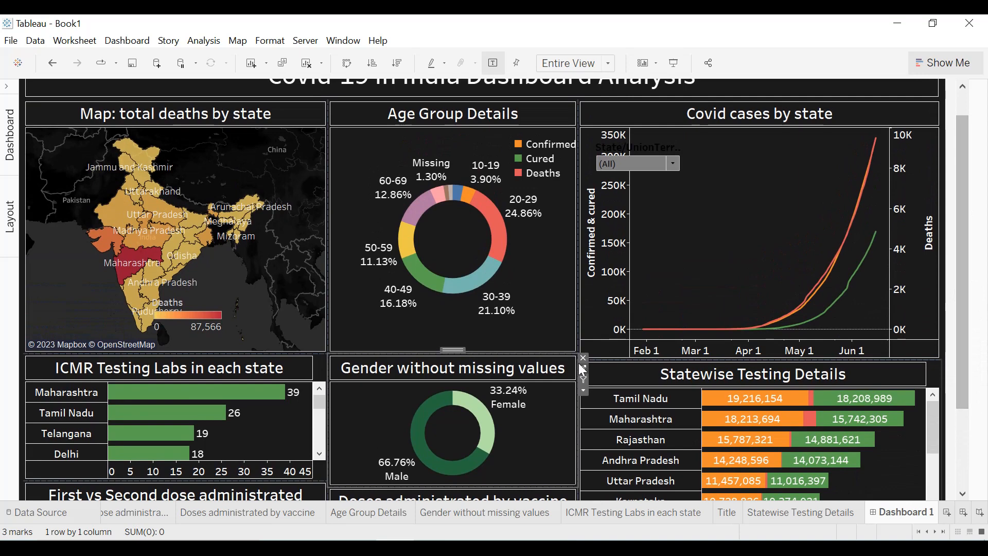
pyautogui.moveTo(578, 343)
pyautogui.mouseDown()
pyautogui.moveTo(609, 343)
pyautogui.moveTo(596, 344)
pyautogui.mouseUp()
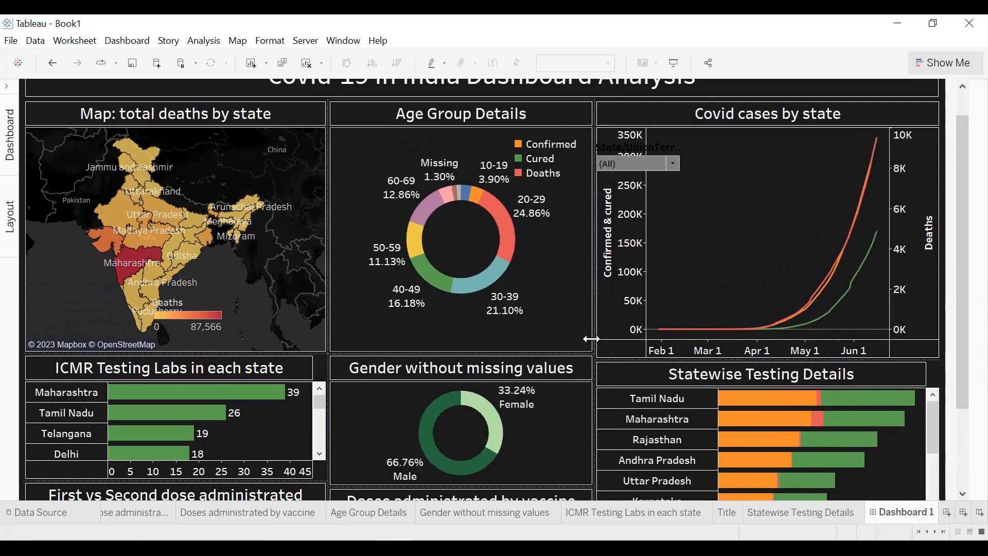
pyautogui.click(643, 145)
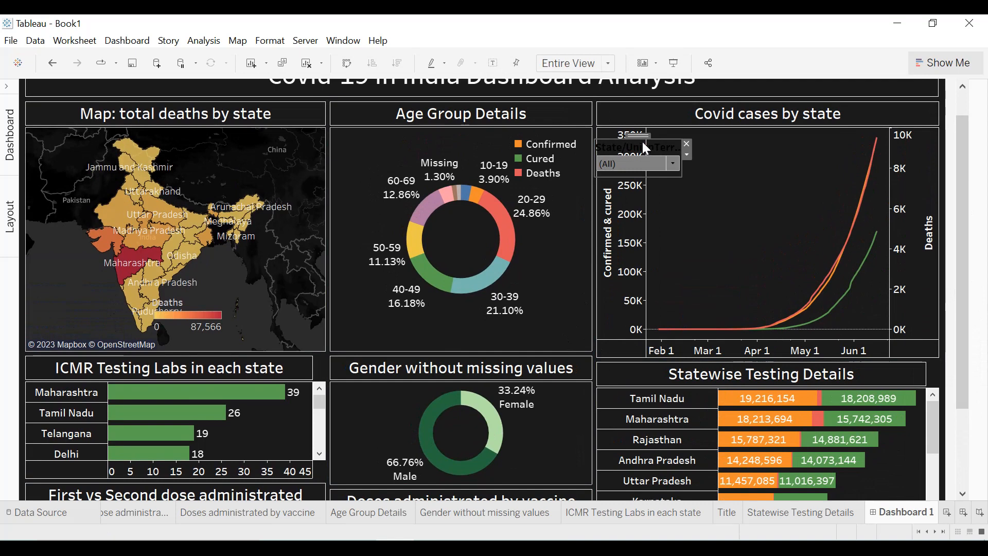
pyautogui.moveTo(638, 136); pyautogui.dragTo(757, 133)
# - Move the Confirmed, Cured and Deaths legend to the upper-left of the Covid cases plot, with the State/UnionTerritory filter beside it
pyautogui.click(539, 144)
pyautogui.click(549, 146)
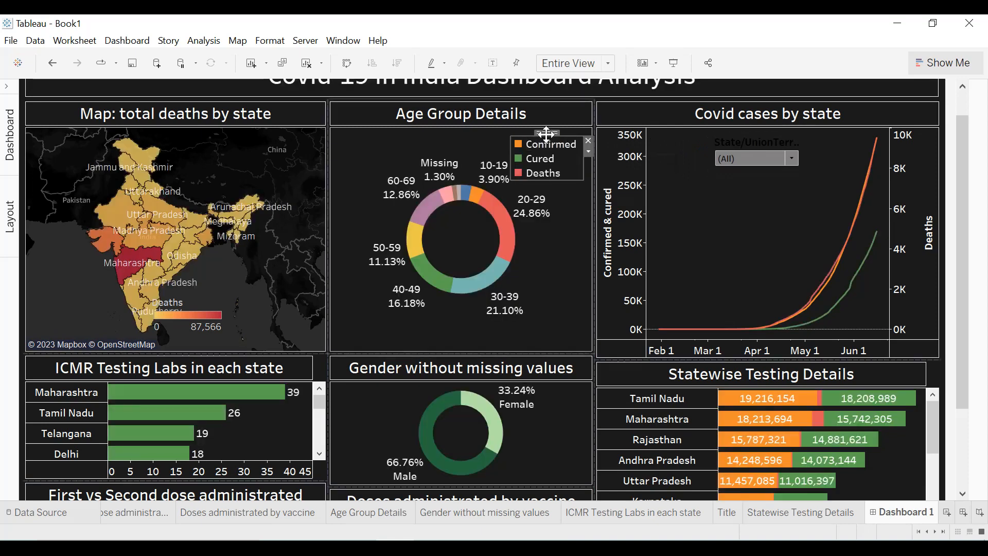
pyautogui.moveTo(546, 133); pyautogui.dragTo(692, 136)
pyautogui.click(755, 150)
pyautogui.moveTo(756, 133); pyautogui.dragTo(782, 140)
pyautogui.click(705, 160)
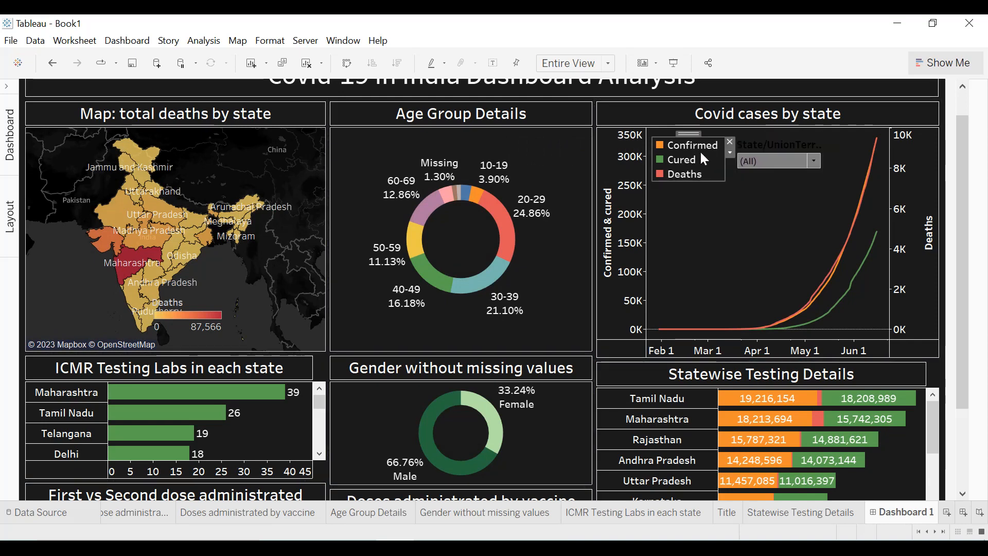
pyautogui.moveTo(697, 139); pyautogui.dragTo(689, 137)
# - Move the map's Deaths colour legend to the map's lower-right area and give it a thin solid white border
pyautogui.click(197, 300)
pyautogui.moveTo(196, 291); pyautogui.dragTo(290, 290)
pyautogui.click(323, 309)
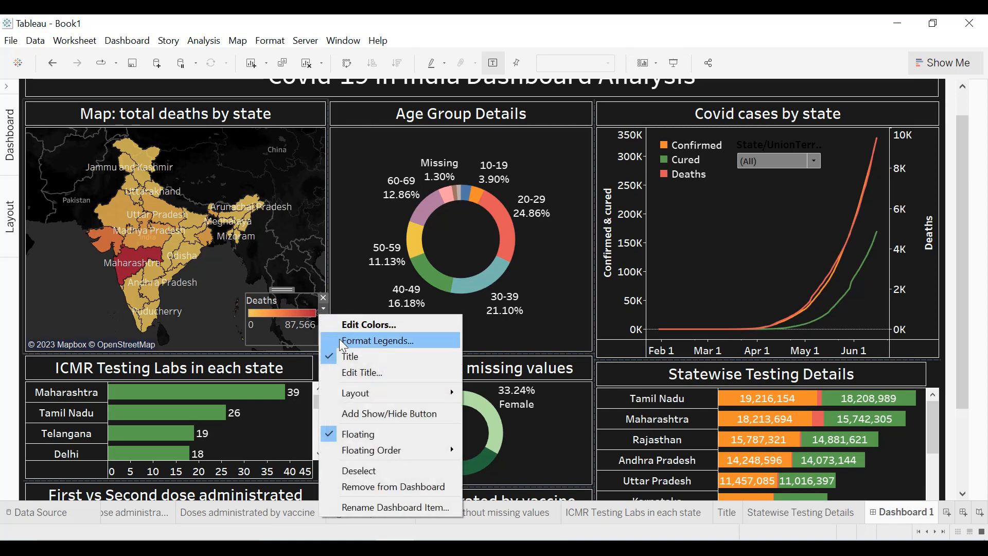
pyautogui.click(343, 342)
pyautogui.click(107, 246)
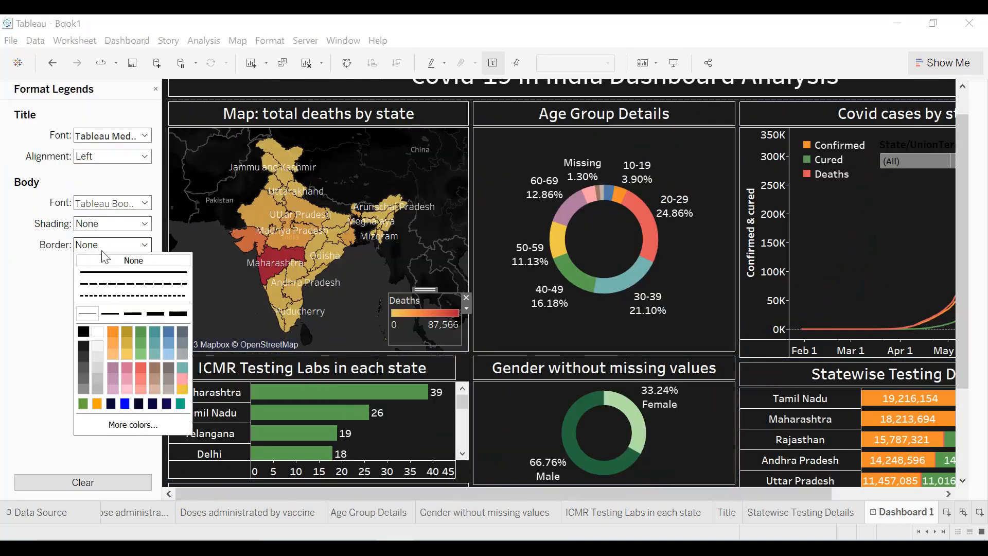
pyautogui.click(110, 273)
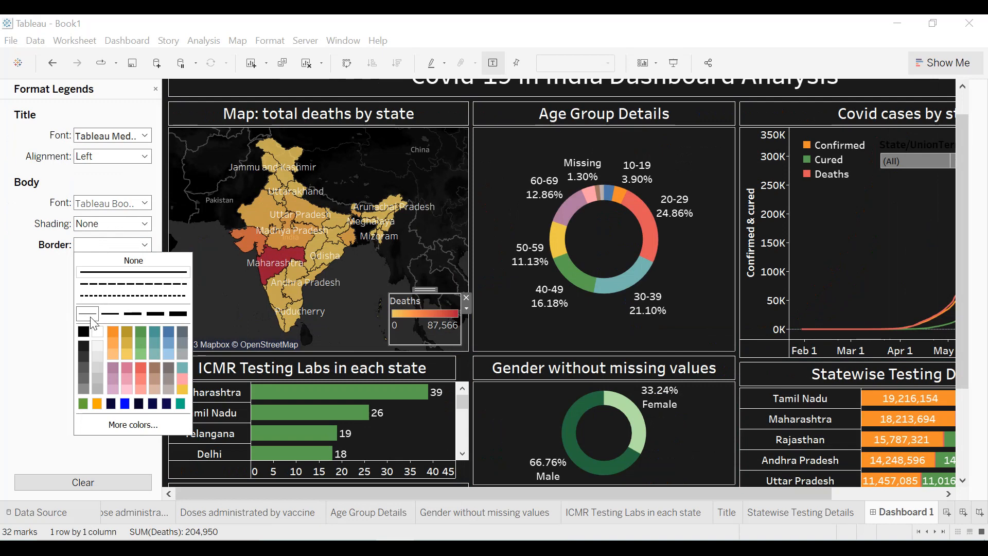
# - Make the Deaths legend's body font bold, centre its title, and nudge the legend into the map's lower-right corner
pyautogui.click(96, 205)
pyautogui.click(132, 243)
pyautogui.click(109, 156)
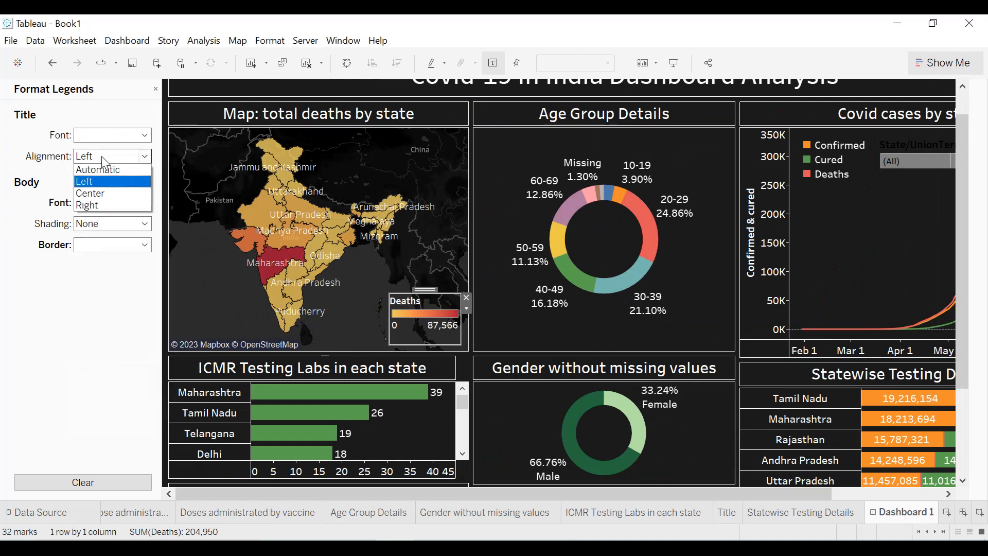
pyautogui.press('Escape')
pyautogui.press('Down')
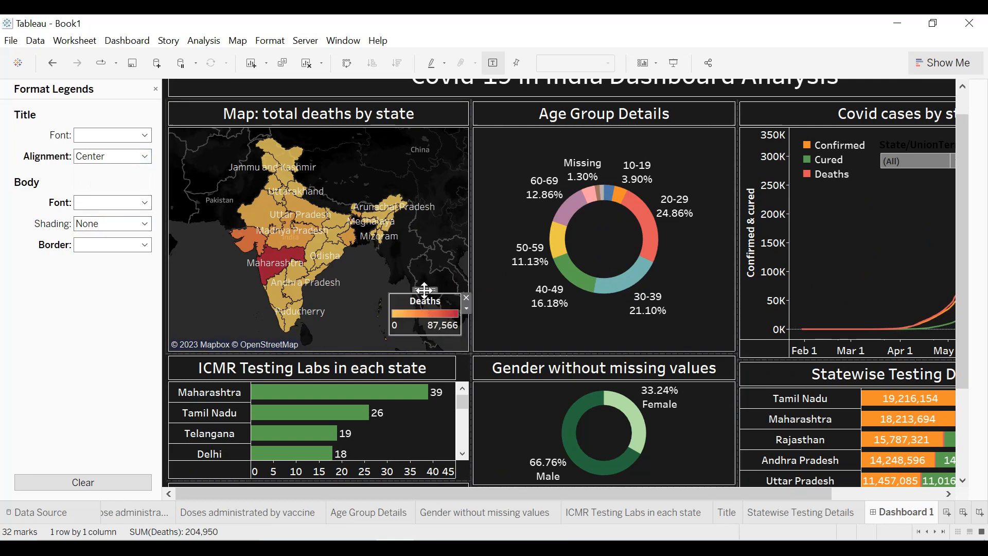
pyautogui.moveTo(427, 294); pyautogui.dragTo(429, 302)
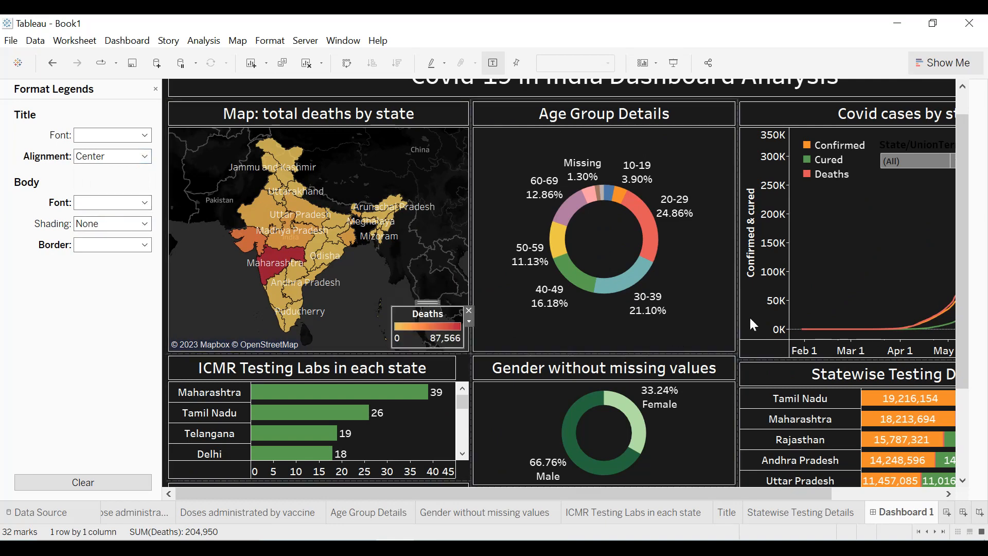
# - Give the Confirmed, Cured and Deaths legend a thin solid white border and centre its title alignment
pyautogui.click(835, 160)
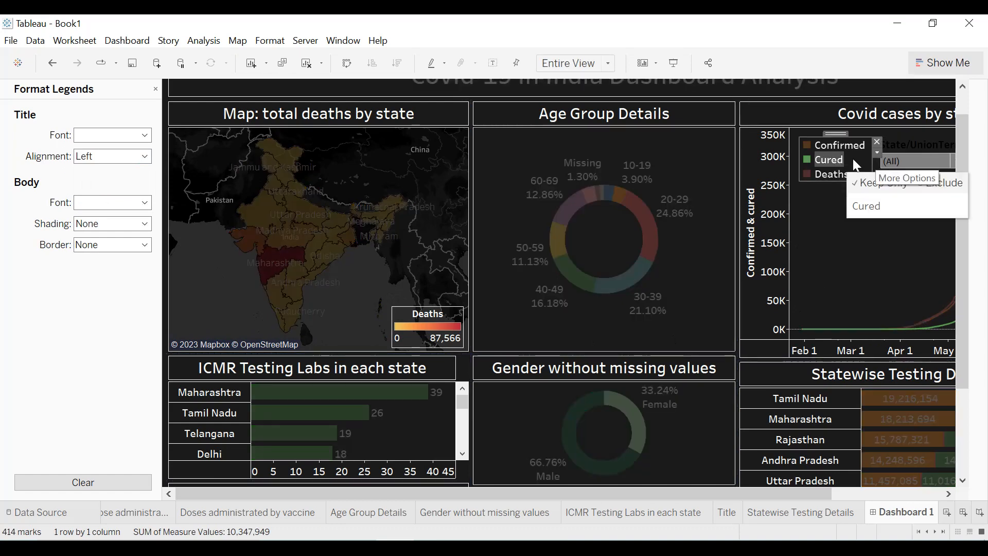
pyautogui.click(877, 151)
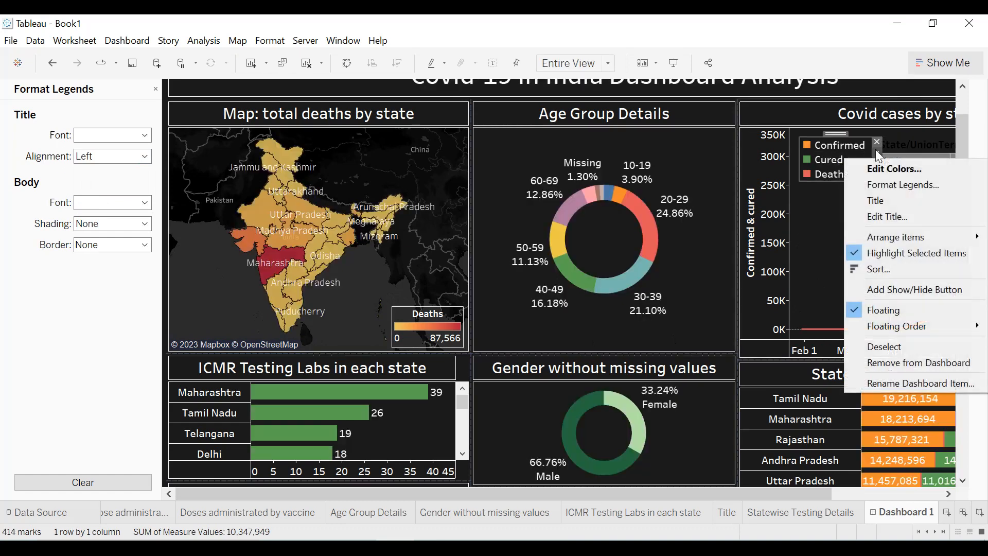
pyautogui.click(879, 186)
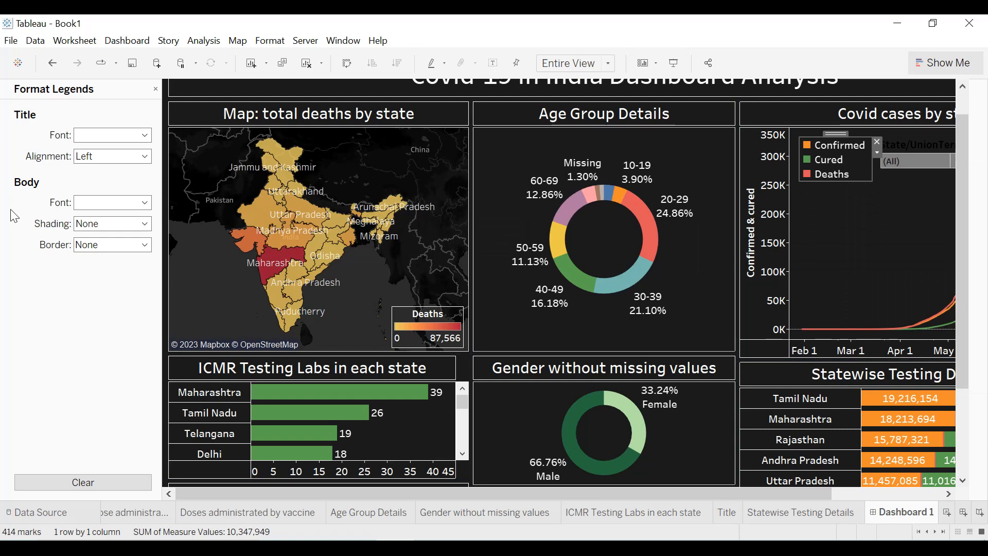
pyautogui.click(112, 245)
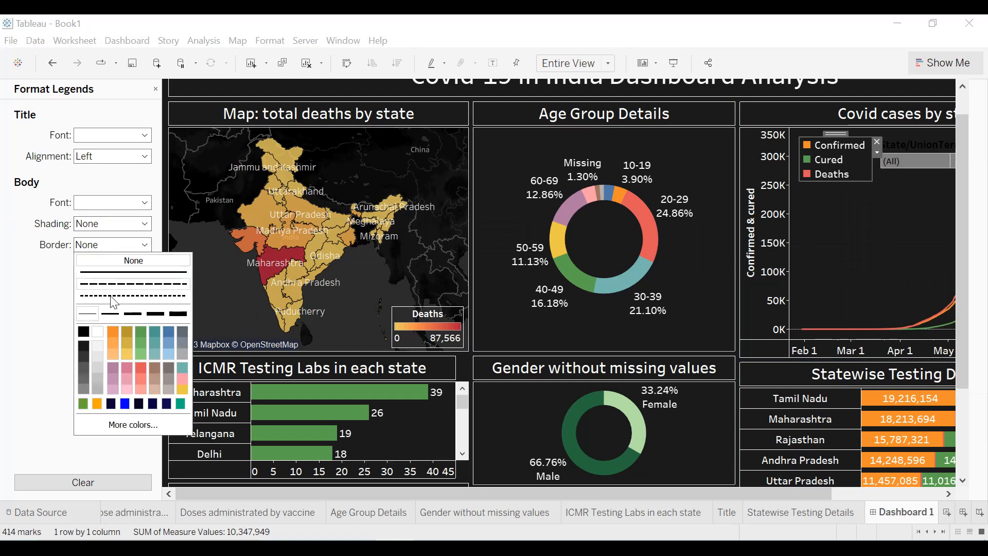
pyautogui.click(100, 329)
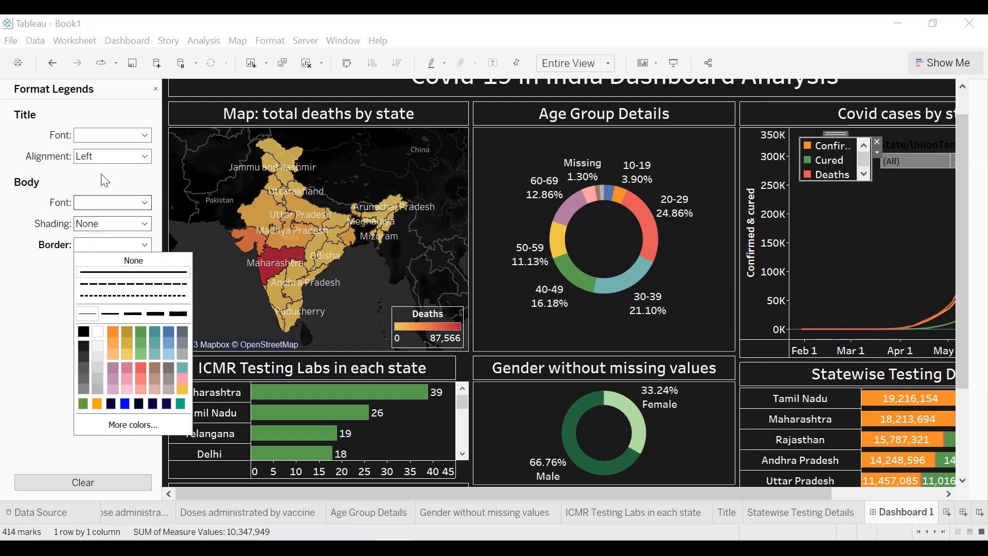
pyautogui.click(112, 157)
pyautogui.click(100, 191)
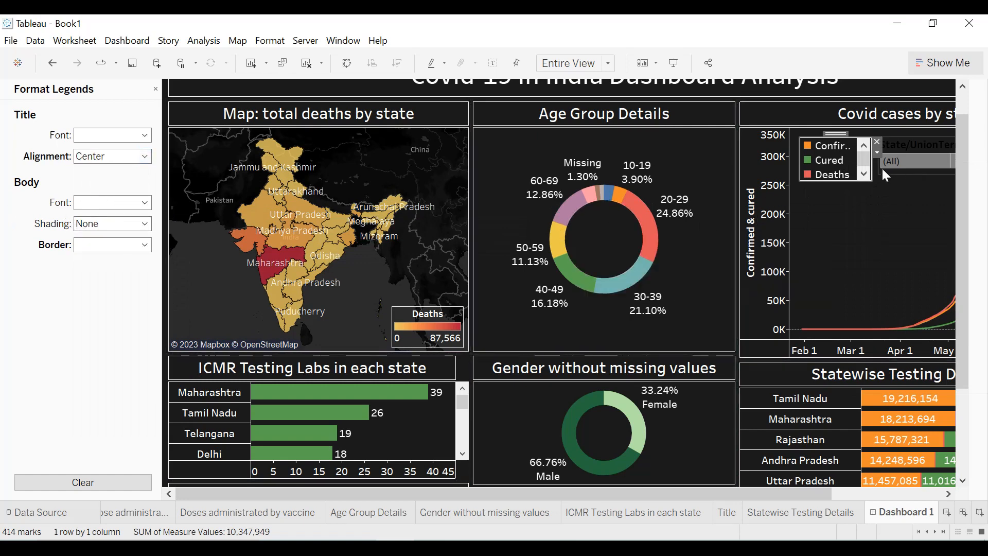
# - Shift the State/UnionTerritory filter away from the Confirmed, Cured and Deaths legend, and enlarge the legend so its entries fit without scrolling
pyautogui.moveTo(794, 162); pyautogui.dragTo(793, 165)
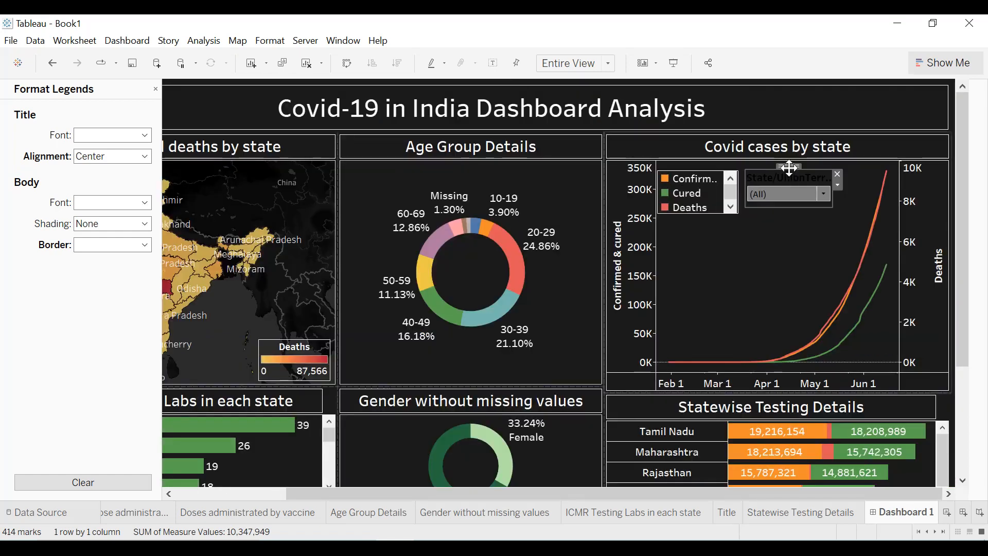
pyautogui.moveTo(789, 167); pyautogui.dragTo(804, 166)
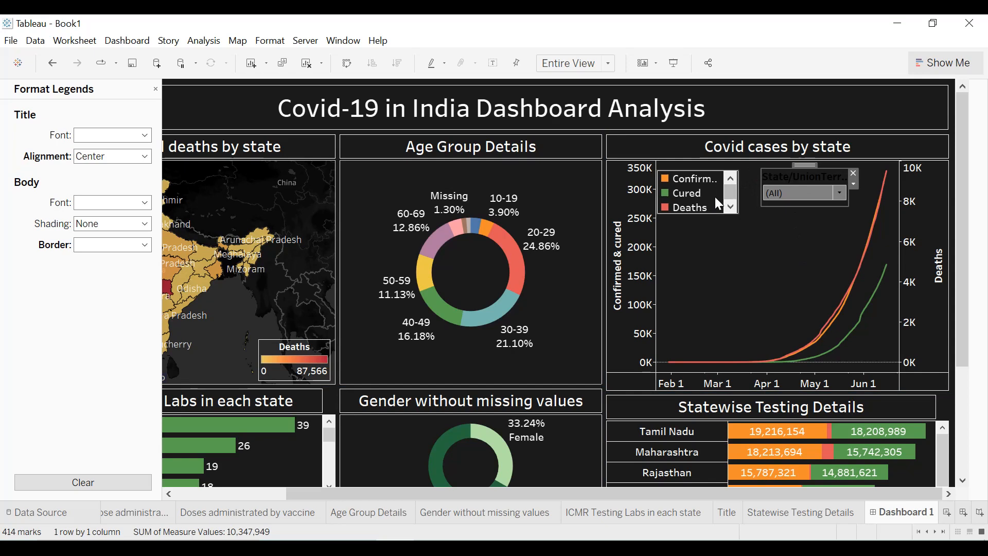
pyautogui.click(715, 197)
pyautogui.moveTo(739, 196); pyautogui.dragTo(713, 216)
# - Format the State/UnionTerritory filter on the Covid cases chart with a thin solid white border
pyautogui.click(822, 174)
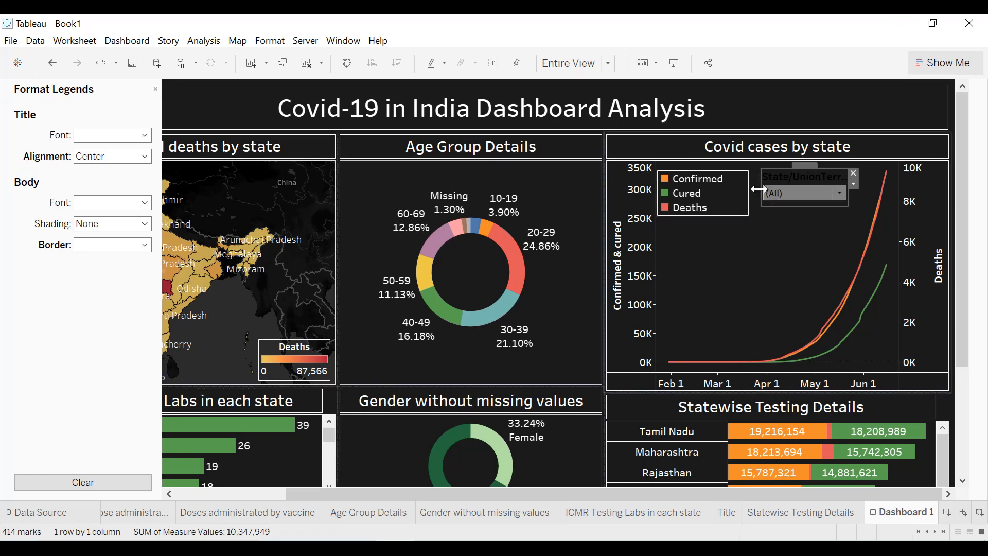
pyautogui.click(852, 184)
pyautogui.click(856, 208)
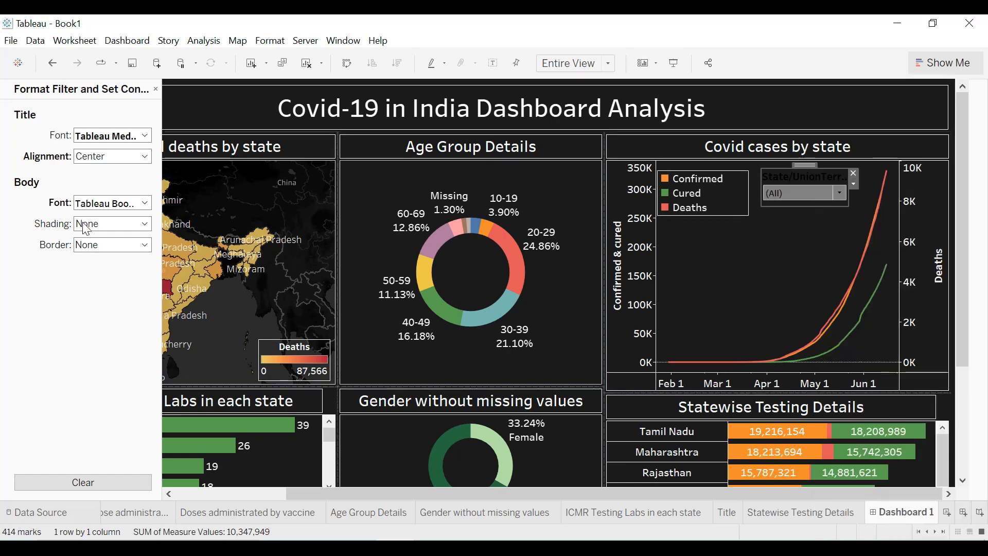
pyautogui.click(113, 245)
pyautogui.click(97, 314)
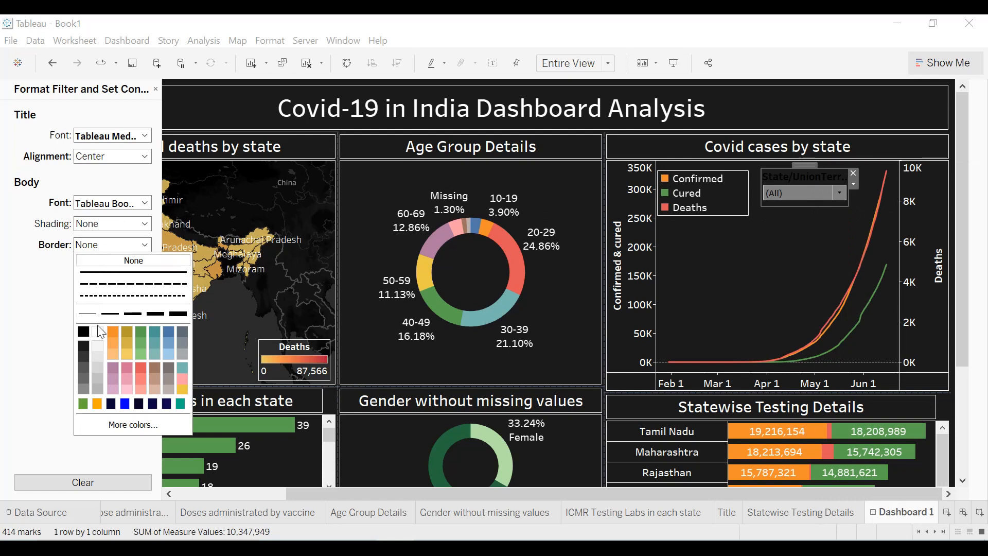
pyautogui.click(99, 334)
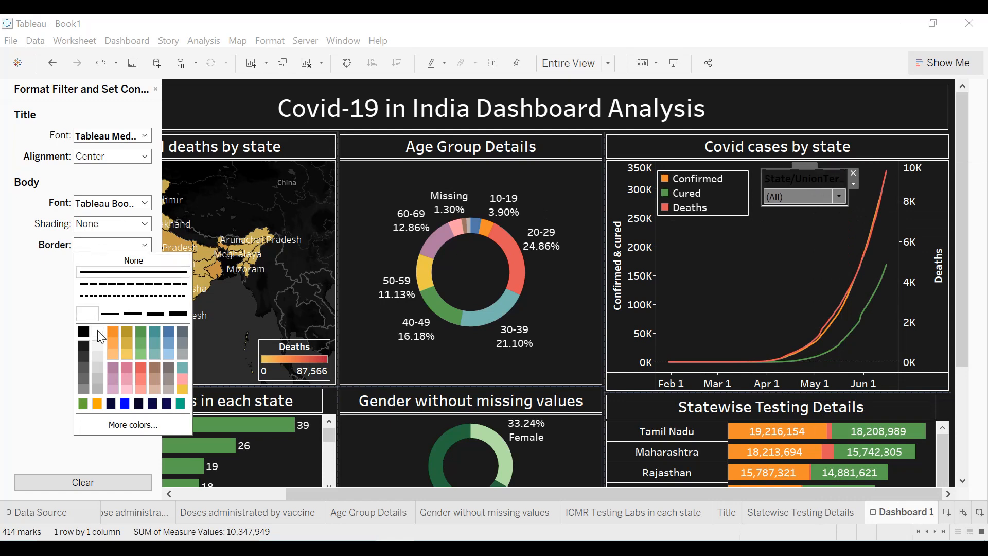
# - Make the State/UnionTerritory filter's title text white and its body font bold
pyautogui.click(10, 321)
pyautogui.click(93, 203)
pyautogui.click(127, 244)
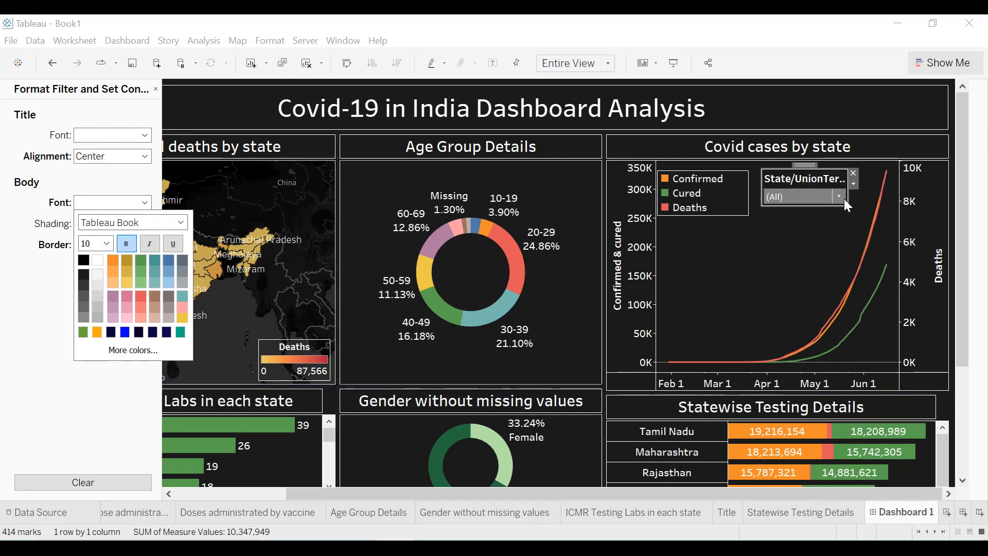
# - Widen the State/UnionTerritory filter to fit its full title, place it next to the legend, and extend its height to match the legend
pyautogui.moveTo(847, 199); pyautogui.dragTo(859, 197)
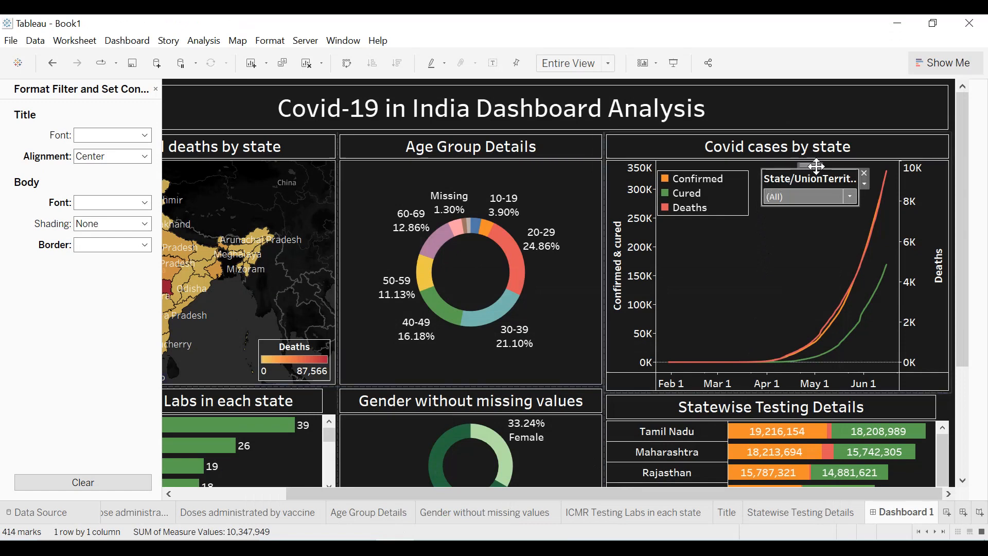
pyautogui.moveTo(817, 166); pyautogui.dragTo(807, 167)
pyautogui.moveTo(851, 197); pyautogui.dragTo(859, 196)
pyautogui.moveTo(782, 208); pyautogui.dragTo(783, 217)
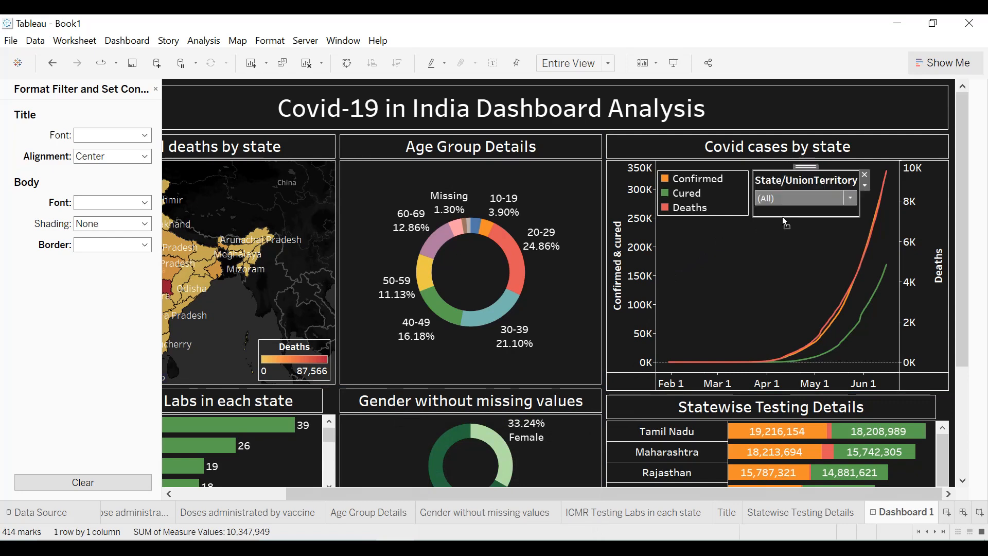
pyautogui.click(778, 242)
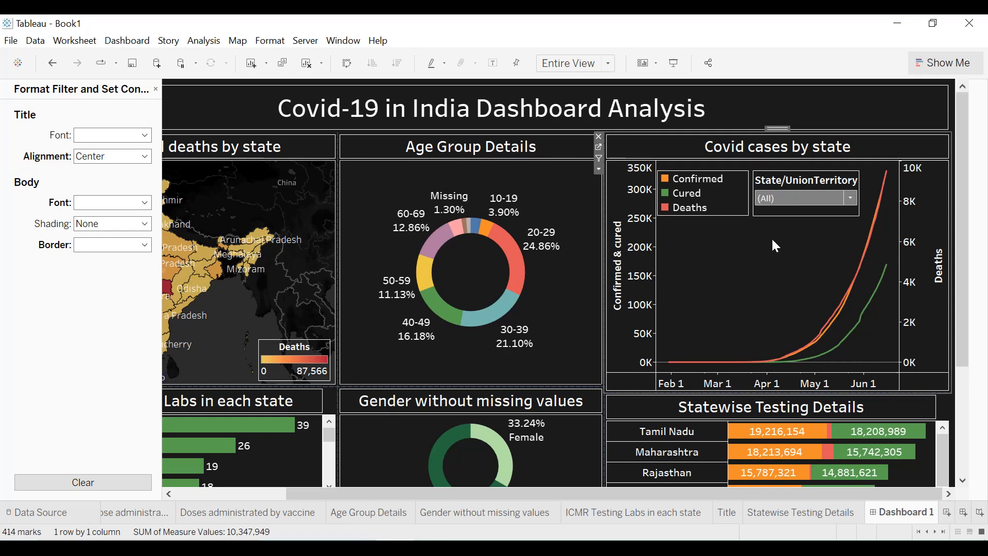
# - Shorten the Covid cases, Age Group and map charts to one common lower edge, and move the Deaths legend up inside the map
pyautogui.click(653, 393)
pyautogui.moveTo(653, 390); pyautogui.dragTo(653, 361)
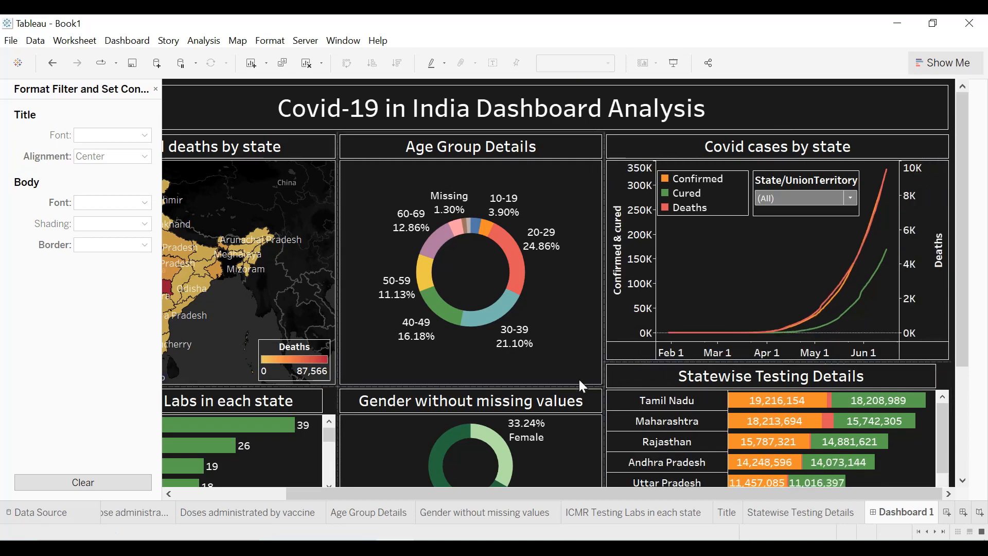
pyautogui.moveTo(580, 381); pyautogui.dragTo(579, 366)
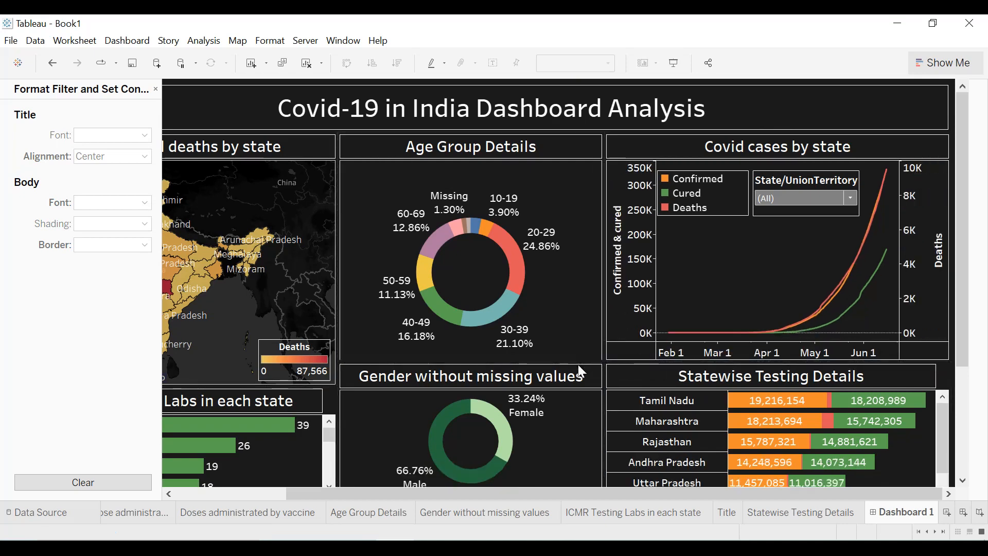
pyautogui.moveTo(319, 387); pyautogui.dragTo(298, 310)
pyautogui.click(307, 352)
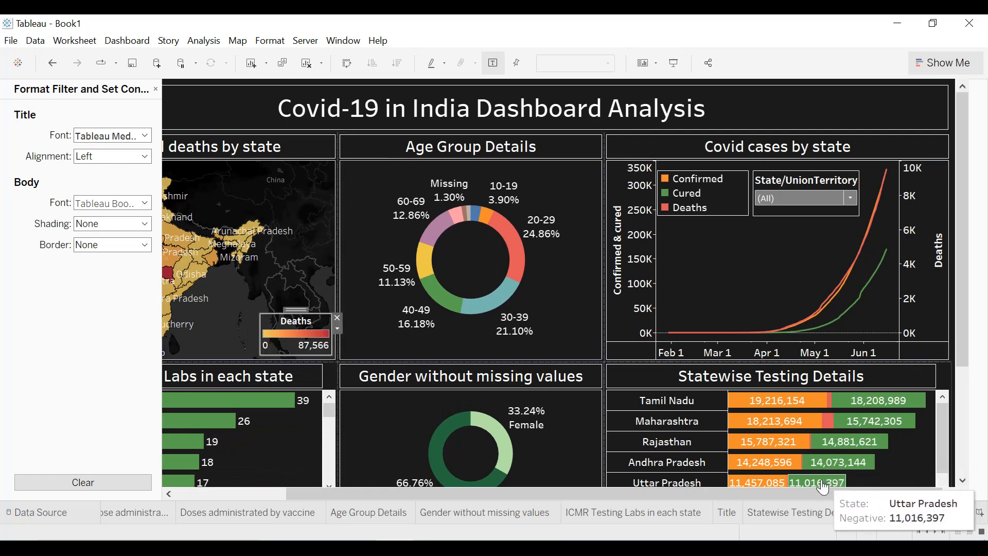
# - Close the formatting pane and raise the boundary between the gender and vaccine doses charts to align with the neighbouring First vs Second dose title
pyautogui.moveTo(825, 492); pyautogui.dragTo(715, 493)
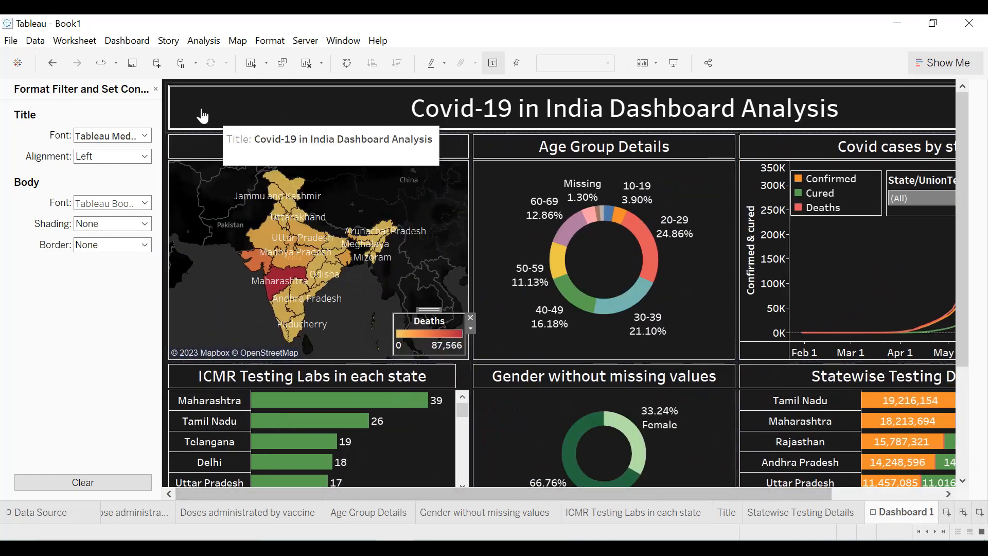
pyautogui.click(155, 89)
pyautogui.click(155, 89)
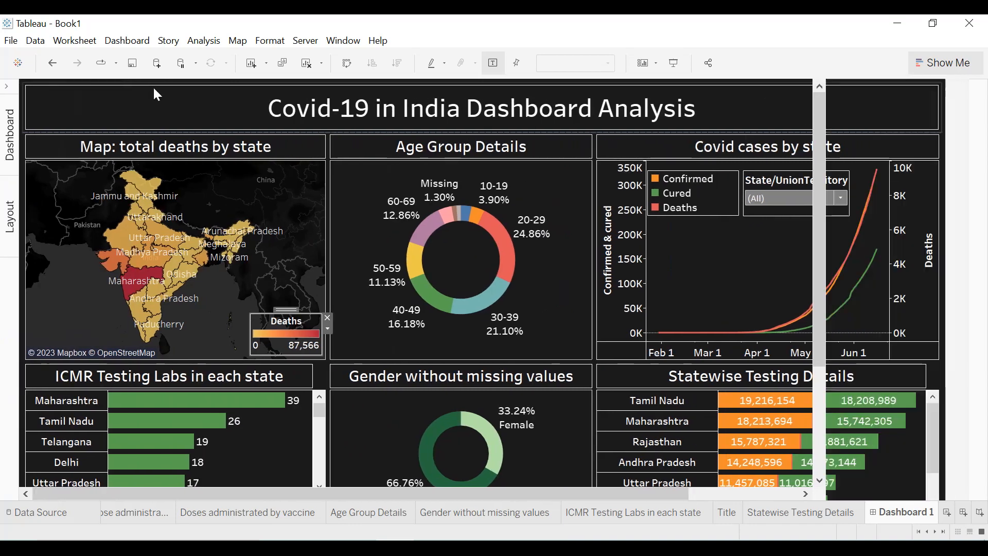
pyautogui.moveTo(966, 159); pyautogui.dragTo(967, 259)
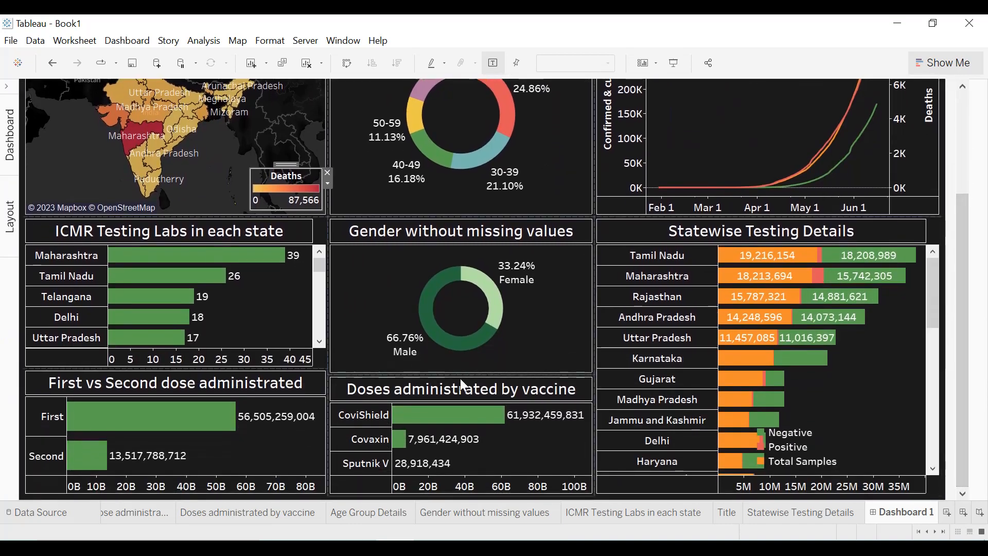
pyautogui.moveTo(462, 374); pyautogui.dragTo(461, 369)
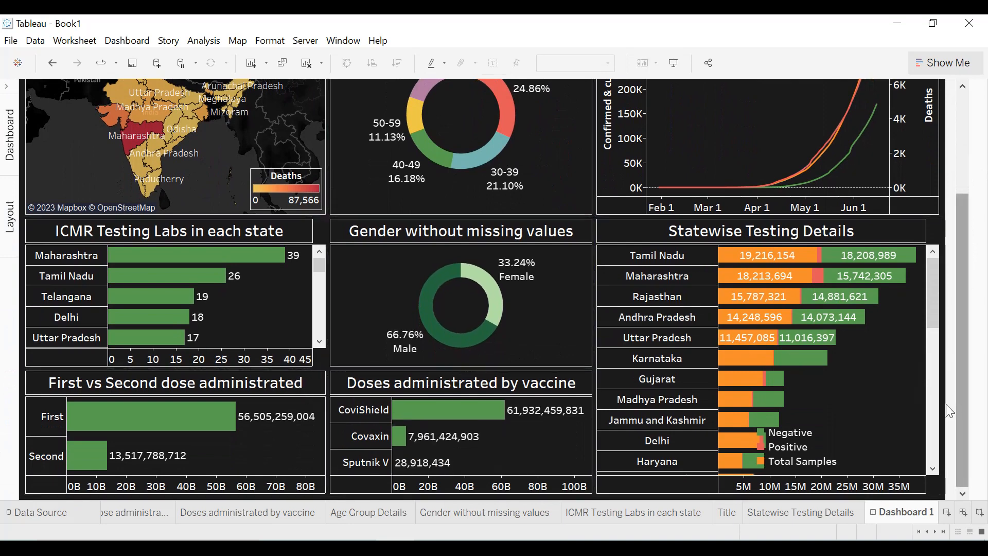
pyautogui.scroll(3, 960, 339)
pyautogui.scroll(-3, 972, 339)
# - Move the Negative, Positive and Total Samples legend into the empty area of the Statewise Testing Details chart and give it a white border
pyautogui.click(817, 438)
pyautogui.moveTo(805, 421); pyautogui.dragTo(885, 422)
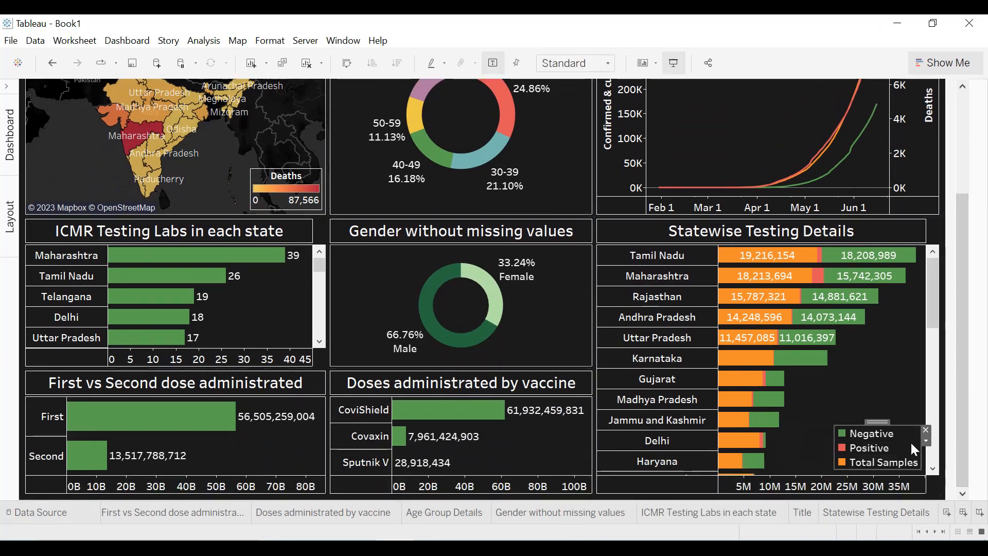
pyautogui.rightClick(926, 440)
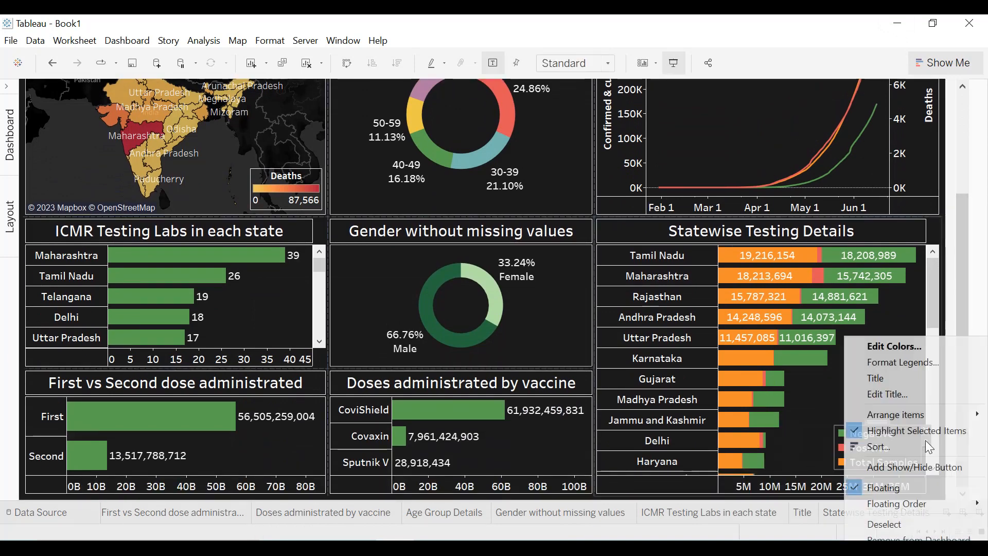
pyautogui.click(902, 363)
pyautogui.click(99, 249)
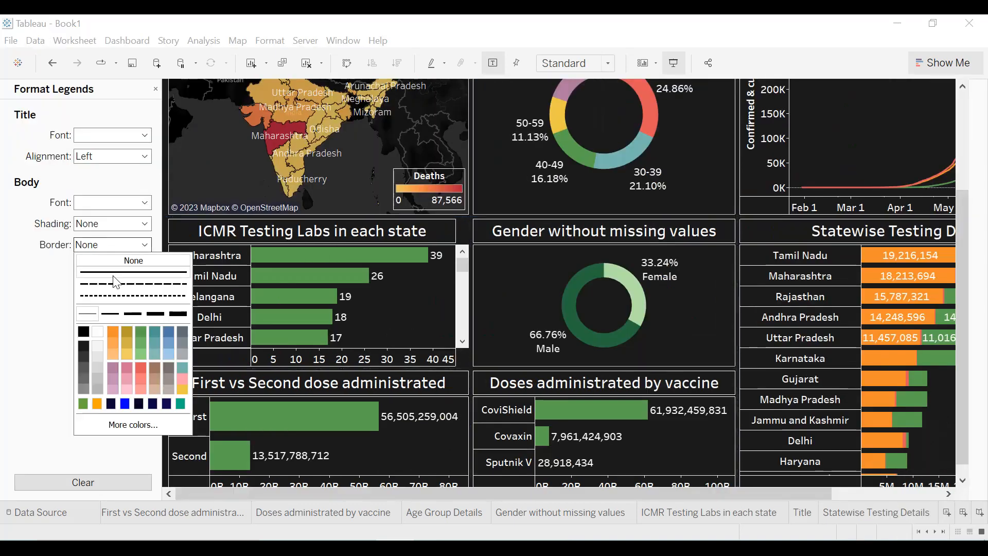
pyautogui.click(98, 332)
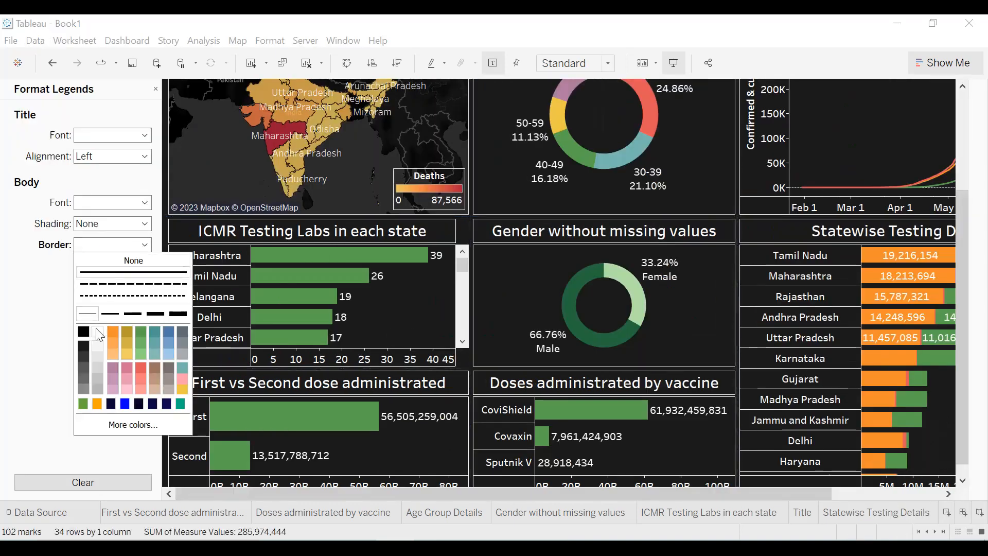
pyautogui.click(157, 92)
pyautogui.click(156, 87)
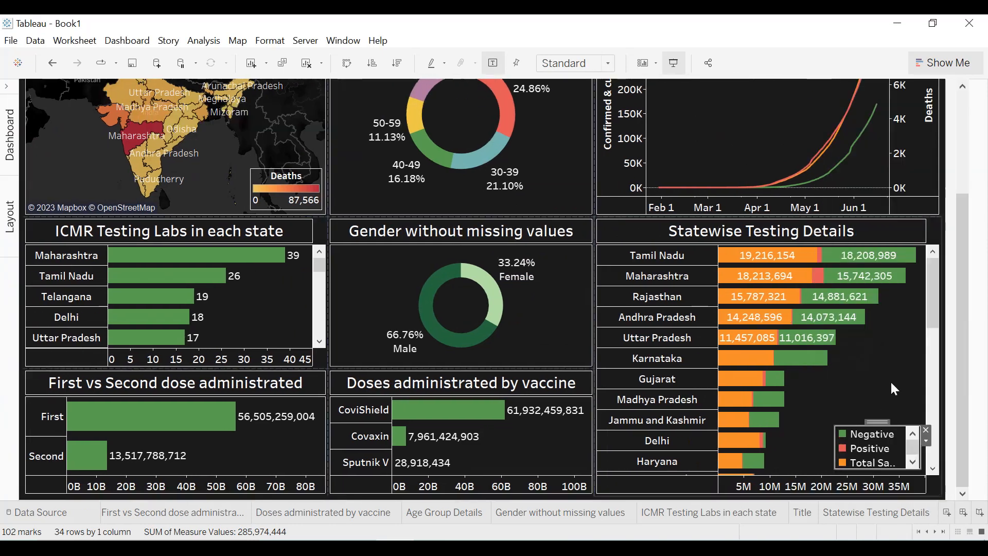
# - Enlarge the Negative, Positive and Total Samples legend so all entries fit without scrolling, and clear the Positive highlight
pyautogui.click(839, 449)
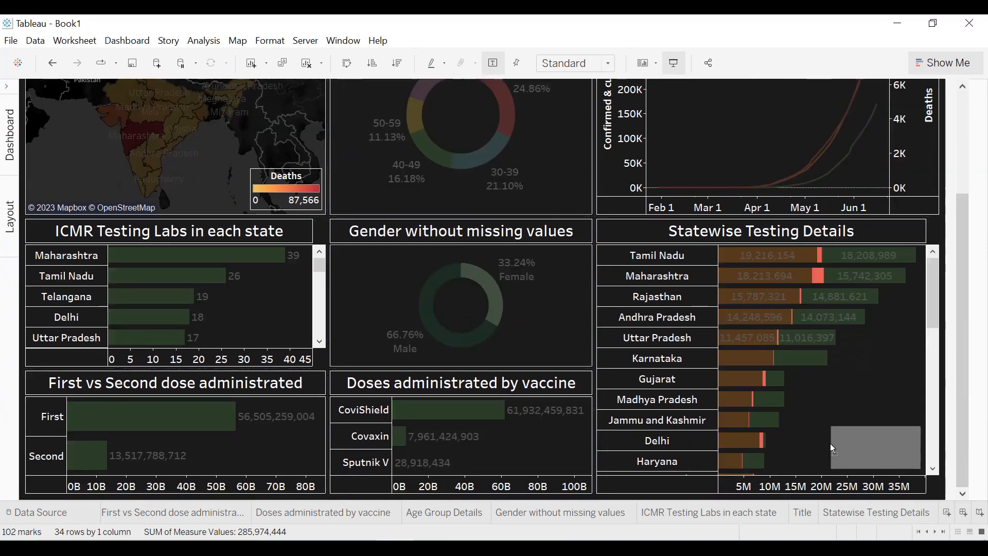
pyautogui.moveTo(850, 425); pyautogui.dragTo(849, 418)
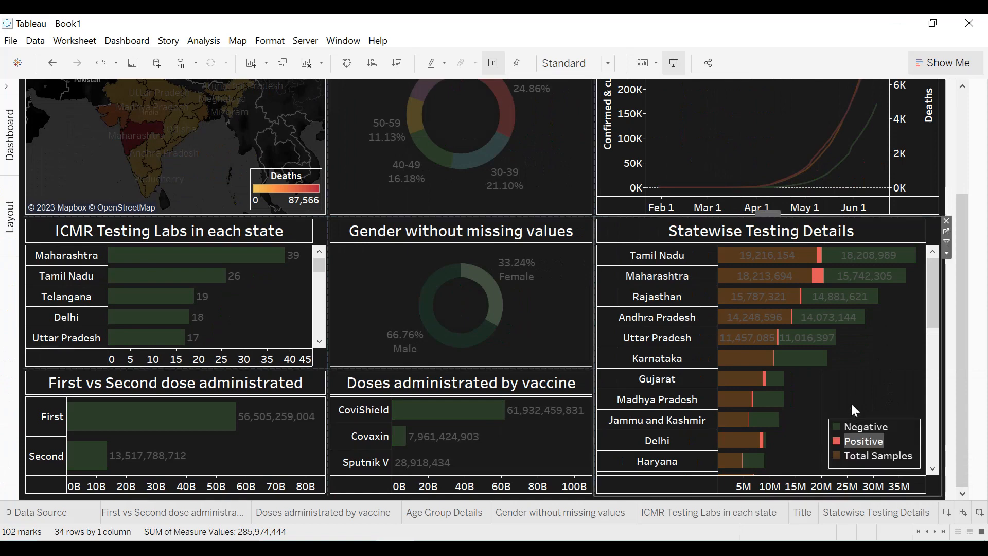
pyautogui.click(854, 437)
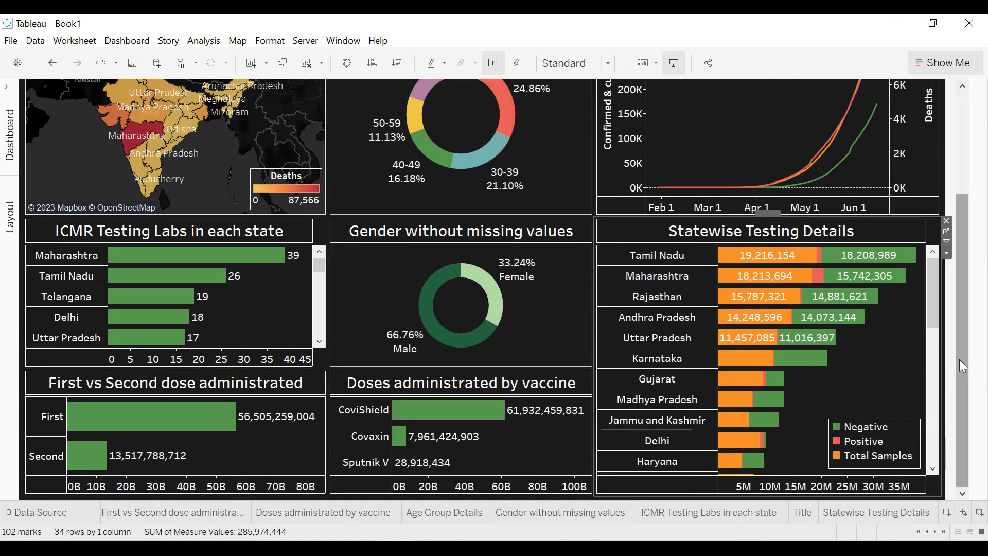
# - Preview the full dashboard from its title banner in presentation mode
pyautogui.moveTo(966, 368); pyautogui.dragTo(967, 243)
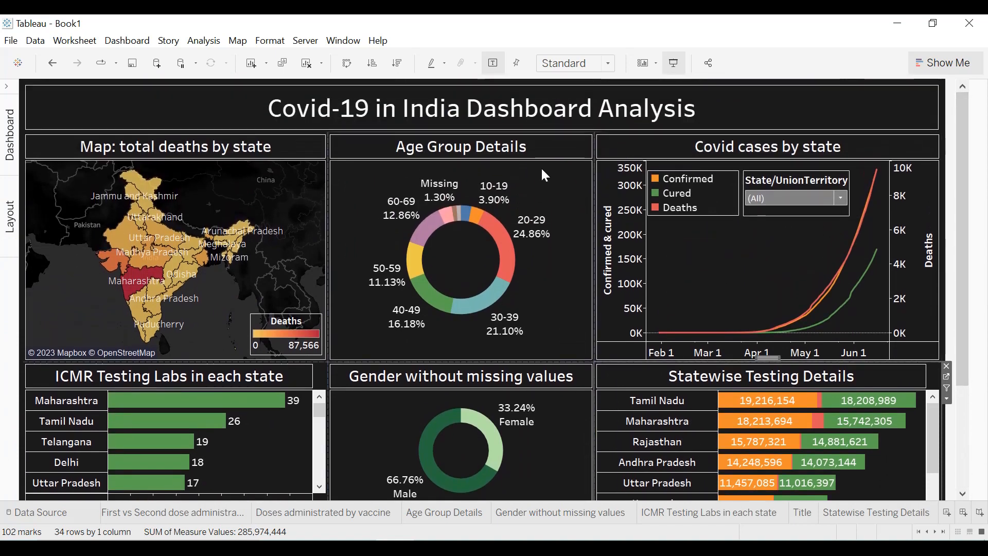
pyautogui.click(674, 63)
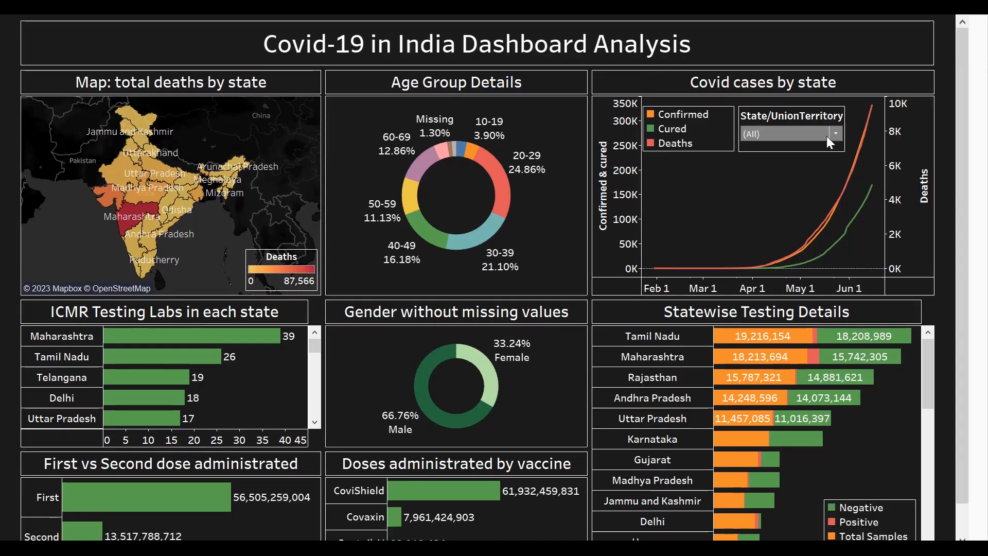
pyautogui.press('Escape')
pyautogui.click(143, 41)
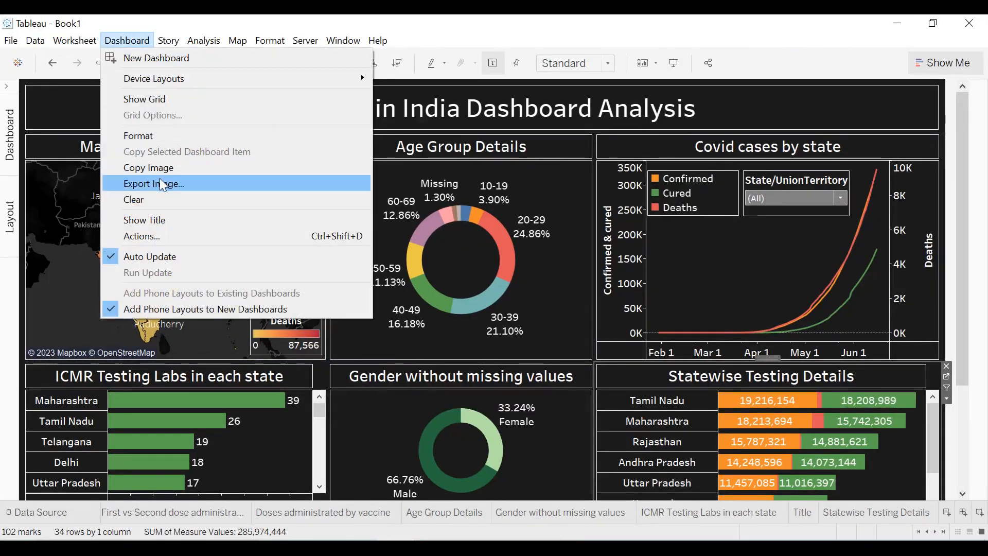
pyautogui.click(673, 62)
pyautogui.click(674, 63)
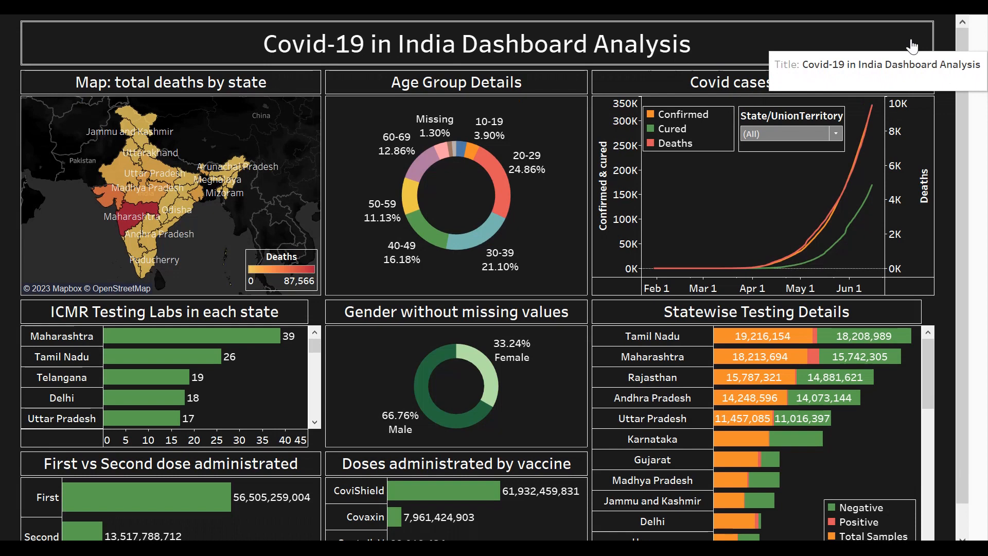